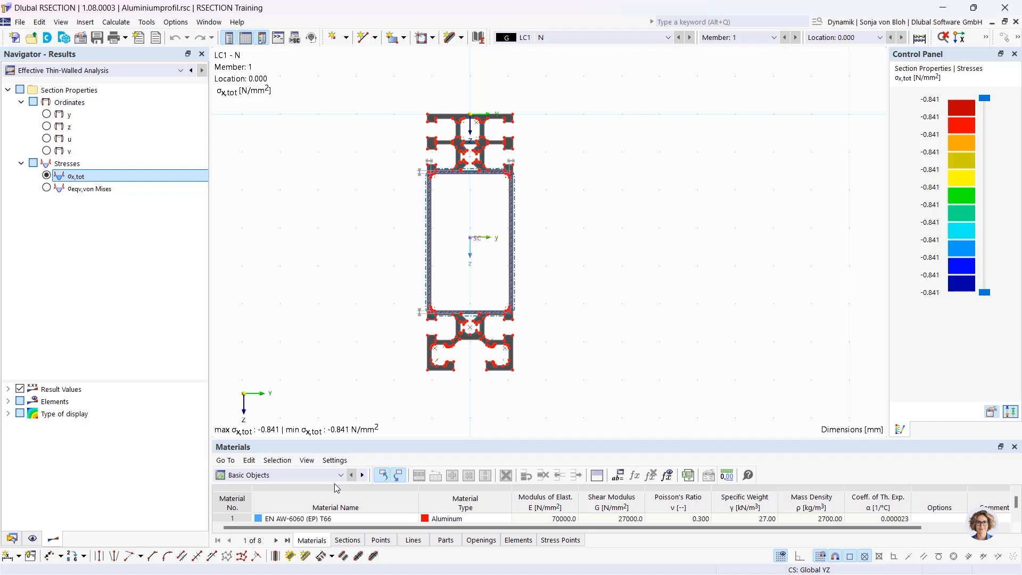
# Step: Look through the Data, Display and Results views of the navigator
pyautogui.click(12, 537)
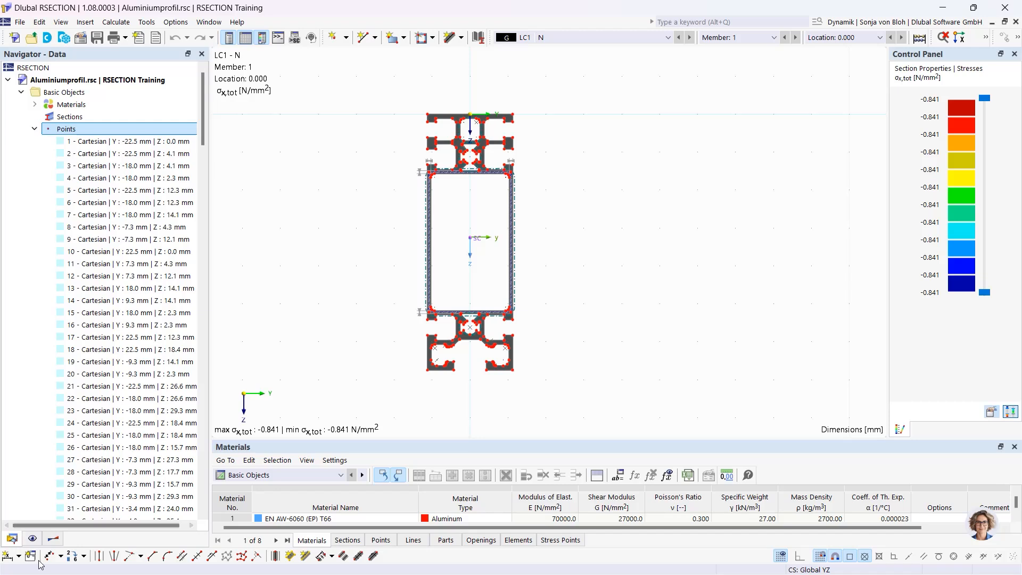
pyautogui.click(32, 538)
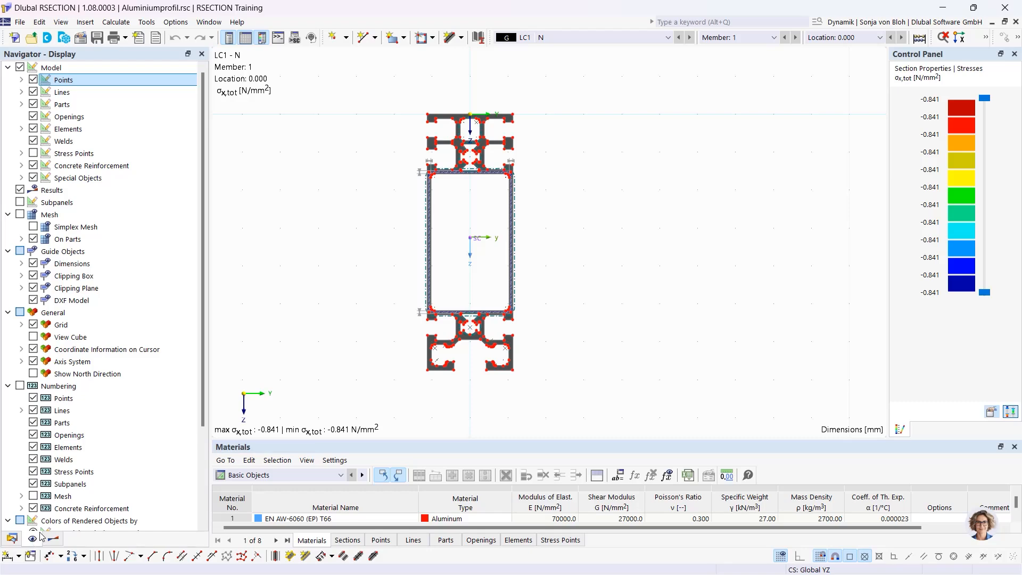
pyautogui.click(52, 541)
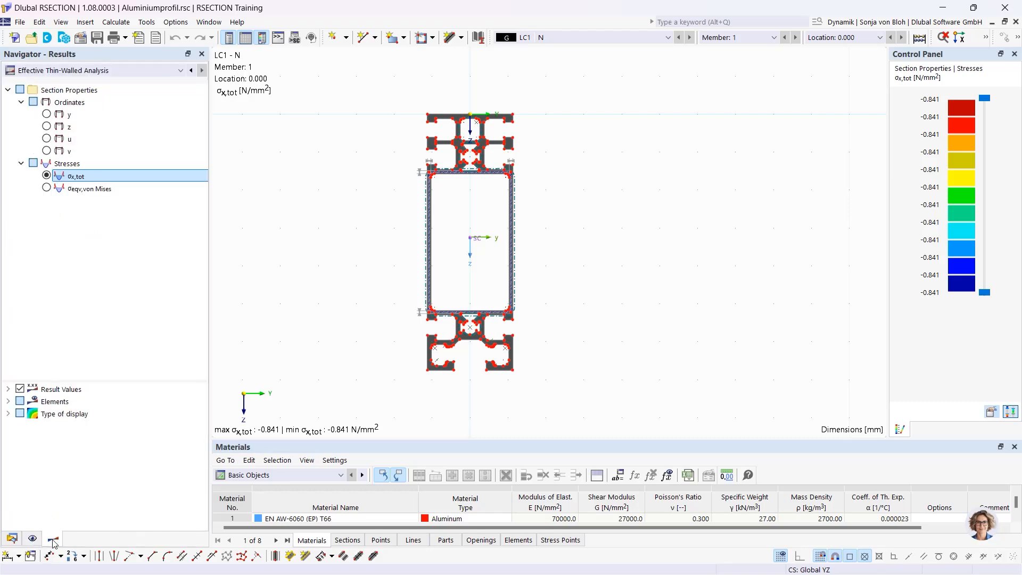
# Step: View the type and coordinate settings of point 1 in the model data
pyautogui.click(11, 539)
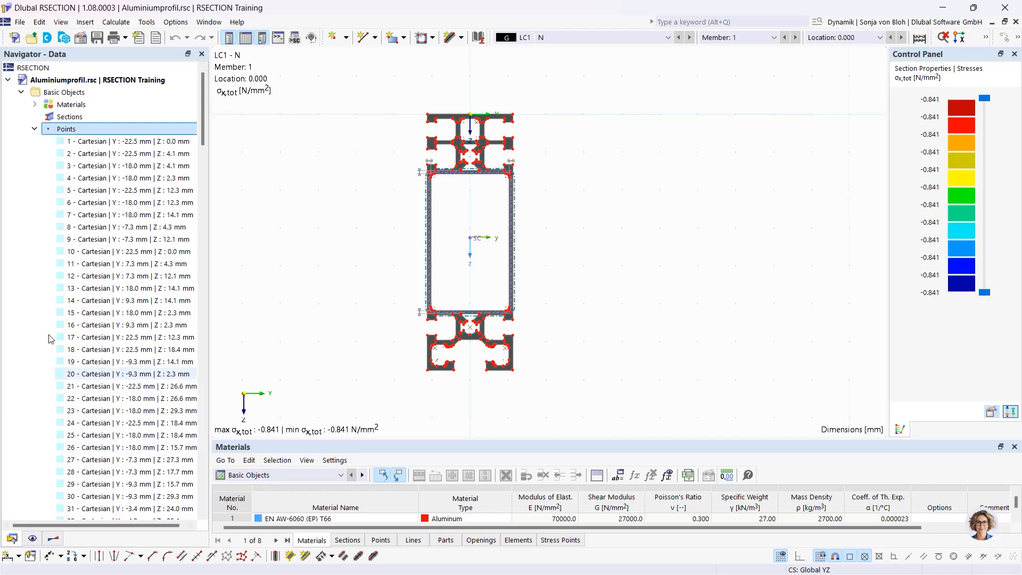
pyautogui.doubleClick(95, 142)
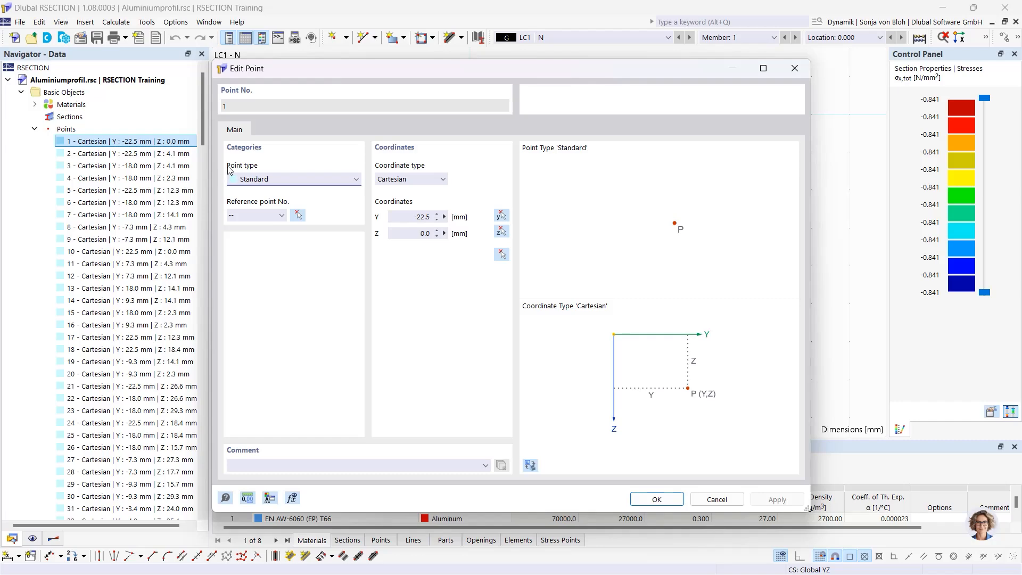
pyautogui.click(795, 68)
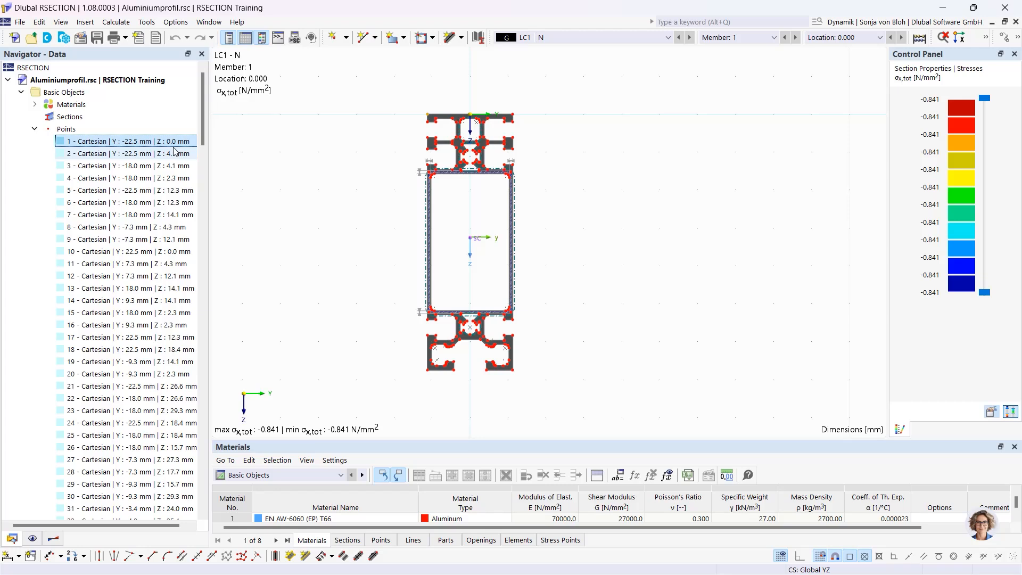
# Step: Examine the input settings for a new standard point, then discard it
pyautogui.rightClick(67, 129)
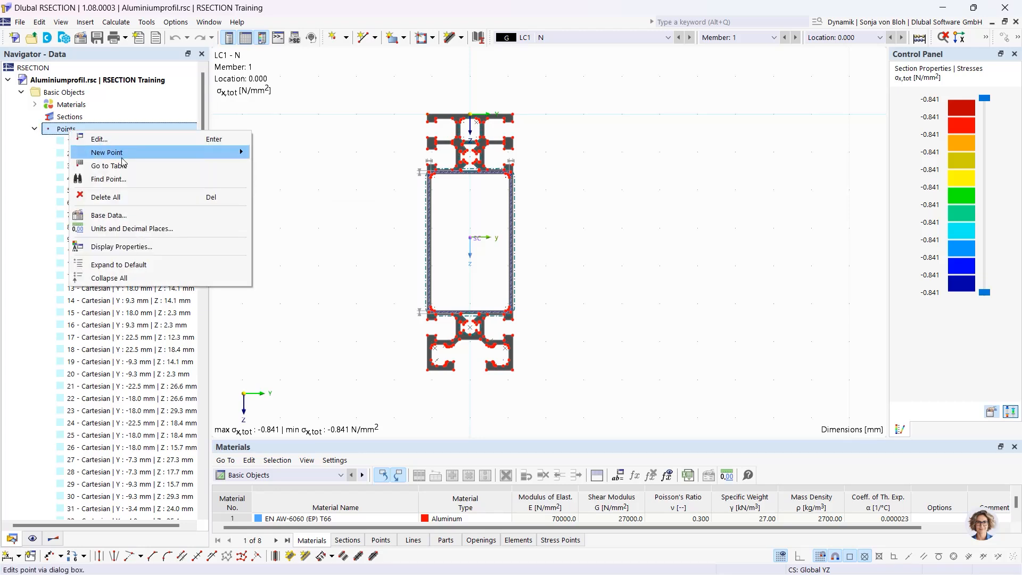
pyautogui.moveTo(122, 155)
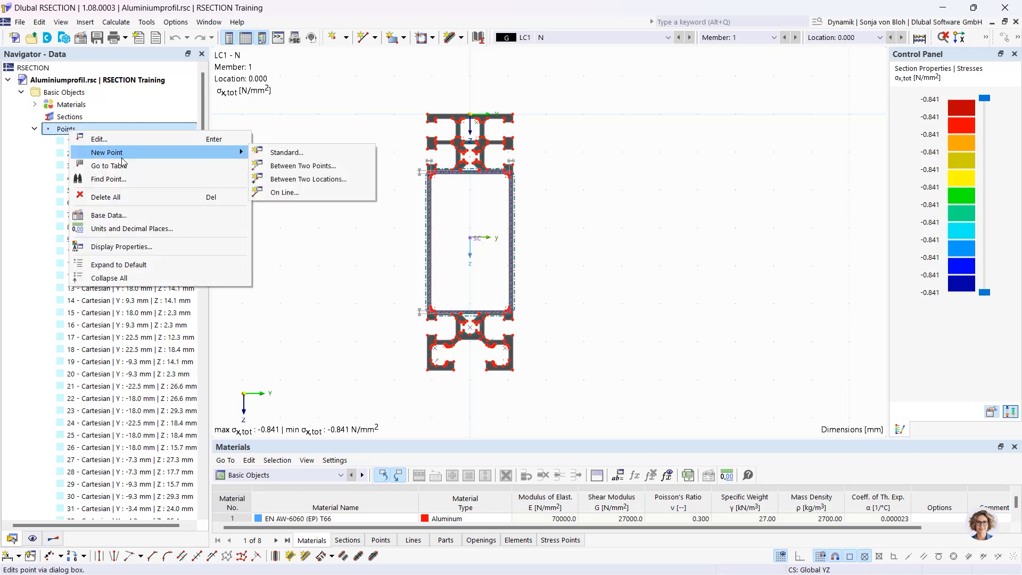
pyautogui.click(275, 153)
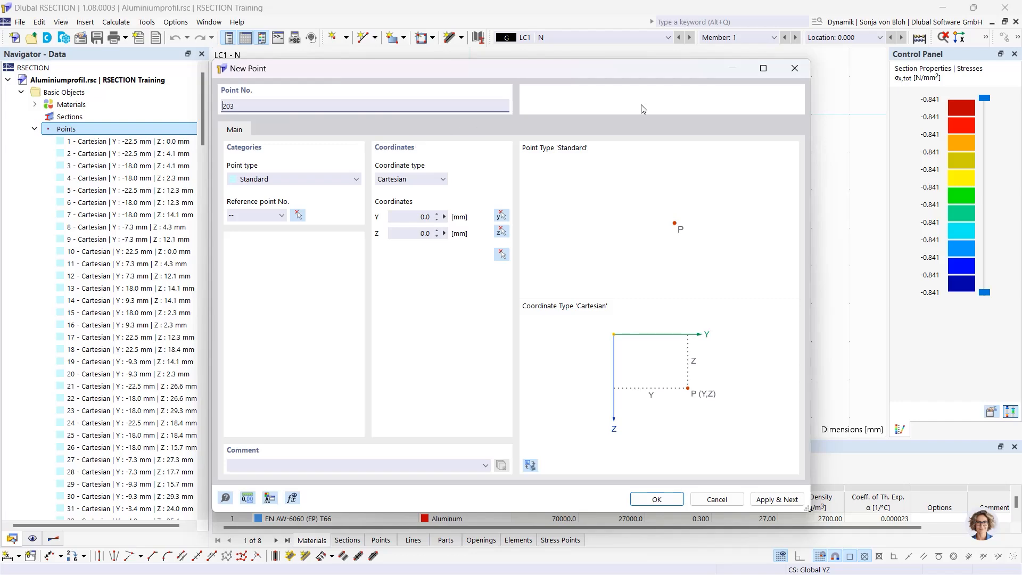
pyautogui.click(795, 69)
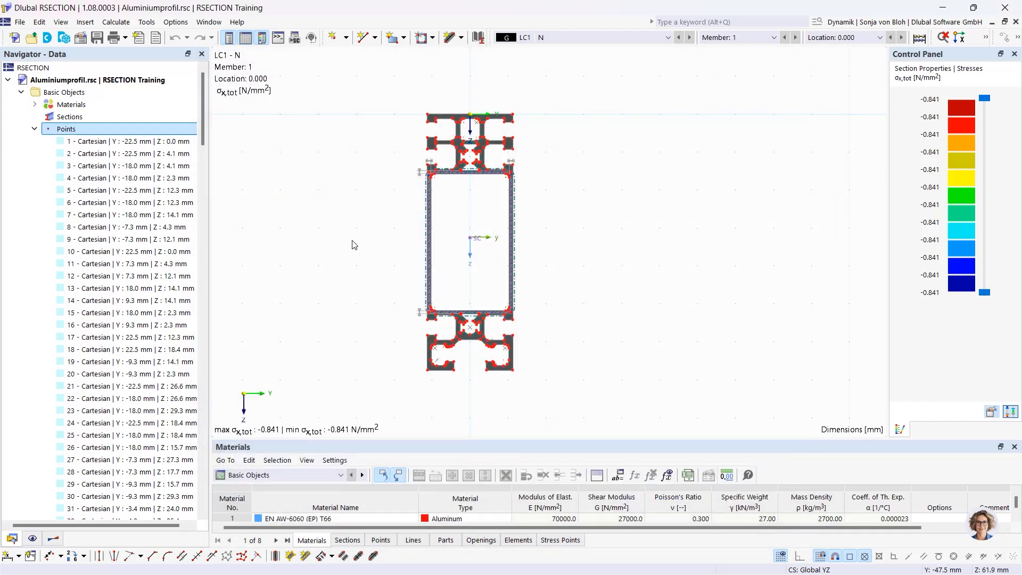
# Step: Hide the model's points in the section drawing and show them again
pyautogui.click(32, 539)
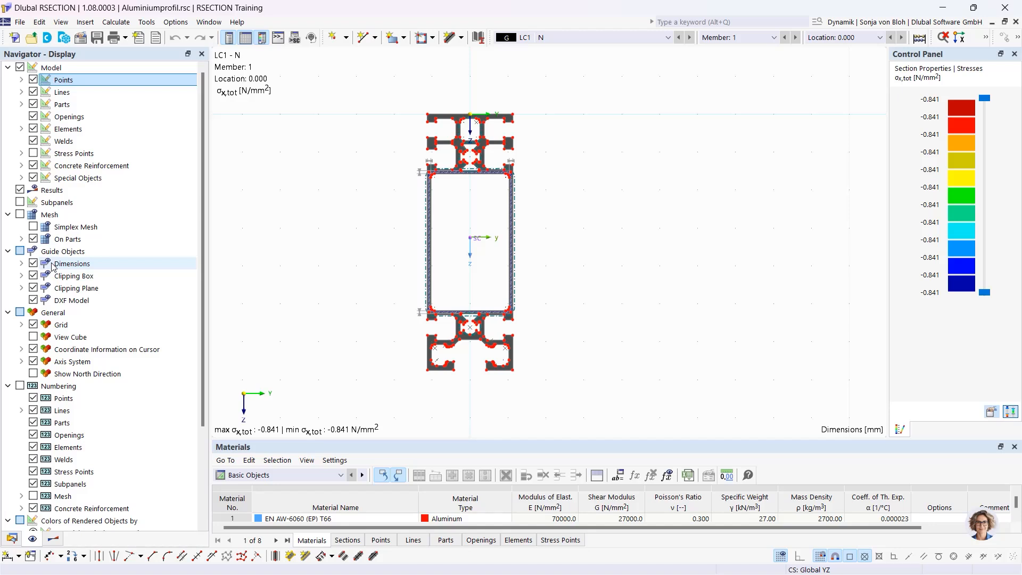
pyautogui.click(32, 80)
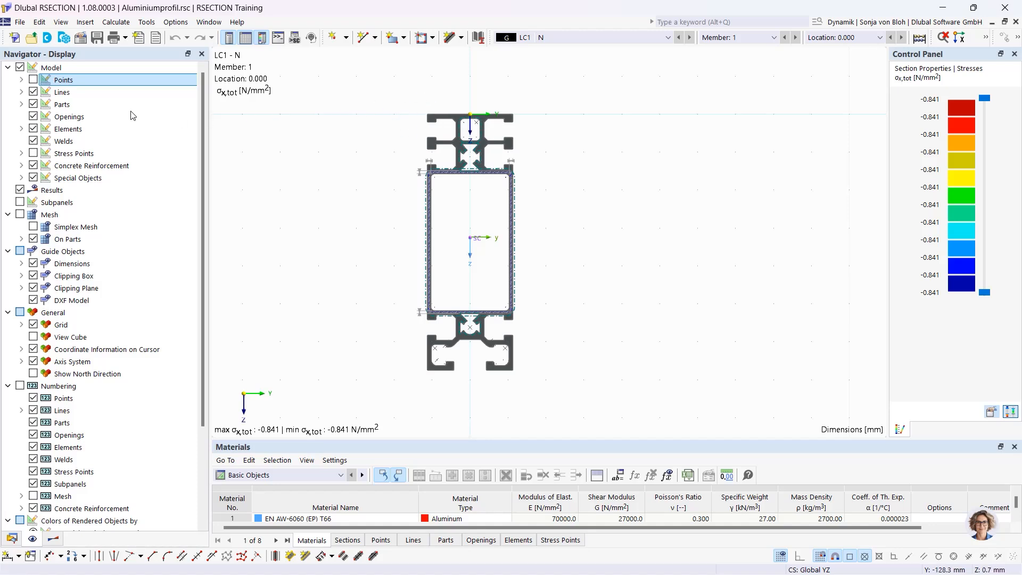
pyautogui.click(33, 80)
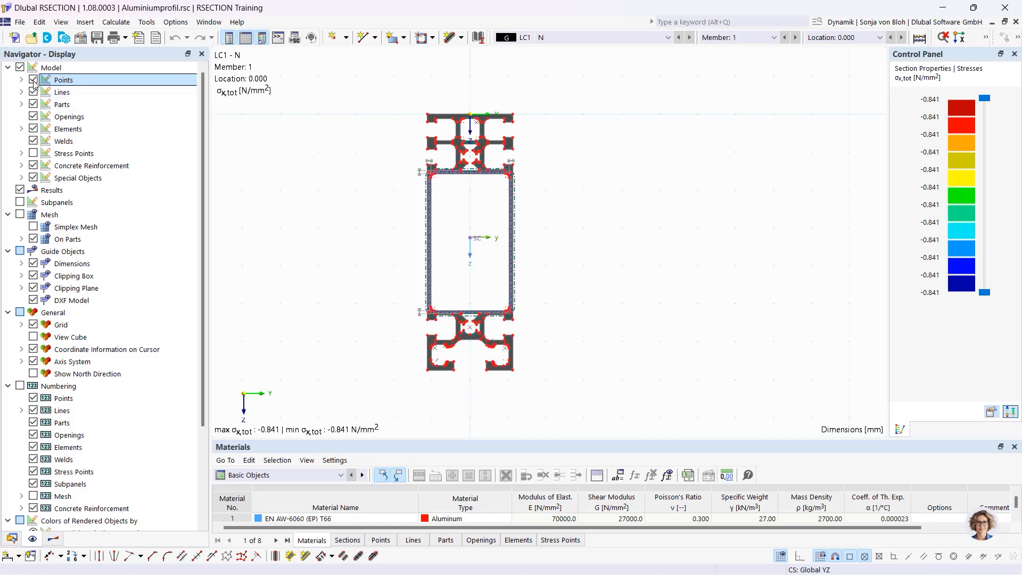
# Step: Display the y ordinates on the section and switch back to the σx,tot stresses
pyautogui.click(53, 540)
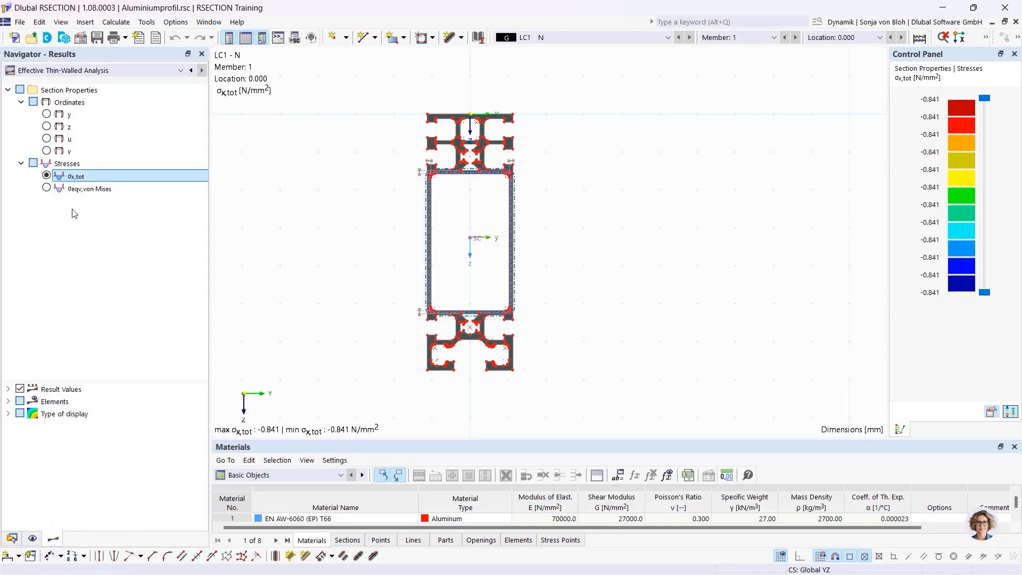
pyautogui.click(46, 115)
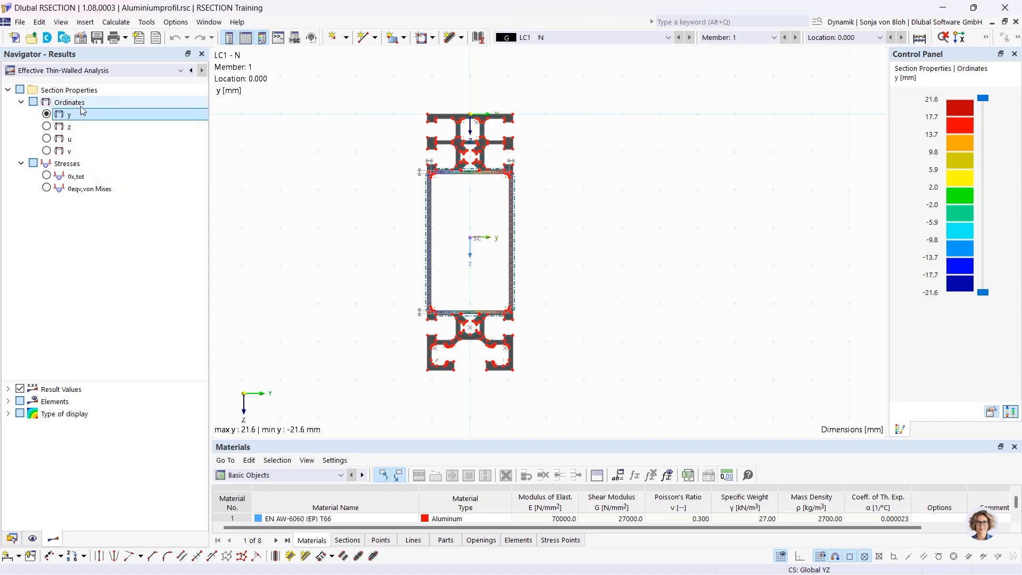
pyautogui.click(46, 175)
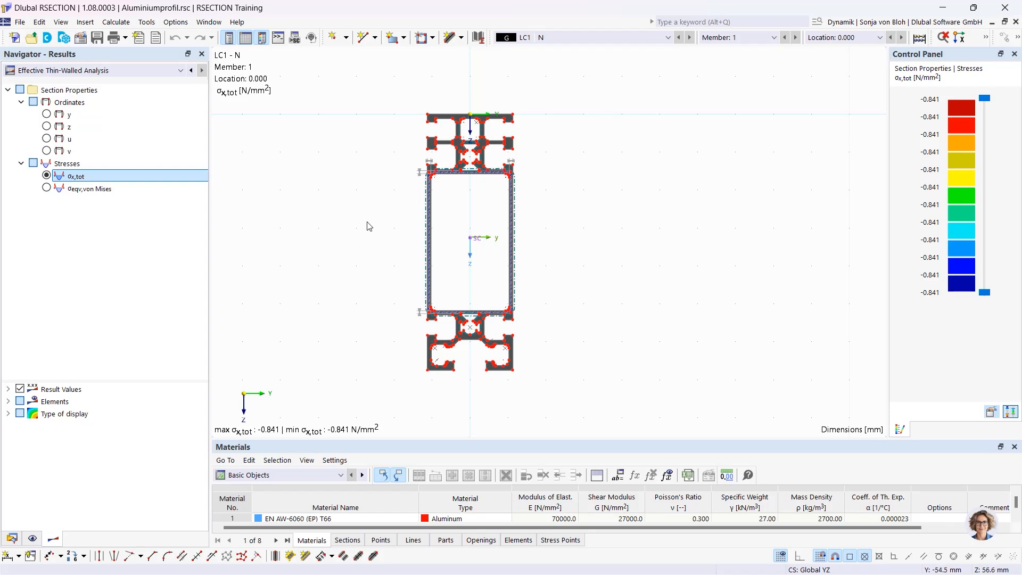
# Step: Examine the commands available for part 1 directly in the section drawing
pyautogui.moveTo(407, 222)
pyautogui.mouseDown(button='middle')
pyautogui.moveTo(500, 237)
pyautogui.moveTo(363, 238)
pyautogui.moveTo(369, 247)
pyautogui.moveTo(551, 250)
pyautogui.moveTo(431, 255)
pyautogui.moveTo(414, 225)
pyautogui.mouseUp(button='middle')
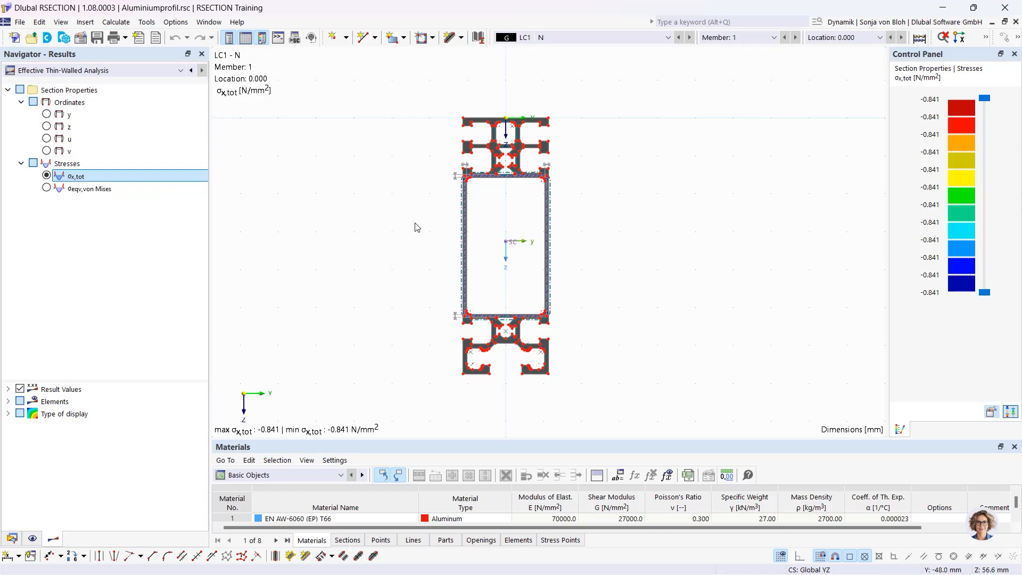
pyautogui.scroll(2, 415, 223)
pyautogui.scroll(-1, 418, 221)
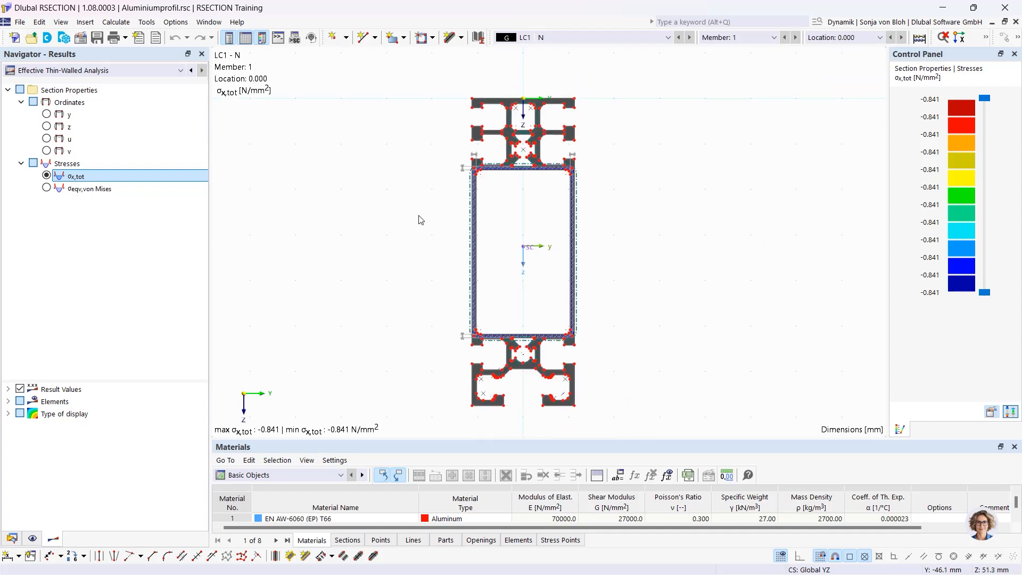
pyautogui.rightClick(510, 136)
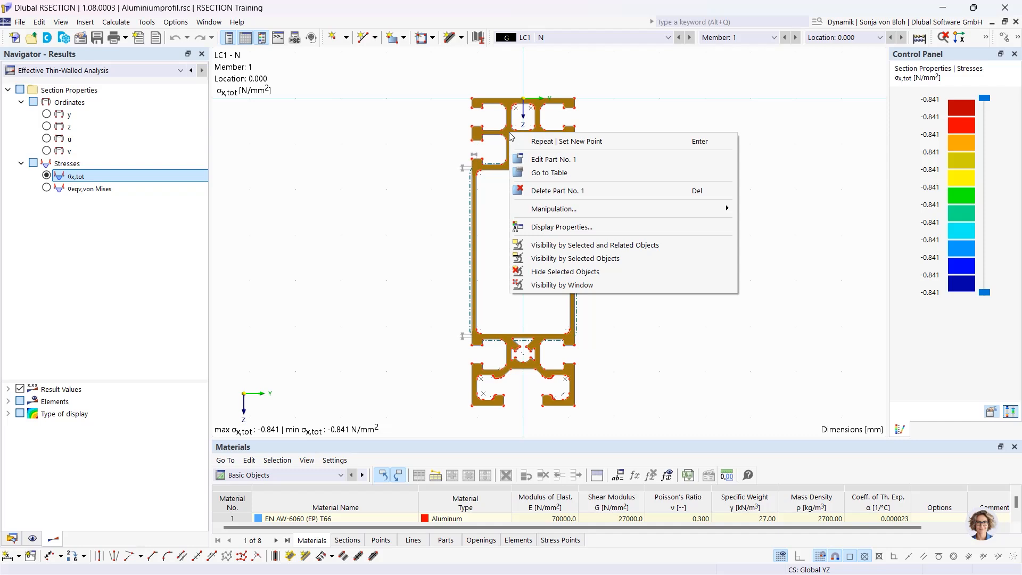
pyautogui.click(431, 131)
# Step: Select the objects fully enclosed by a window around the profile's upper flange and clear the selection
pyautogui.scroll(3, 438, 142)
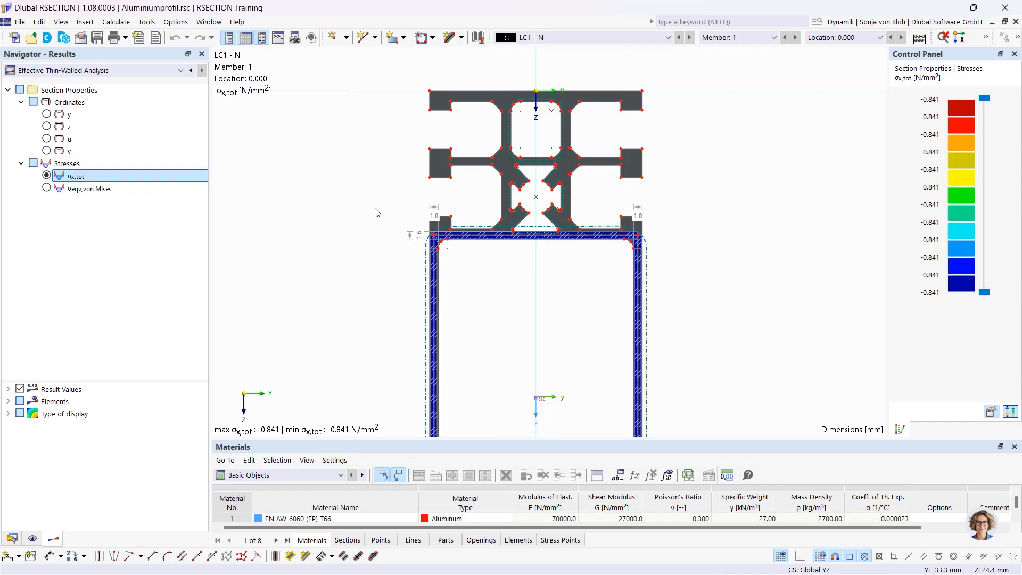
pyautogui.moveTo(372, 203); pyautogui.dragTo(373, 235, button='middle')
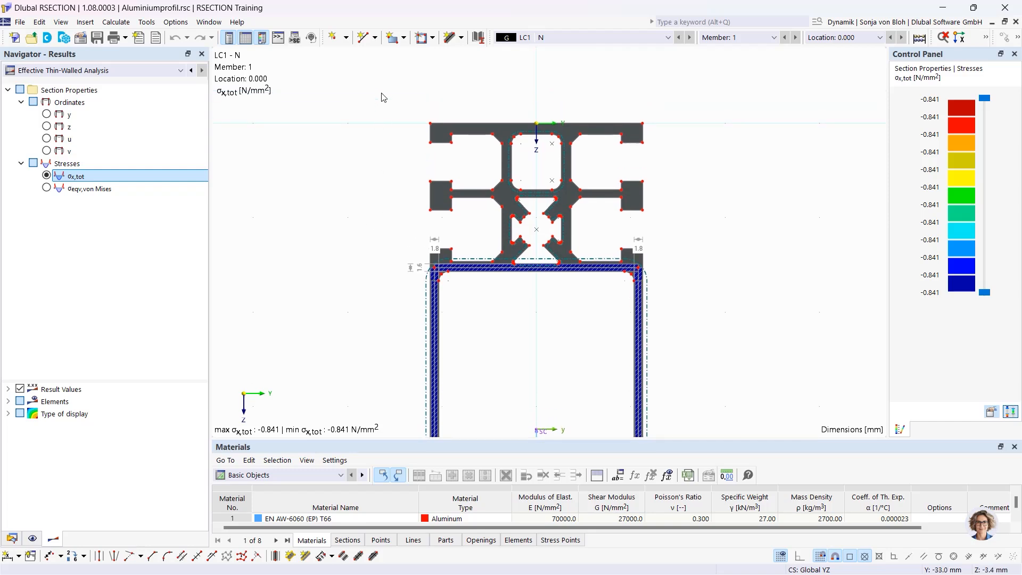
pyautogui.moveTo(380, 82); pyautogui.dragTo(712, 176)
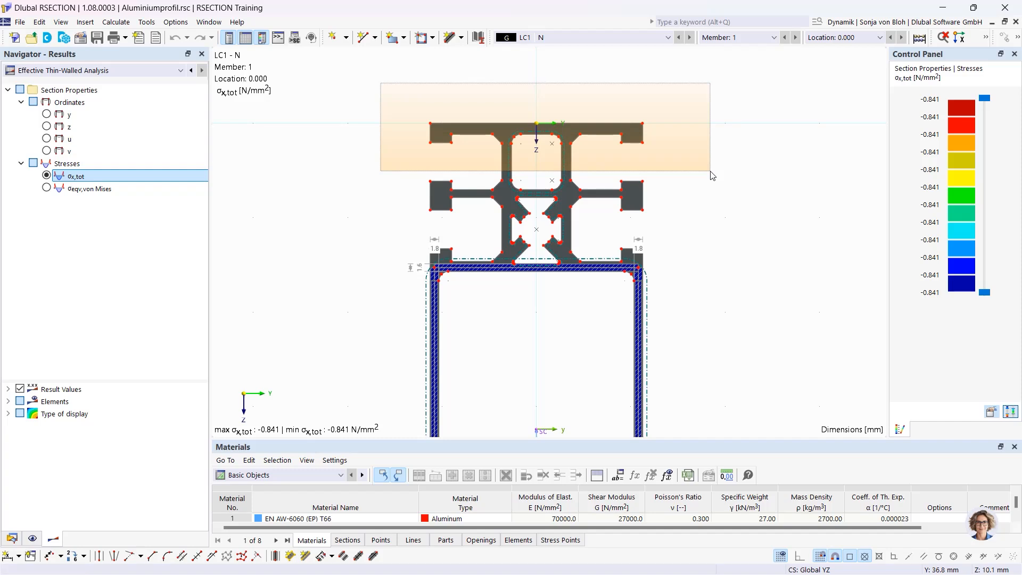
pyautogui.moveTo(713, 175); pyautogui.dragTo(713, 176)
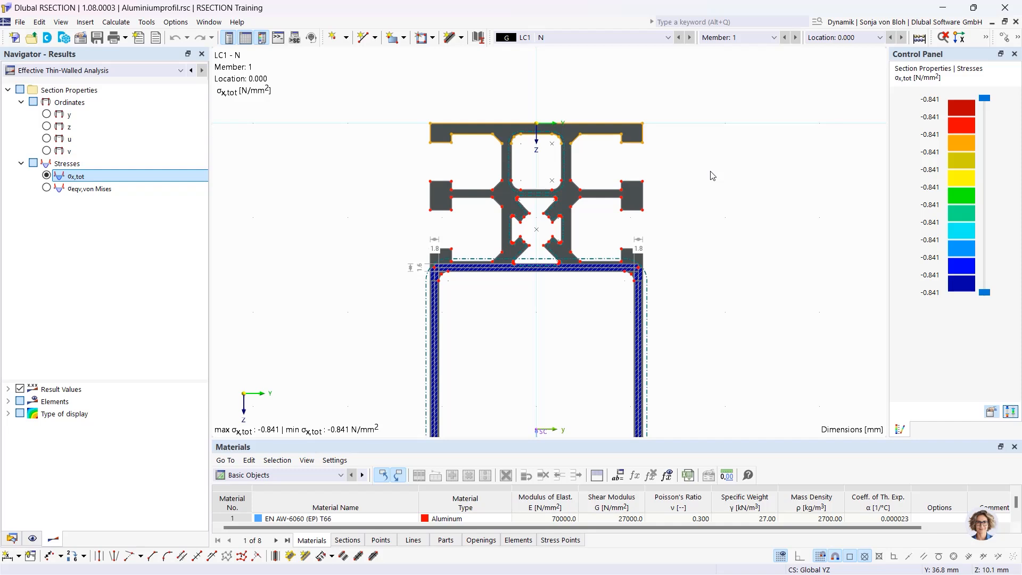
pyautogui.click(712, 175)
# Step: Select everything touched by a crossing window over the upper flange, clear it, and select only the flange's top edge line
pyautogui.moveTo(700, 172); pyautogui.dragTo(358, 92)
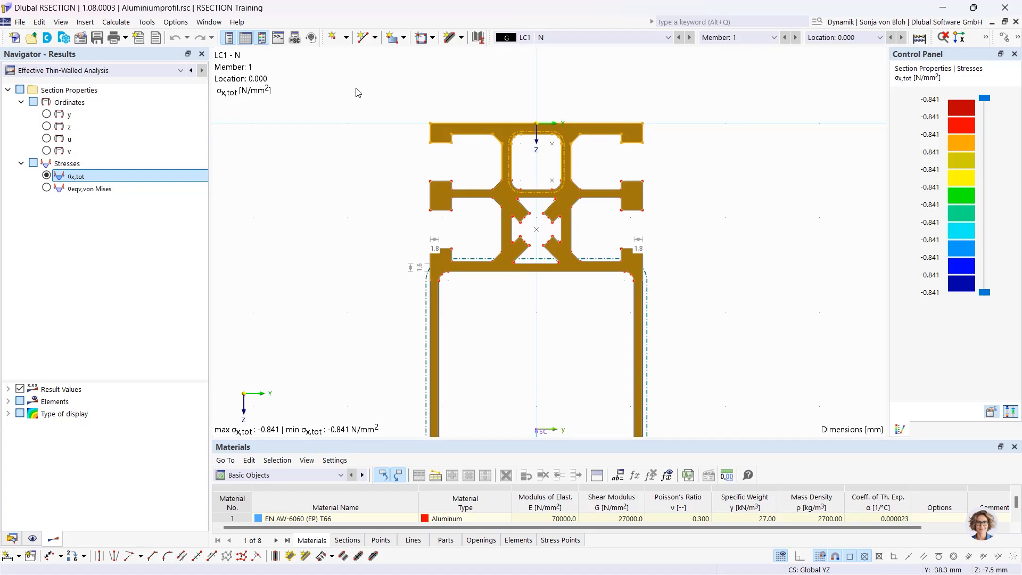
pyautogui.click(346, 110)
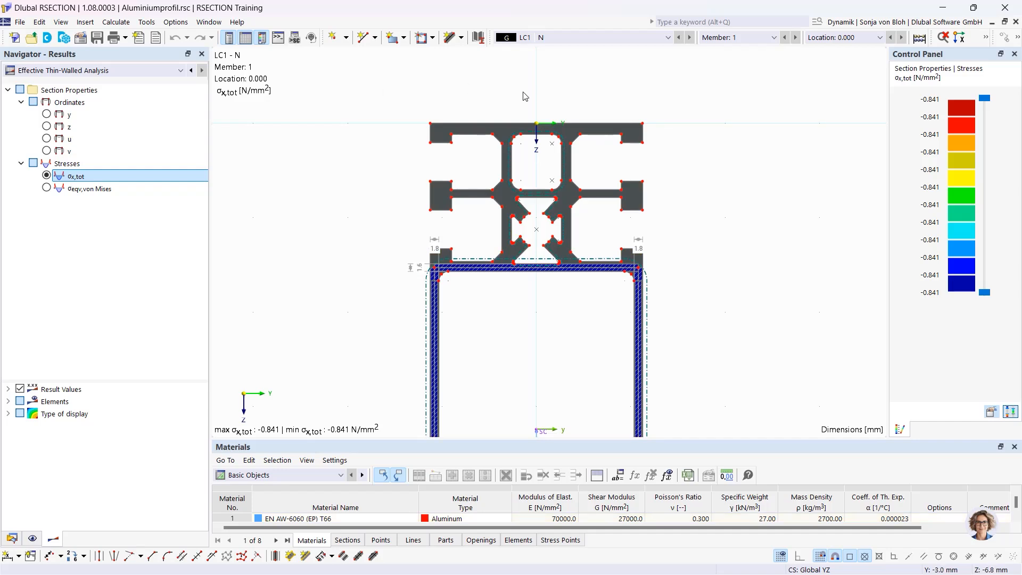
pyautogui.click(523, 125)
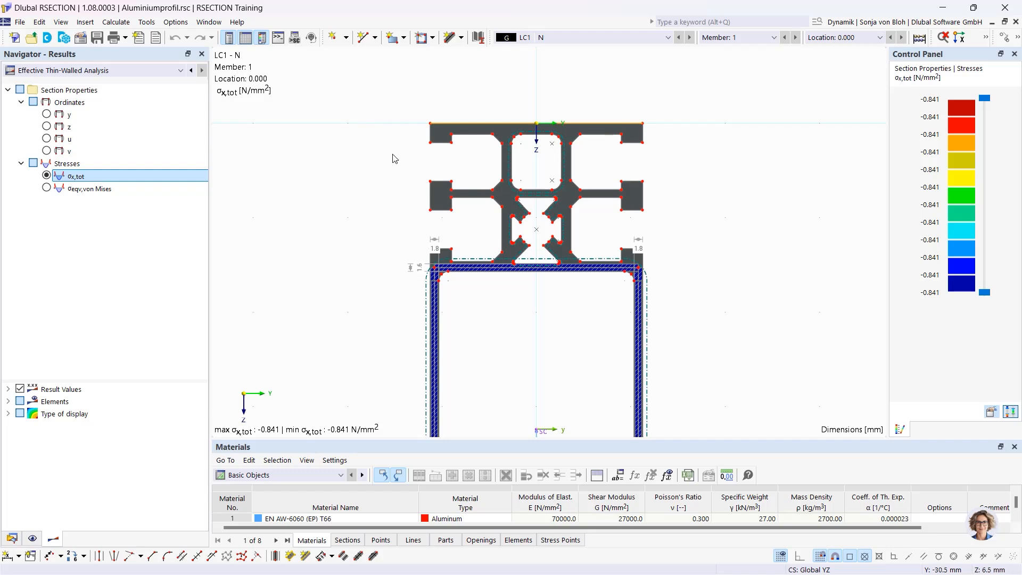
pyautogui.scroll(2, 406, 158)
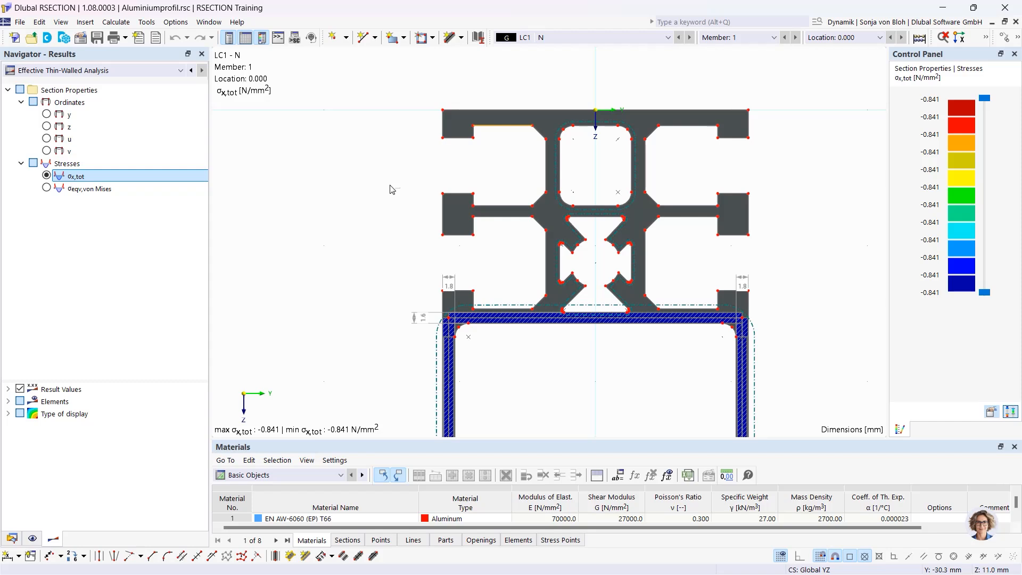
# Step: Start a new model named Example 1 with Thin-Walled Analysis as the analysis method
pyautogui.click(15, 38)
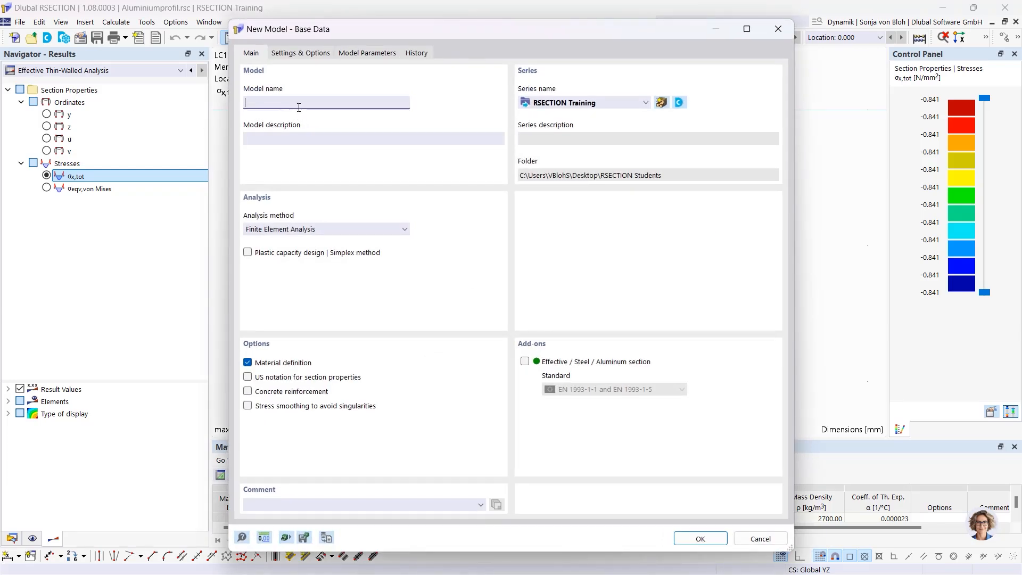
pyautogui.write('Example 1')
pyautogui.click(398, 231)
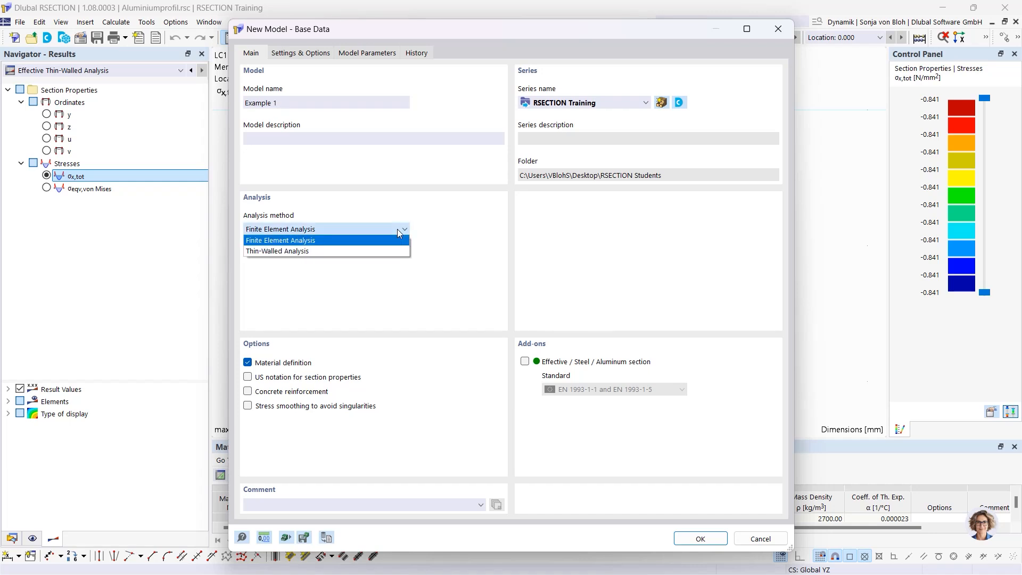
pyautogui.click(316, 251)
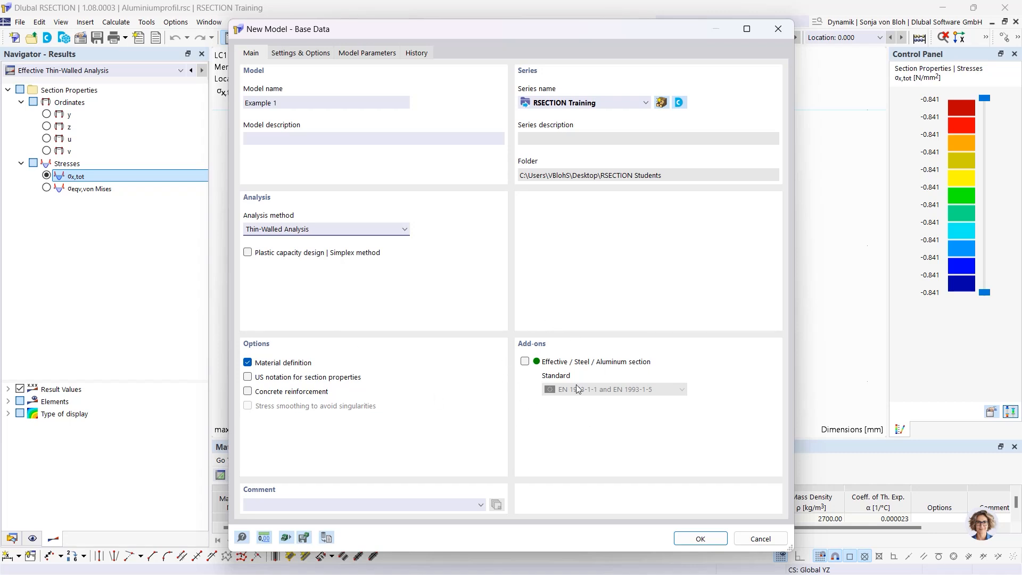
# Step: Activate the Effective / Steel / Aluminum section add-on with the standard EN 1993-1-1 and EN 1993-1-5
pyautogui.click(524, 361)
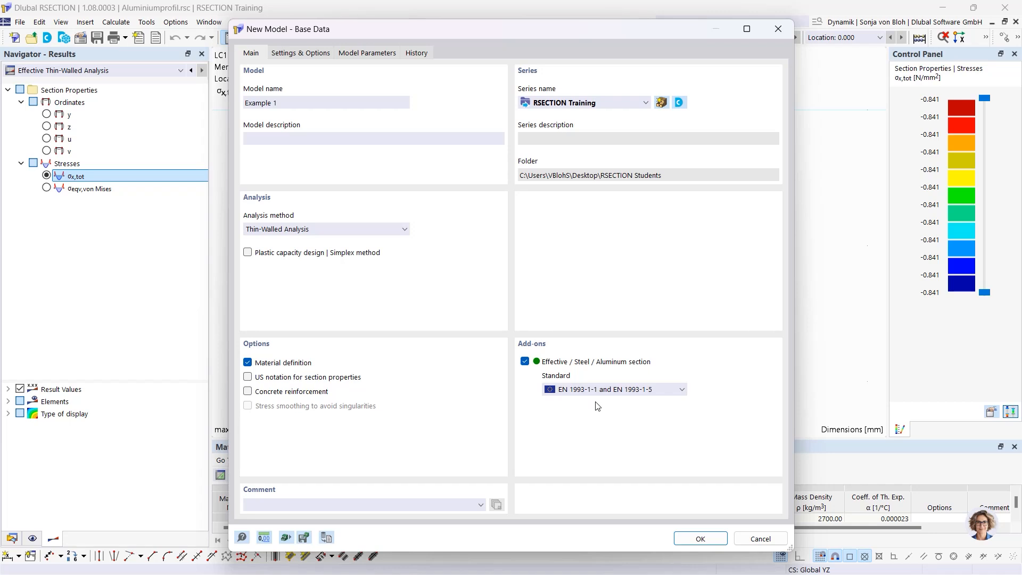
pyautogui.click(640, 390)
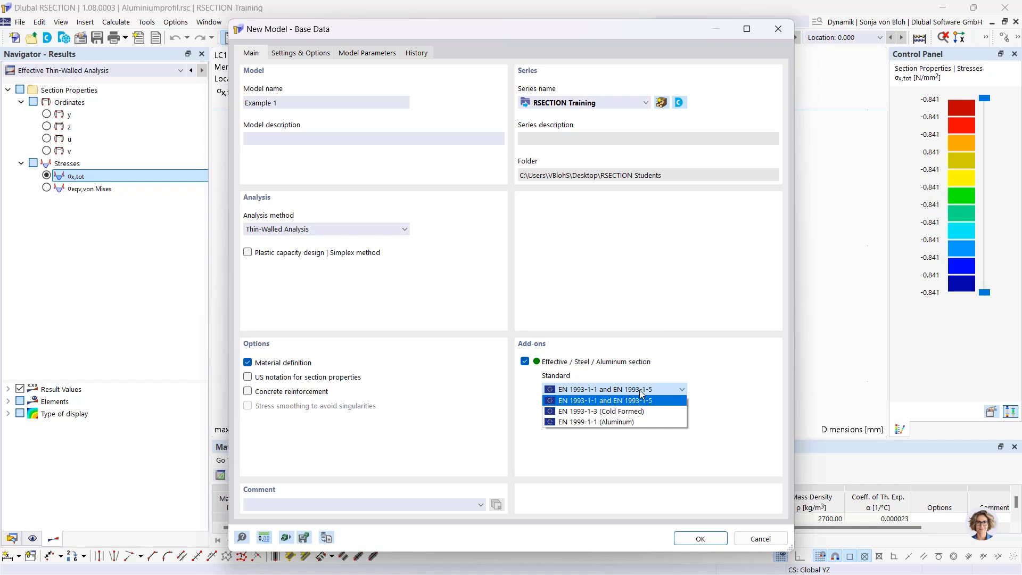
pyautogui.click(597, 402)
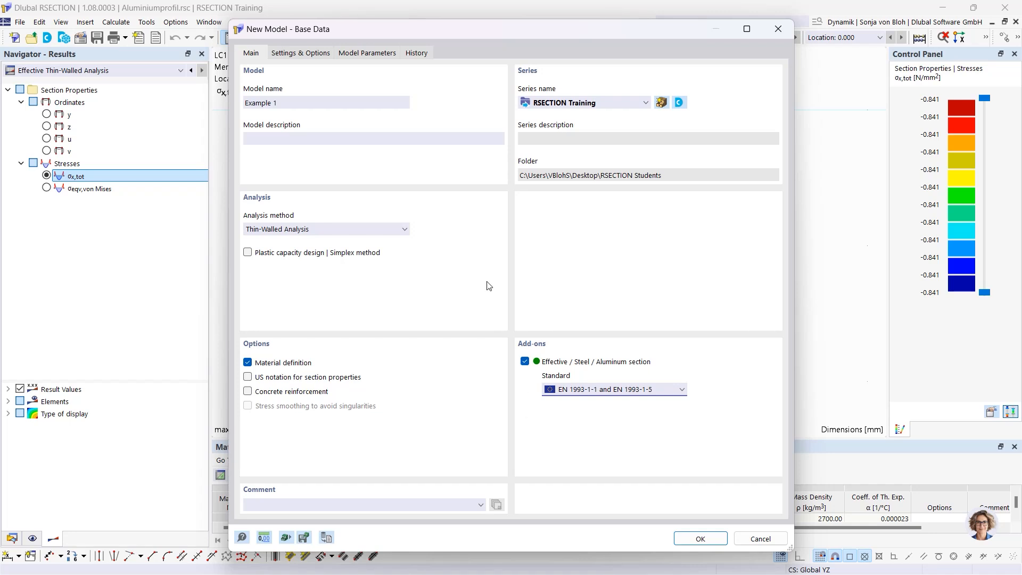
# Step: Review the settings and options, leave the manufacturing type unspecified, and create the Example 1 model
pyautogui.click(309, 56)
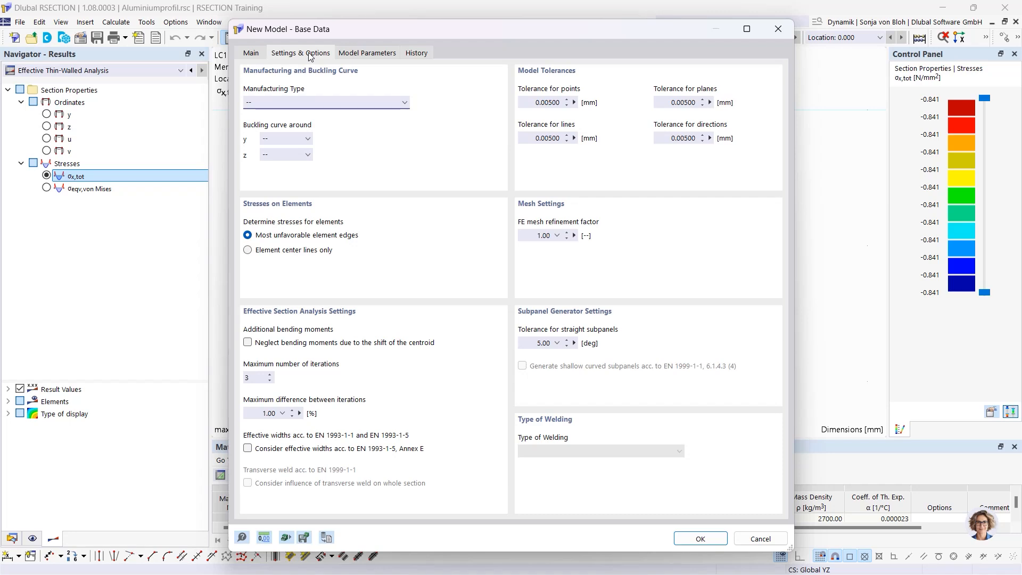
pyautogui.click(277, 103)
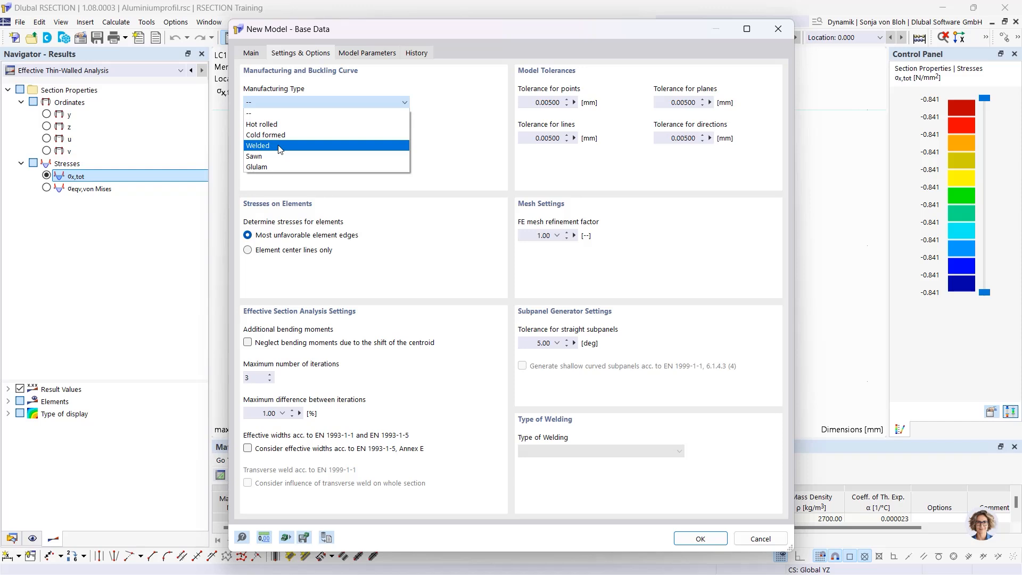
pyautogui.click(291, 117)
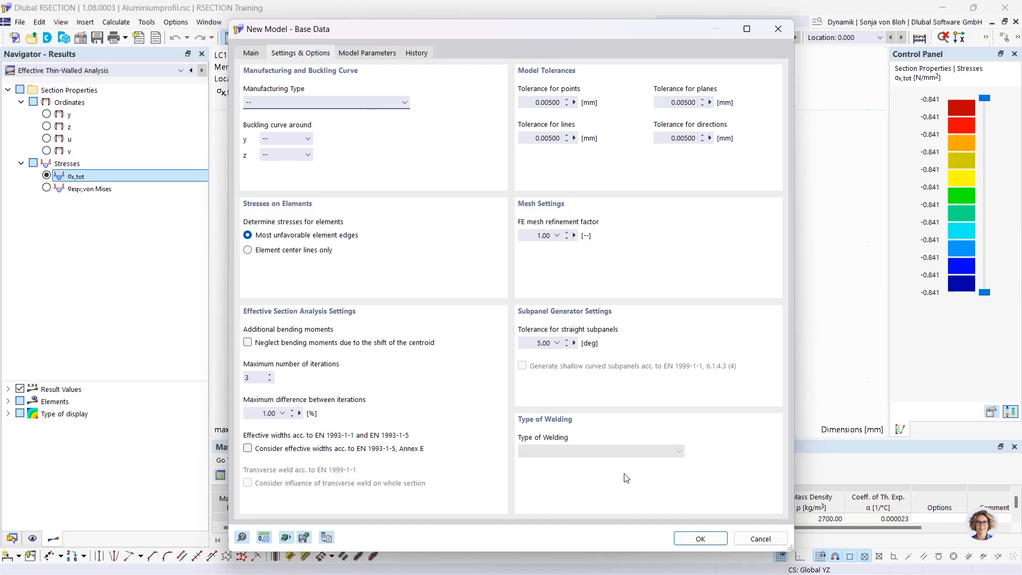
pyautogui.click(703, 538)
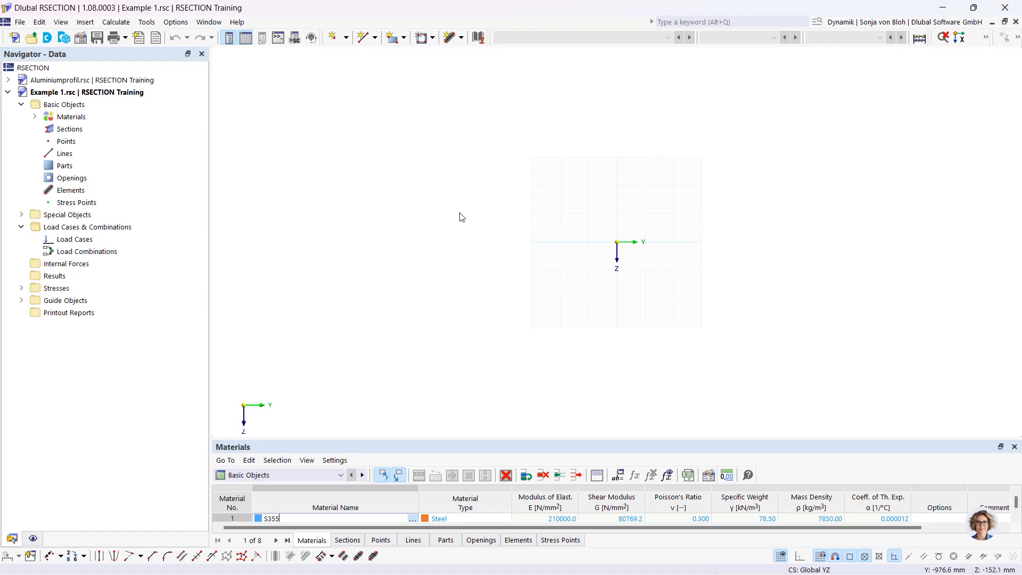
# Step: Open the model's existing S355 material for editing
pyautogui.click(36, 116)
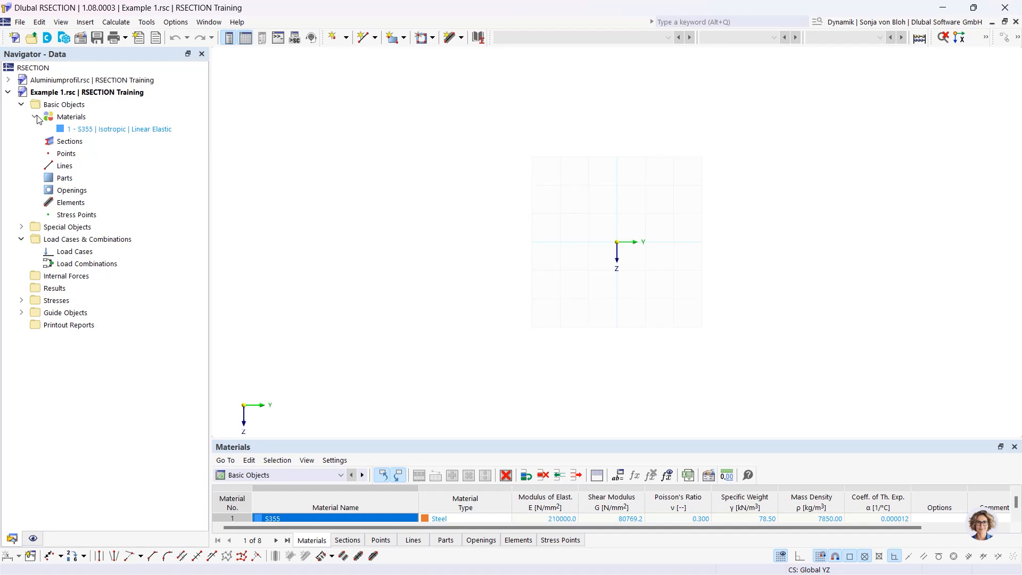
pyautogui.doubleClick(98, 129)
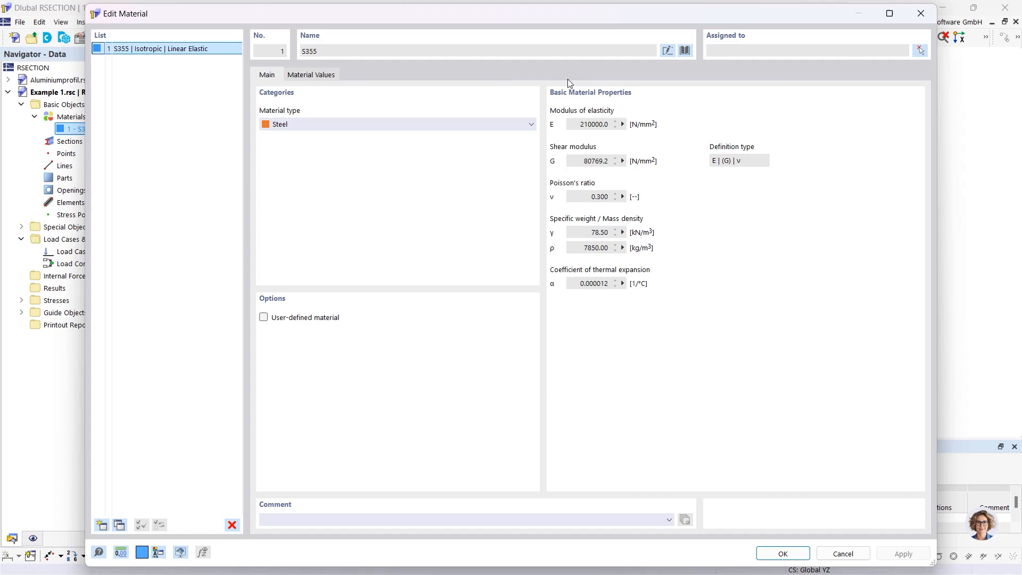
# Step: Replace the material's name with S235 by direct text entry
pyautogui.click(667, 50)
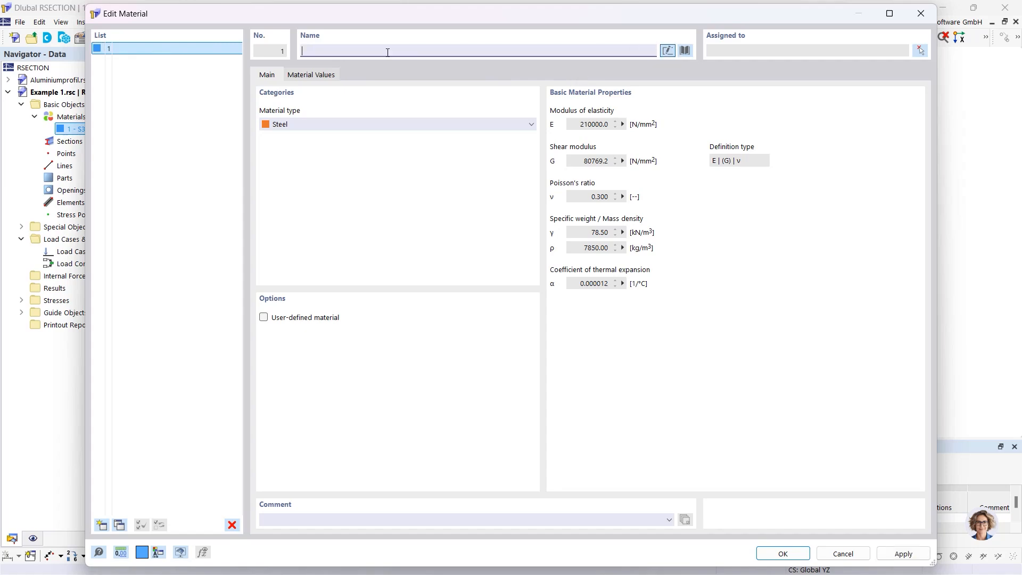
pyautogui.write('S235')
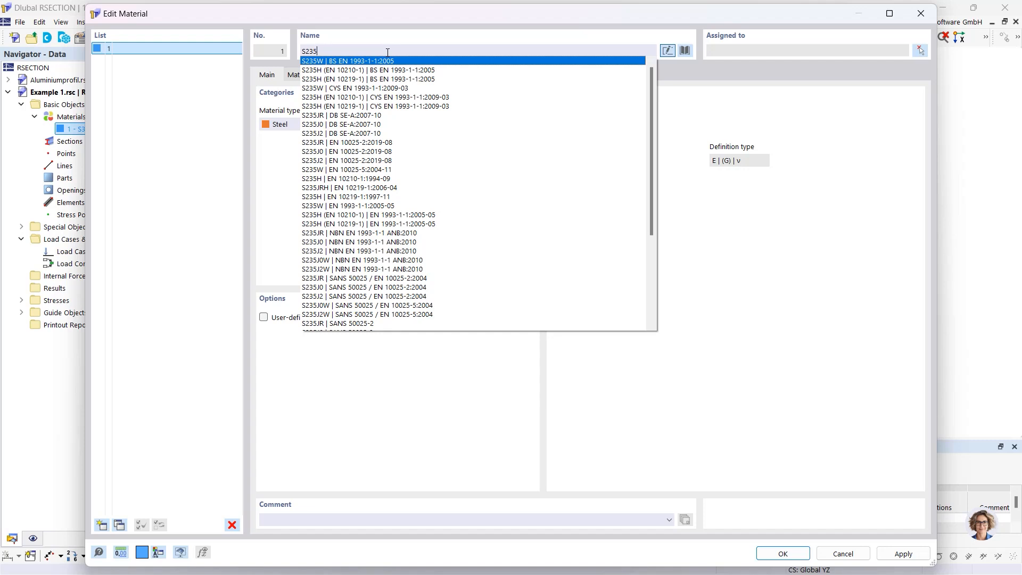
pyautogui.click(594, 30)
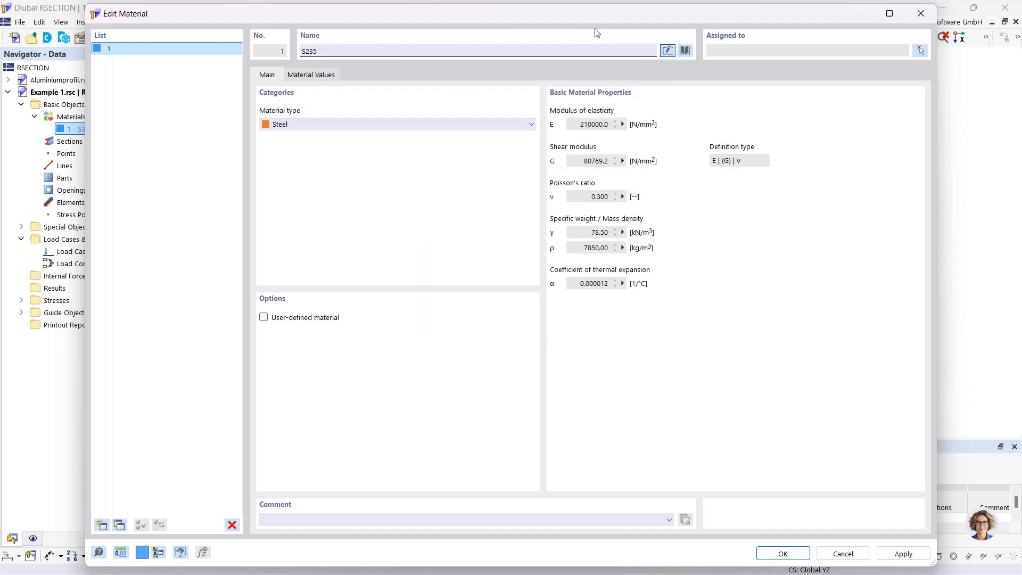
# Step: Assign S355 from the Steel S series of EN 1993-1-1:2005-05, filtering the material library by type Steel and the text S 355
pyautogui.click(685, 51)
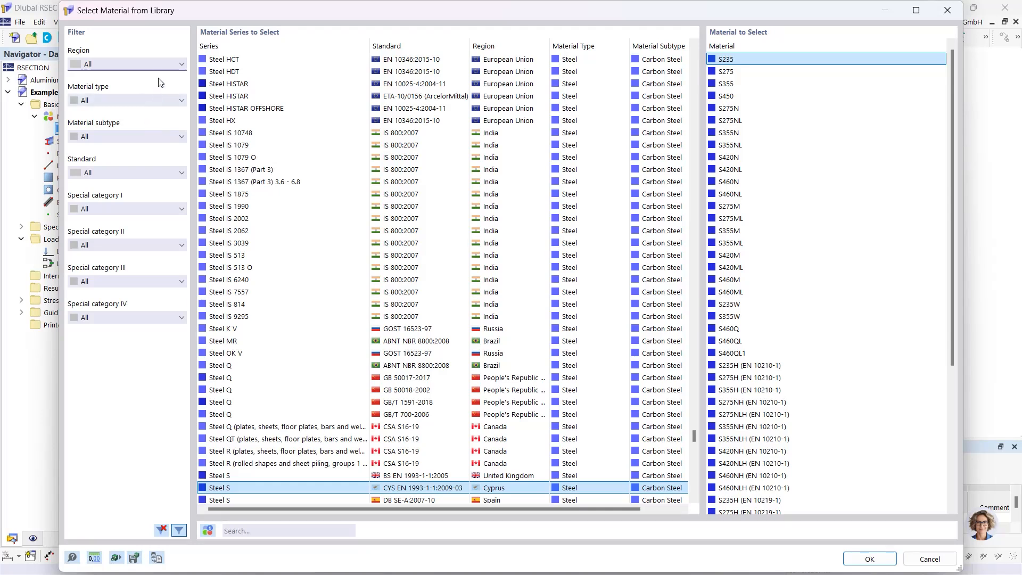
pyautogui.click(159, 101)
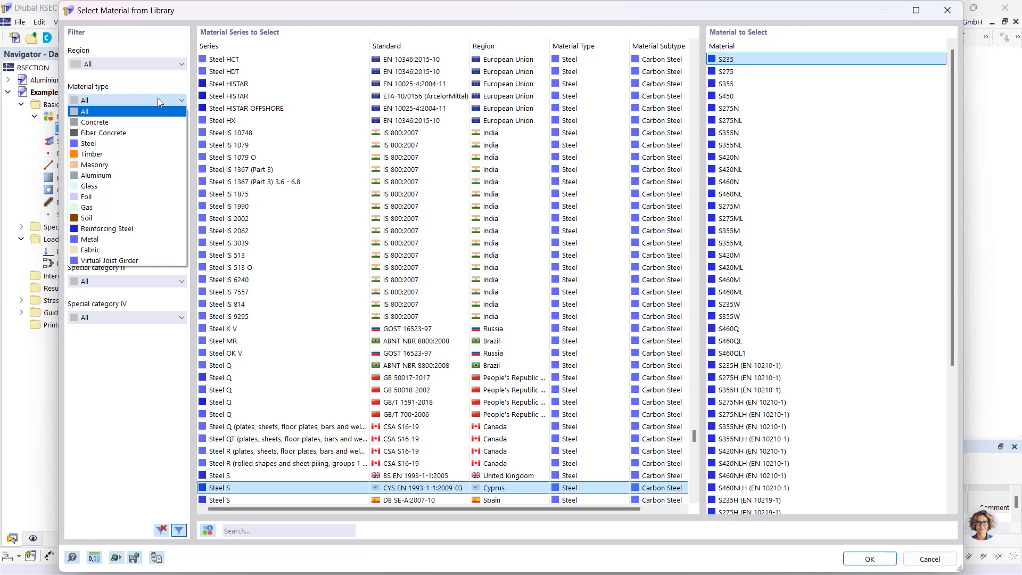
pyautogui.click(133, 143)
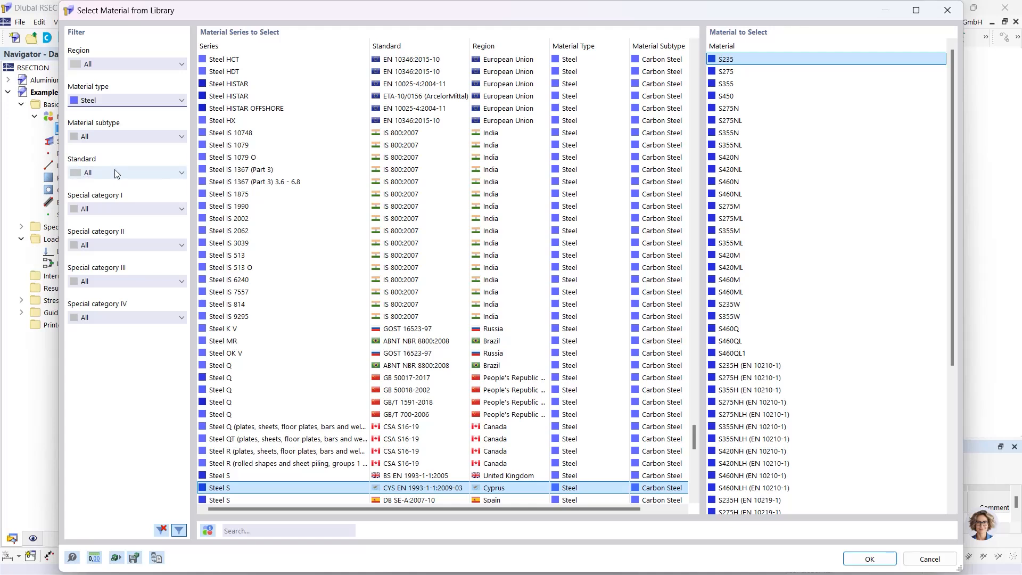
pyautogui.click(243, 535)
pyautogui.write('S 355')
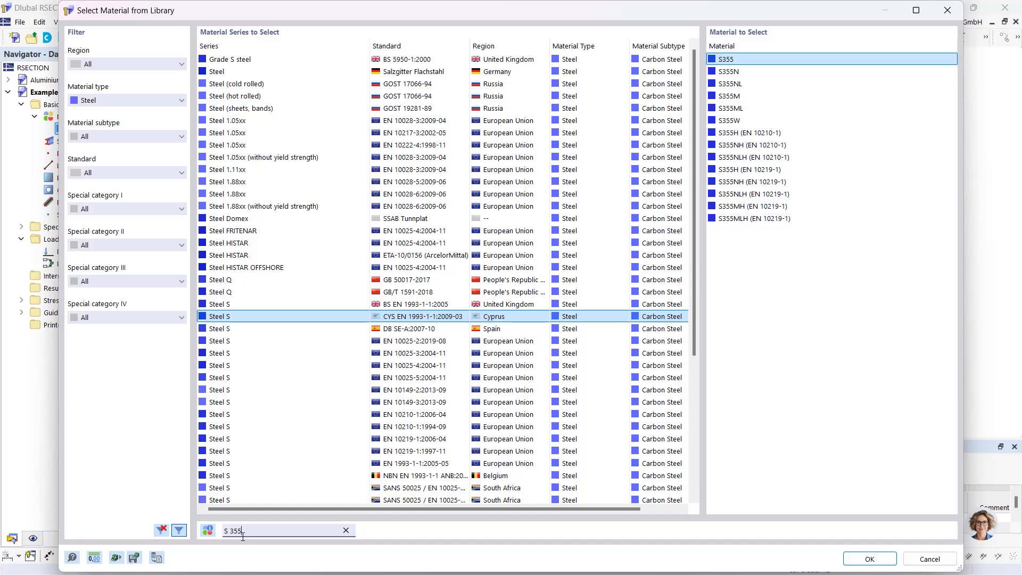
pyautogui.click(420, 464)
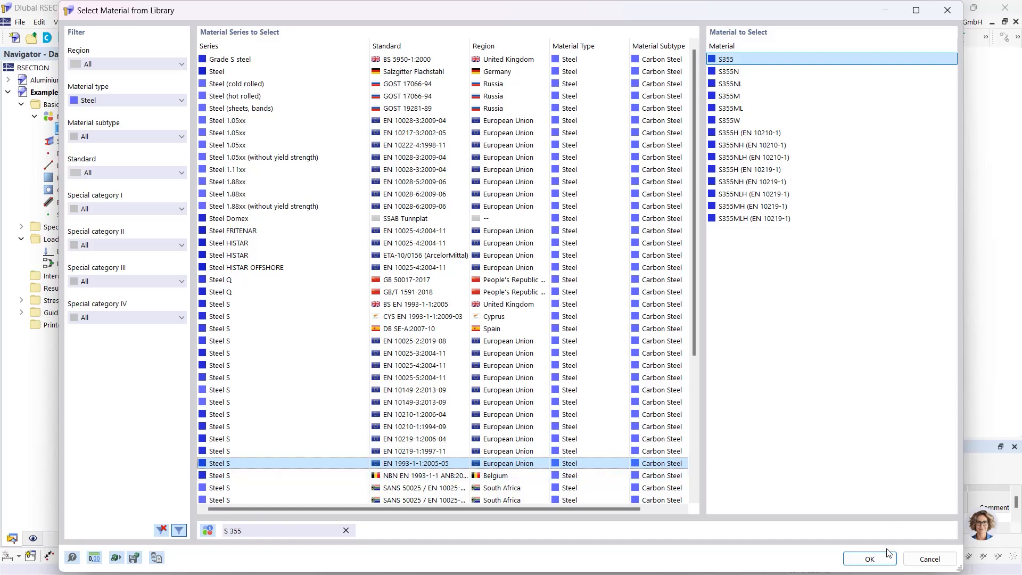
pyautogui.click(867, 557)
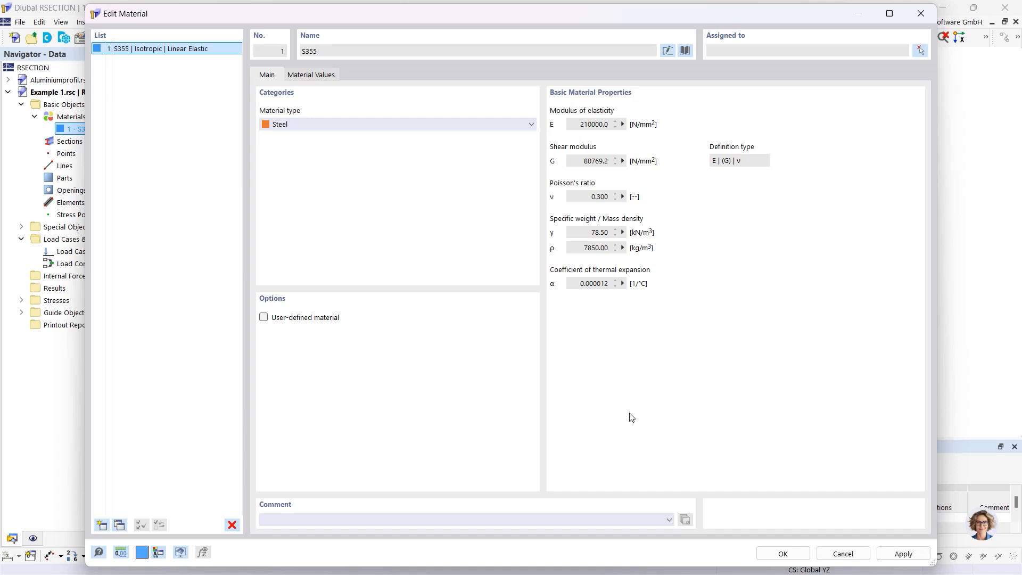
# Step: Temporarily make the S355 material user-defined to view its material values, switch the option off, and accept the material
pyautogui.click(263, 319)
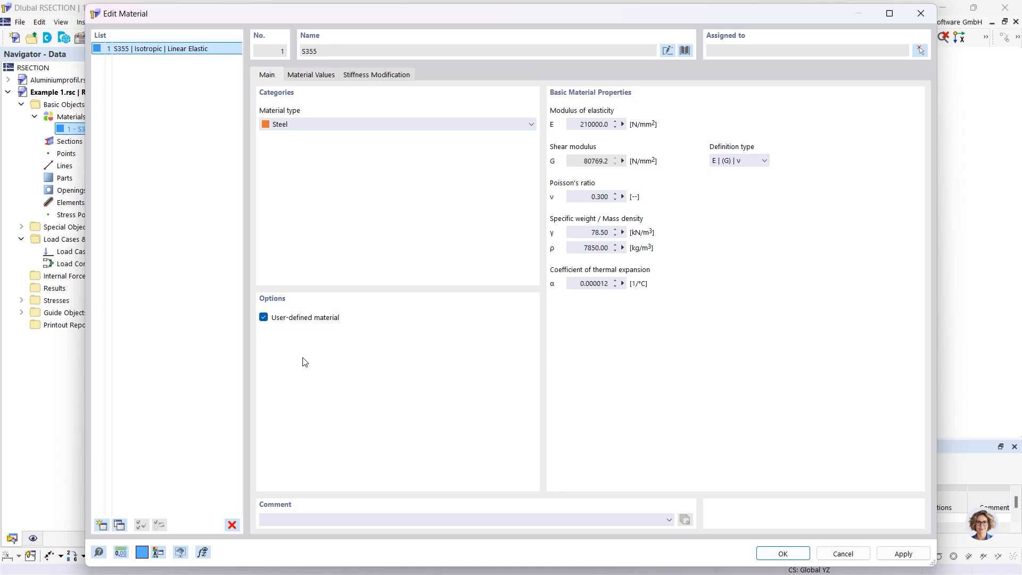
pyautogui.click(312, 75)
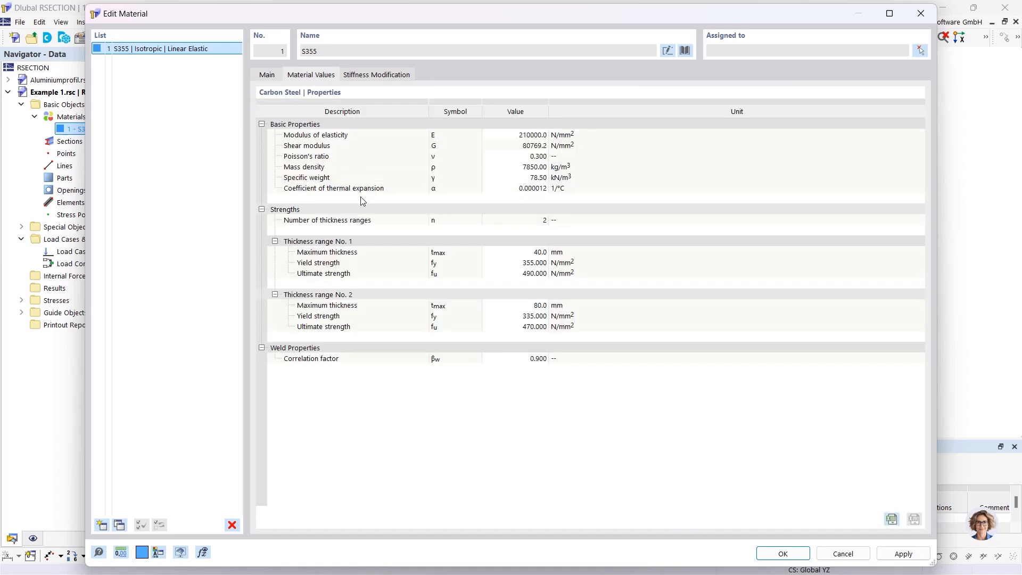
pyautogui.click(500, 135)
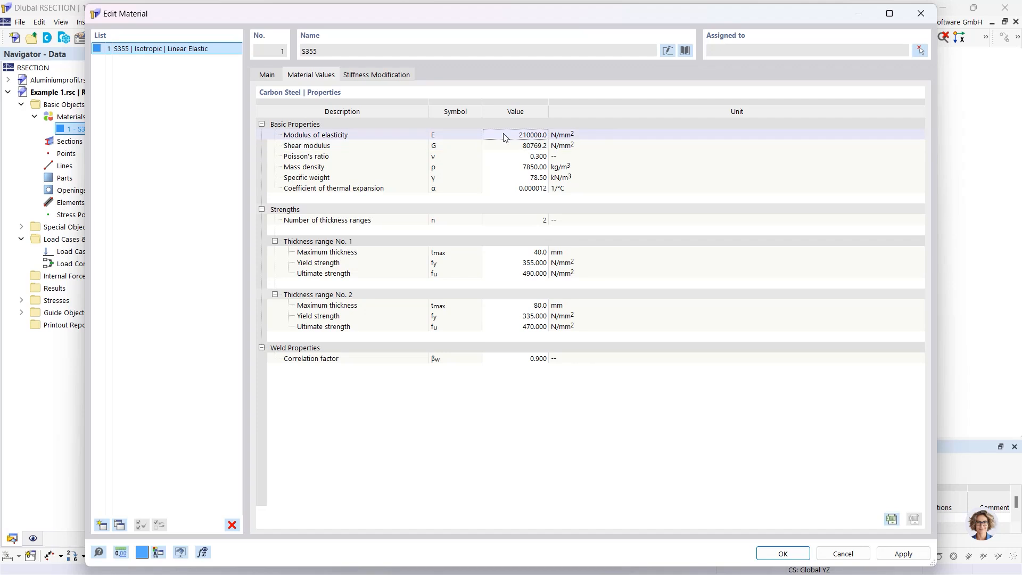
pyautogui.click(267, 75)
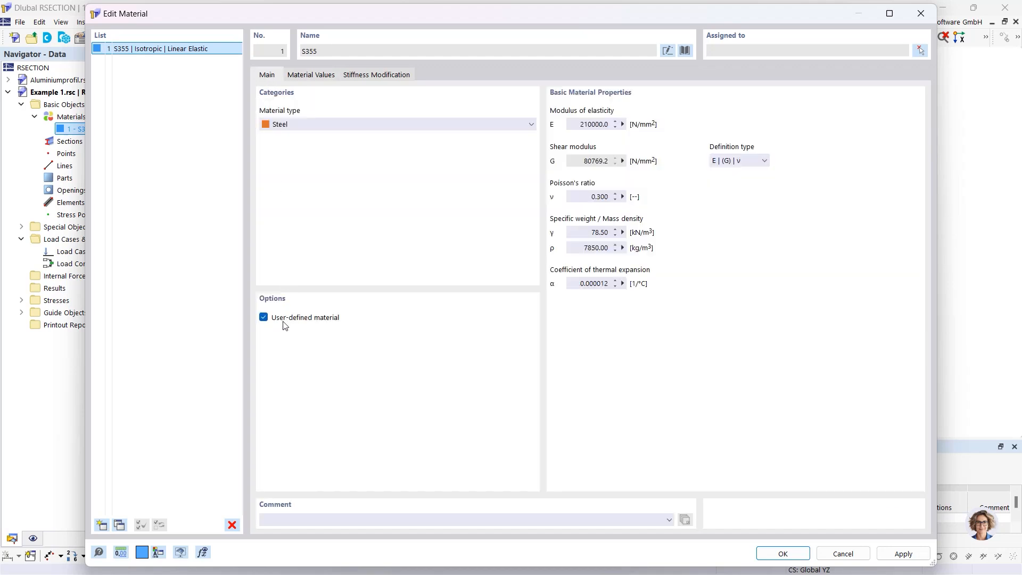
pyautogui.click(264, 317)
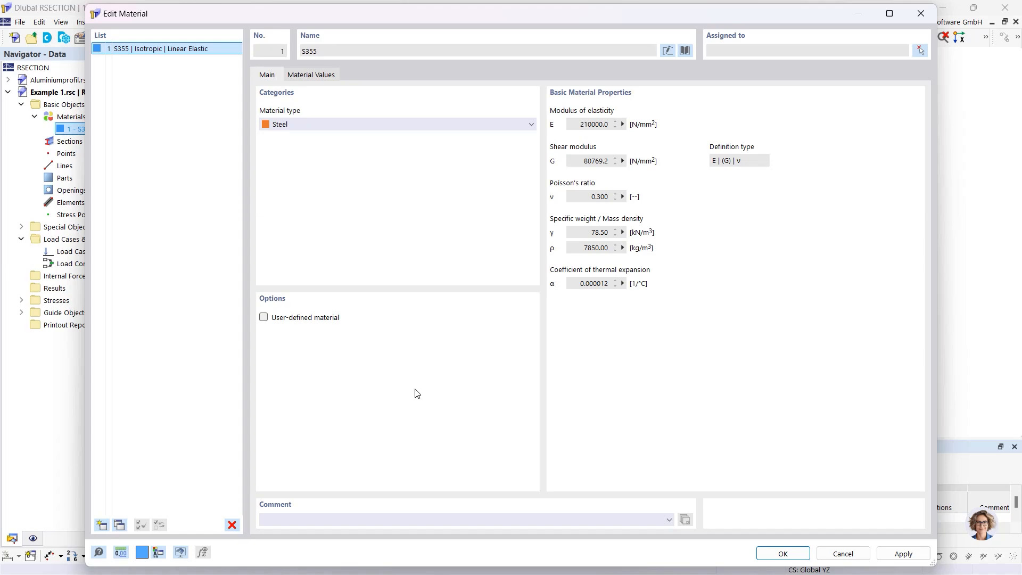
pyautogui.click(767, 554)
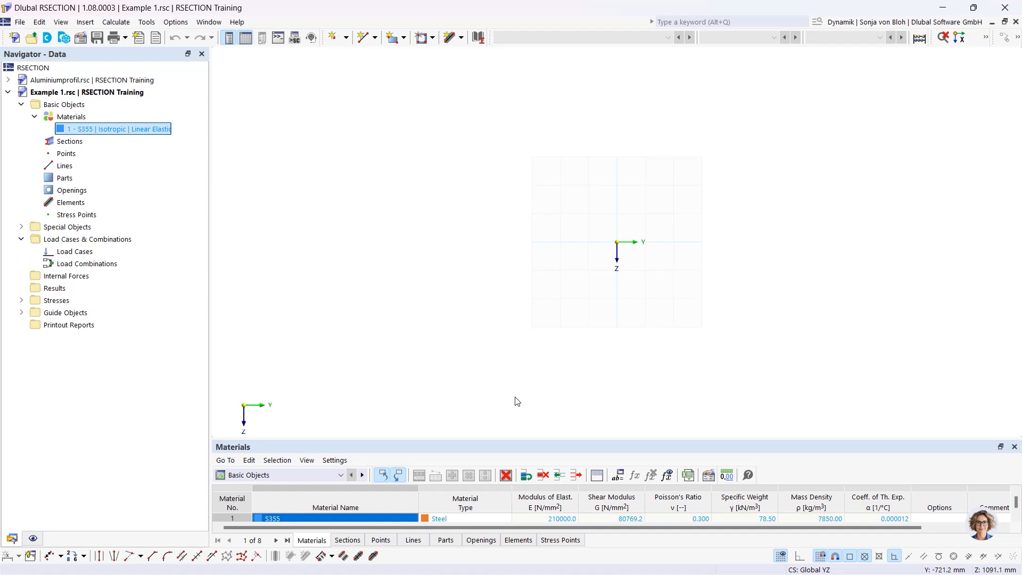
pyautogui.click(63, 180)
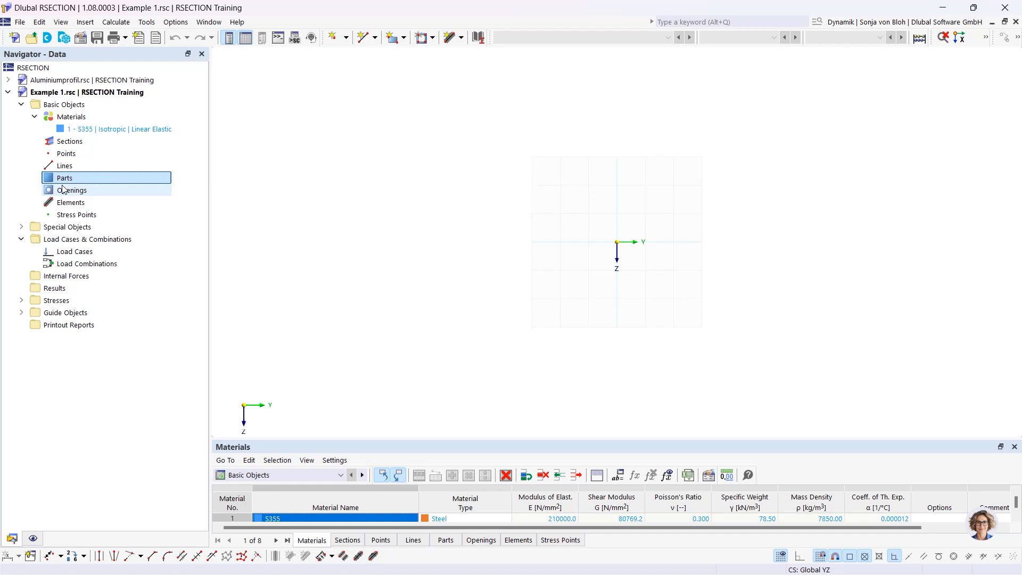
pyautogui.click(461, 37)
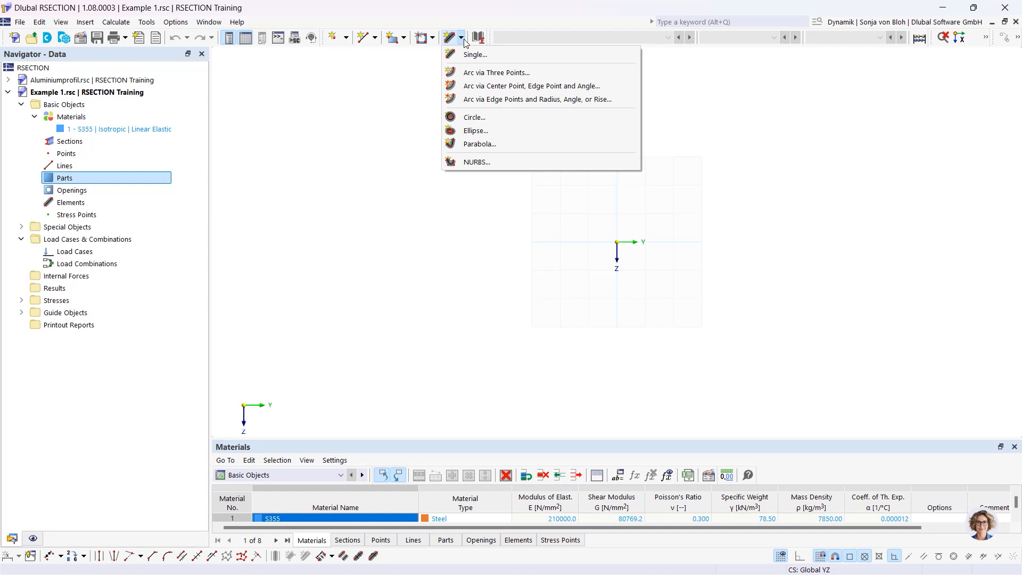
pyautogui.click(124, 190)
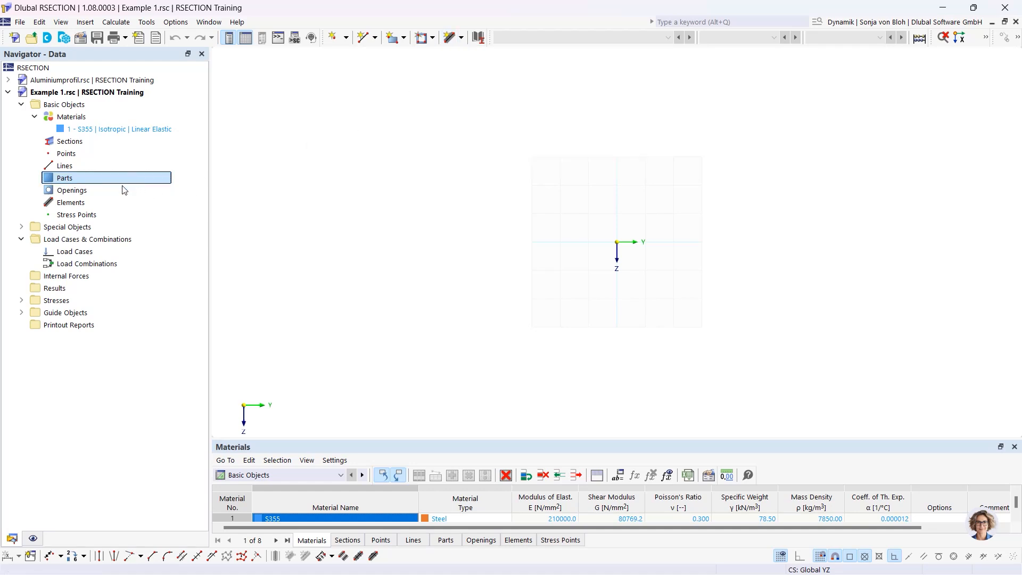
pyautogui.click(84, 204)
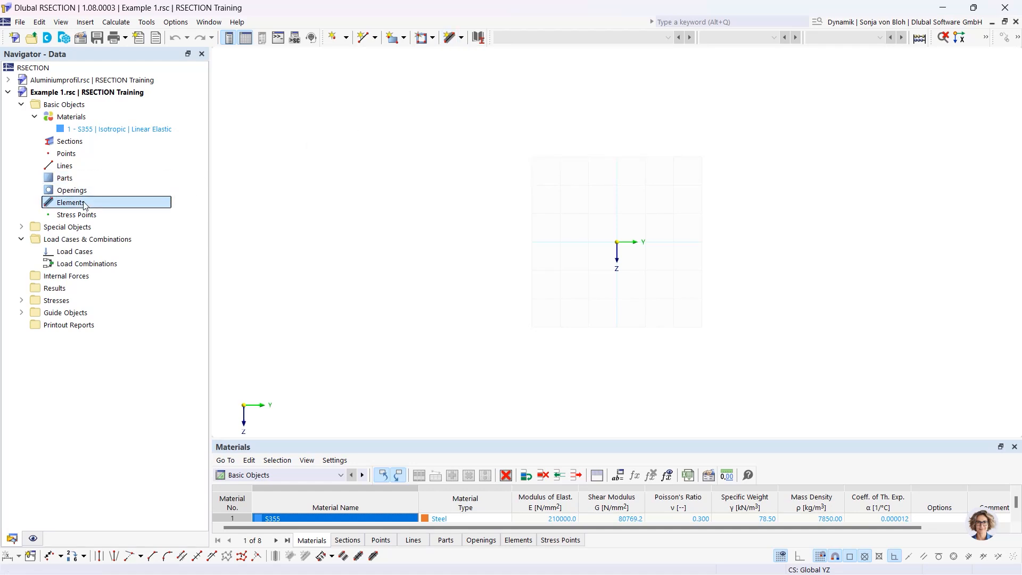
pyautogui.rightClick(85, 205)
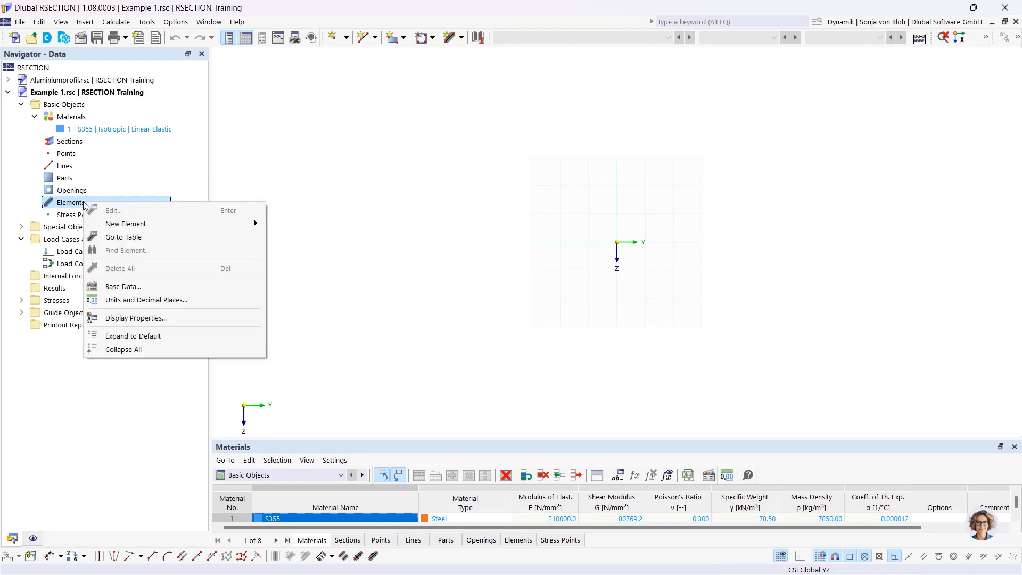
# Step: Place a single-line element by length and direction at the coordinate origin, 150 mm long, 10.7 mm thick, at 0° along Y
pyautogui.moveTo(140, 230)
pyautogui.click(461, 39)
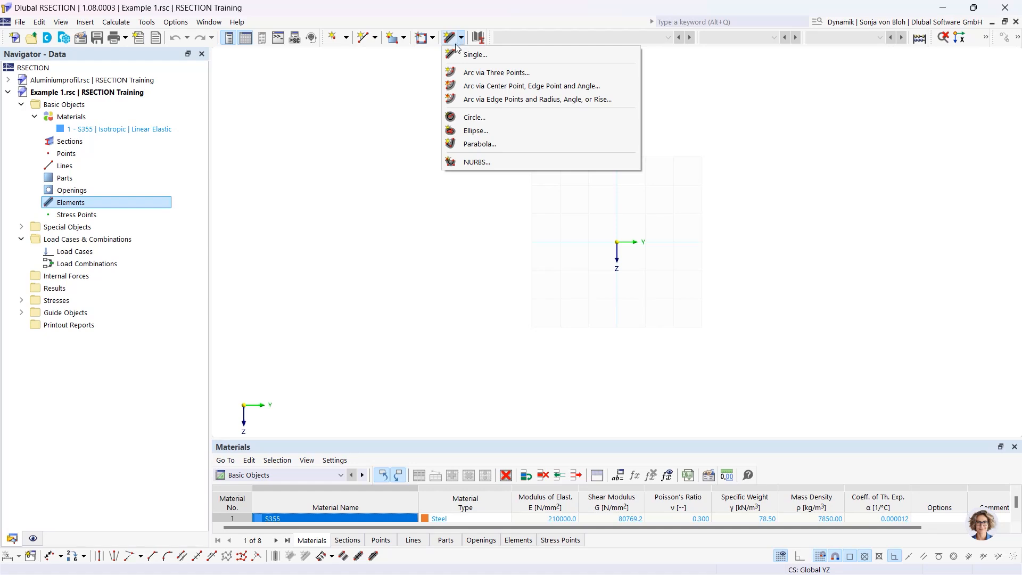
pyautogui.click(471, 56)
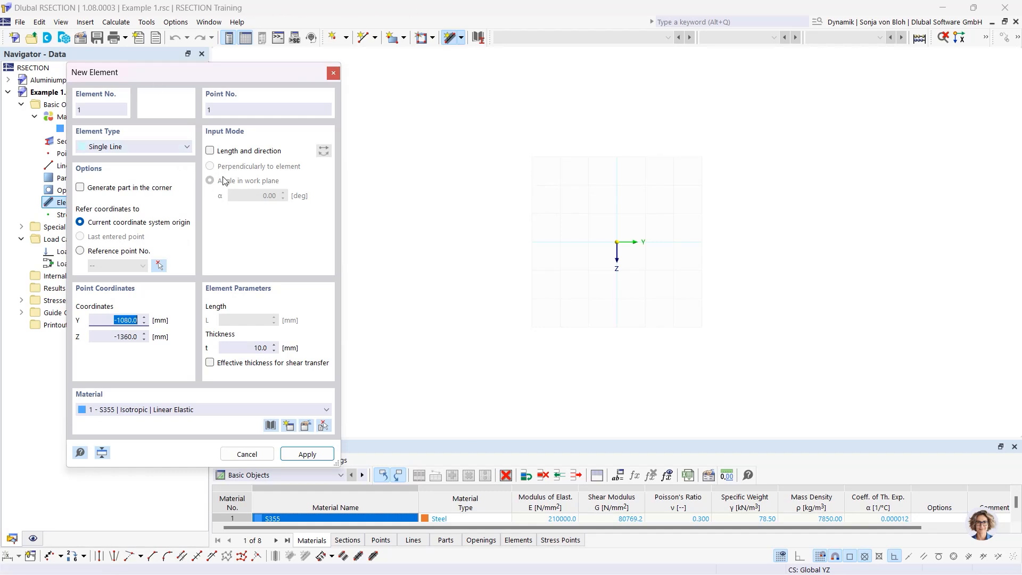
pyautogui.click(210, 151)
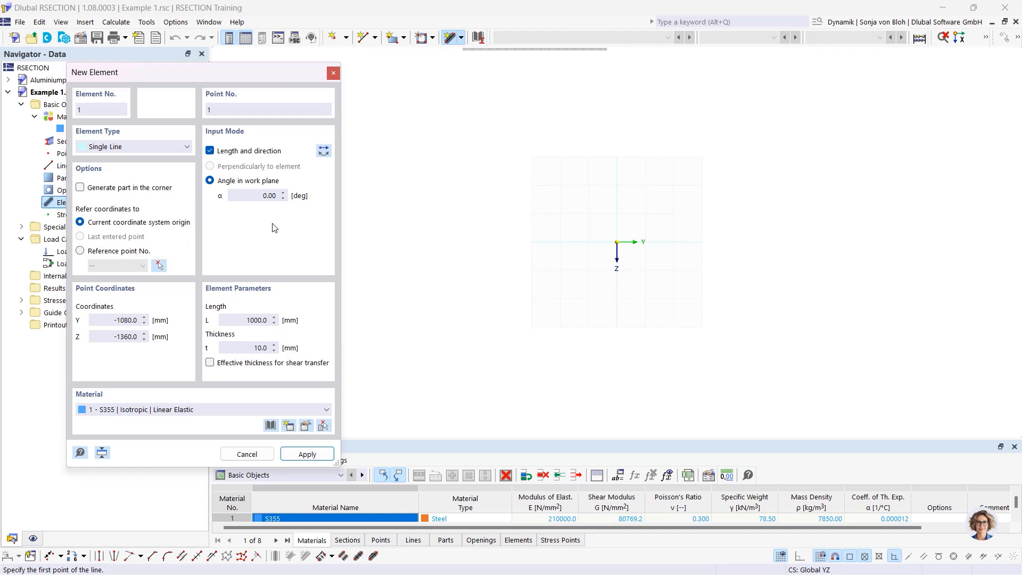
pyautogui.doubleClick(261, 320)
pyautogui.write('150')
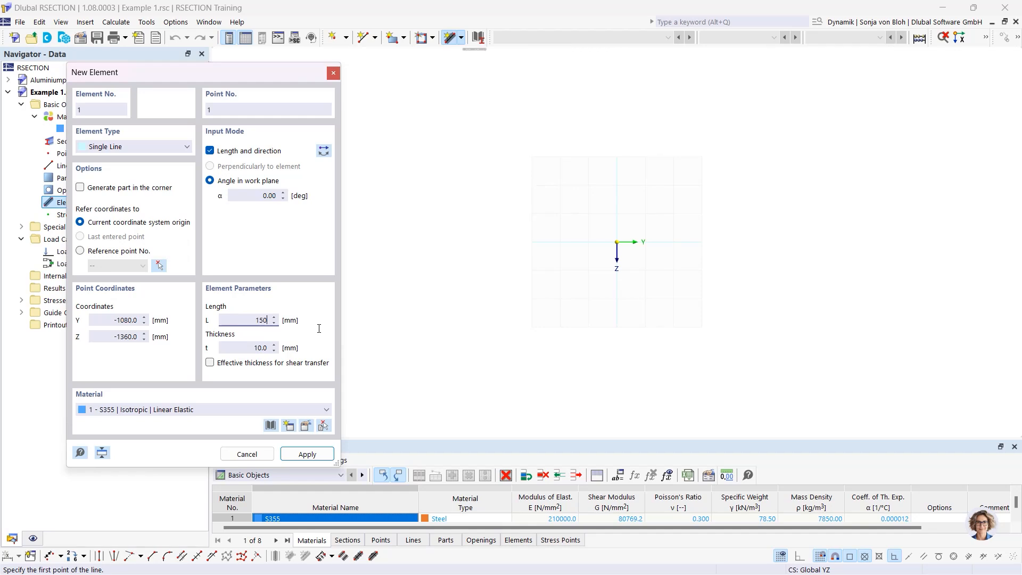
pyautogui.doubleClick(241, 347)
pyautogui.write('10,7')
pyautogui.scroll(6, 650, 251)
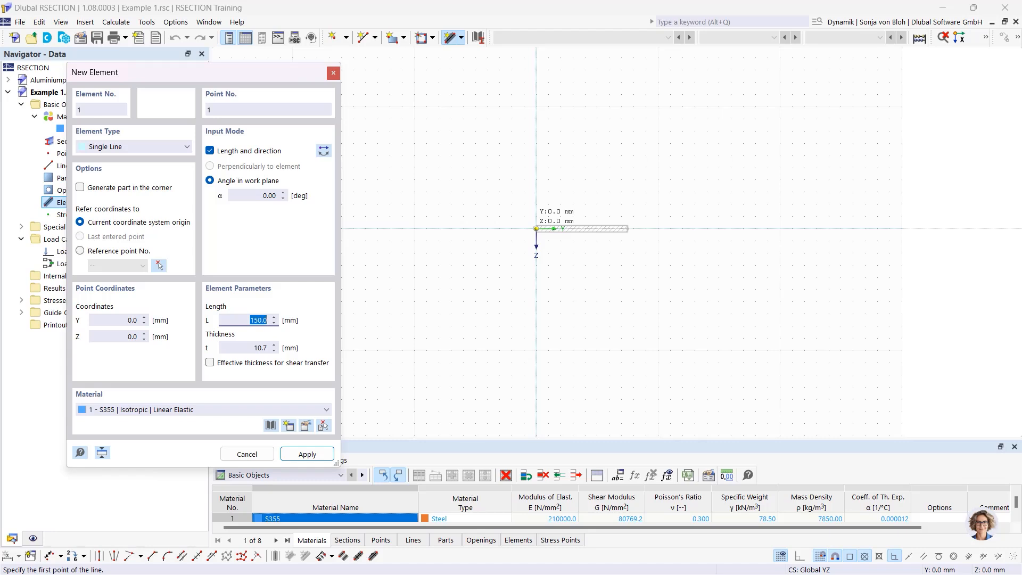
pyautogui.click(536, 228)
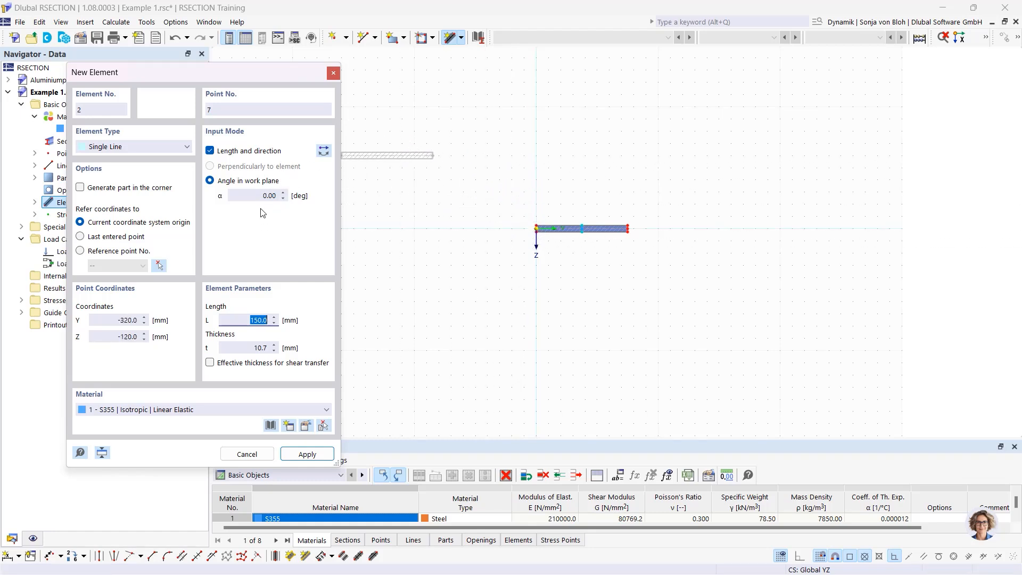
# Step: Place the web as a 289.3 mm long, 7.1 mm thick element at 90° with reversed direction, starting from the midpoint of the lower flange
pyautogui.click(254, 195)
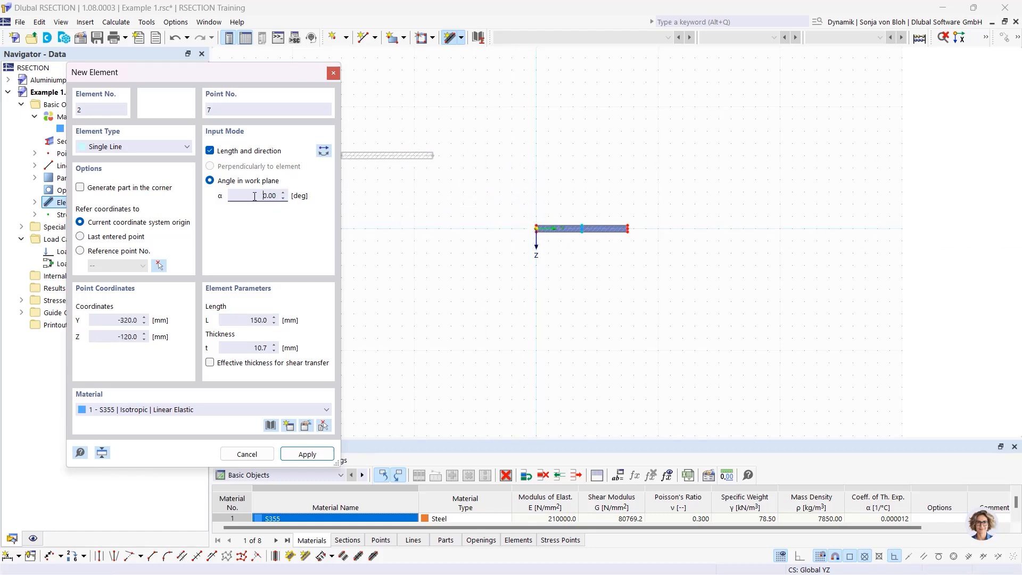
pyautogui.click(322, 152)
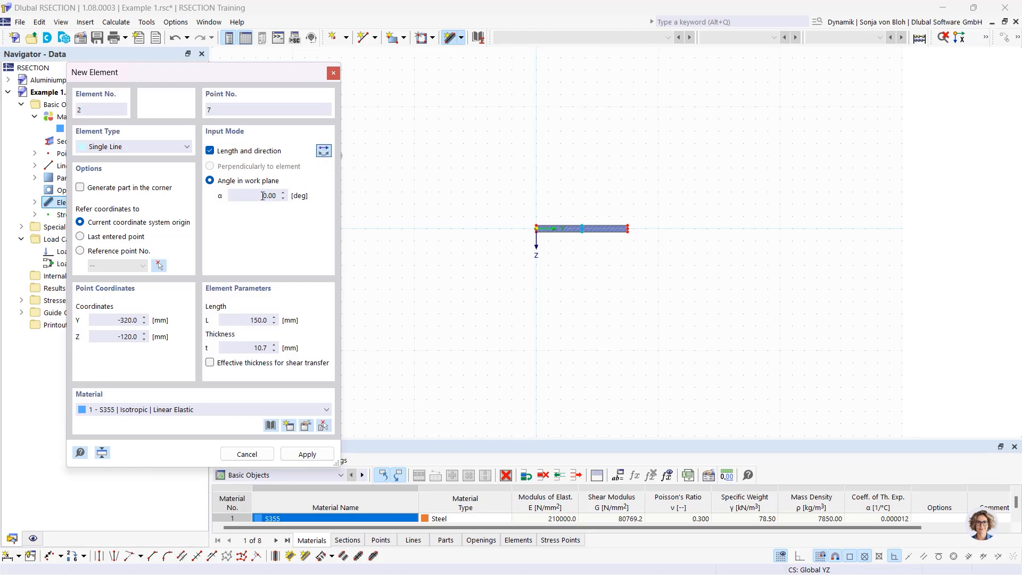
pyautogui.moveTo(258, 195); pyautogui.dragTo(296, 197)
pyautogui.write('90')
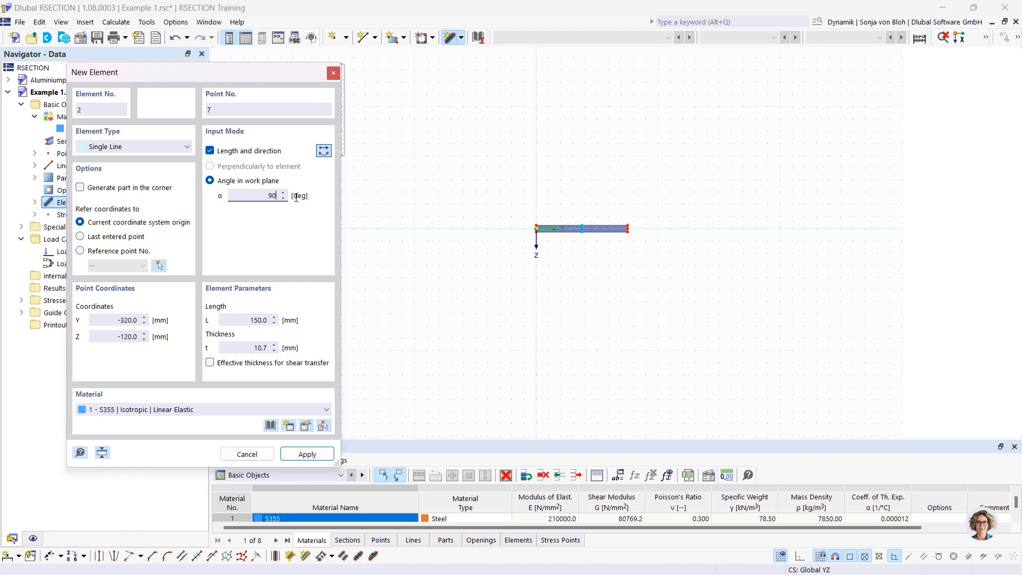
pyautogui.click(232, 320)
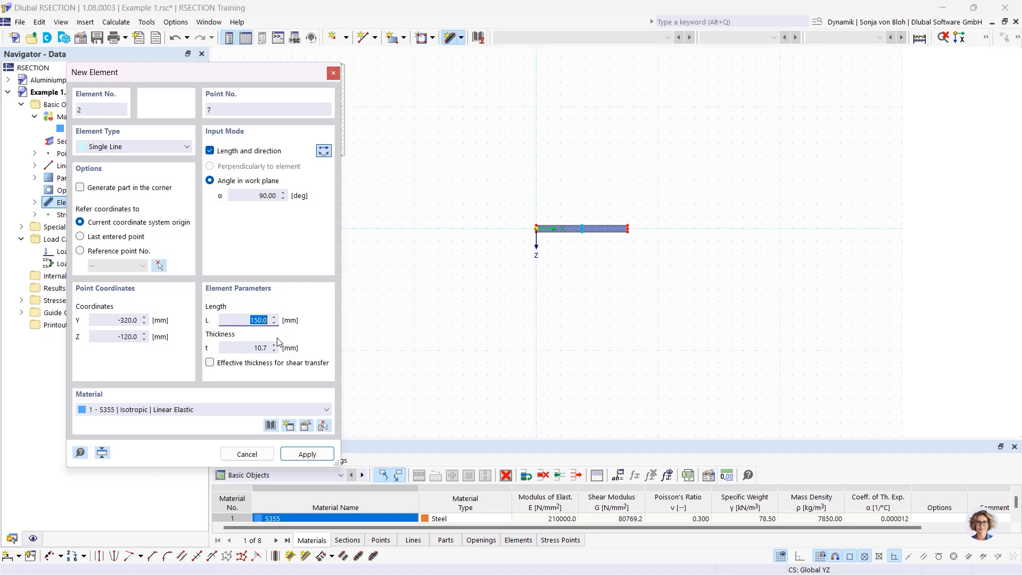
pyautogui.write('289.3')
pyautogui.press('Tab')
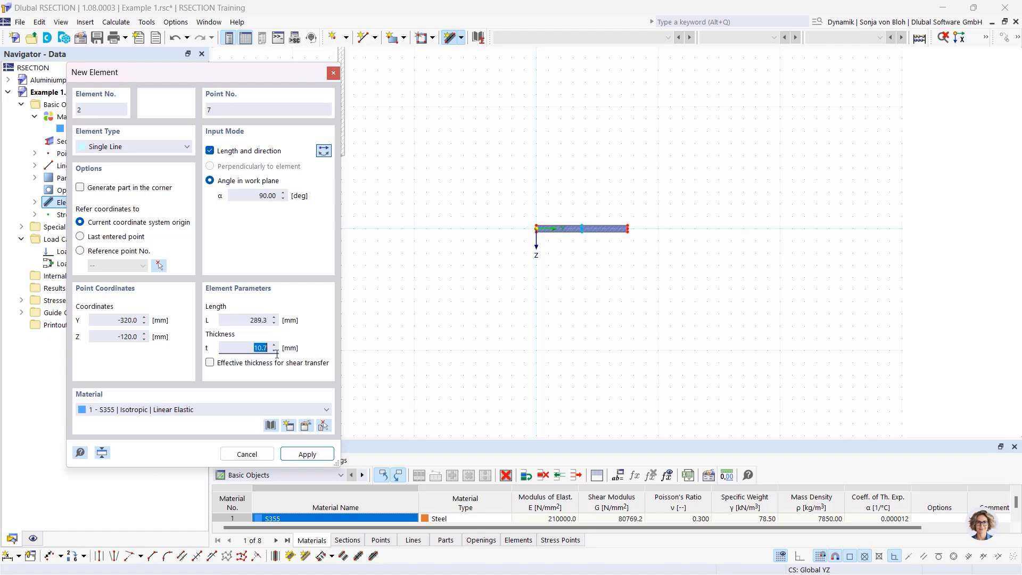
pyautogui.write('7,1')
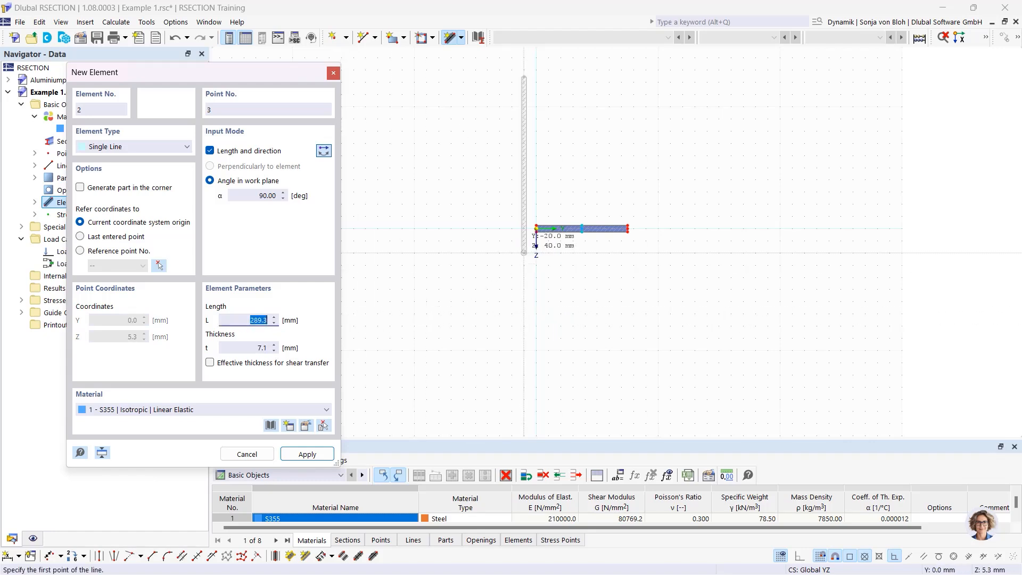
pyautogui.scroll(3, 551, 225)
pyautogui.scroll(2, 606, 230)
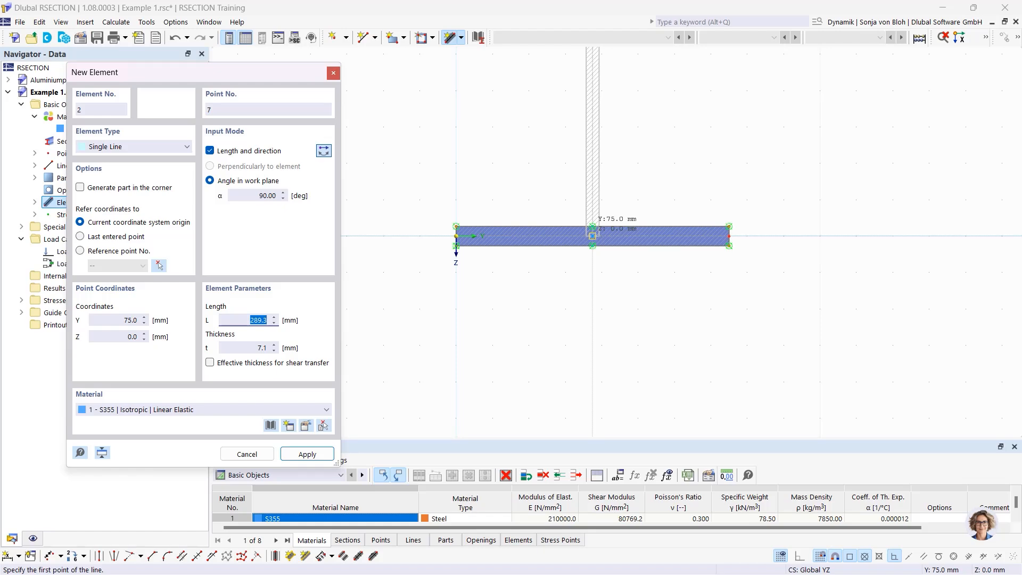
pyautogui.click(593, 236)
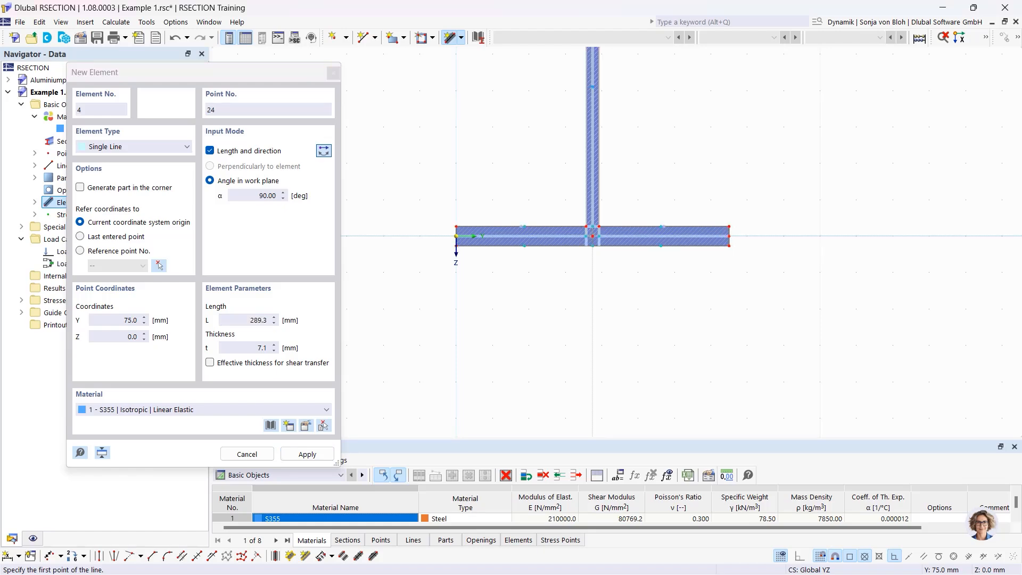
# Step: Place the first half of the upper flange at the web's upper end, 75 mm long, 10.7 mm thick, at 0° with reversed direction
pyautogui.scroll(-4, 585, 236)
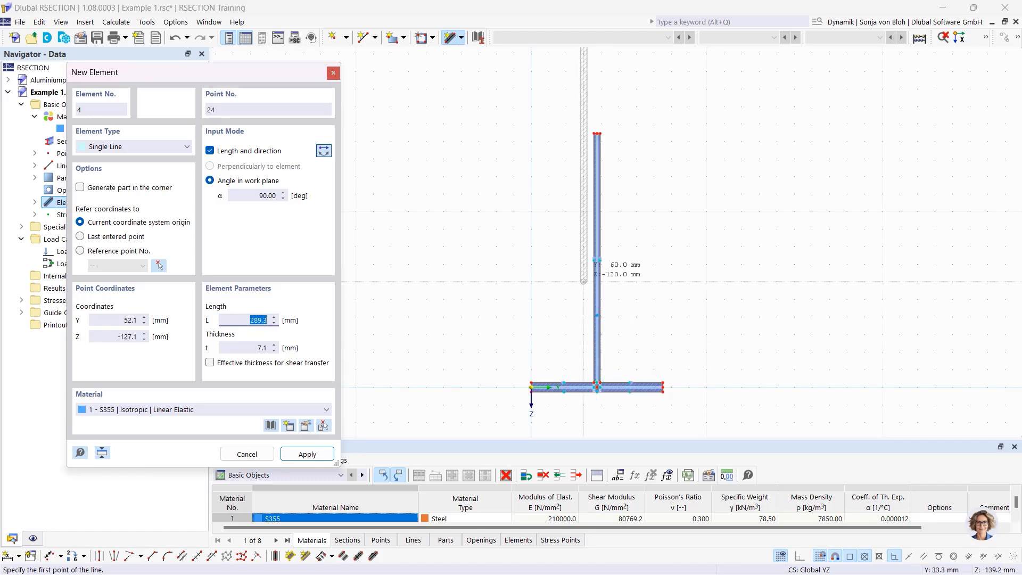
pyautogui.moveTo(256, 200); pyautogui.dragTo(335, 200)
pyautogui.press('Tab')
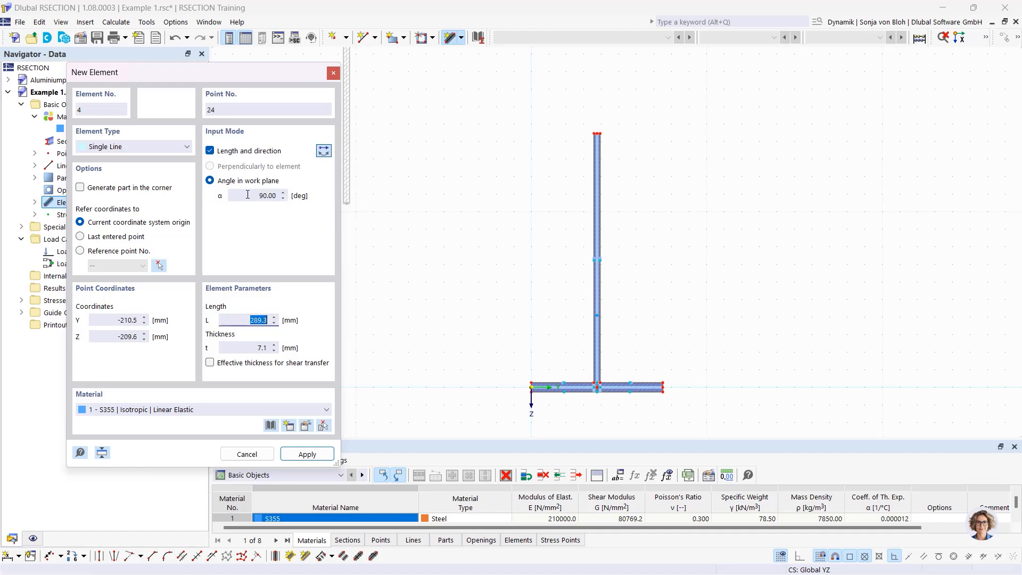
pyautogui.moveTo(250, 196); pyautogui.dragTo(284, 195)
pyautogui.write('0')
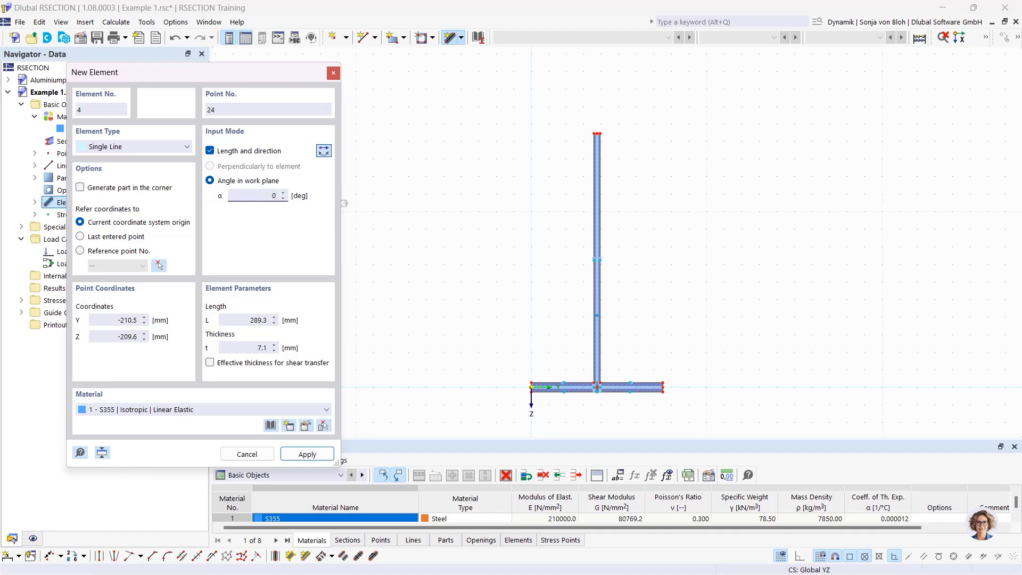
pyautogui.press('Tab')
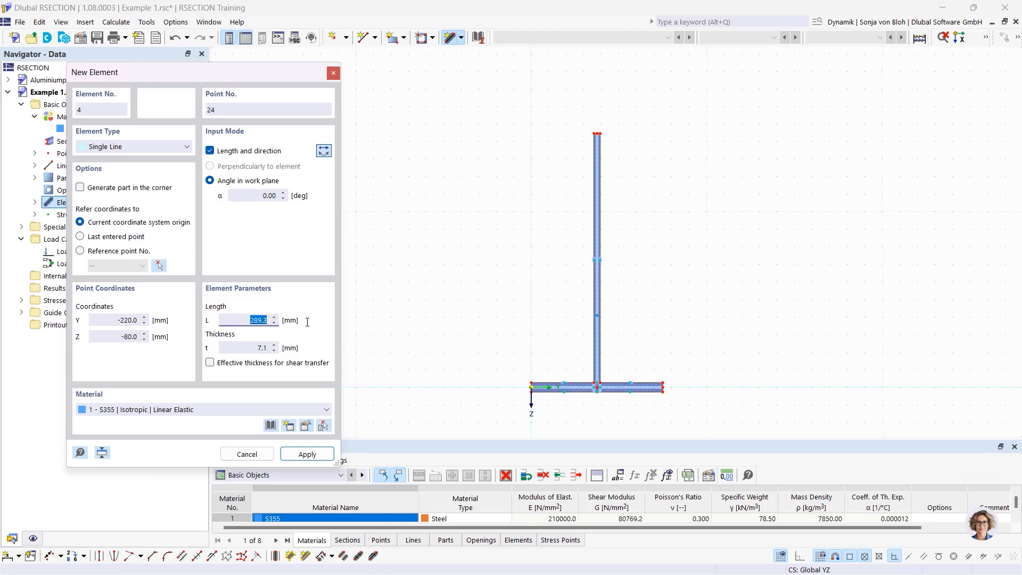
pyautogui.write('75')
pyautogui.press('Tab')
pyautogui.write('10')
pyautogui.write(',7')
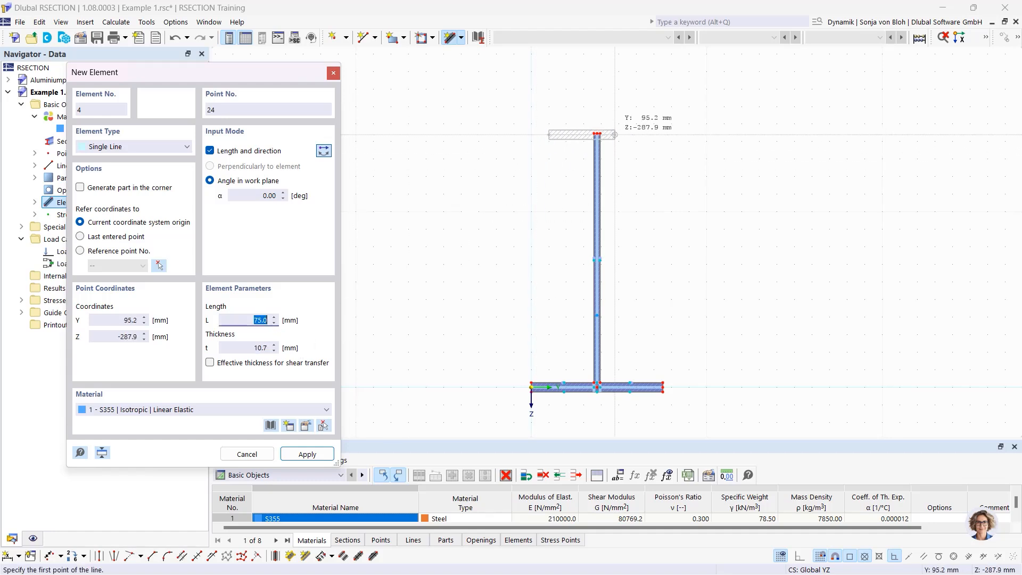
pyautogui.scroll(4, 603, 141)
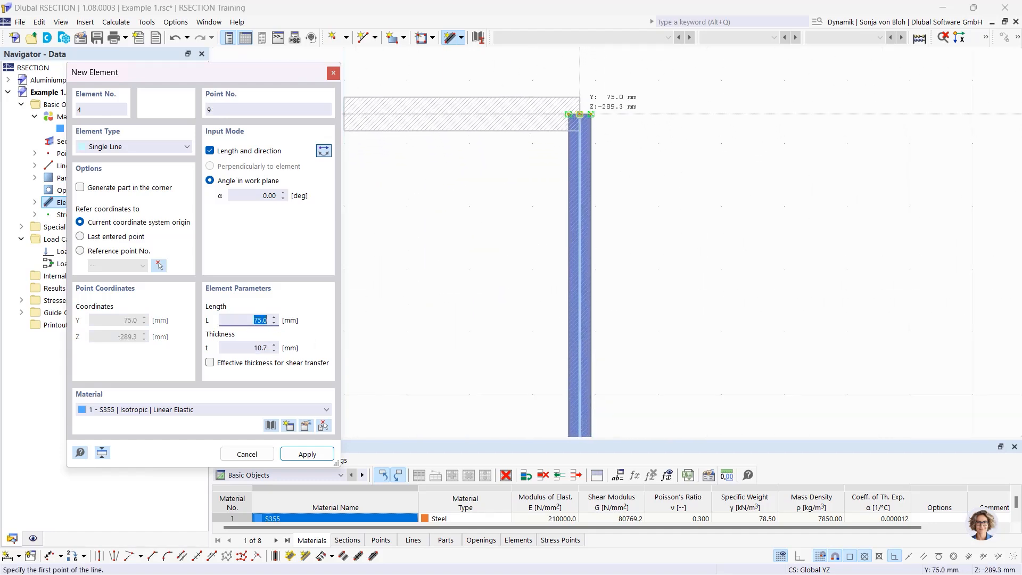
pyautogui.click(579, 113)
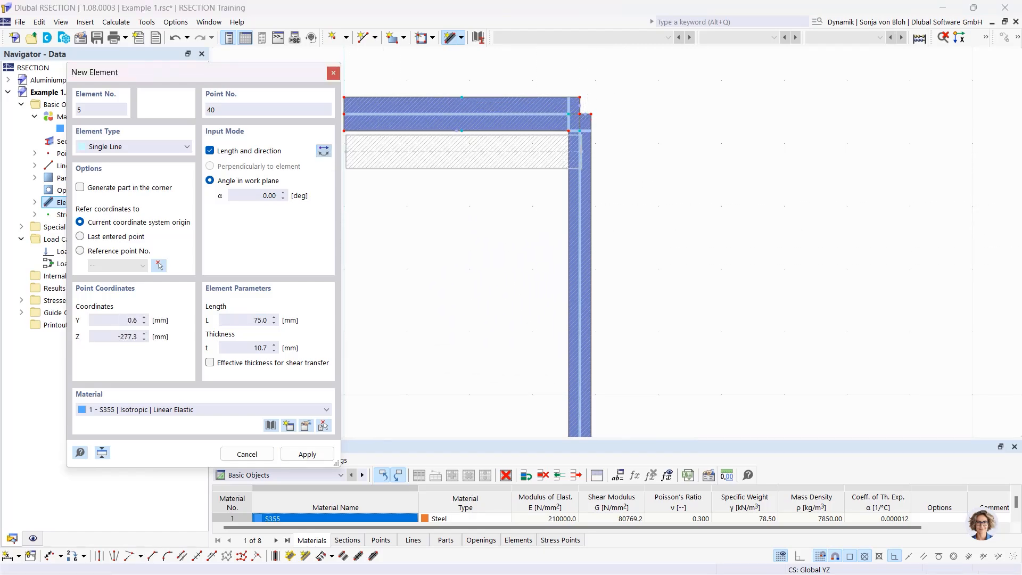
# Step: Place the other 75 mm upper flange half from the same web end with the direction reversal off, and finish element entry
pyautogui.scroll(3, 605, 121)
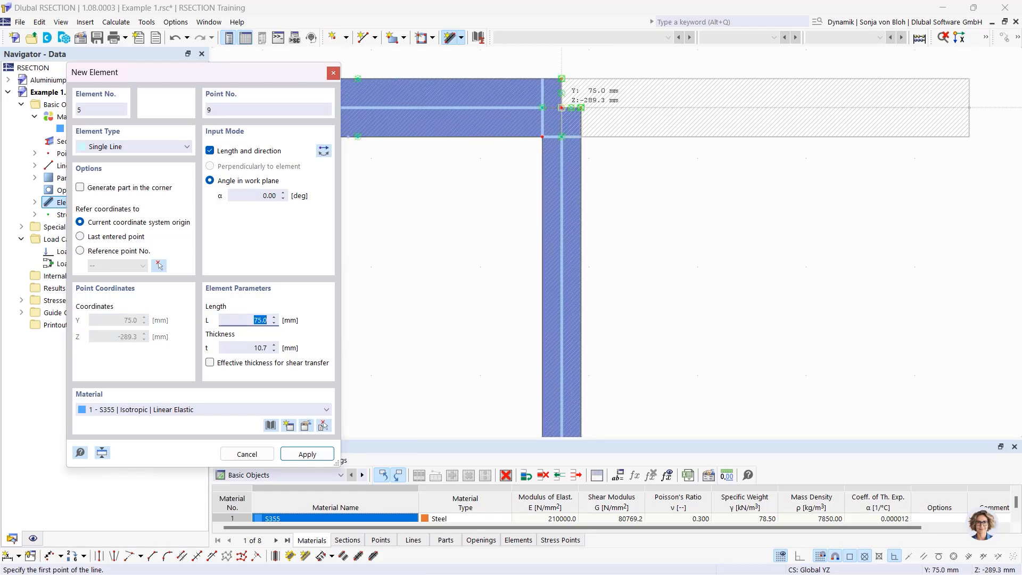
pyautogui.click(561, 108)
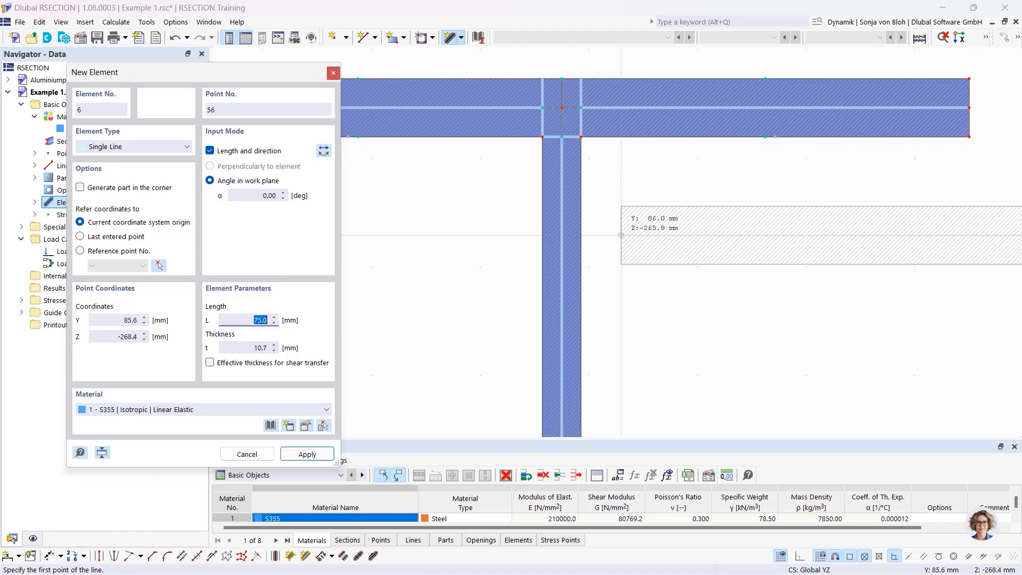
pyautogui.scroll(-2, 632, 263)
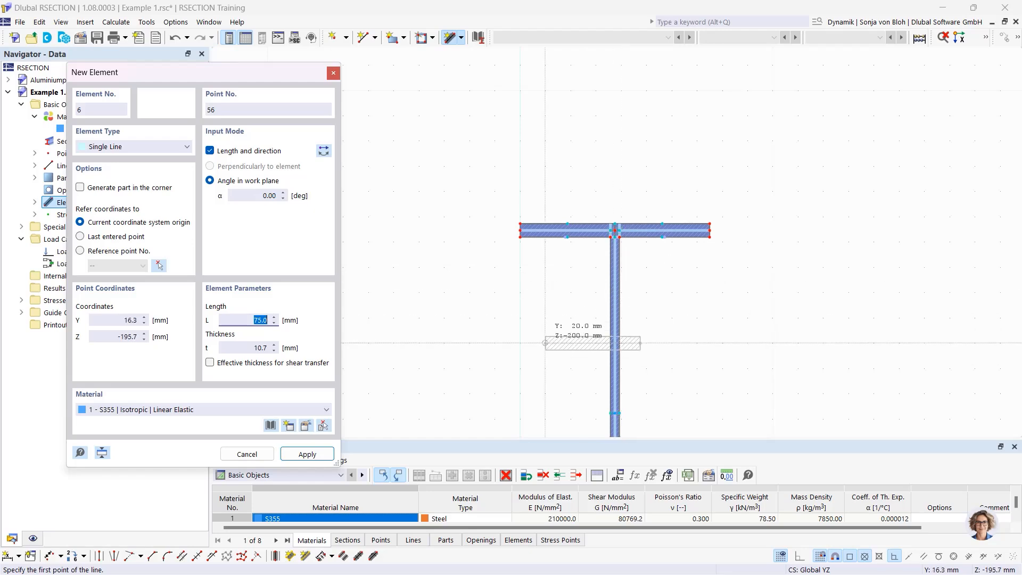
pyautogui.scroll(-3, 527, 191)
pyautogui.scroll(-2, 528, 160)
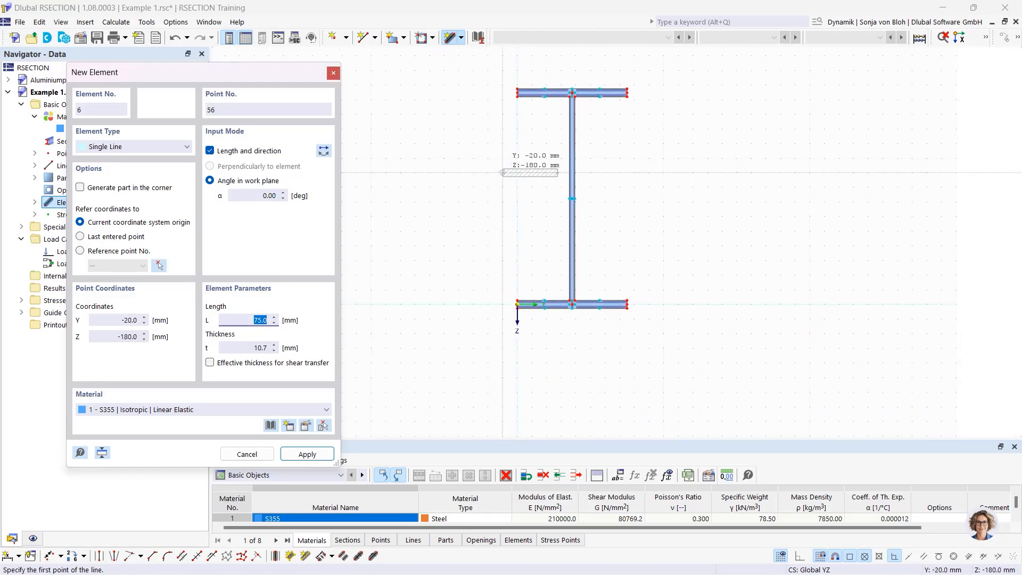
pyautogui.press('Escape')
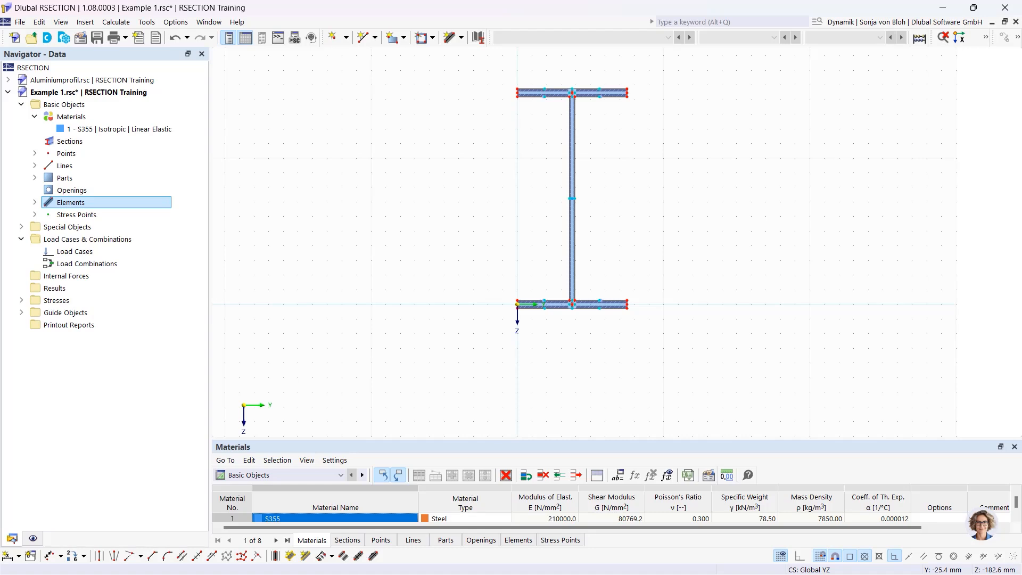
# Step: Round both inner corners between the upper flange and the web with a 15 mm radius
pyautogui.click(168, 557)
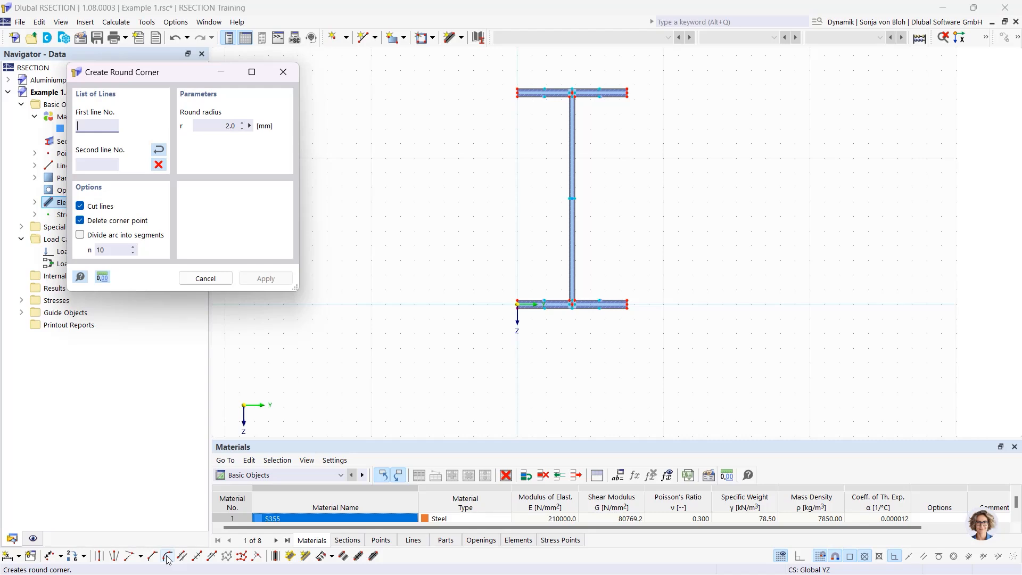
pyautogui.moveTo(178, 73); pyautogui.dragTo(265, 78)
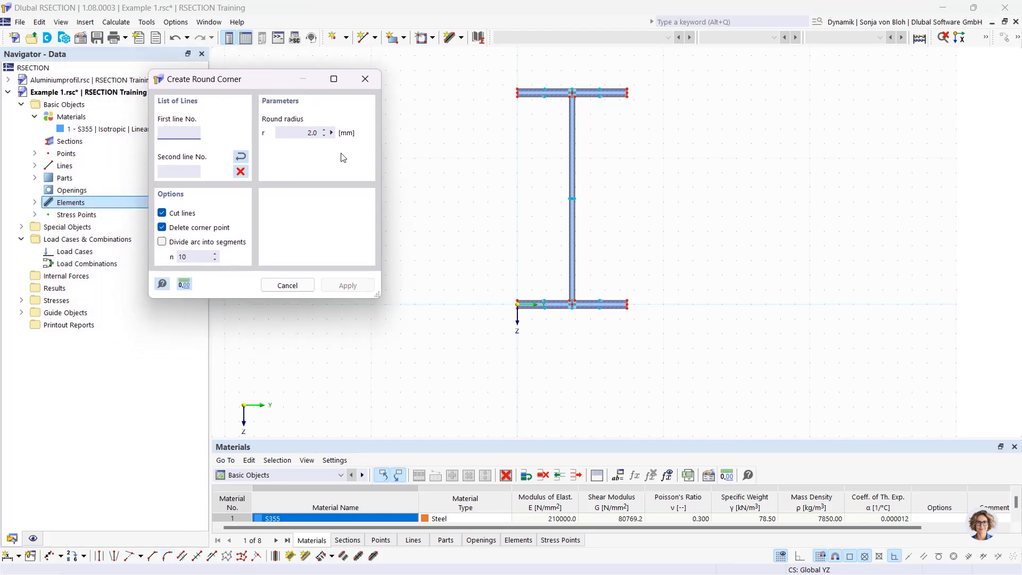
pyautogui.doubleClick(330, 132)
pyautogui.write('15')
pyautogui.scroll(3, 520, 101)
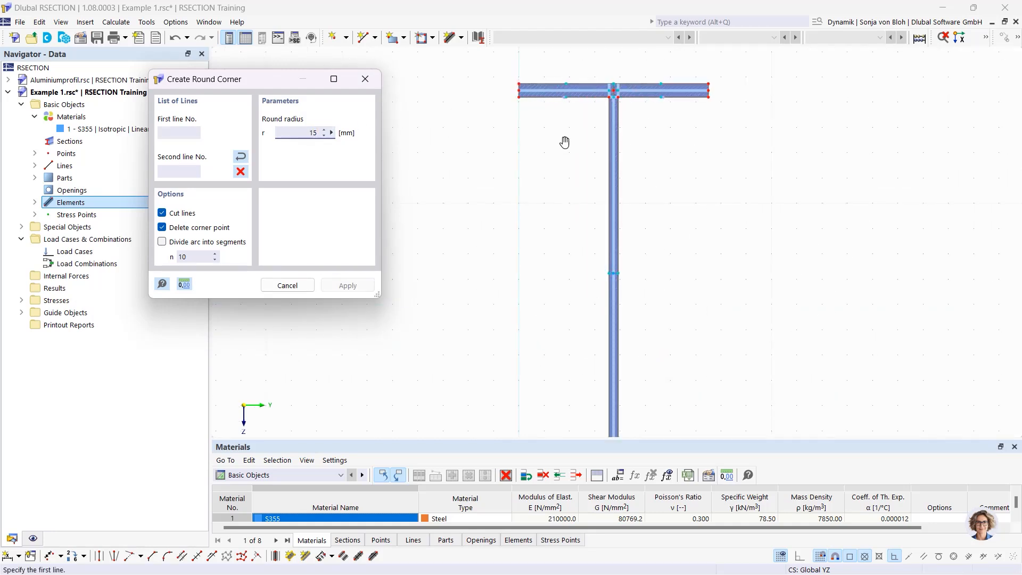
pyautogui.moveTo(564, 142); pyautogui.dragTo(542, 216, button='middle')
pyautogui.scroll(2, 554, 205)
pyautogui.click(554, 171)
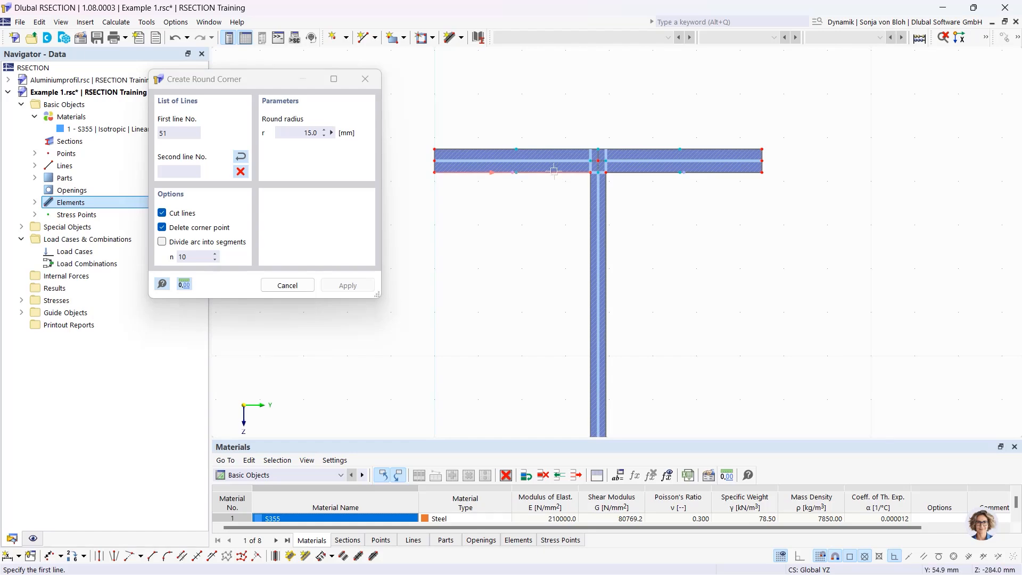
pyautogui.click(590, 216)
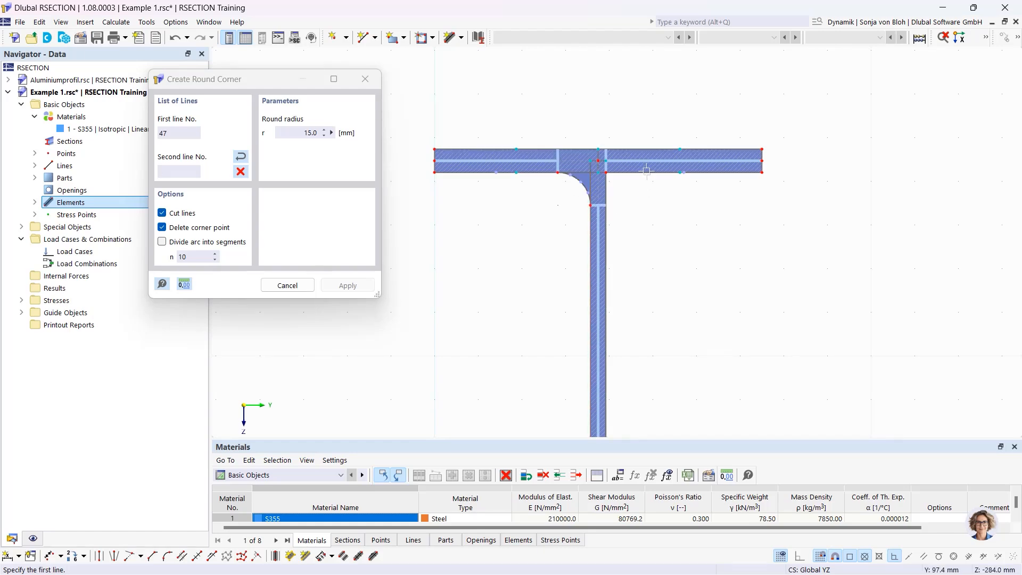
pyautogui.click(606, 202)
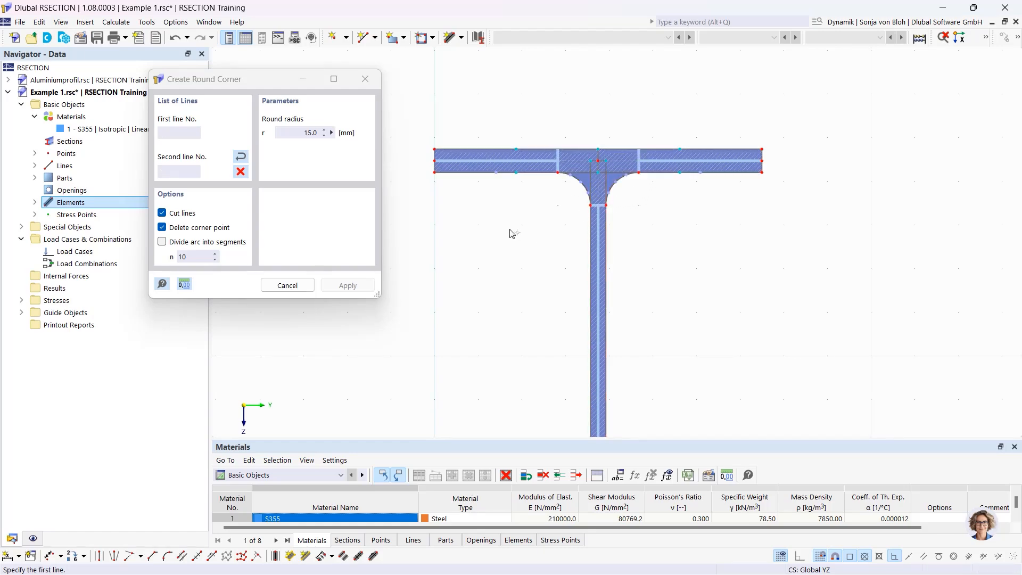
pyautogui.press('Escape')
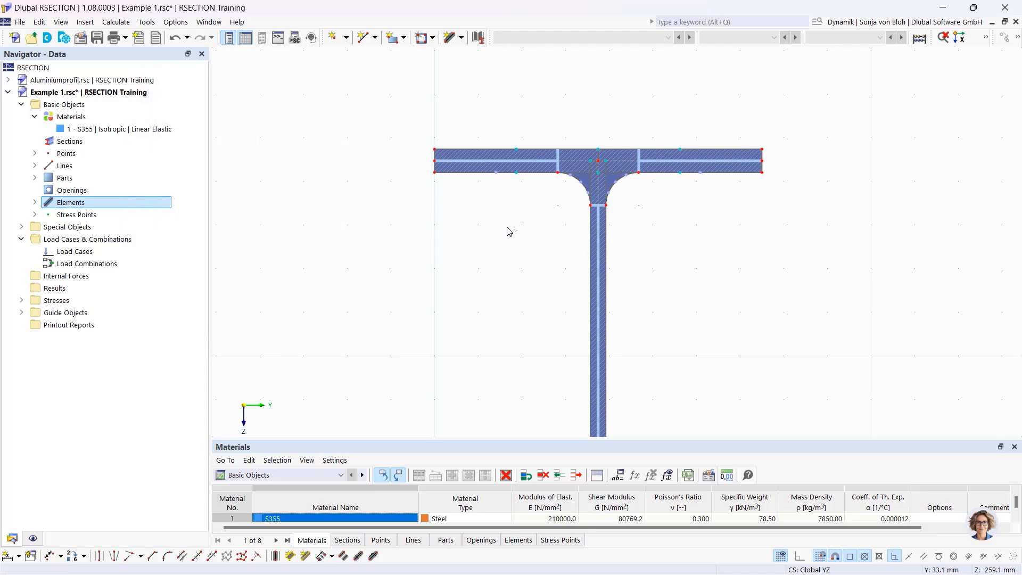
# Step: Set up an angled corner of type Edge and Angle with edge length 6*sqrt(2) mm and a 45° angle
pyautogui.scroll(-3, 508, 231)
pyautogui.moveTo(482, 295); pyautogui.dragTo(459, 179, button='middle')
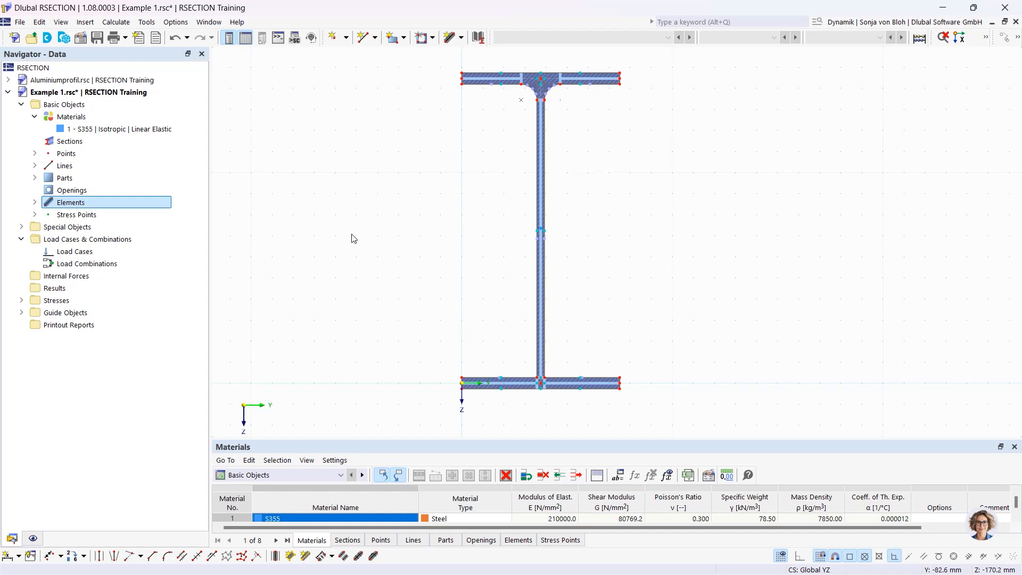
pyautogui.click(152, 559)
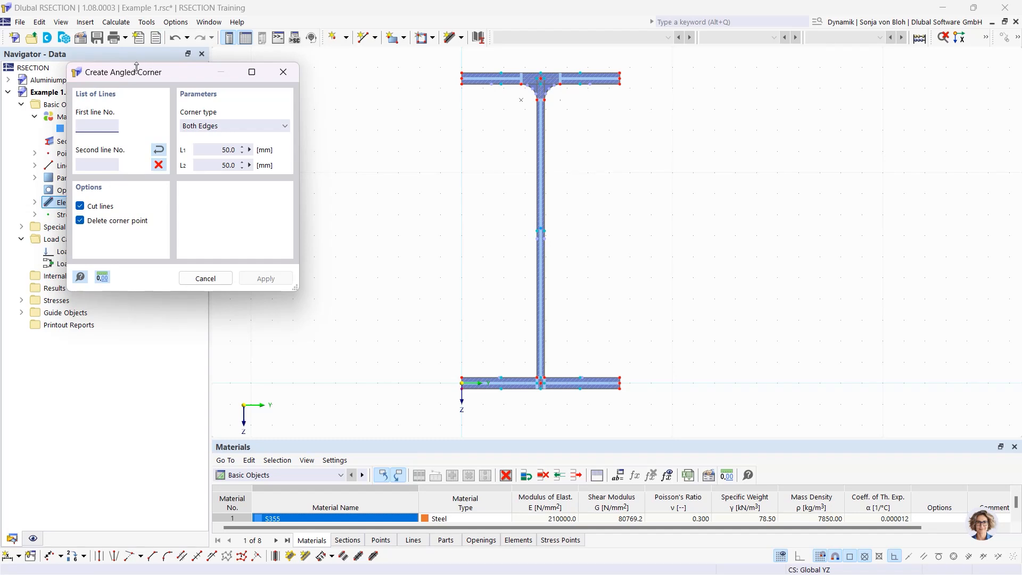
pyautogui.moveTo(139, 72); pyautogui.dragTo(210, 81)
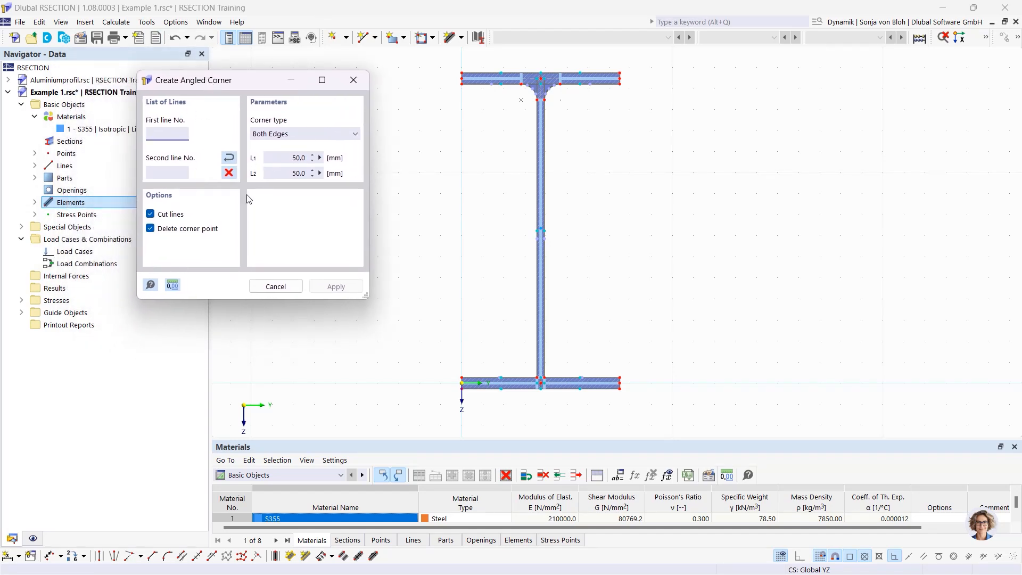
pyautogui.click(321, 134)
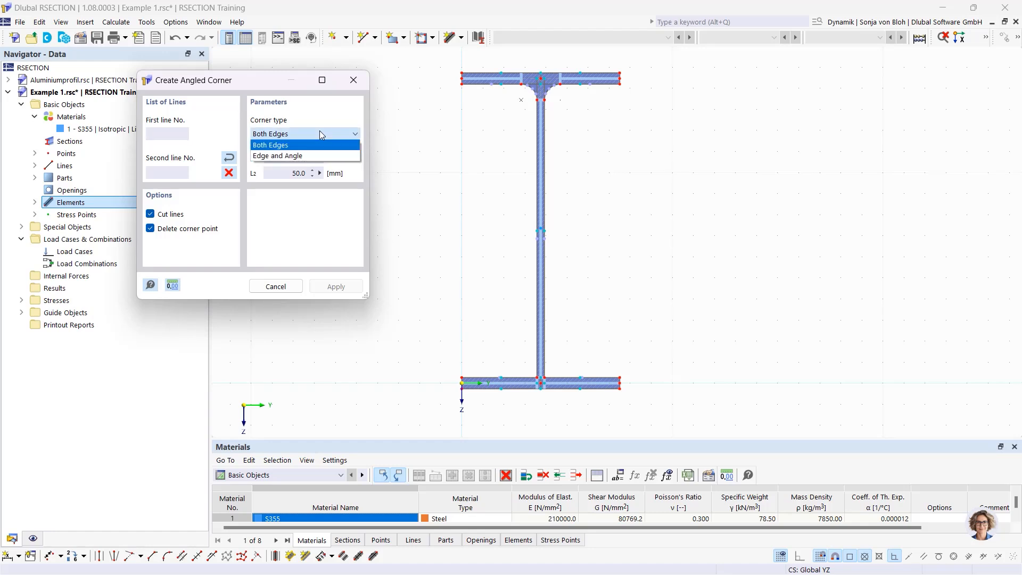
pyautogui.click(279, 157)
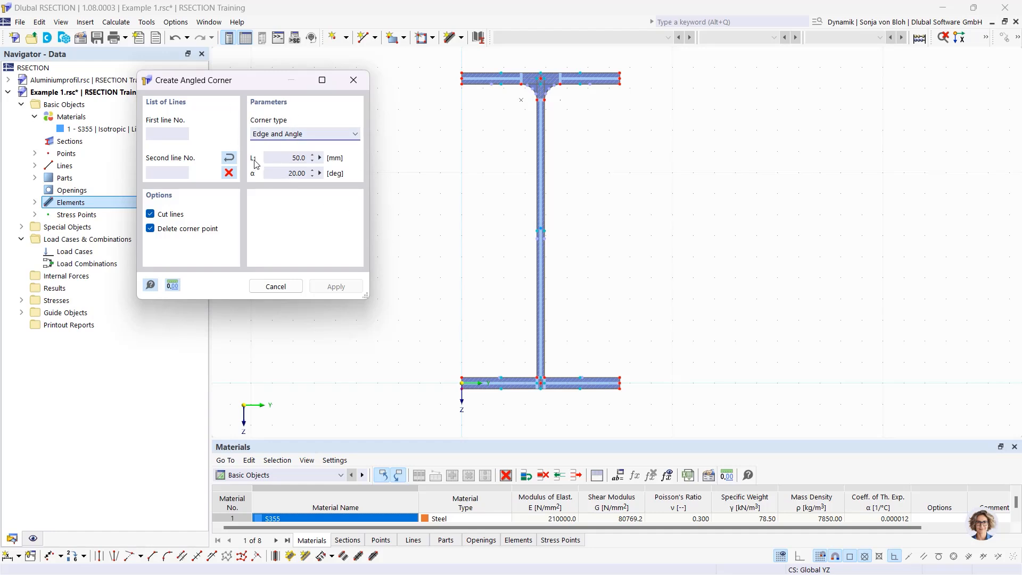
pyautogui.moveTo(279, 157); pyautogui.dragTo(327, 162)
pyautogui.write('6*sqrt(2)')
pyautogui.click(286, 174)
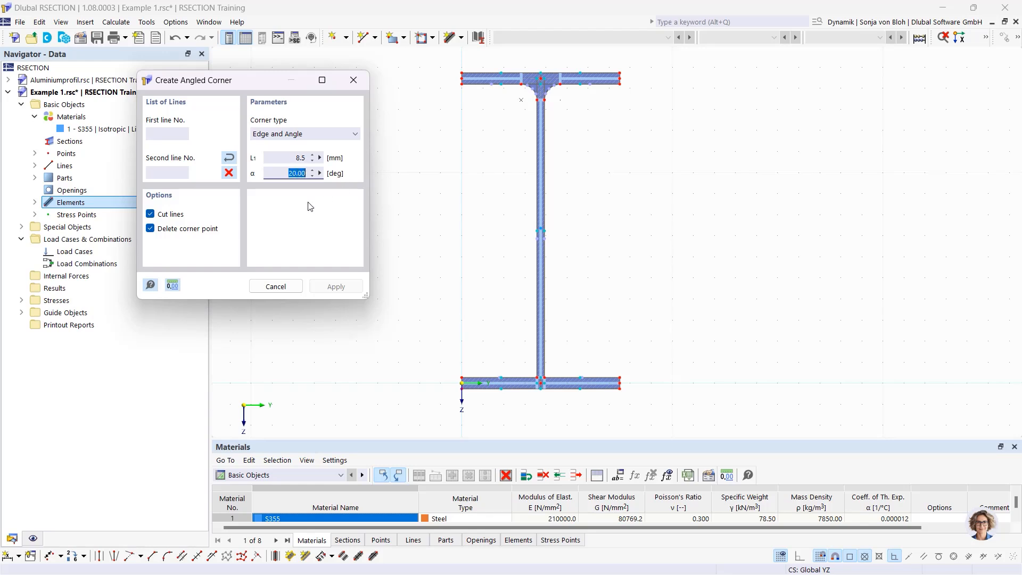
pyautogui.write('45')
# Step: Apply the angled corner to both inner corners between the lower flange and the web, and finish corner creation
pyautogui.scroll(2, 502, 372)
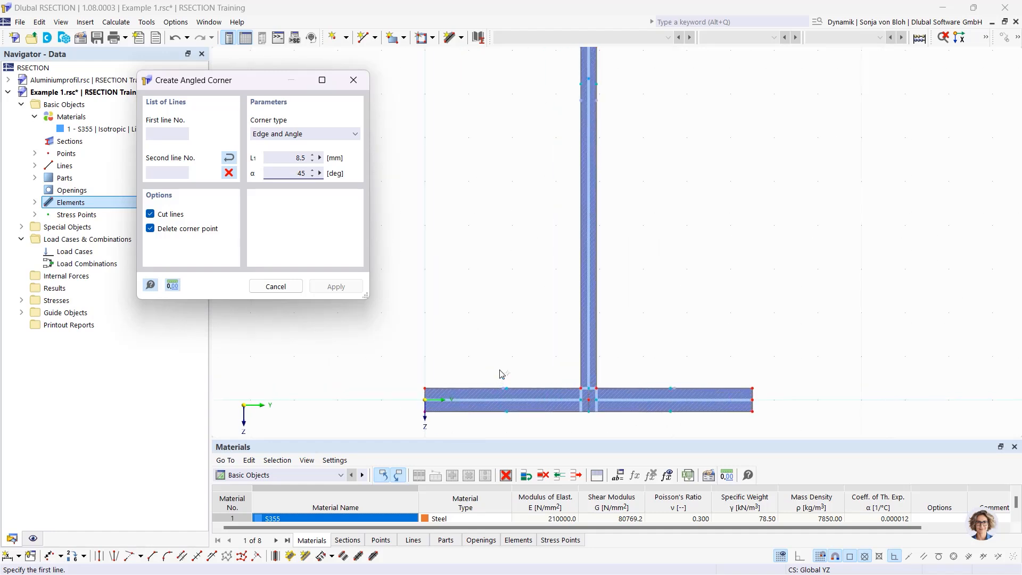
pyautogui.scroll(2, 533, 377)
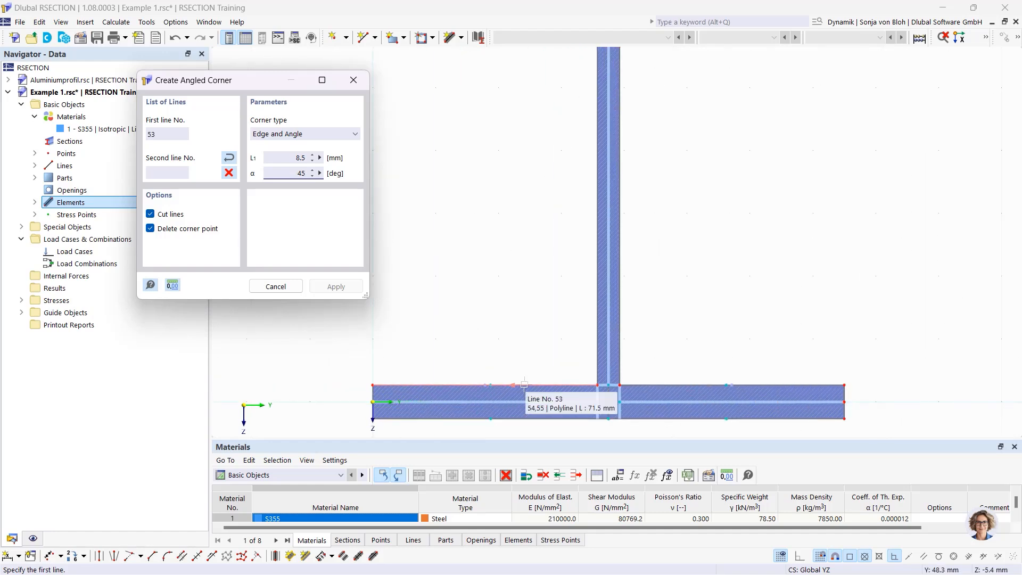
pyautogui.click(527, 384)
pyautogui.click(596, 340)
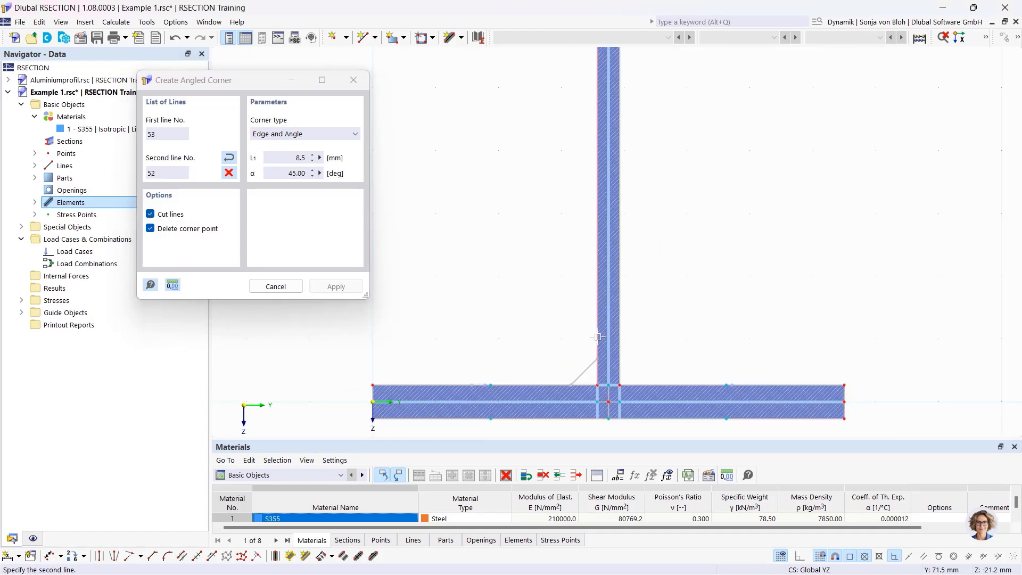
pyautogui.click(634, 384)
pyautogui.press('Escape')
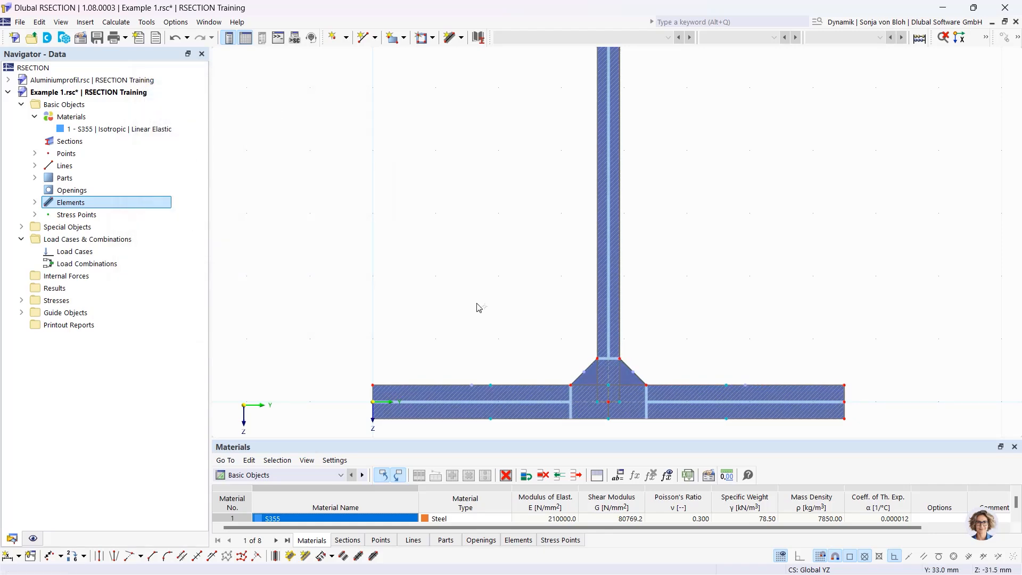
# Step: Examine the subpanels of both upper flange halves where they meet the rounded web corners
pyautogui.scroll(-5, 477, 304)
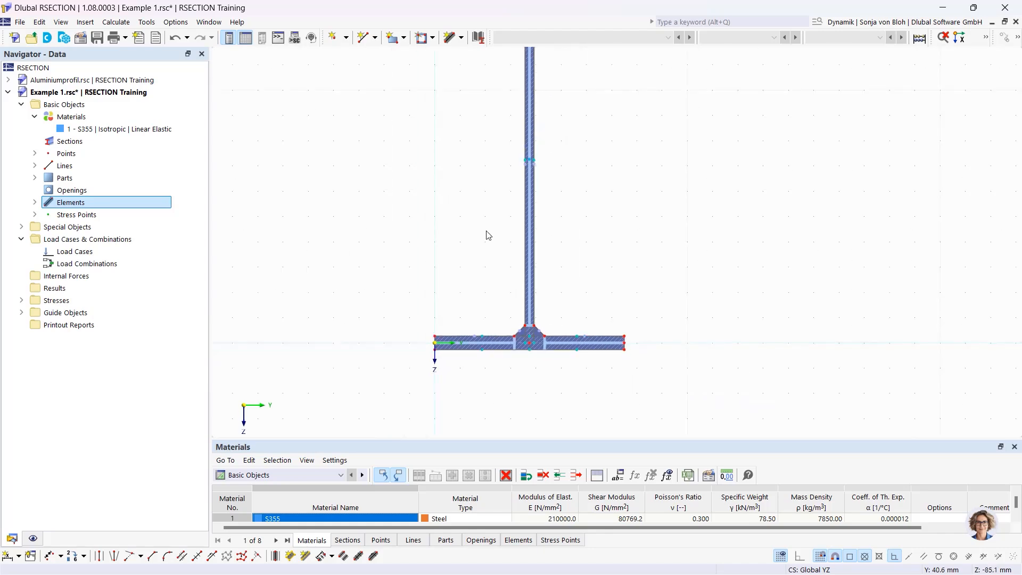
pyautogui.moveTo(486, 235); pyautogui.dragTo(498, 421, button='middle')
pyautogui.scroll(2, 520, 242)
pyautogui.scroll(3, 520, 241)
pyautogui.moveTo(516, 170); pyautogui.dragTo(539, 373, button='middle')
pyautogui.scroll(1, 511, 237)
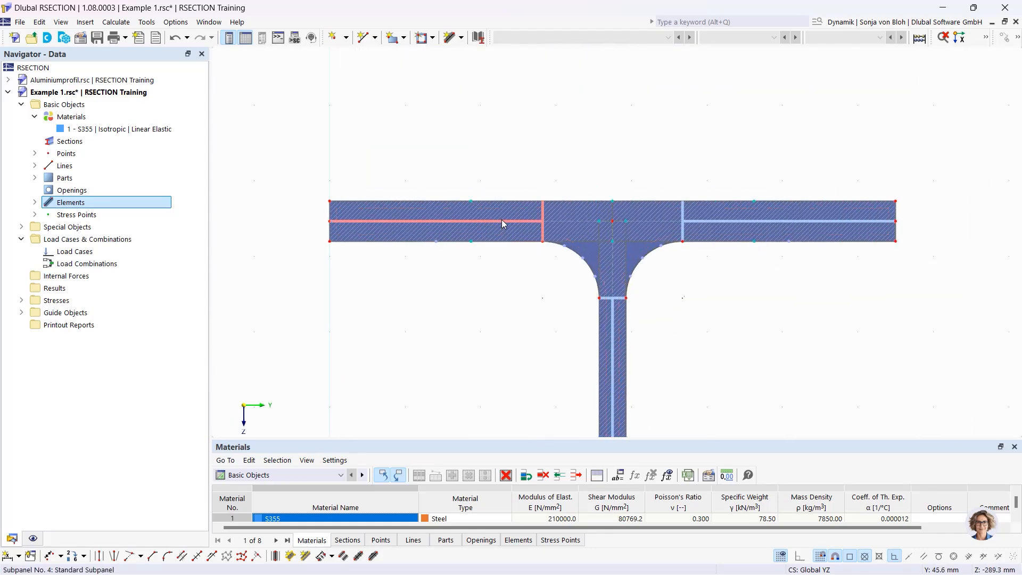
pyautogui.click(502, 219)
pyautogui.click(716, 221)
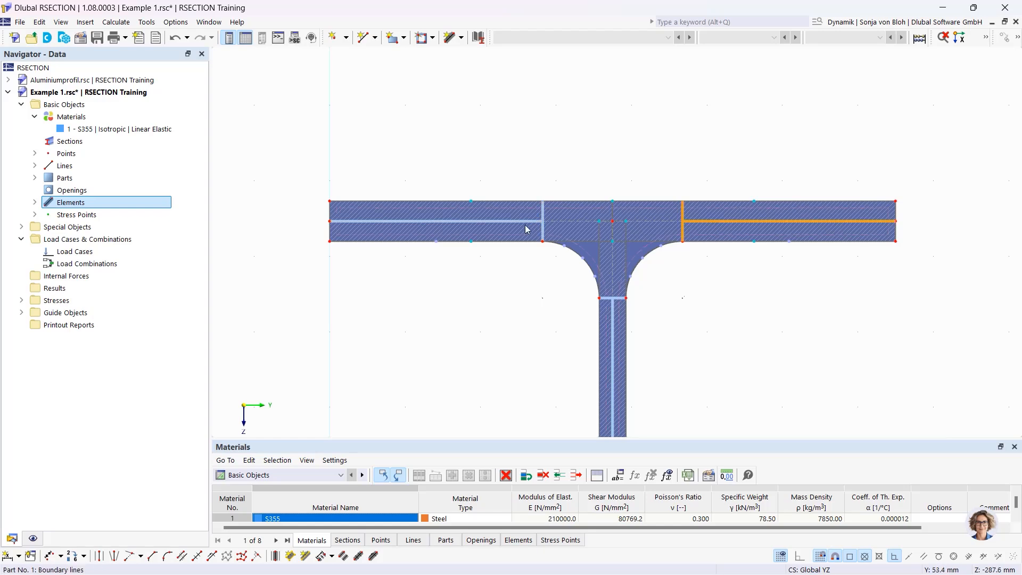
pyautogui.click(524, 220)
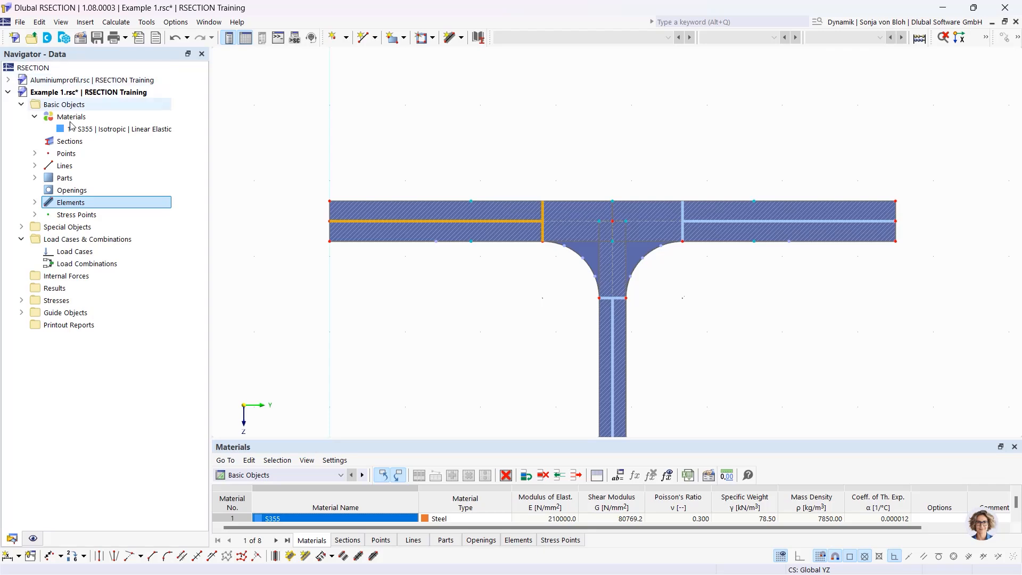
# Step: Create two permanent load cases, naming LC1 "N" and LC2 "My"
pyautogui.rightClick(72, 253)
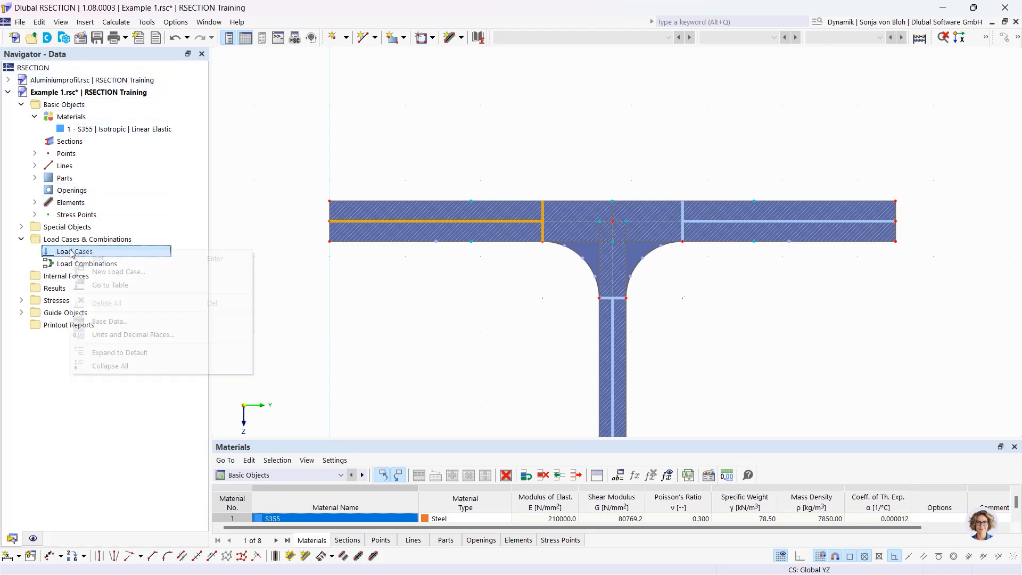
pyautogui.click(143, 274)
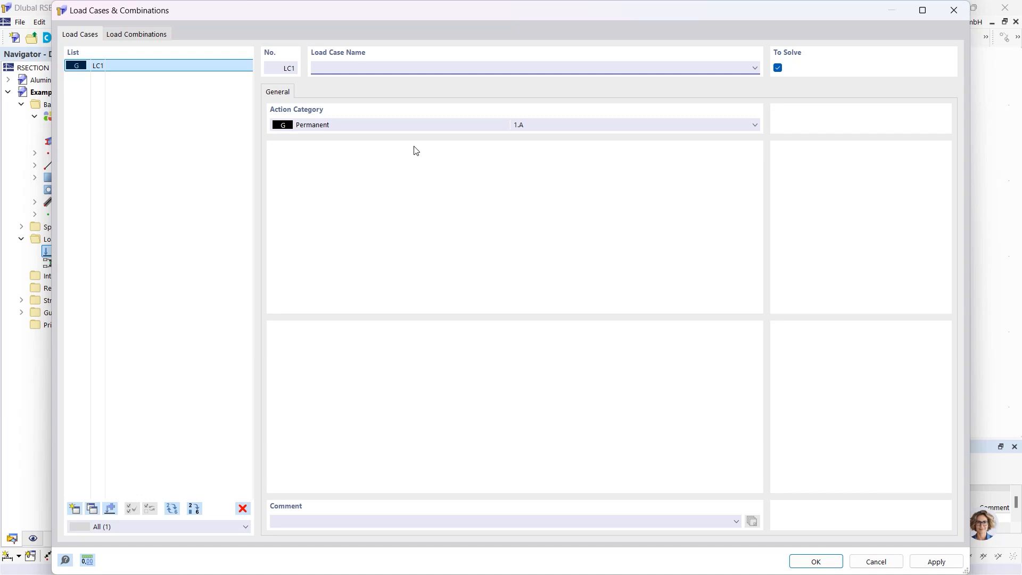
pyautogui.write('N')
pyautogui.click(75, 509)
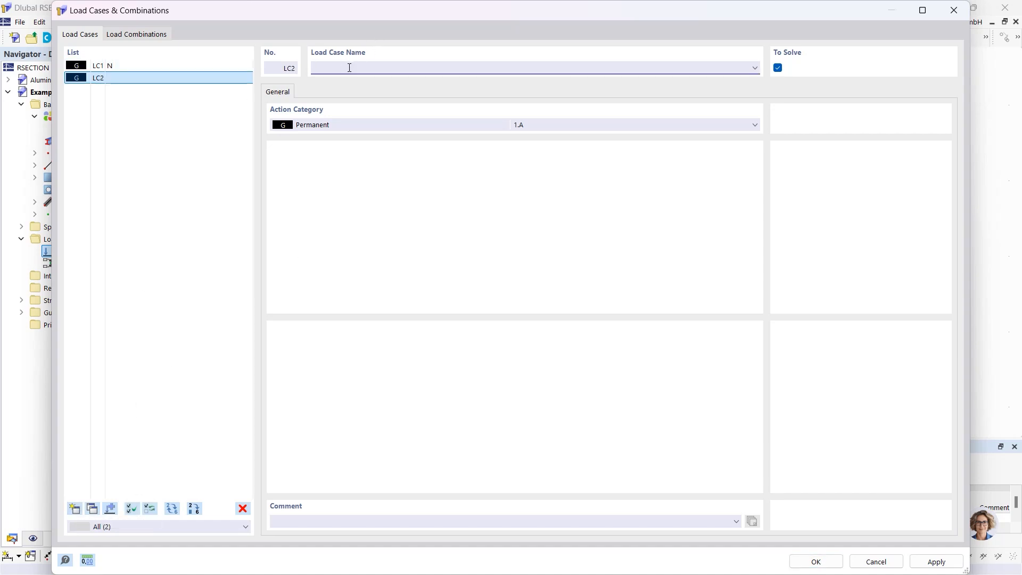
pyautogui.write('My')
# Step: Create load combination CO1 from LC1 and LC2, each with factor 1.00, and accept the load definitions
pyautogui.click(153, 35)
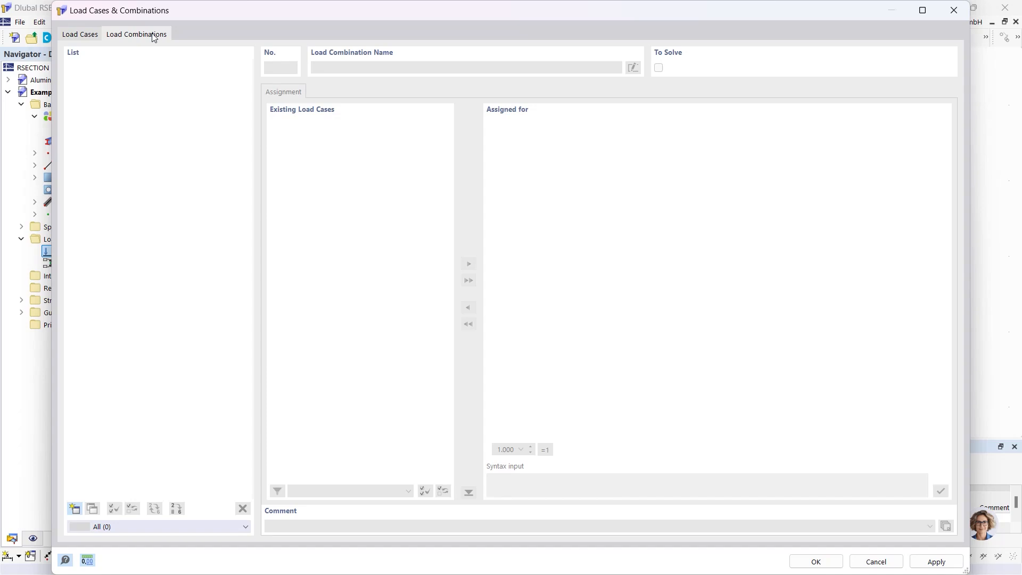
pyautogui.click(75, 508)
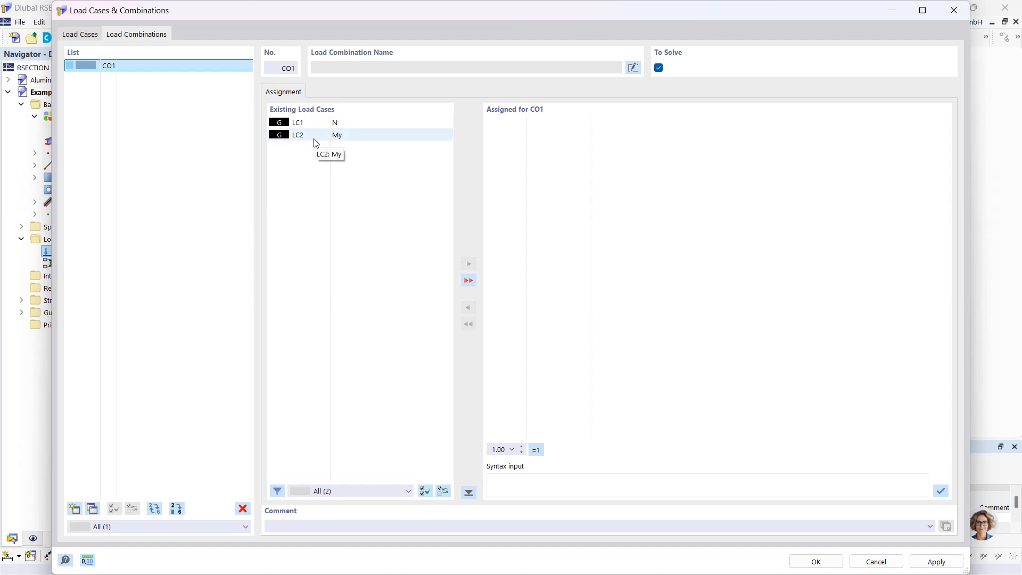
pyautogui.click(468, 280)
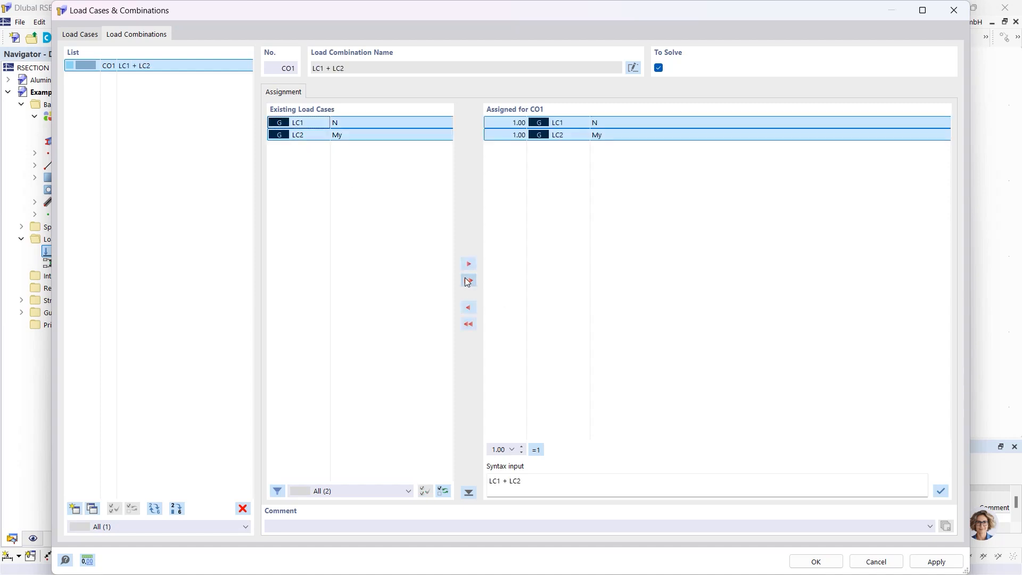
pyautogui.click(500, 122)
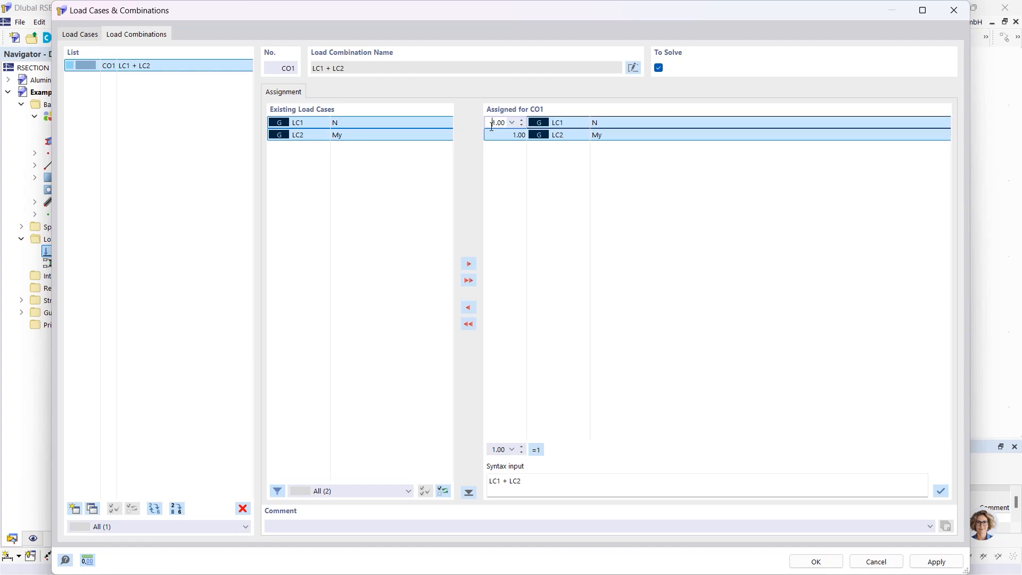
pyautogui.click(812, 562)
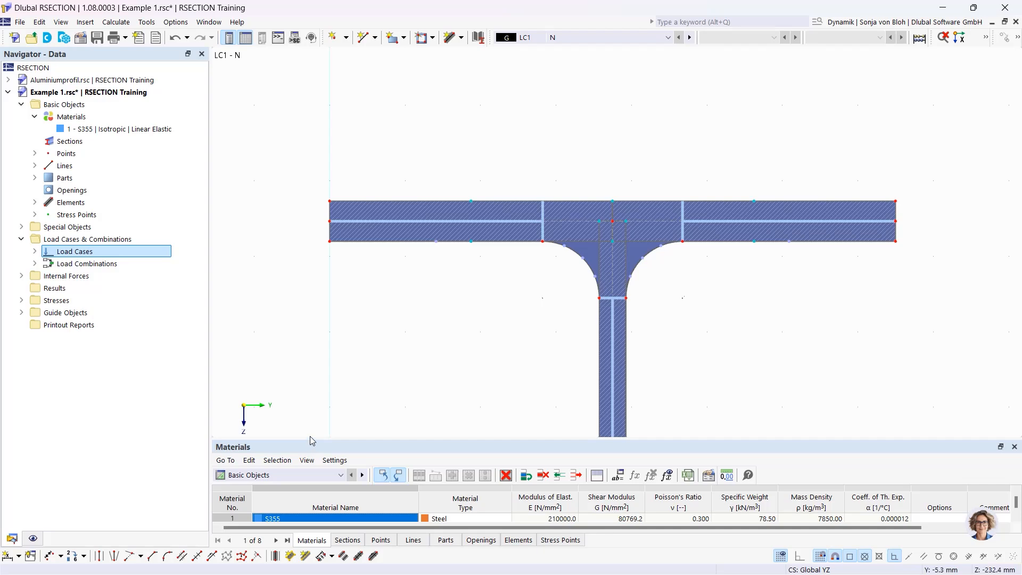
# Step: Display the internal forces table in place of the basic objects table and check its input columns
pyautogui.moveTo(311, 439); pyautogui.dragTo(309, 323)
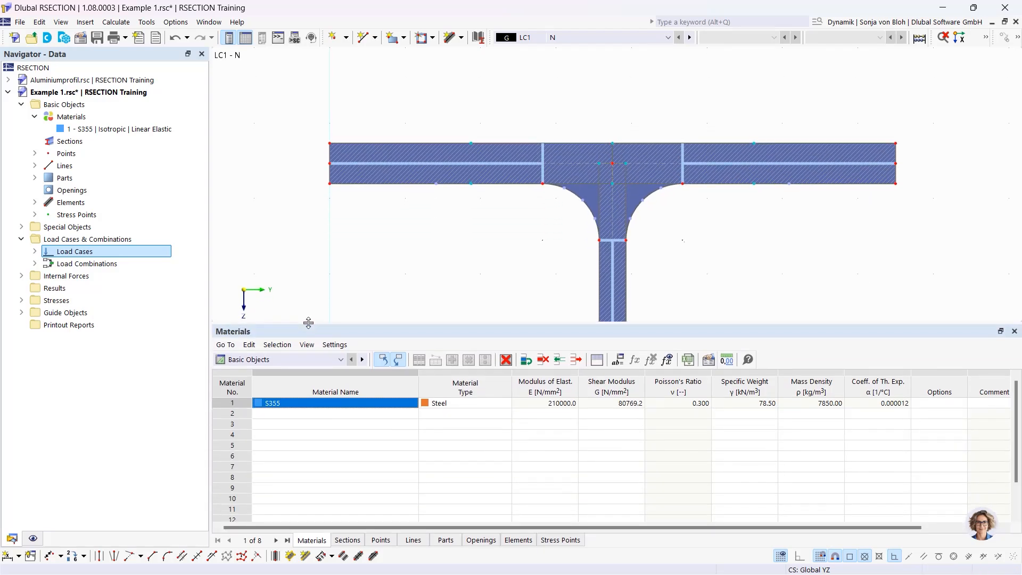
pyautogui.click(341, 359)
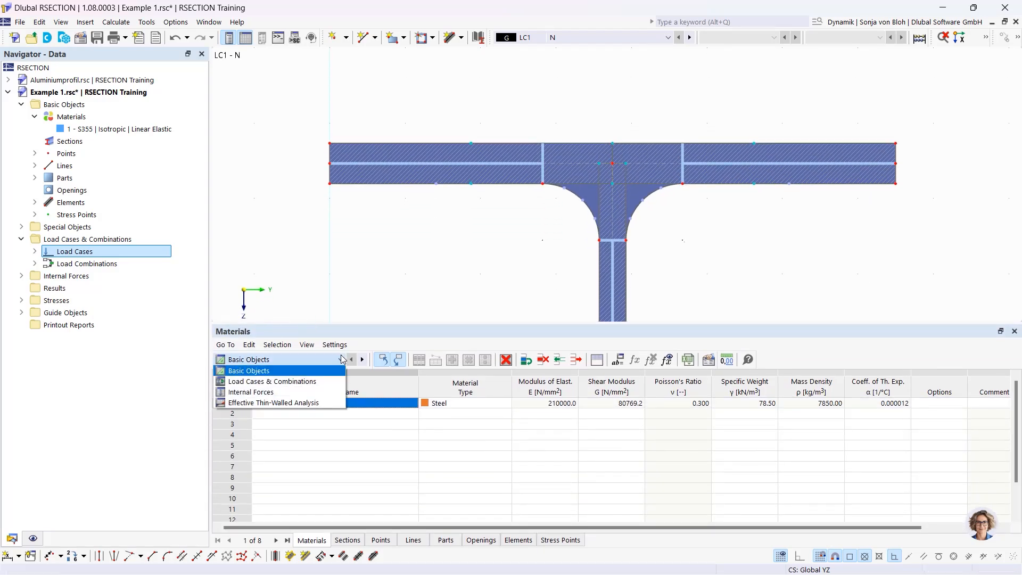
pyautogui.click(285, 392)
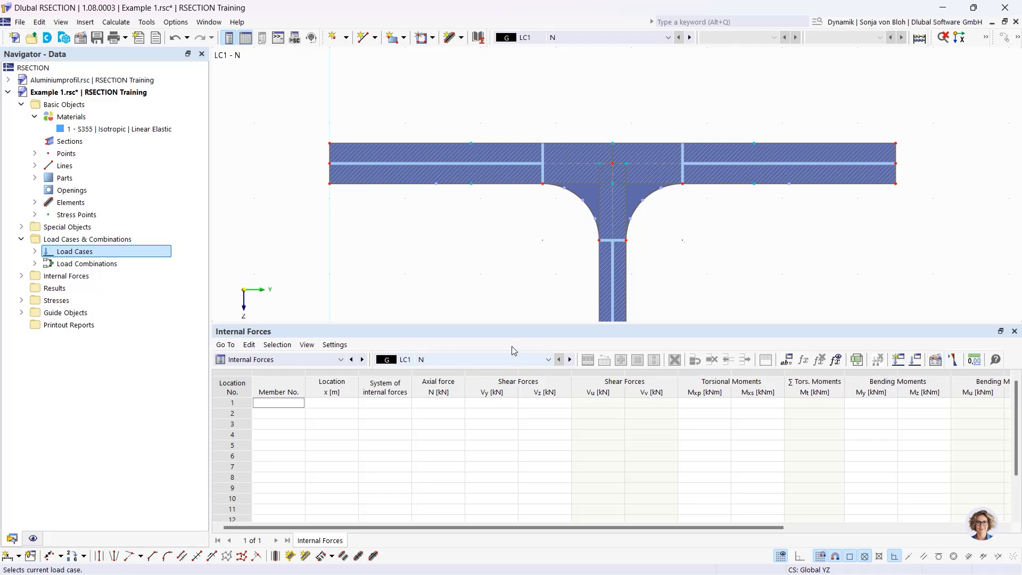
pyautogui.moveTo(506, 323); pyautogui.dragTo(507, 416)
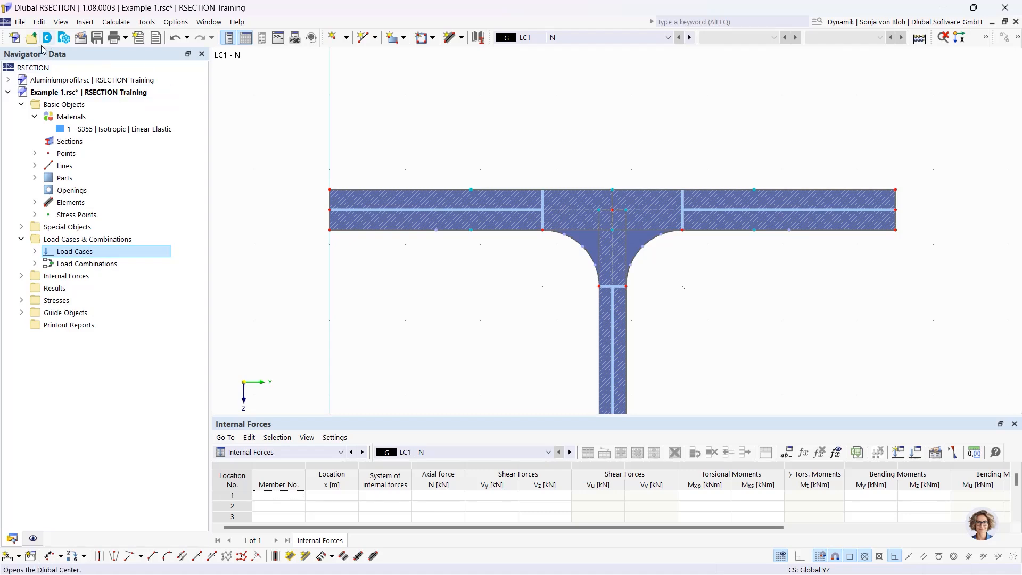
# Step: Define internal forces for load case LC1 on member 1 at x = 0 with an axial force N of -10 kN
pyautogui.click(21, 276)
pyautogui.click(33, 288)
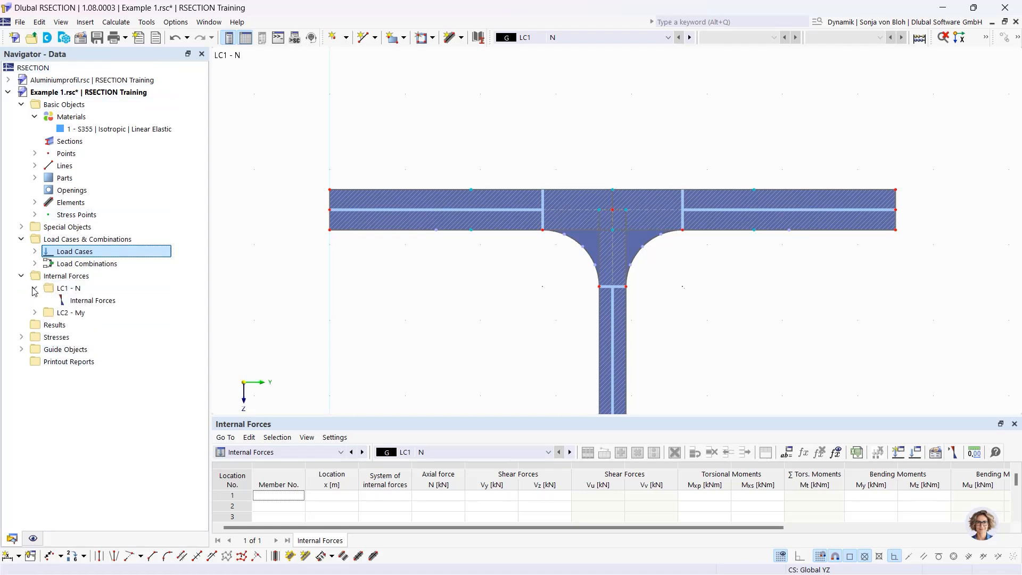
pyautogui.click(106, 302)
pyautogui.doubleClick(107, 301)
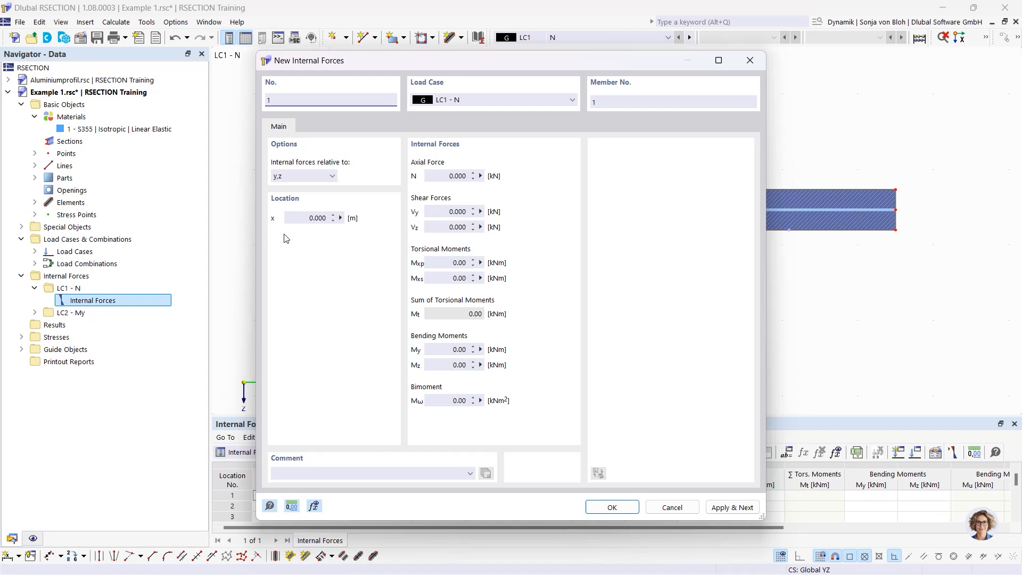
pyautogui.click(457, 176)
pyautogui.write('-10')
pyautogui.click(449, 212)
pyautogui.click(728, 510)
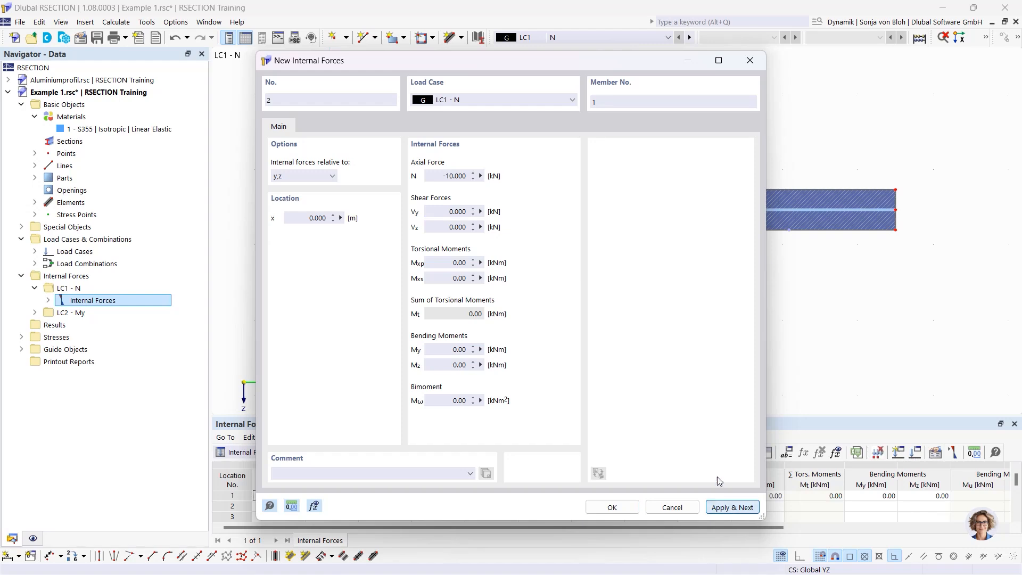
# Step: Define internal forces for load case LC2 with axial force N of 0 and bending moment My of 100 kNm
pyautogui.click(522, 100)
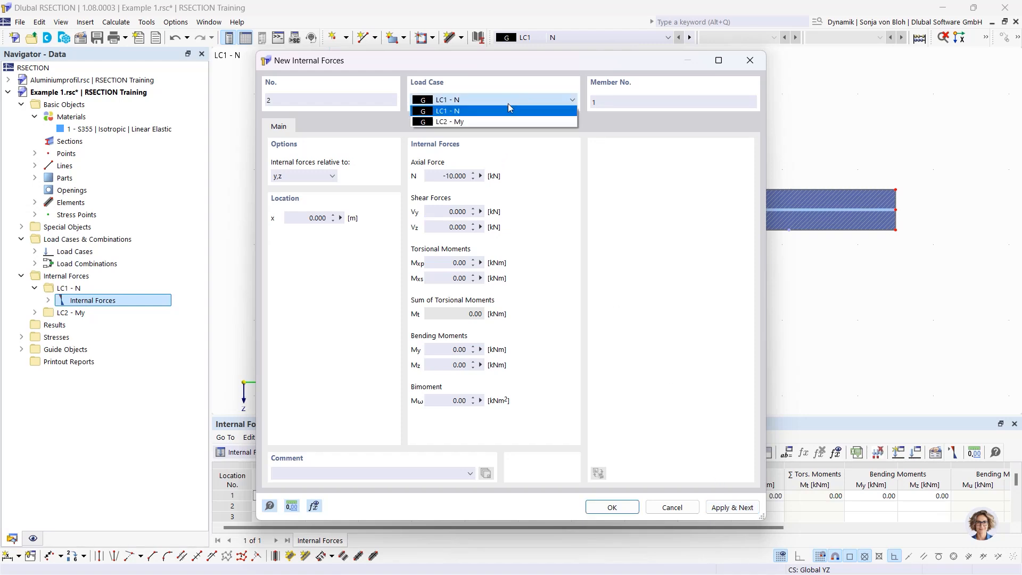
pyautogui.click(487, 120)
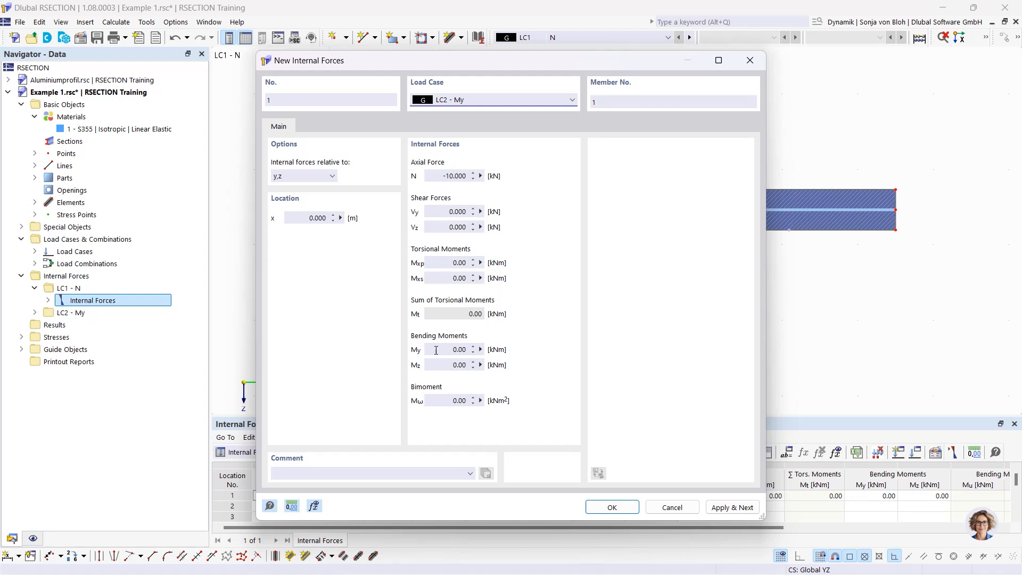
pyautogui.click(435, 173)
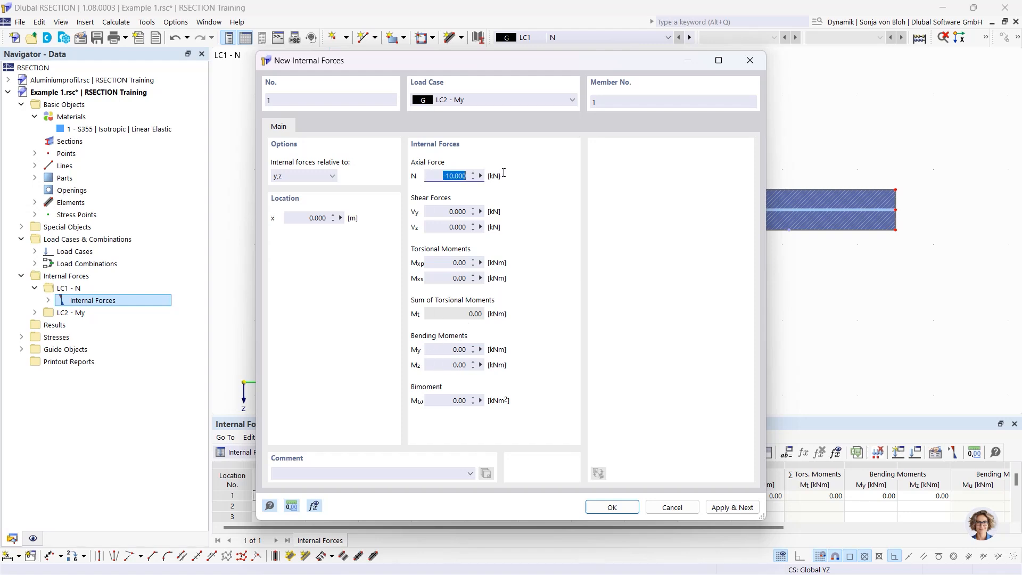
pyautogui.write('0')
pyautogui.click(450, 349)
pyautogui.write('100')
pyautogui.click(610, 509)
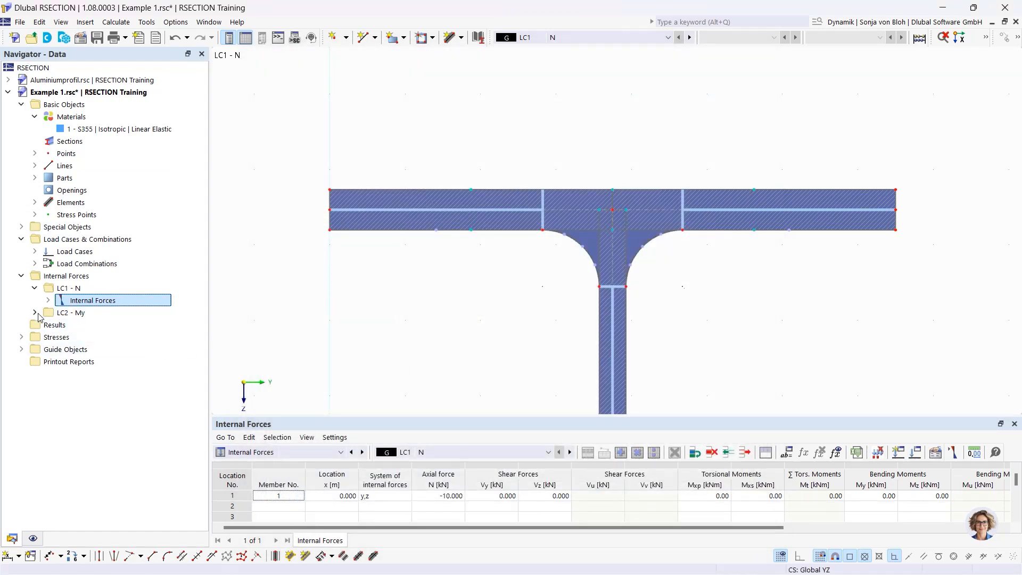
# Step: Check the internal force entries listed under load cases LC1 and LC2 in the navigator
pyautogui.click(49, 300)
pyautogui.click(109, 313)
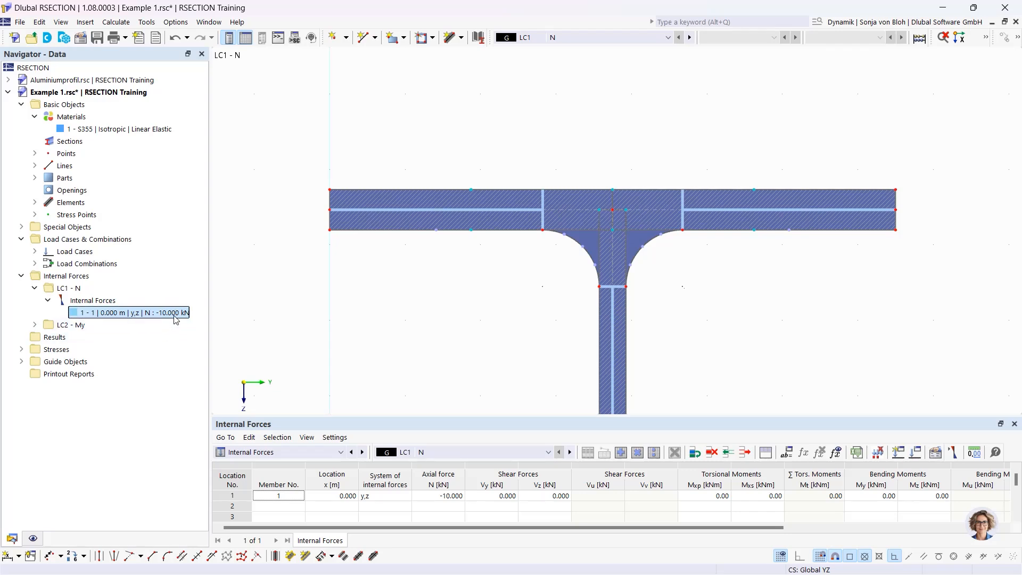
pyautogui.click(34, 325)
pyautogui.click(48, 337)
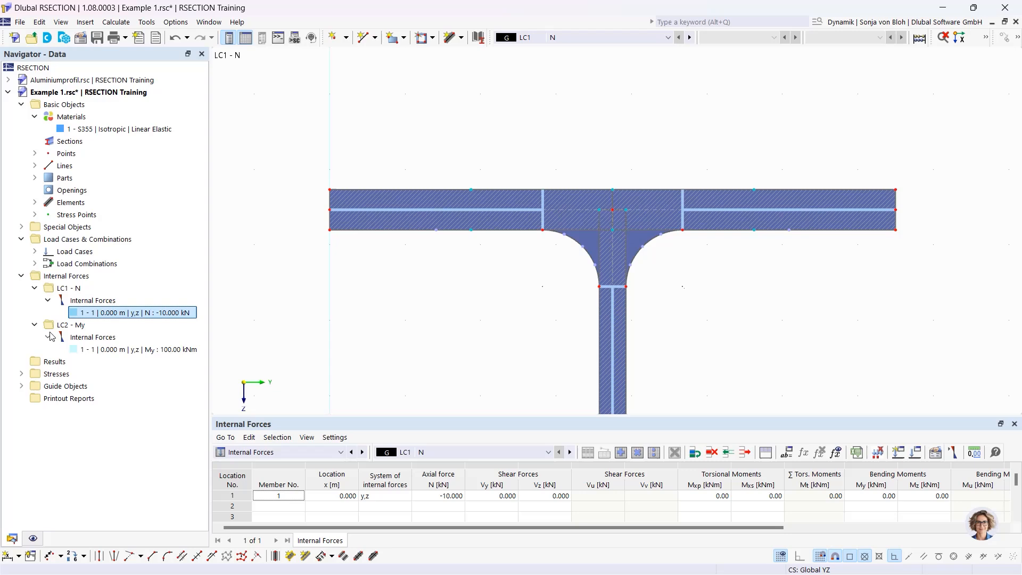
# Step: Select the LC2 internal force entry and create a new standard stress point numbered 100
pyautogui.click(137, 350)
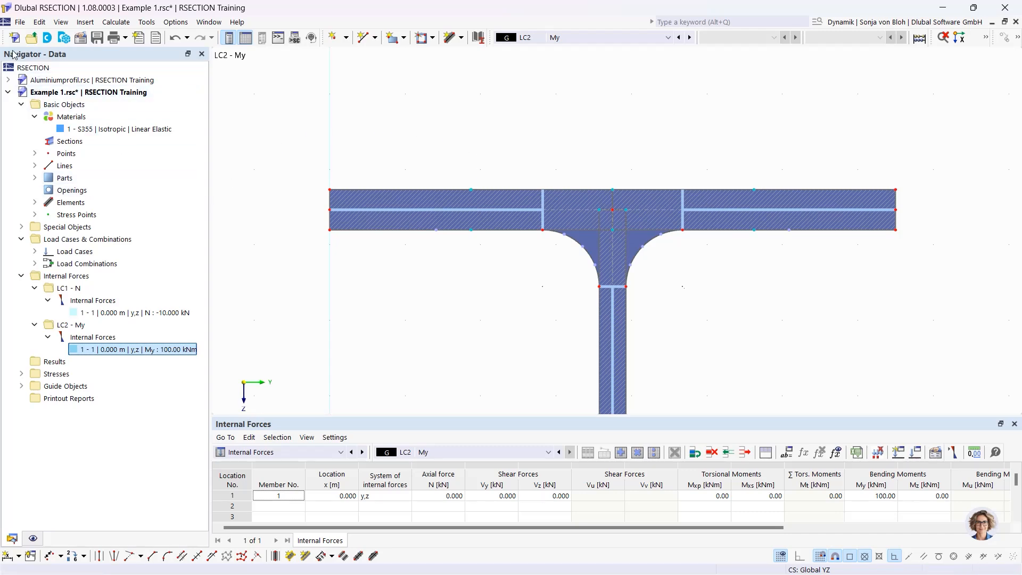
pyautogui.click(34, 215)
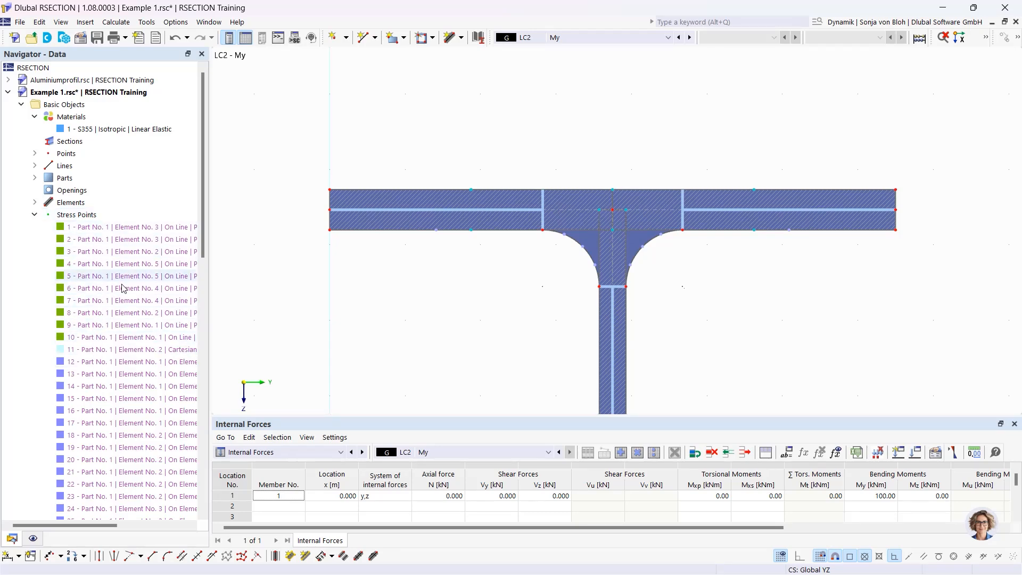
pyautogui.rightClick(88, 216)
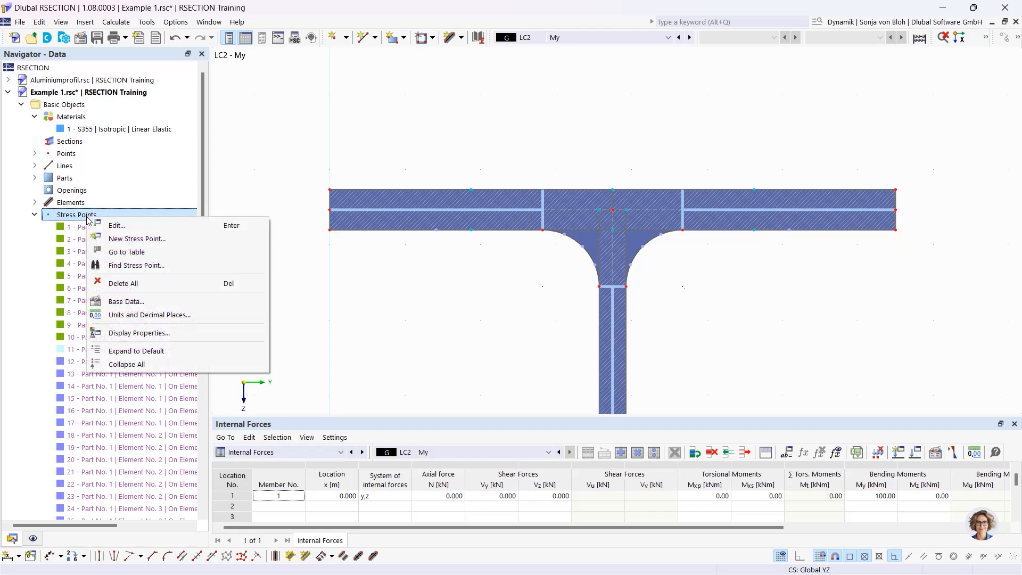
pyautogui.click(125, 240)
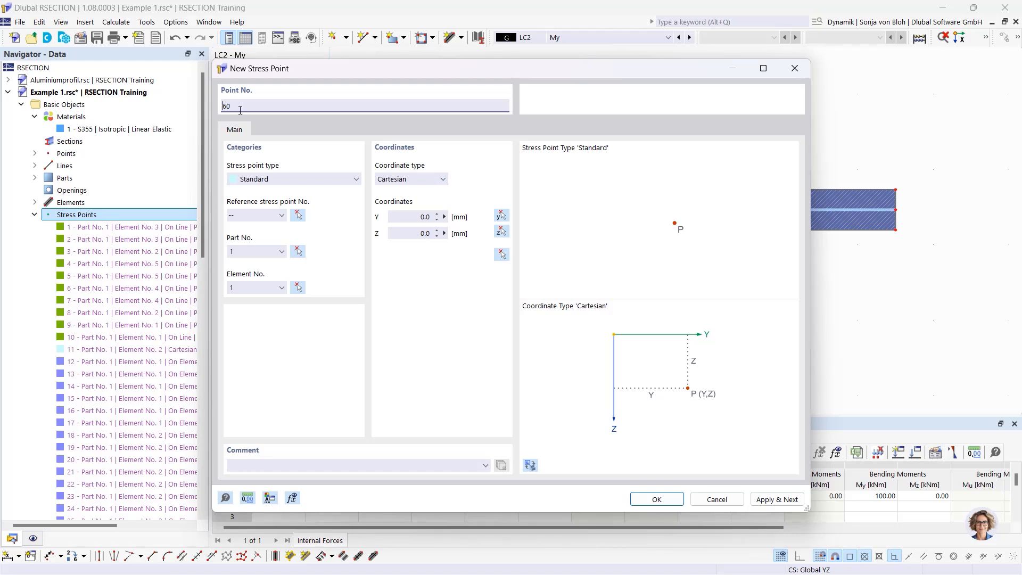
pyautogui.moveTo(232, 108); pyautogui.dragTo(202, 101)
pyautogui.write('100')
# Step: Place stress point 100 at Cartesian coordinates Y 75 mm and Z -100 mm, and confirm it
pyautogui.click(412, 215)
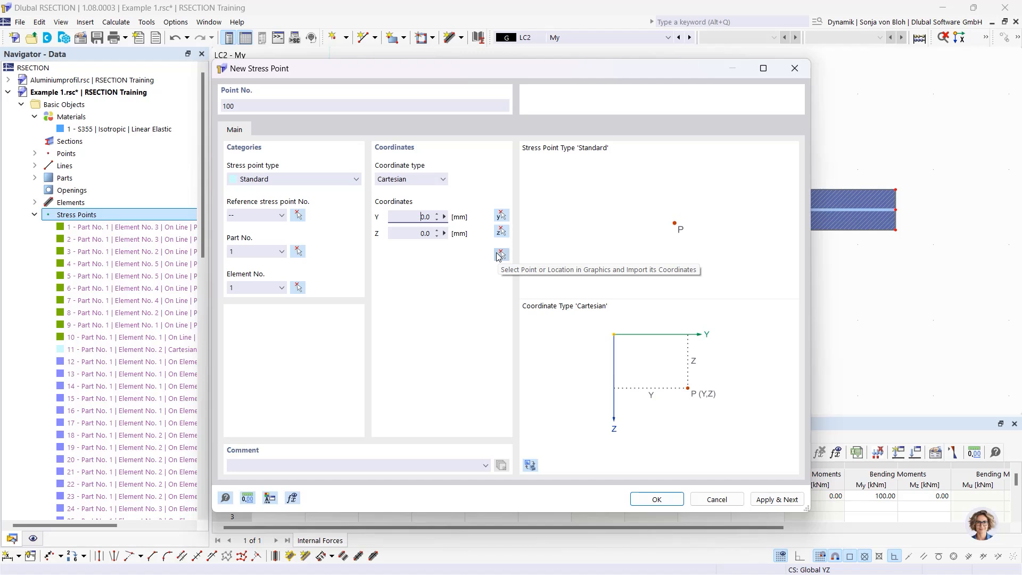
pyautogui.click(407, 218)
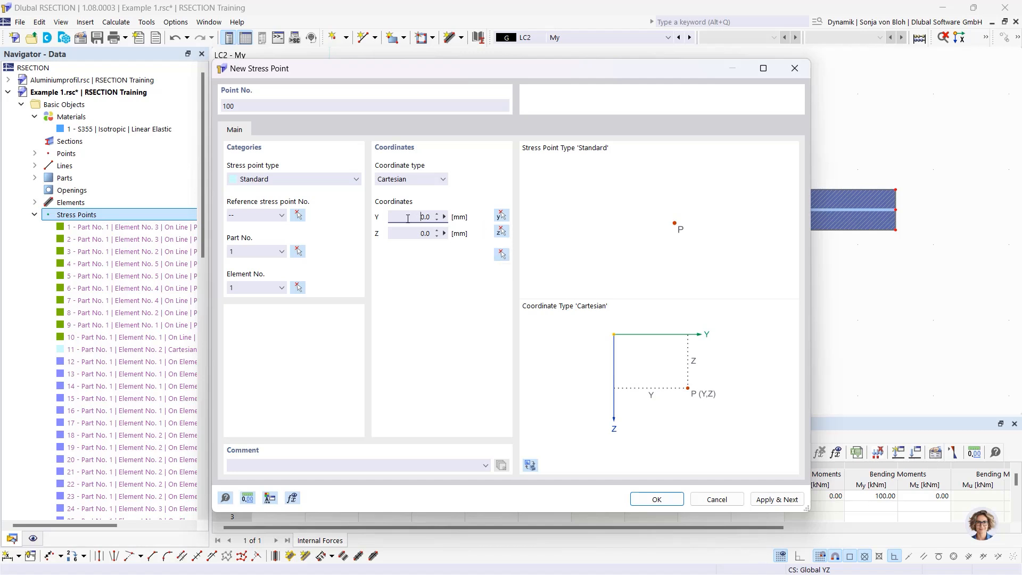
pyautogui.moveTo(440, 223); pyautogui.dragTo(460, 225)
pyautogui.write('75')
pyautogui.moveTo(418, 234); pyautogui.dragTo(443, 234)
pyautogui.press('BackSpace')
pyautogui.write('-100')
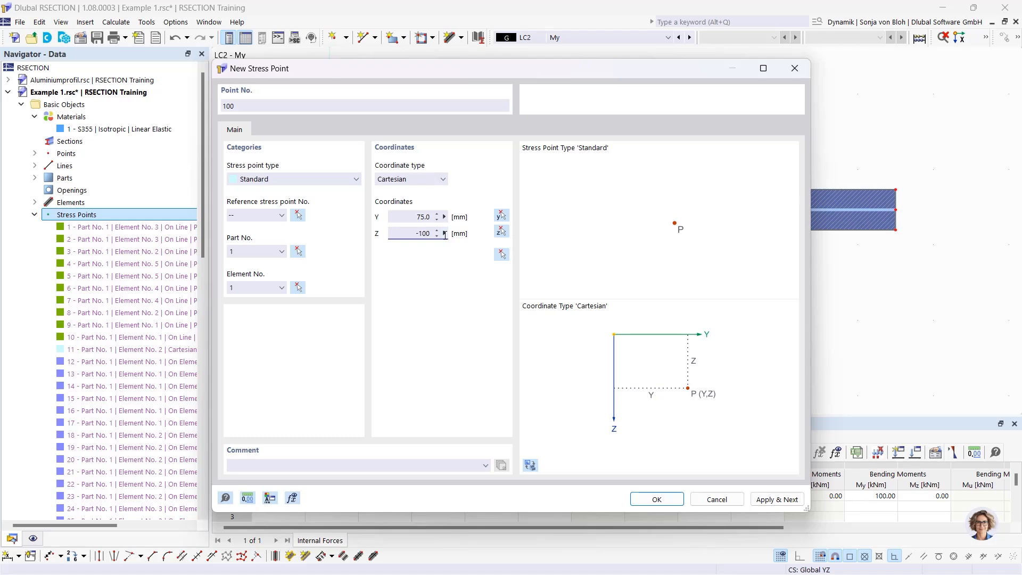
pyautogui.click(654, 499)
# Step: Locate the new stress point on the web and display the numbering, including stress point numbers, to identify it
pyautogui.scroll(-5, 392, 141)
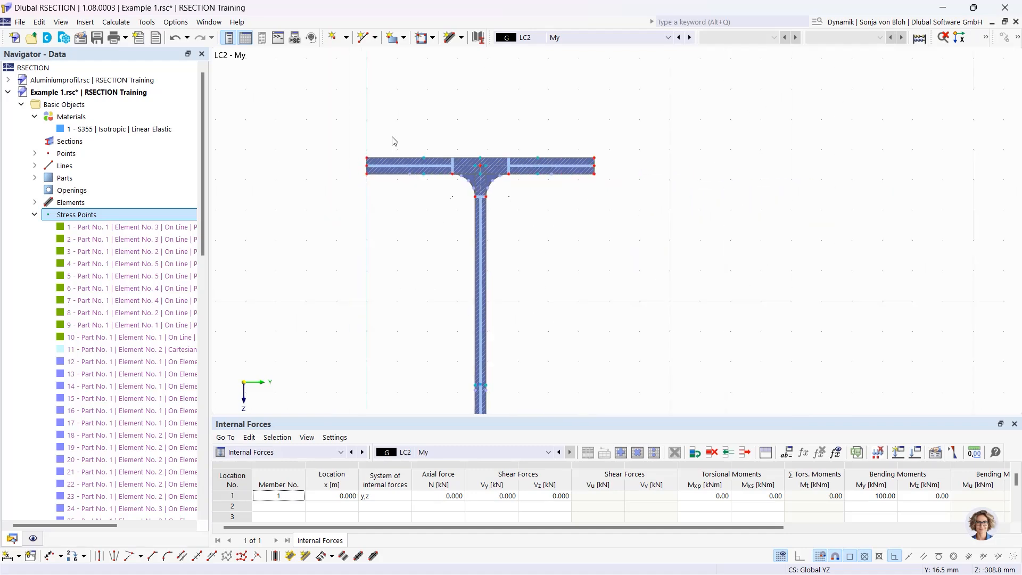
pyautogui.moveTo(442, 254); pyautogui.dragTo(466, 206, button='middle')
pyautogui.scroll(3, 469, 213)
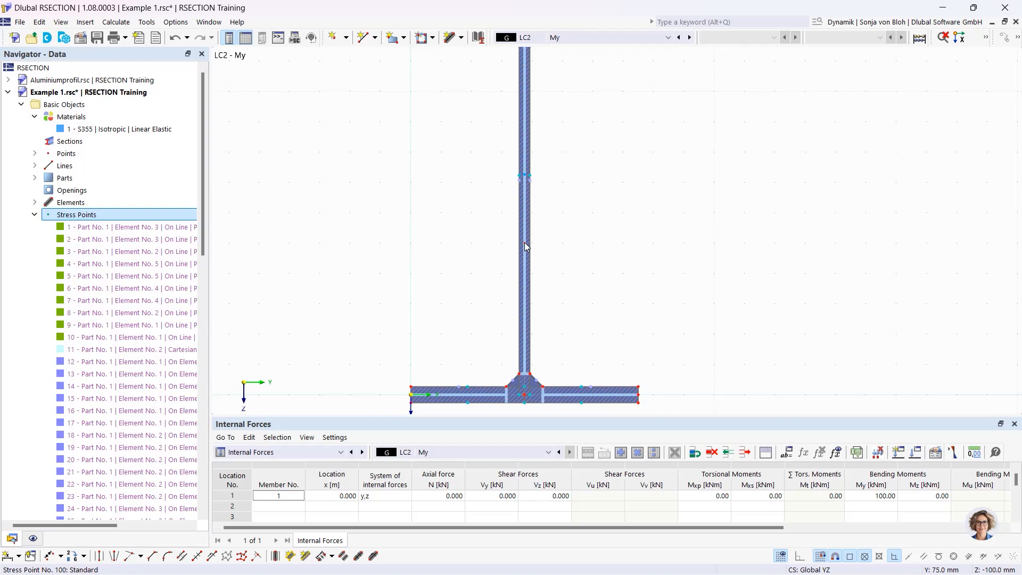
pyautogui.moveTo(525, 246)
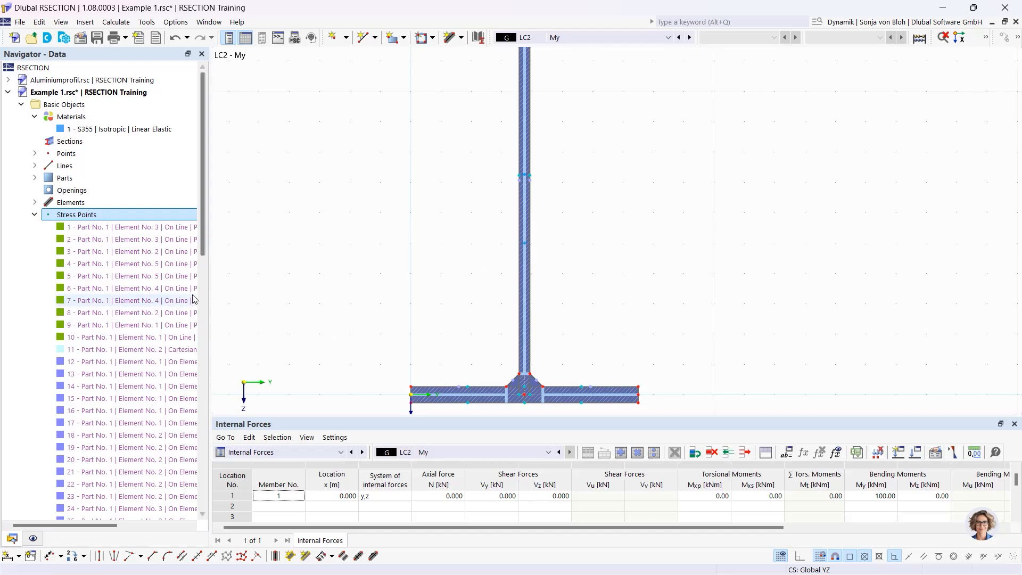
pyautogui.click(33, 539)
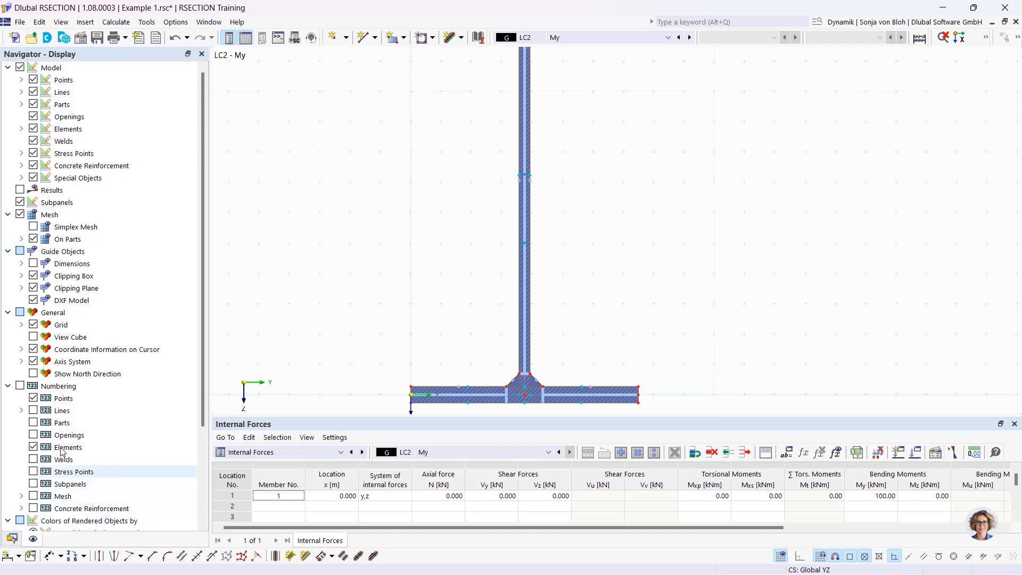
pyautogui.click(20, 386)
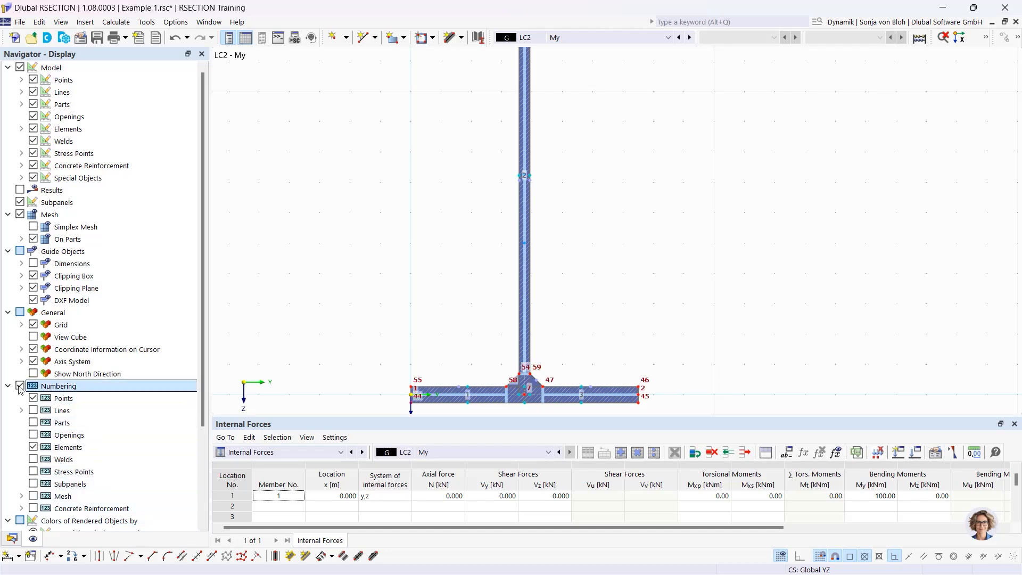
pyautogui.scroll(-3, 20, 388)
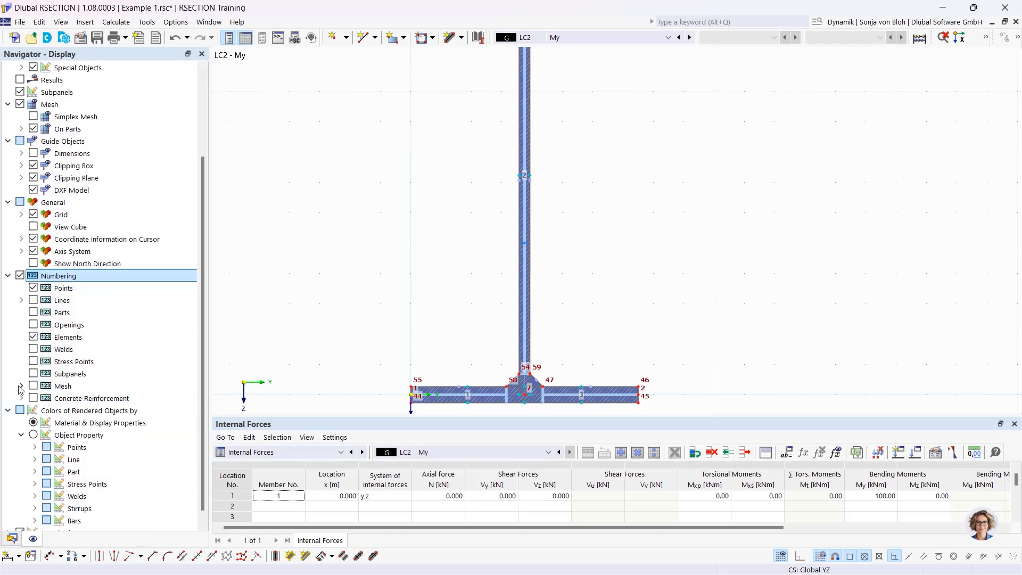
pyautogui.click(34, 362)
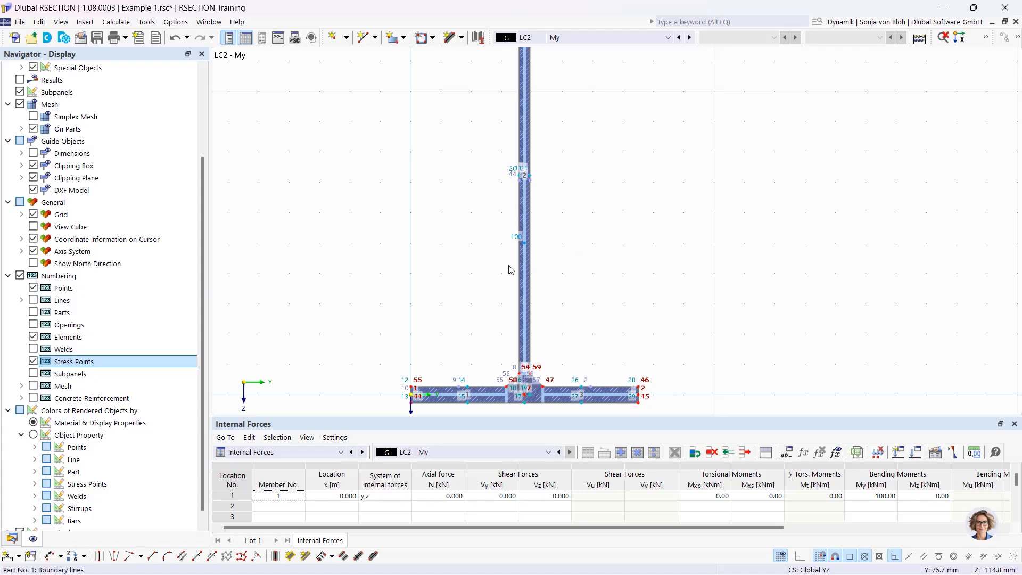
# Step: Hide all numbering in the graphic and return to the model data with the stress point list collapsed
pyautogui.click(20, 276)
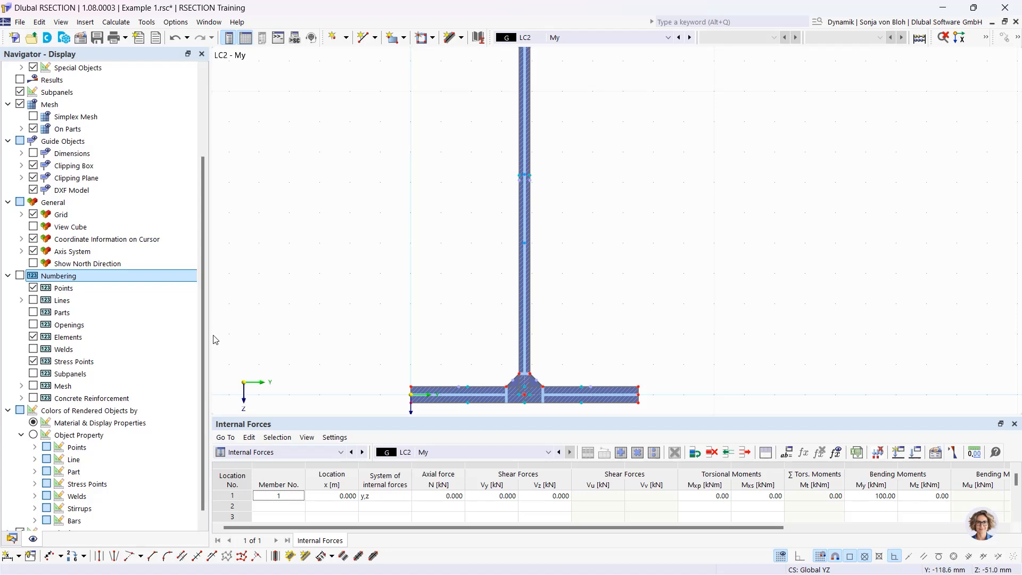
pyautogui.click(12, 539)
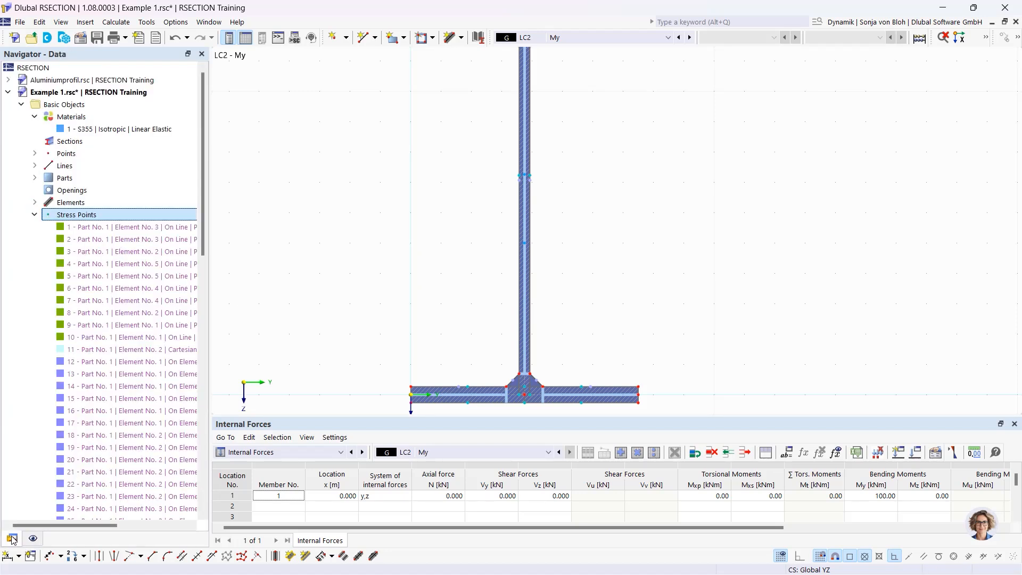
pyautogui.click(36, 214)
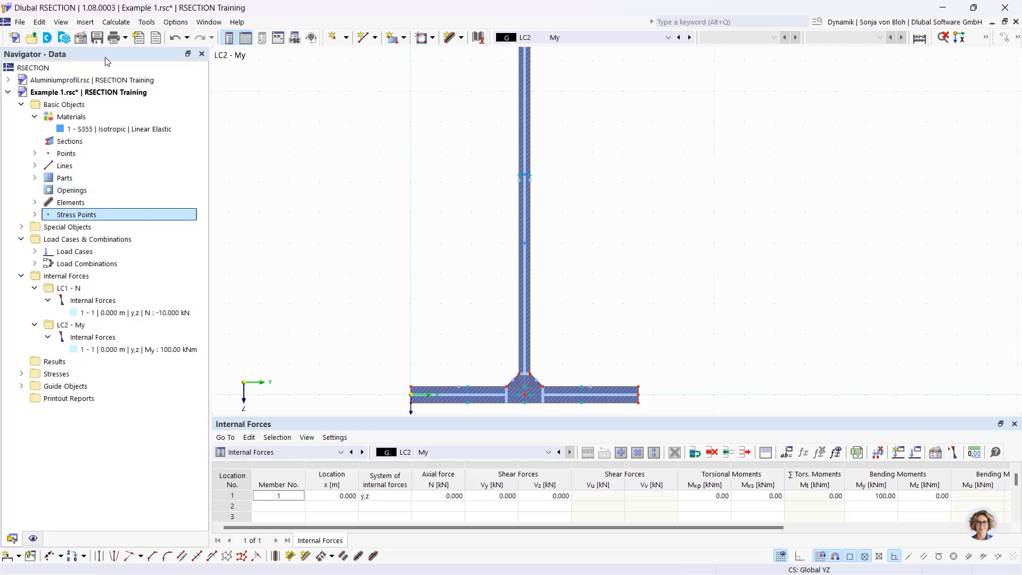
# Step: Review the stress configuration, examining the definitions of σx,tot, τtot and σeqv,von Mises, and confirm it
pyautogui.click(21, 374)
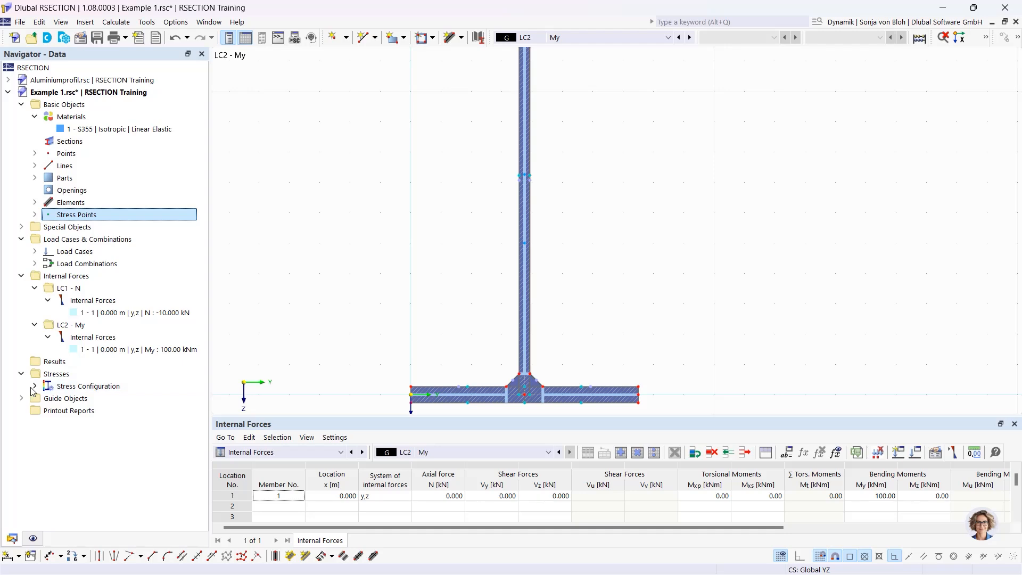
pyautogui.click(34, 386)
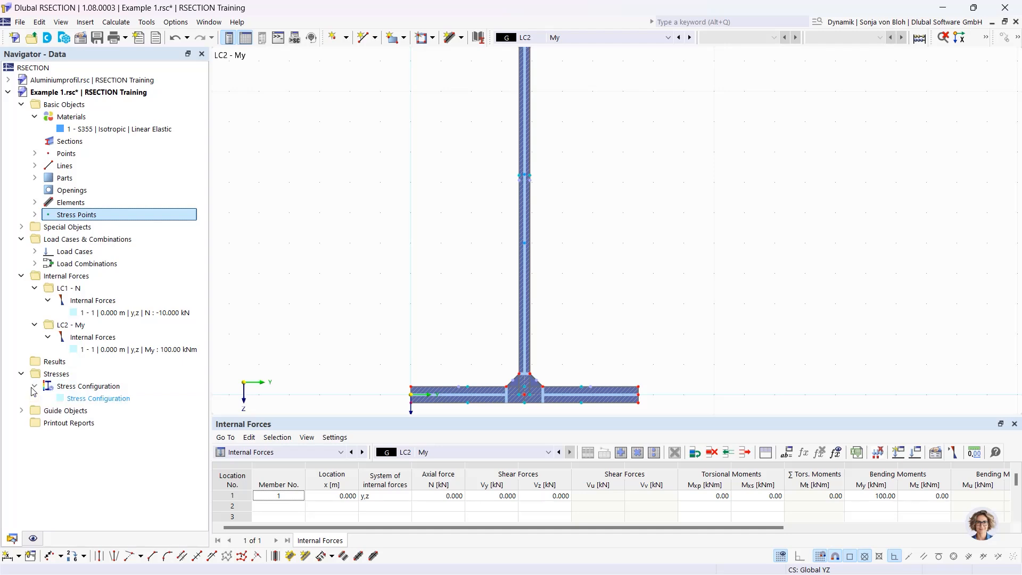
pyautogui.doubleClick(95, 398)
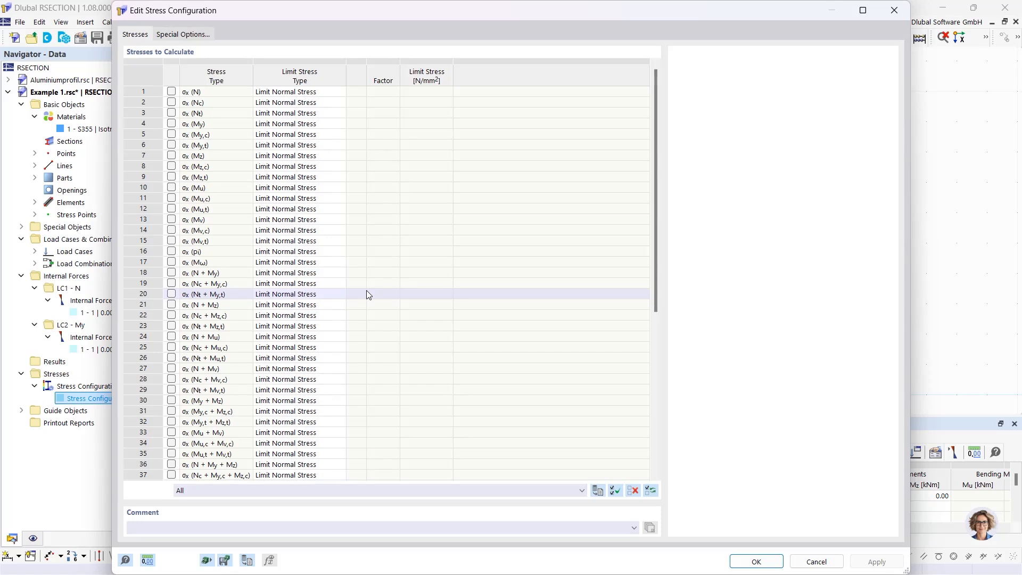
pyautogui.scroll(-4, 445, 384)
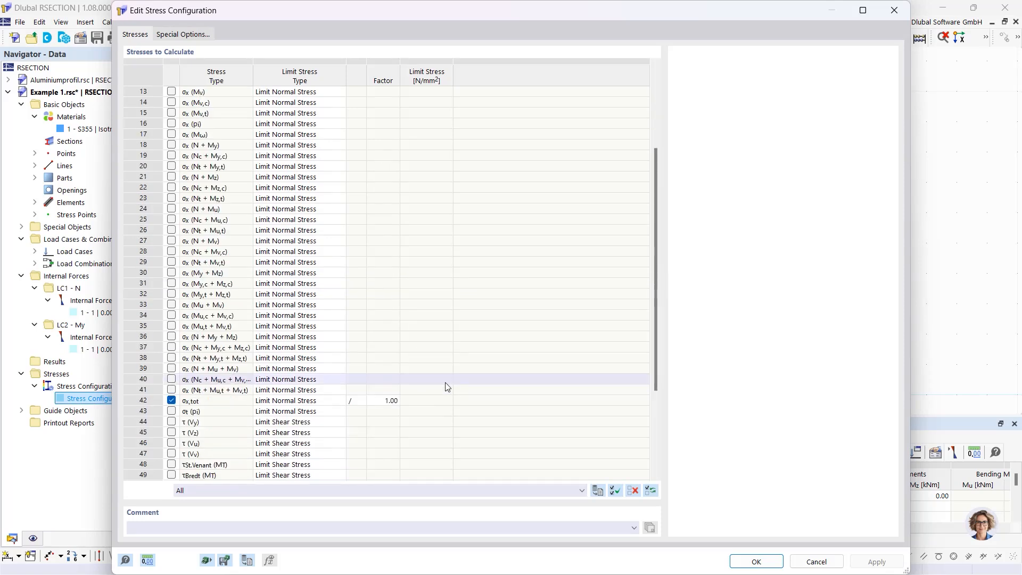
pyautogui.scroll(-4, 347, 402)
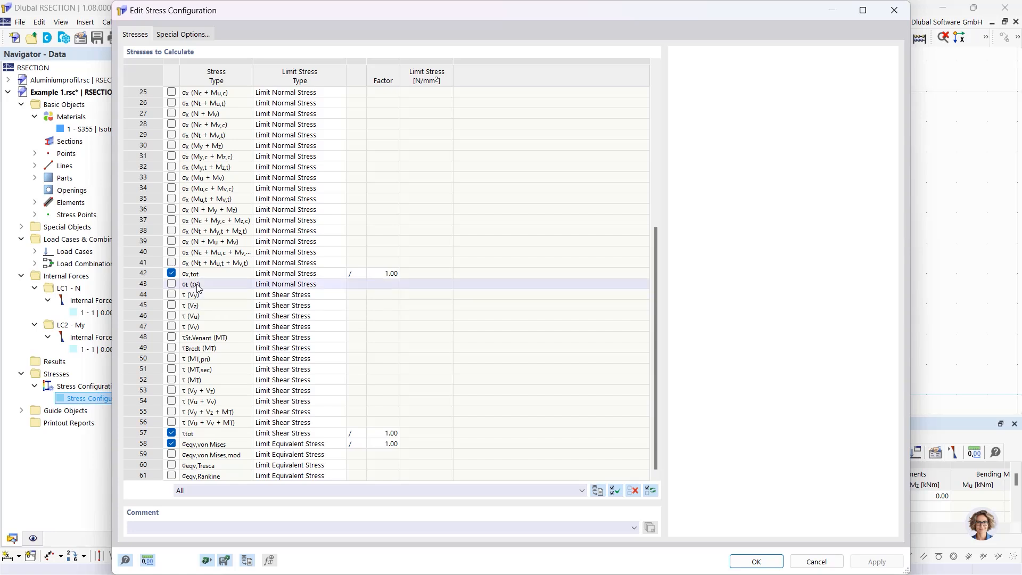
pyautogui.click(198, 273)
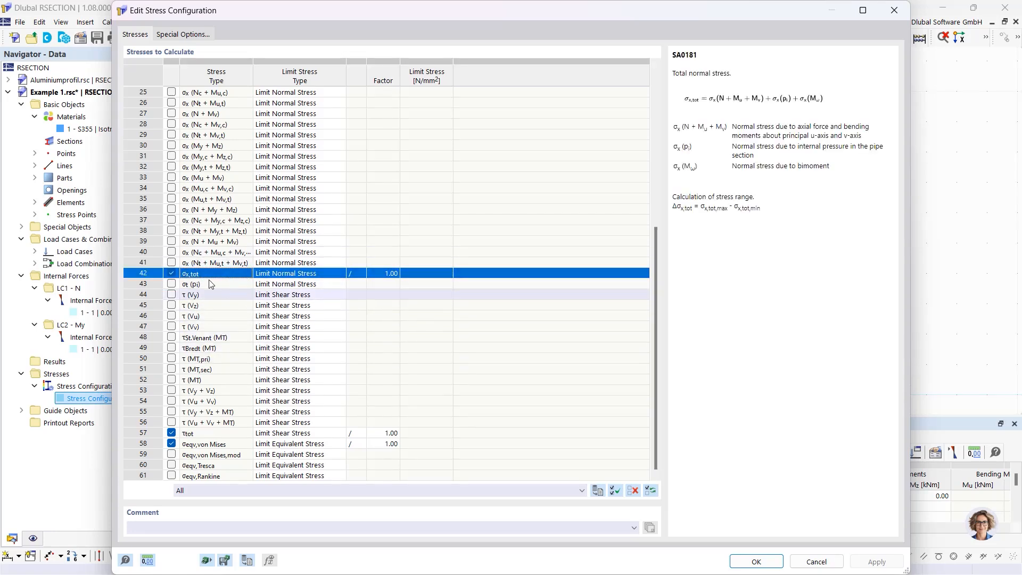
pyautogui.click(214, 434)
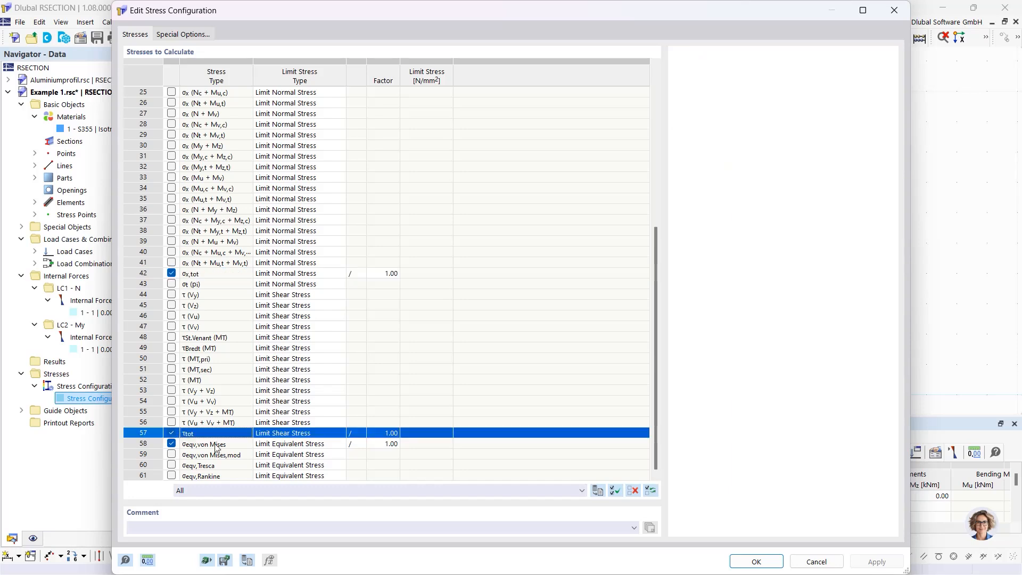
pyautogui.click(228, 444)
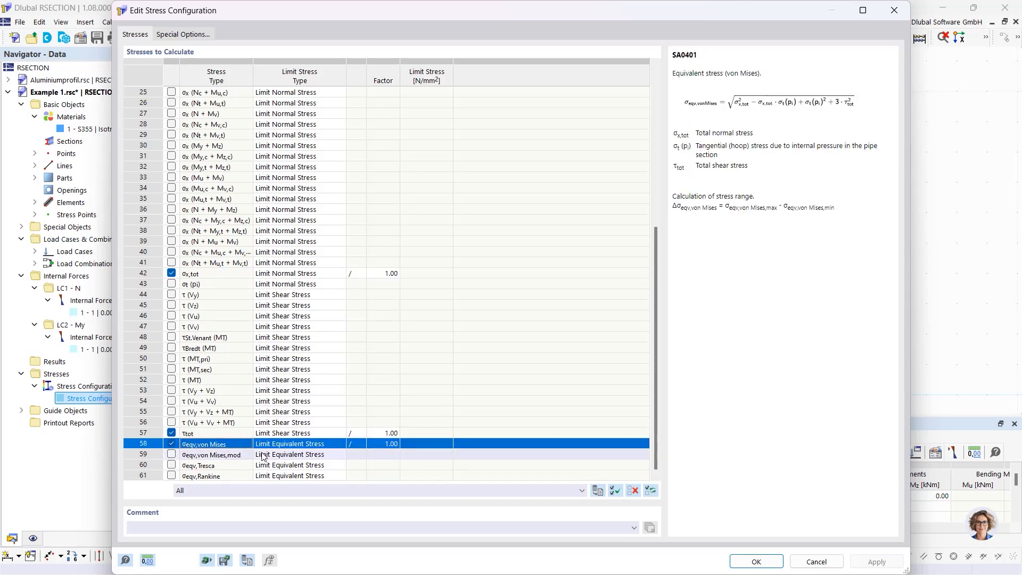
pyautogui.click(768, 563)
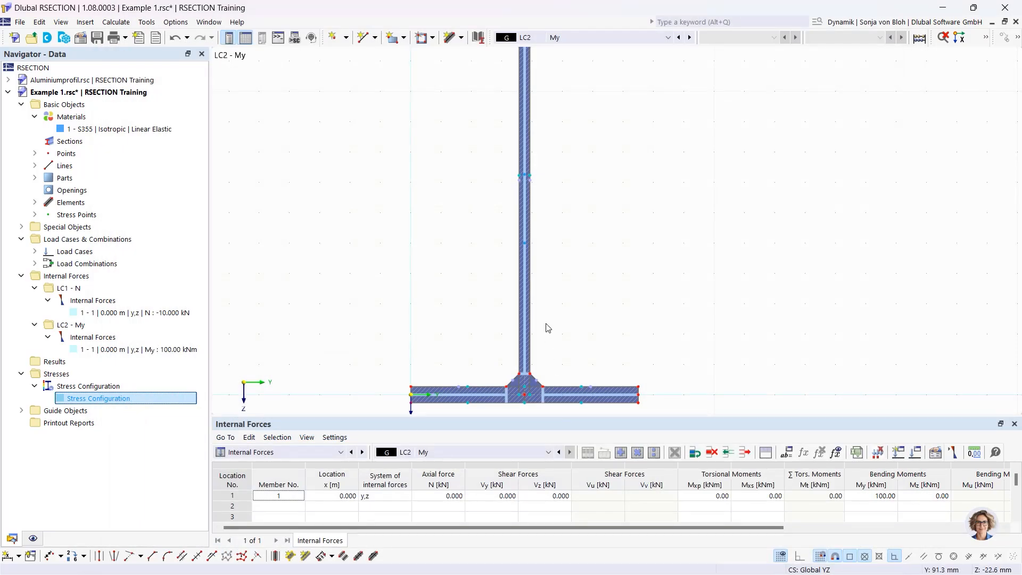
# Step: Calculate the section and bring the whole I-section with its results into view
pyautogui.click(116, 22)
pyautogui.click(128, 36)
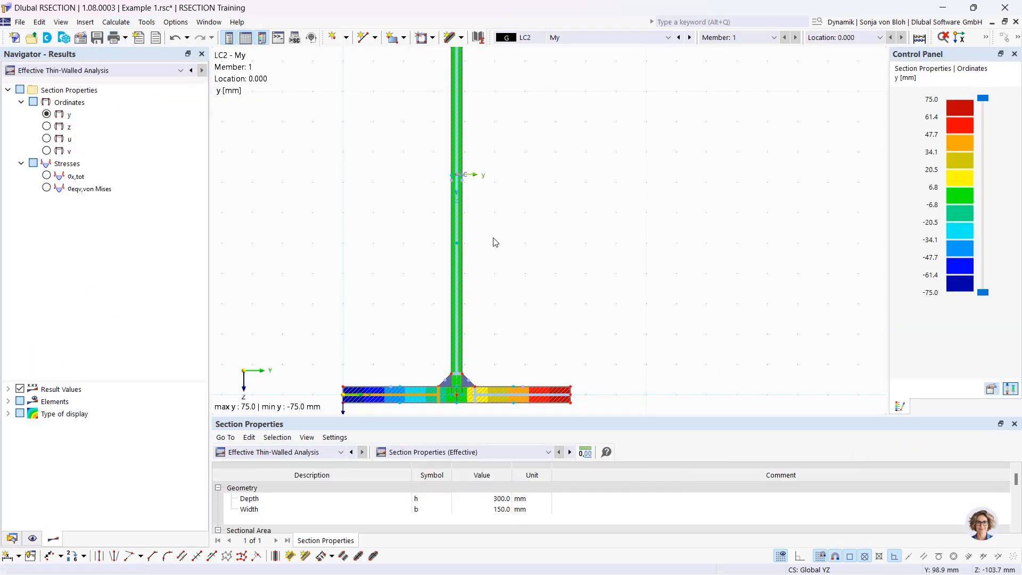
pyautogui.scroll(-3, 495, 237)
pyautogui.moveTo(452, 185); pyautogui.dragTo(445, 213, button='middle')
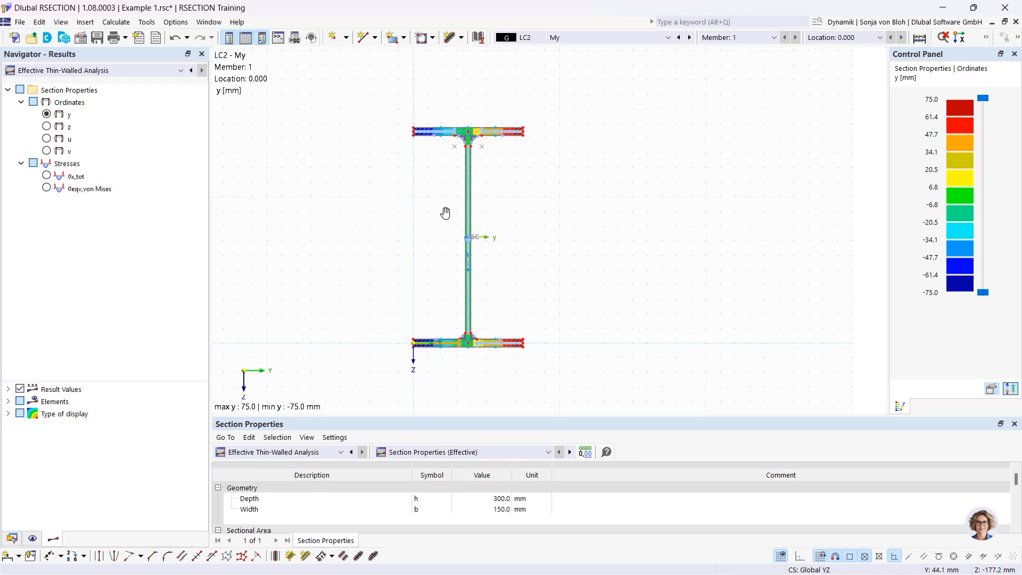
# Step: Compare the result categories offered for Thin-Walled Analysis with those for Effective Thin-Walled Analysis
pyautogui.click(79, 71)
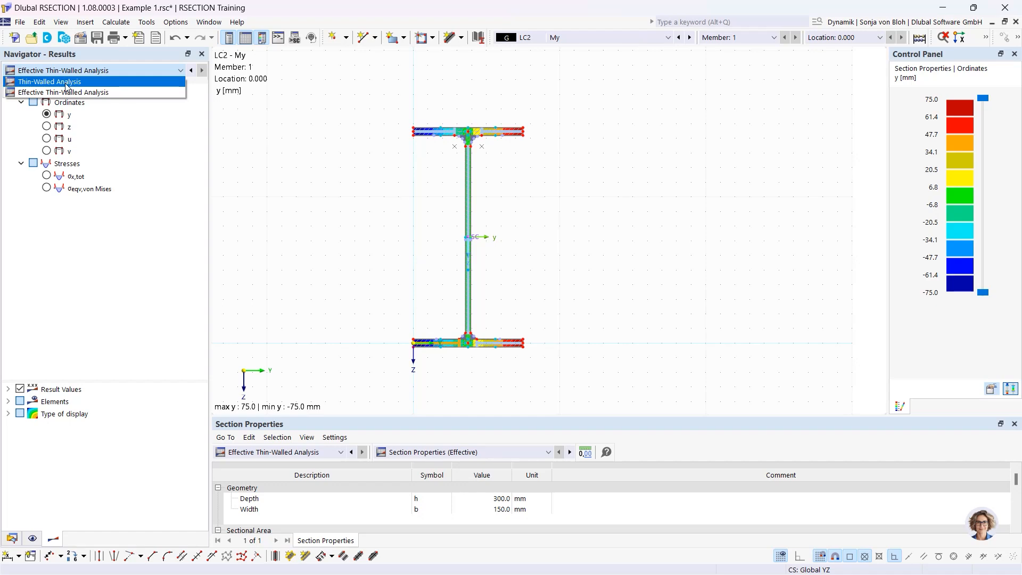
pyautogui.click(67, 84)
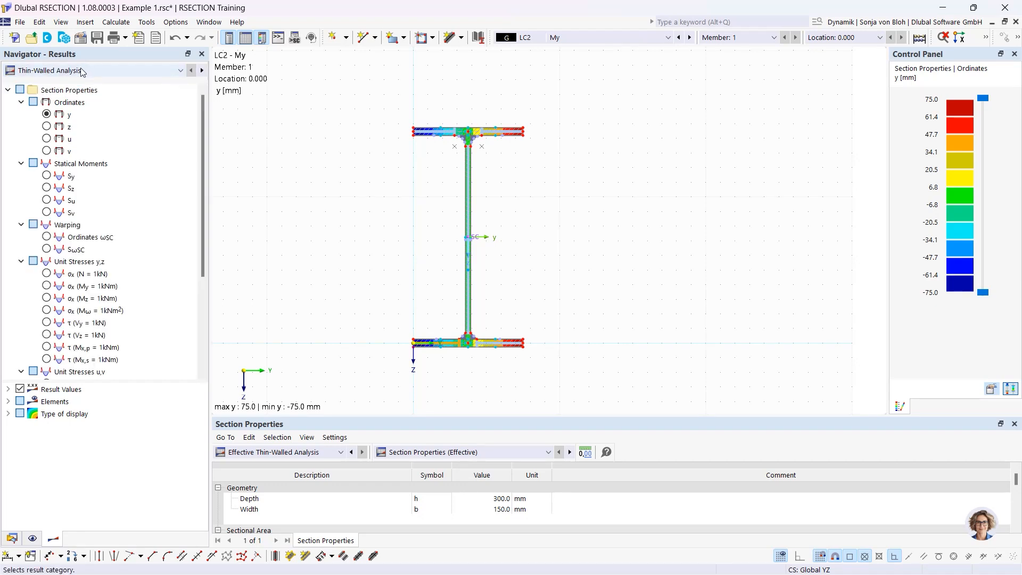
pyautogui.click(79, 71)
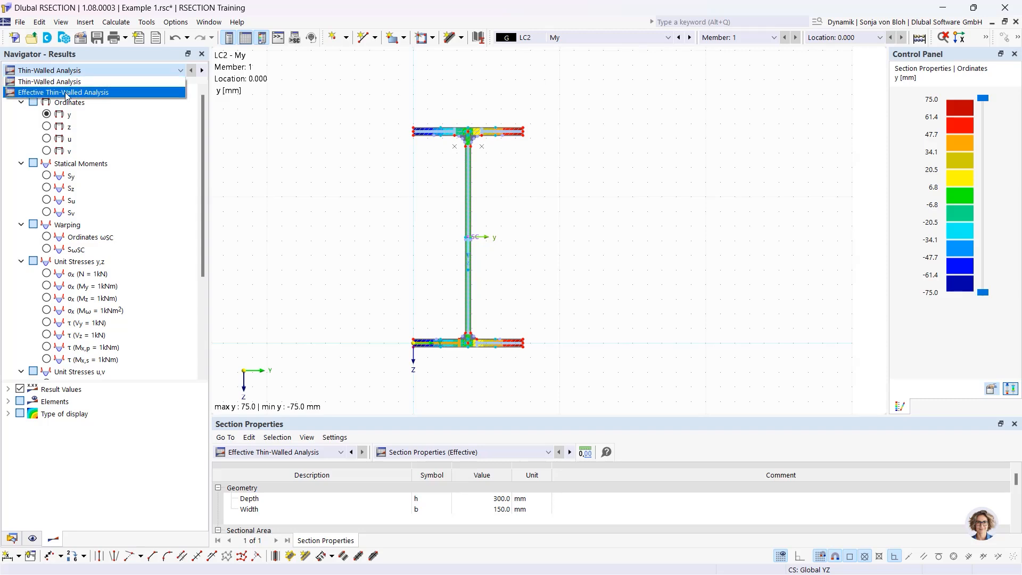
pyautogui.click(66, 92)
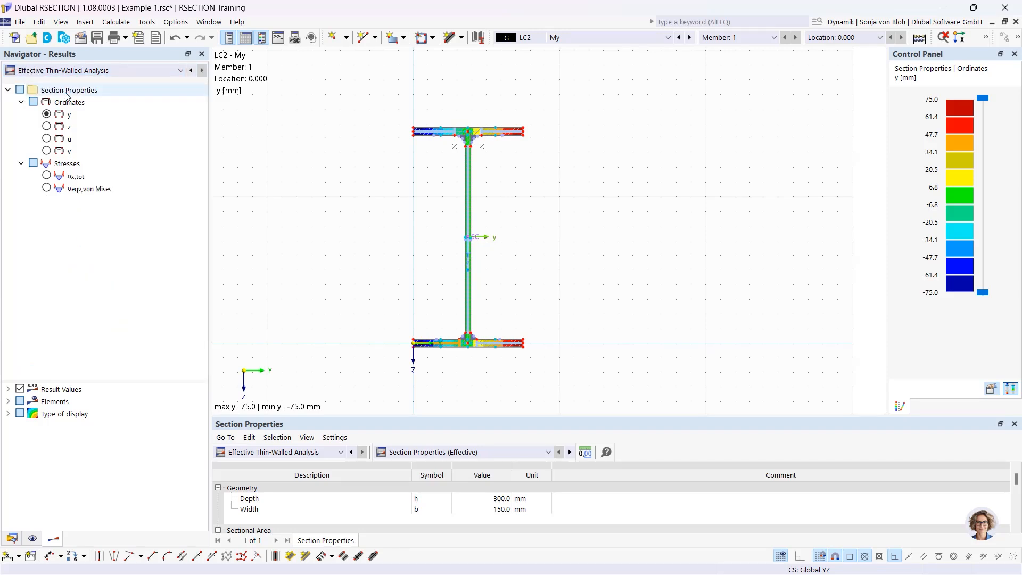
# Step: Set both the graphical results and the result table to Thin-Walled Analysis
pyautogui.click(88, 71)
pyautogui.click(87, 81)
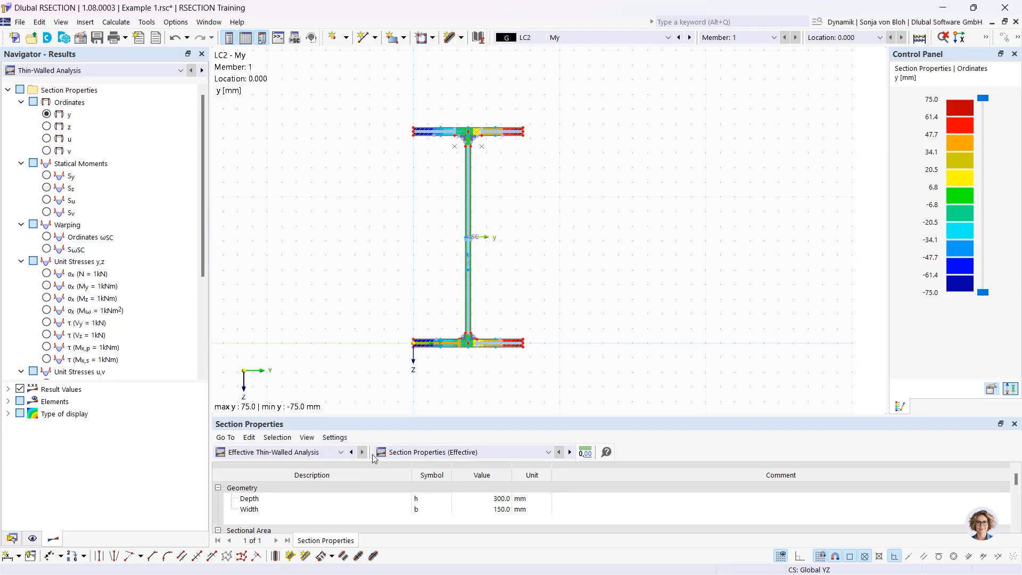
pyautogui.click(340, 453)
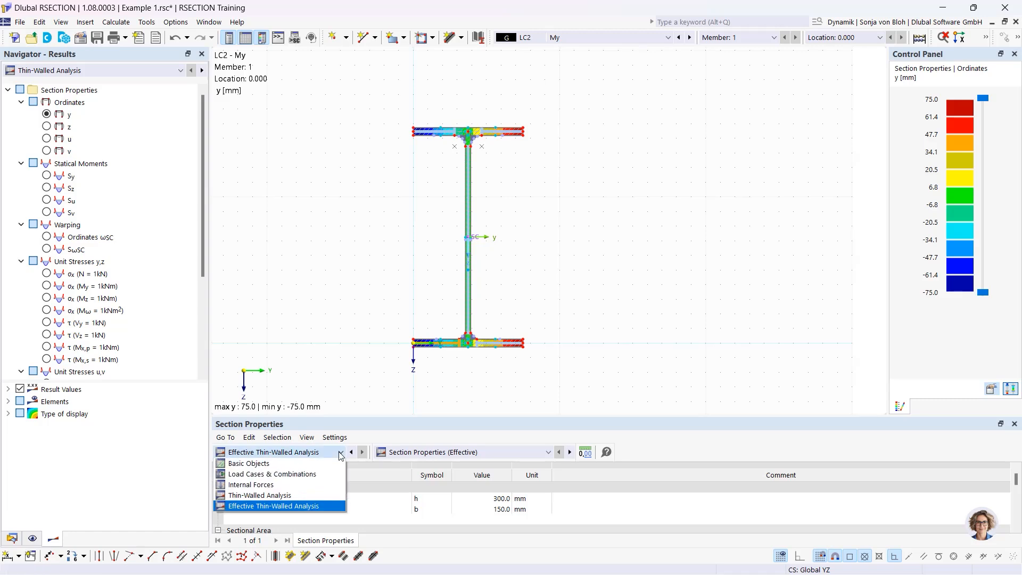
pyautogui.click(285, 497)
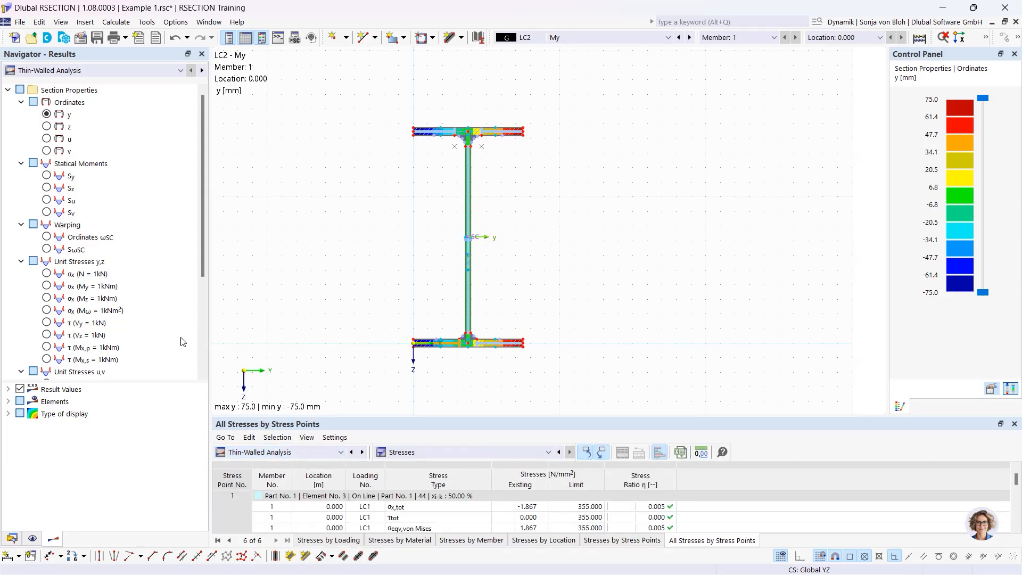
# Step: Display the total normal stress σx,tot for load case LC1, with the type of display set to Off
pyautogui.moveTo(210, 318); pyautogui.dragTo(186, 313)
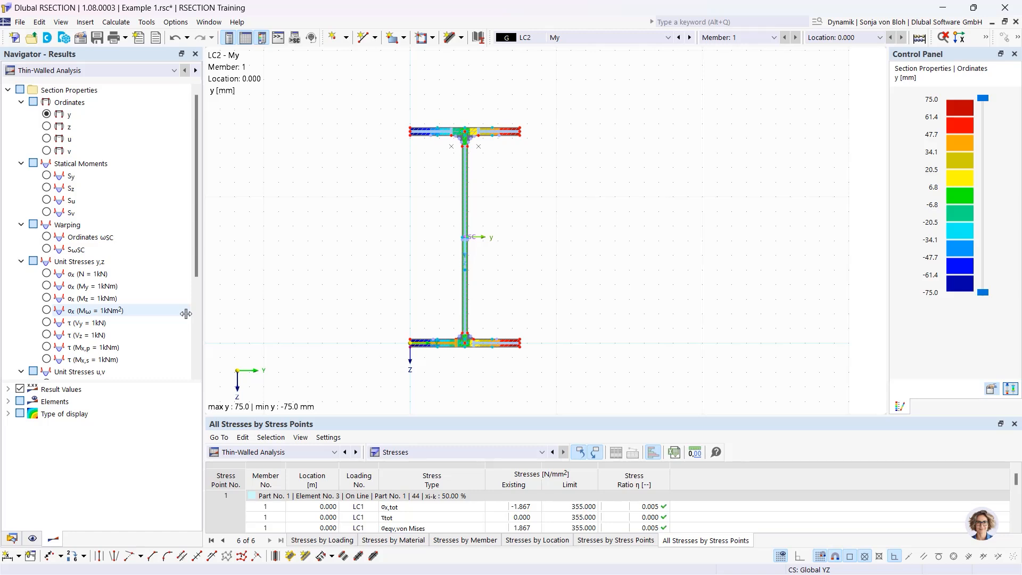
pyautogui.click(669, 37)
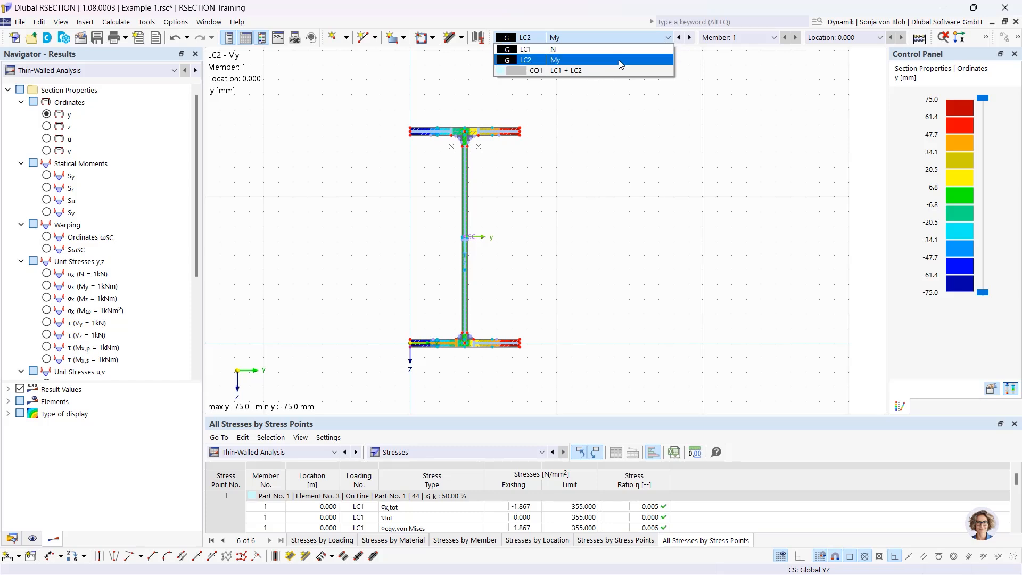
pyautogui.click(556, 50)
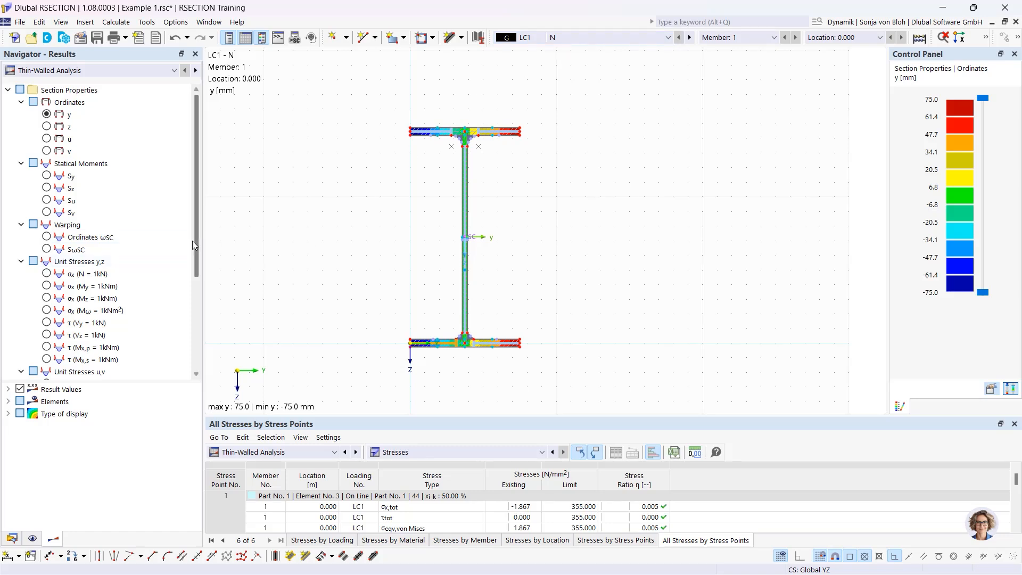
pyautogui.moveTo(195, 238); pyautogui.dragTo(196, 329)
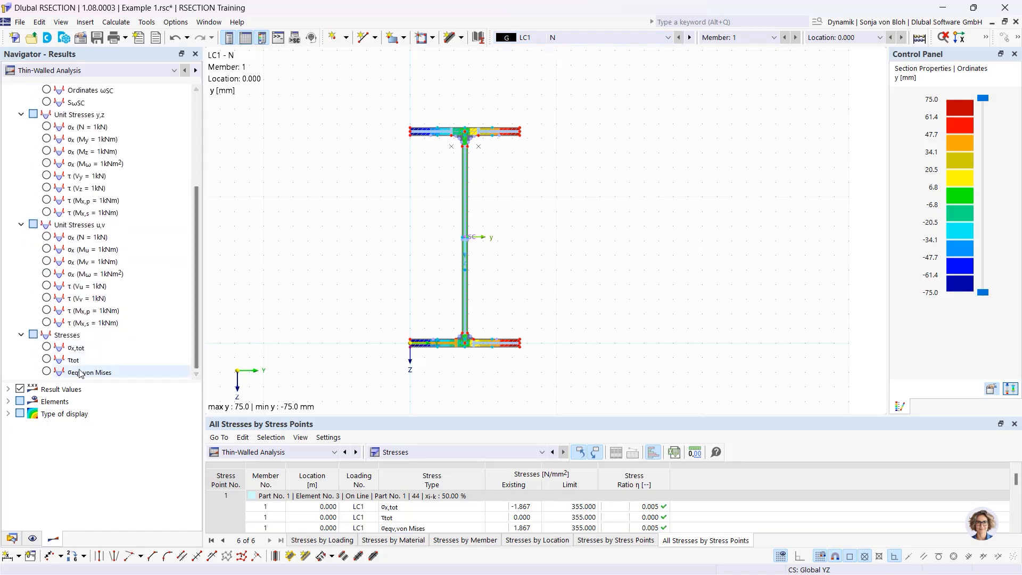
pyautogui.click(47, 347)
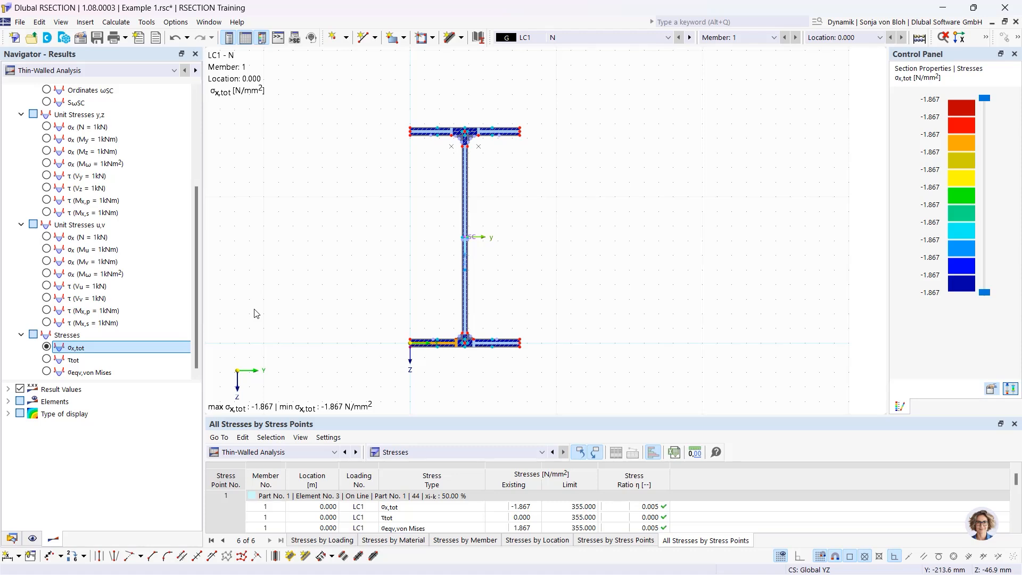
pyautogui.click(7, 414)
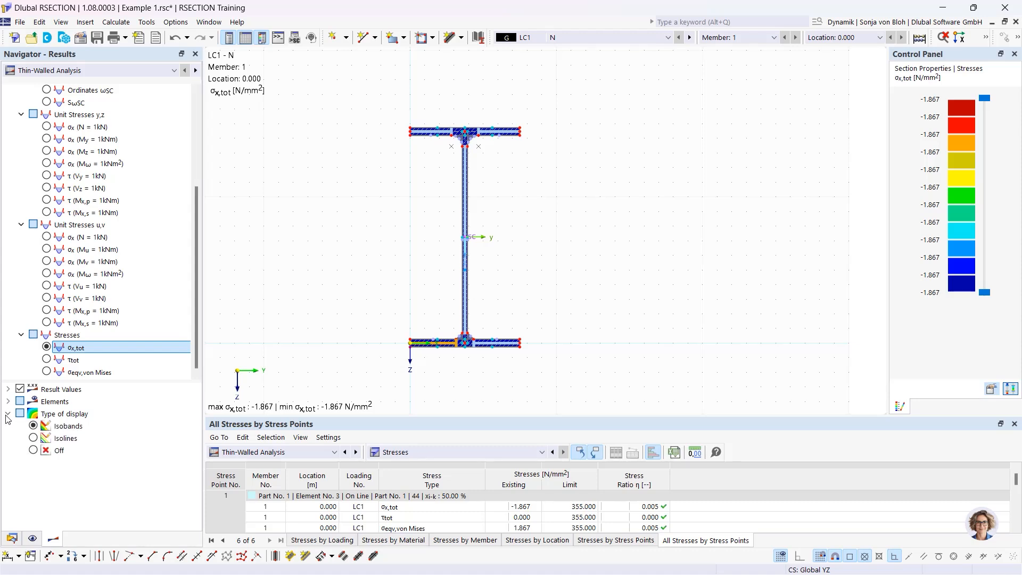
pyautogui.click(33, 450)
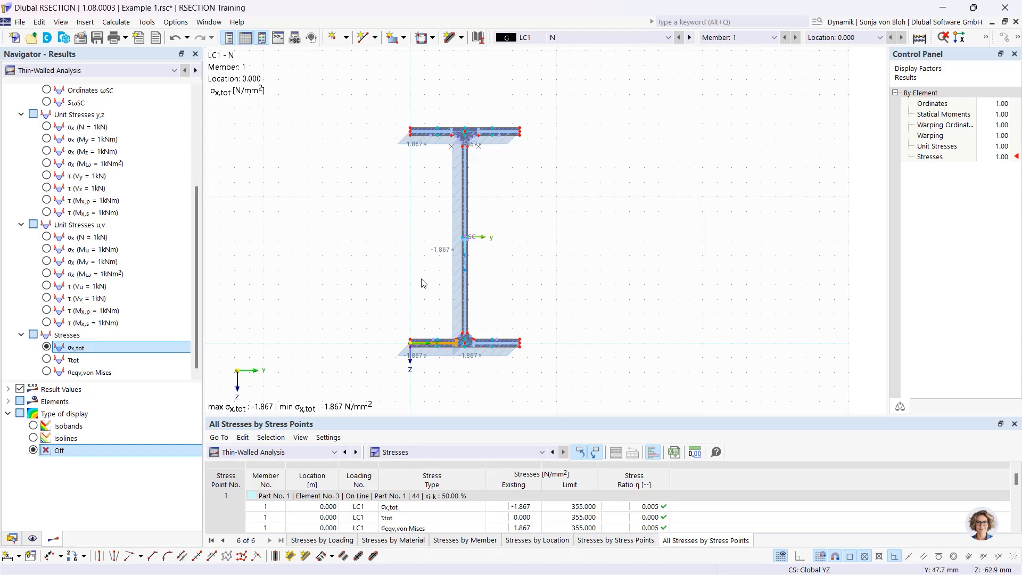
# Step: Select the web stress point below the centroid and examine its tabulated stresses, including σx,tot for LC2
pyautogui.click(465, 269)
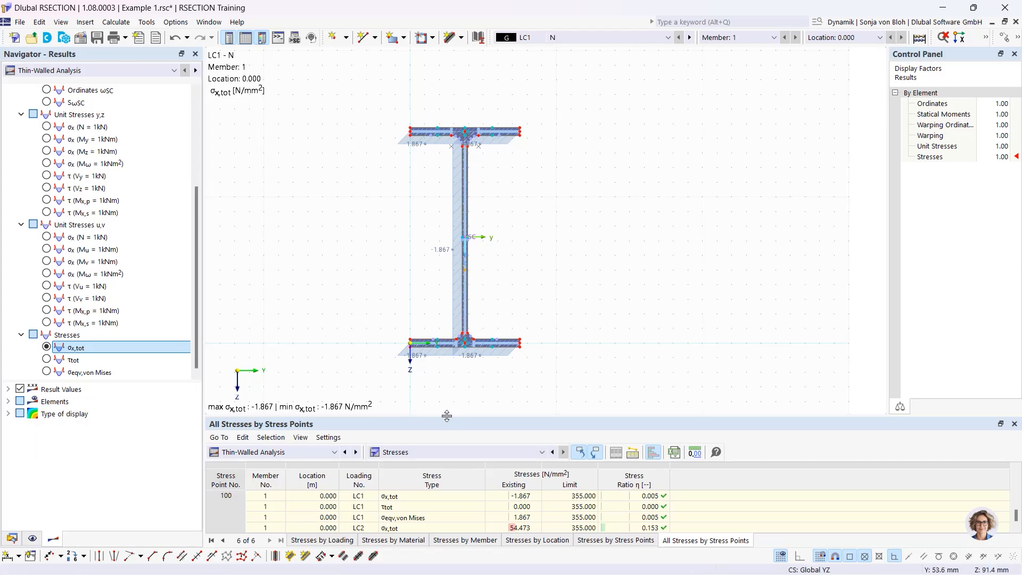
pyautogui.moveTo(447, 416); pyautogui.dragTo(454, 324)
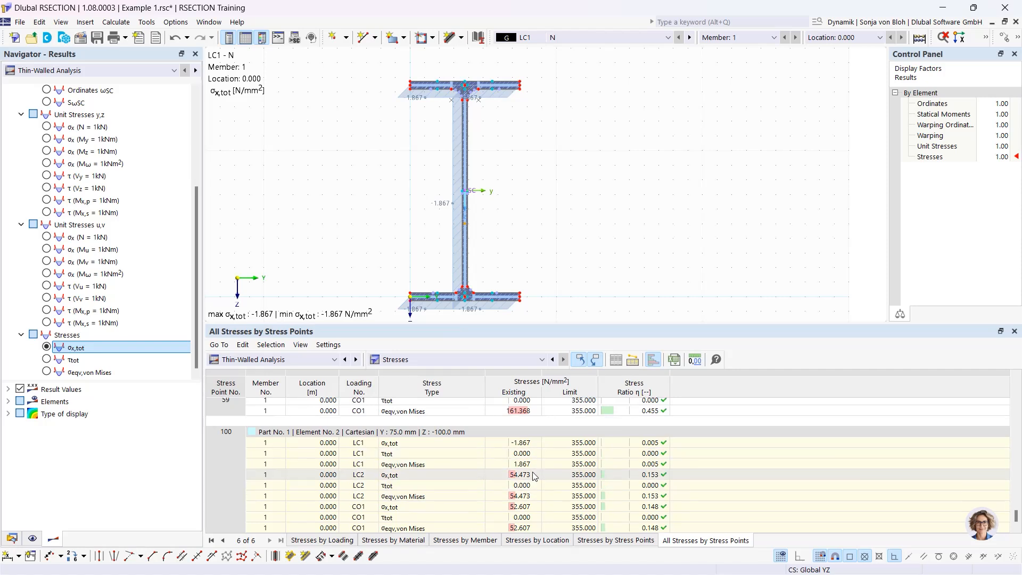
pyautogui.click(517, 475)
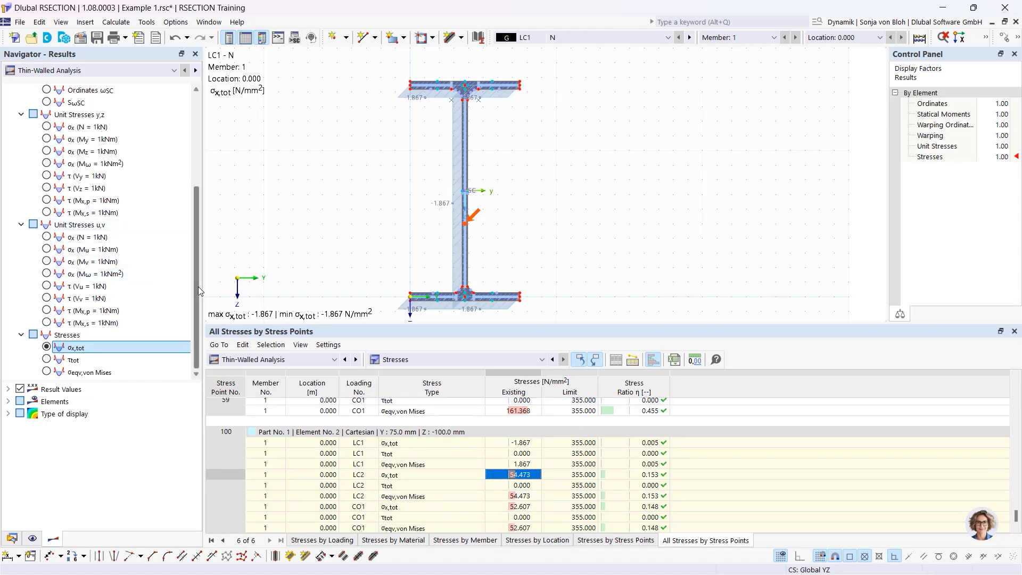
# Step: View the statical moments Sy and Sz on the section and show the Statical Moments and Warping result table
pyautogui.moveTo(198, 286); pyautogui.dragTo(202, 169)
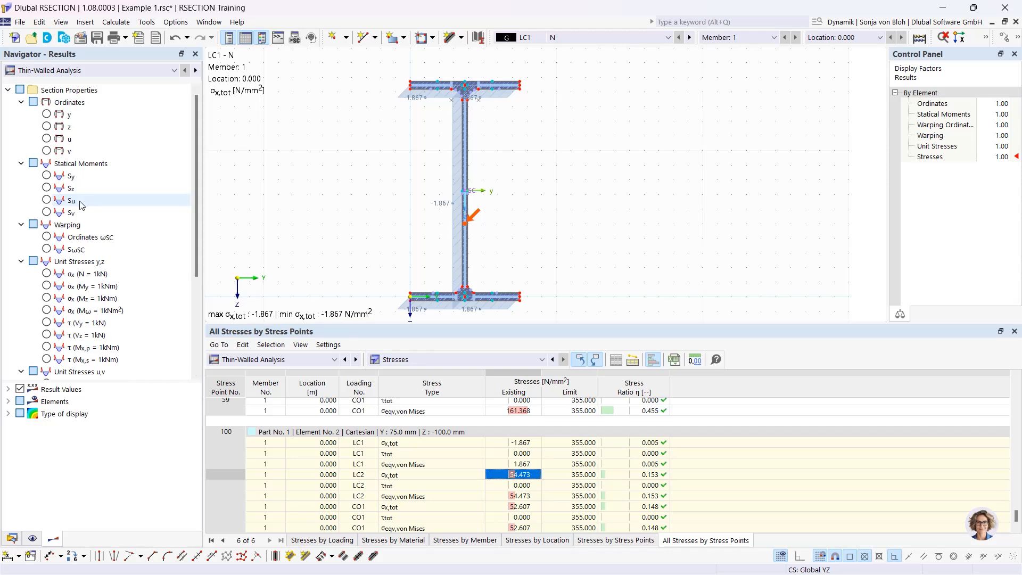
pyautogui.click(47, 175)
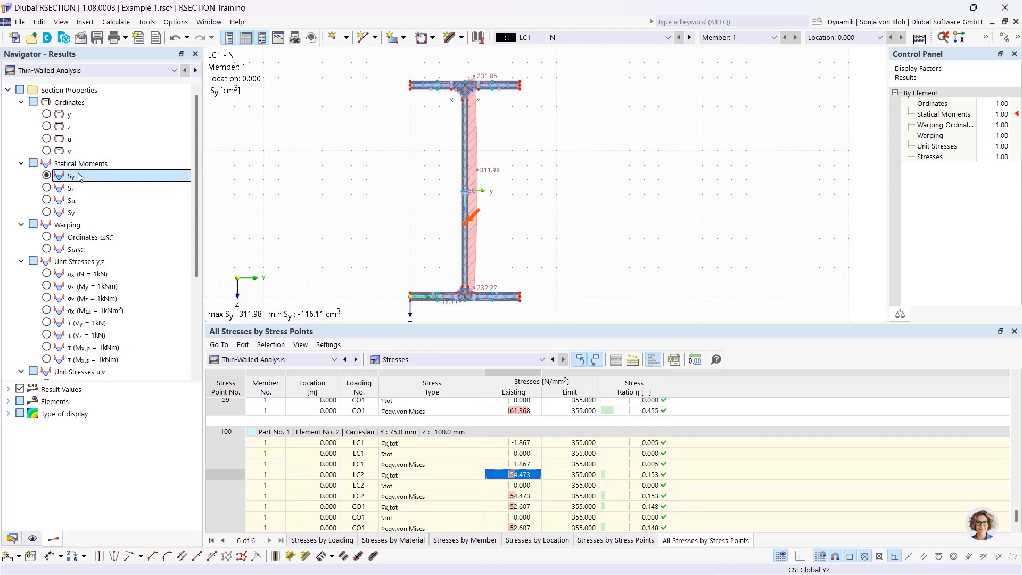
pyautogui.click(68, 188)
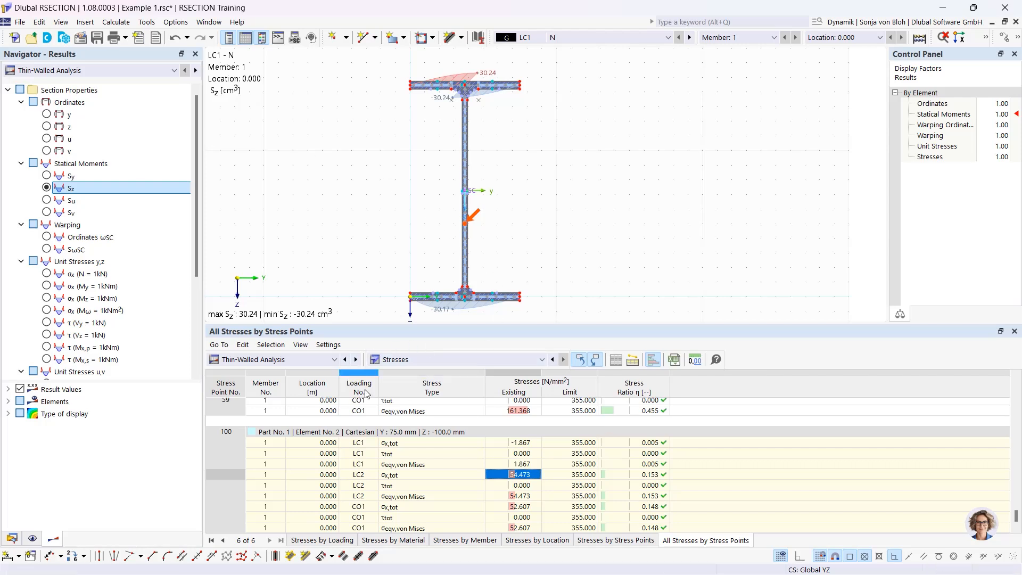
pyautogui.click(487, 360)
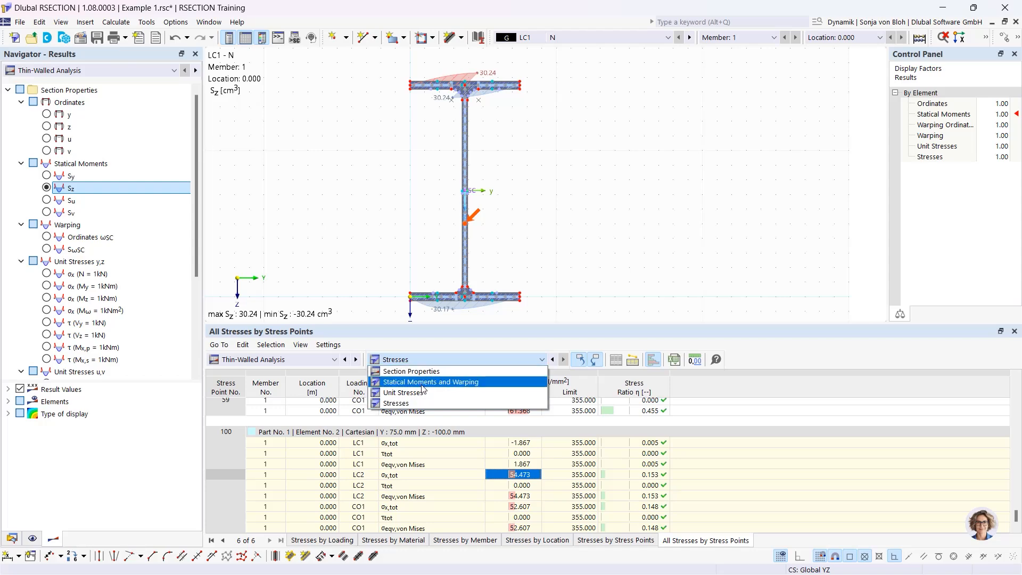
pyautogui.click(450, 383)
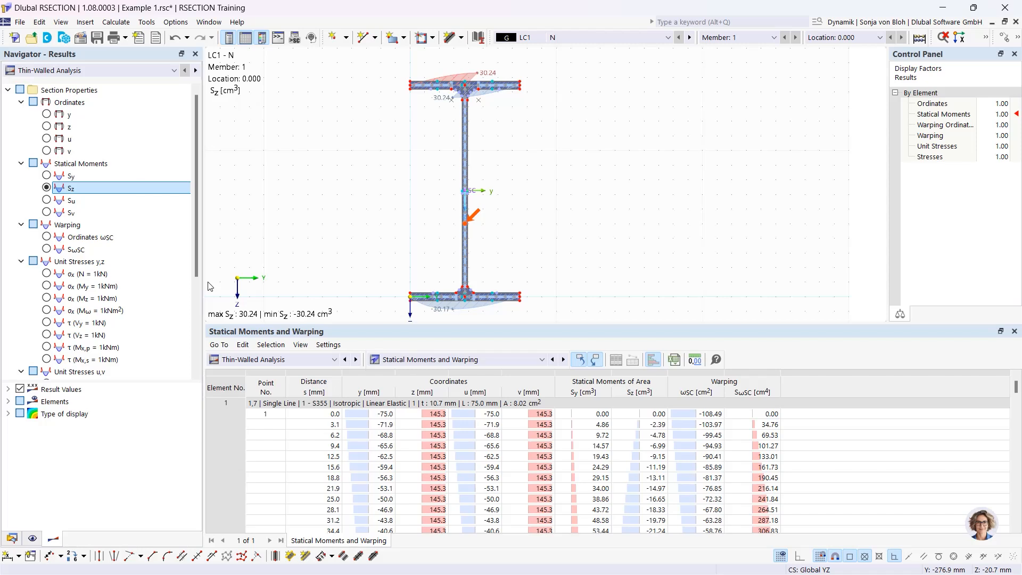
# Step: Switch the graphical results to Effective Thin-Walled Analysis and display the σx,tot stresses
pyautogui.click(108, 69)
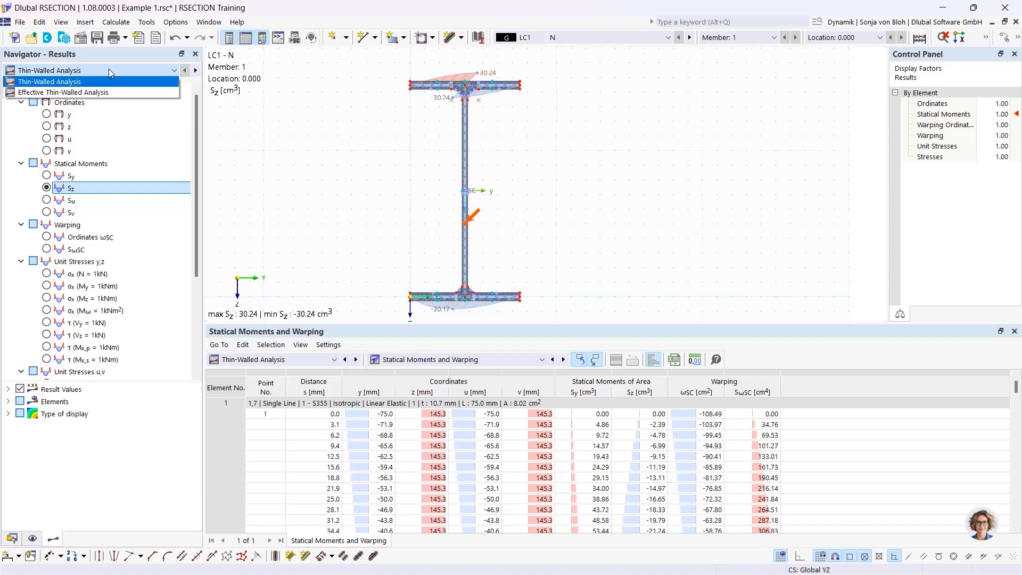
pyautogui.click(54, 92)
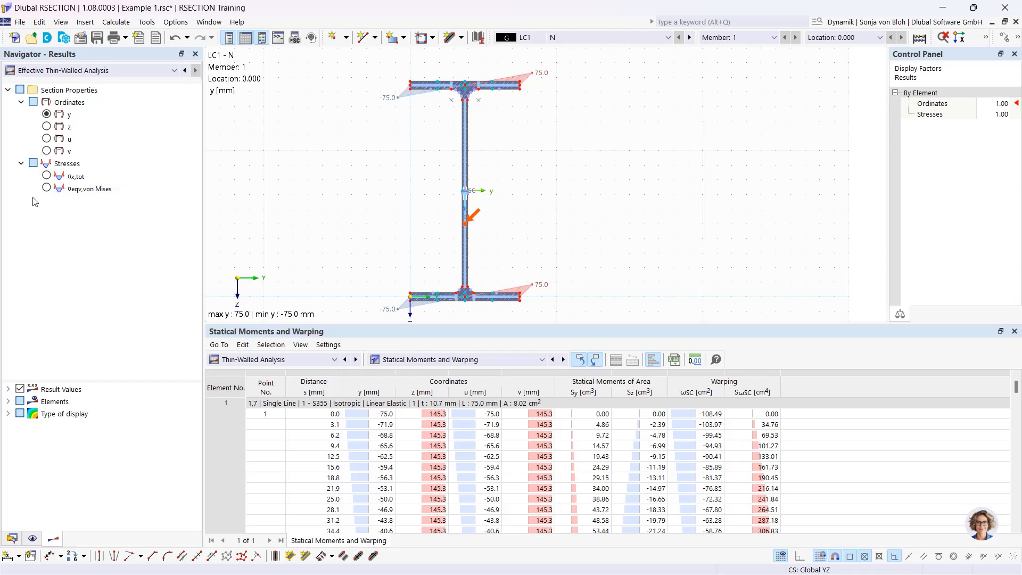
pyautogui.click(46, 176)
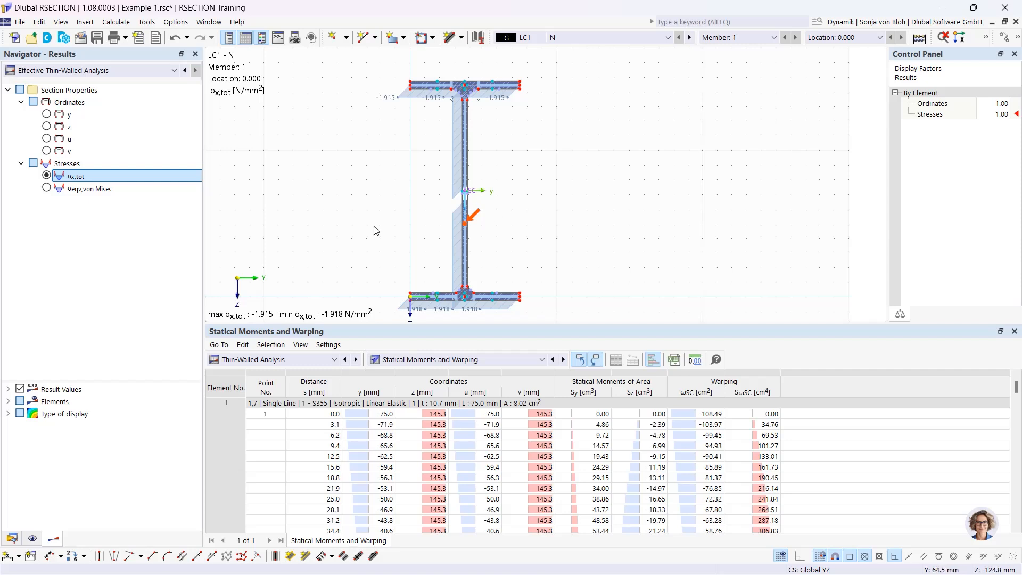
# Step: Compare the sectional area in the Section Properties tables of Effective Thin-Walled Analysis and Thin-Walled Analysis
pyautogui.click(320, 361)
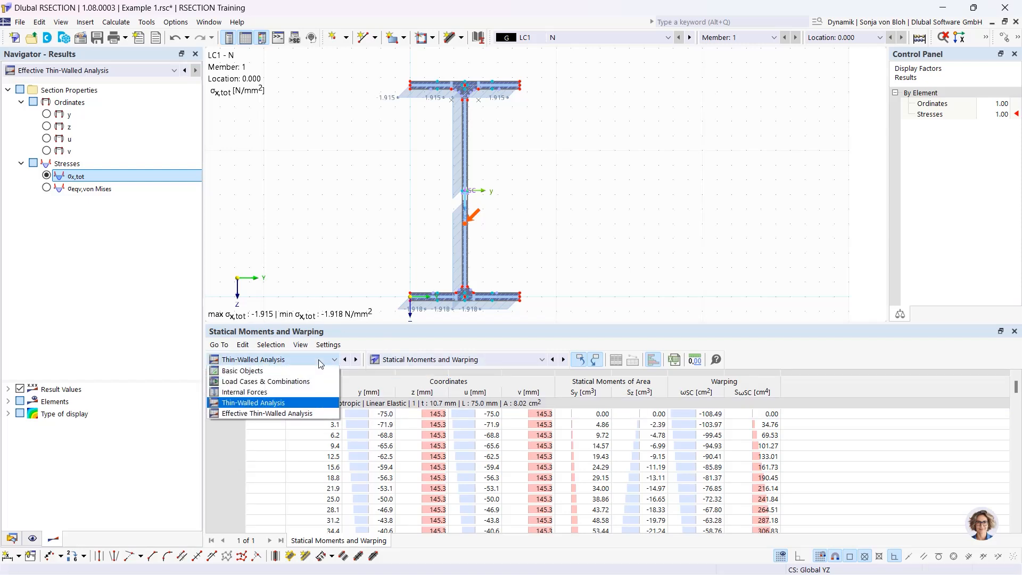
pyautogui.click(284, 414)
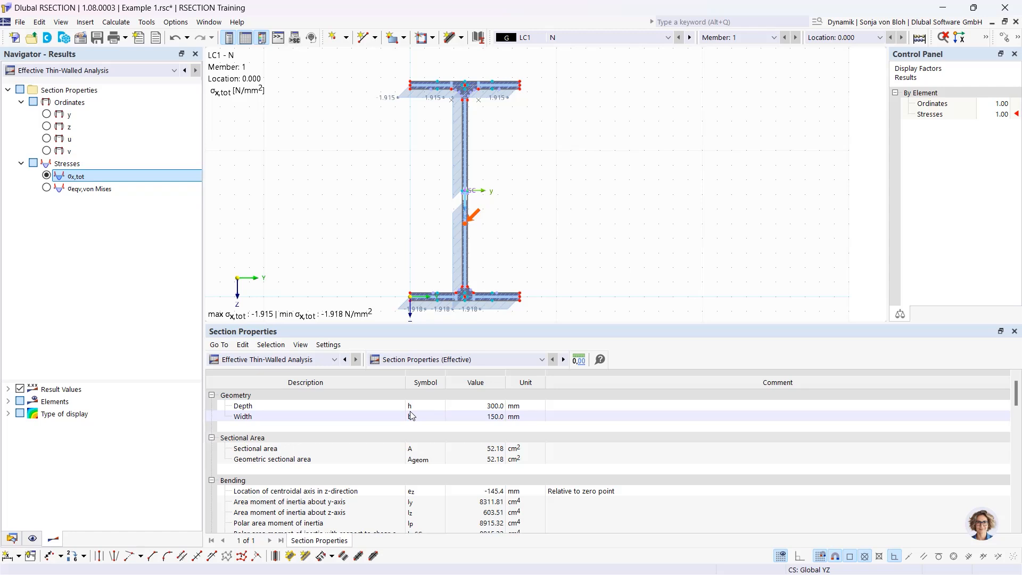
pyautogui.click(335, 360)
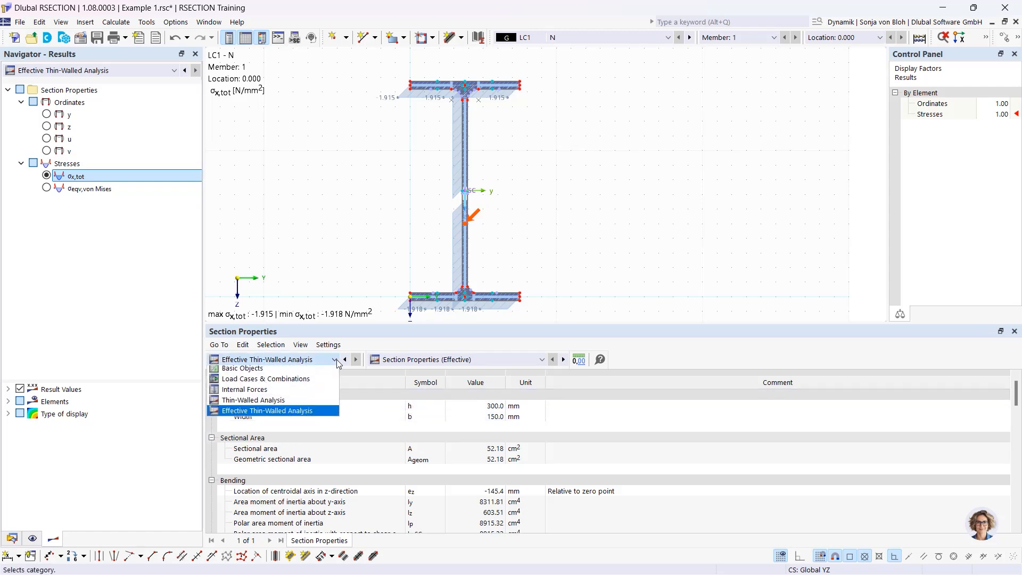
pyautogui.click(282, 403)
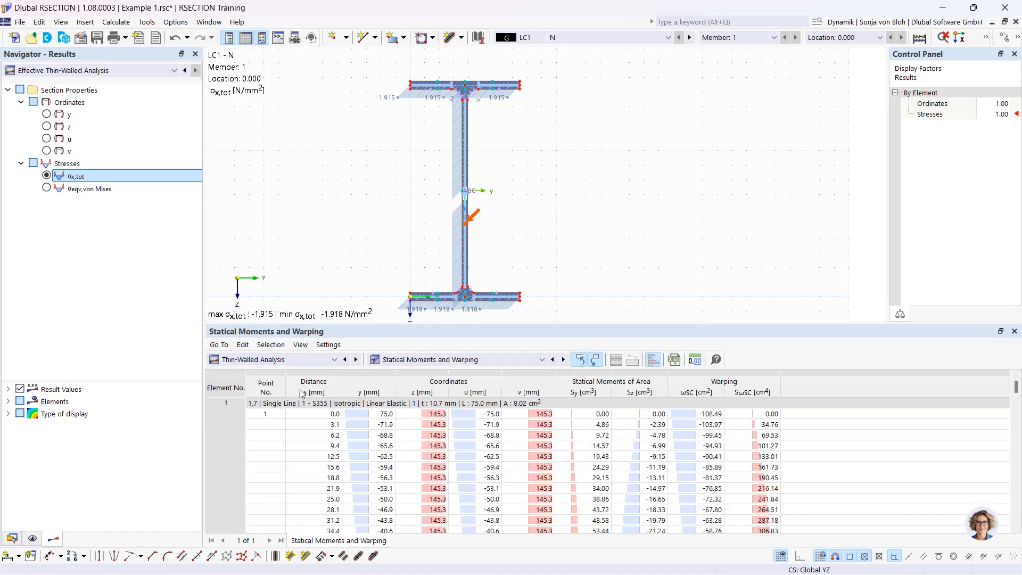
pyautogui.click(445, 360)
pyautogui.click(447, 373)
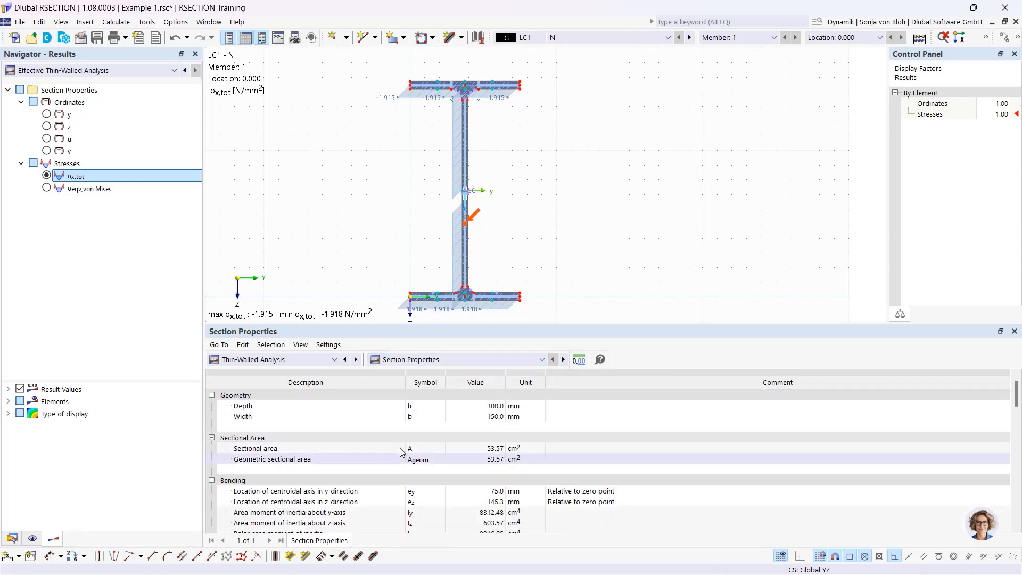
pyautogui.click(441, 359)
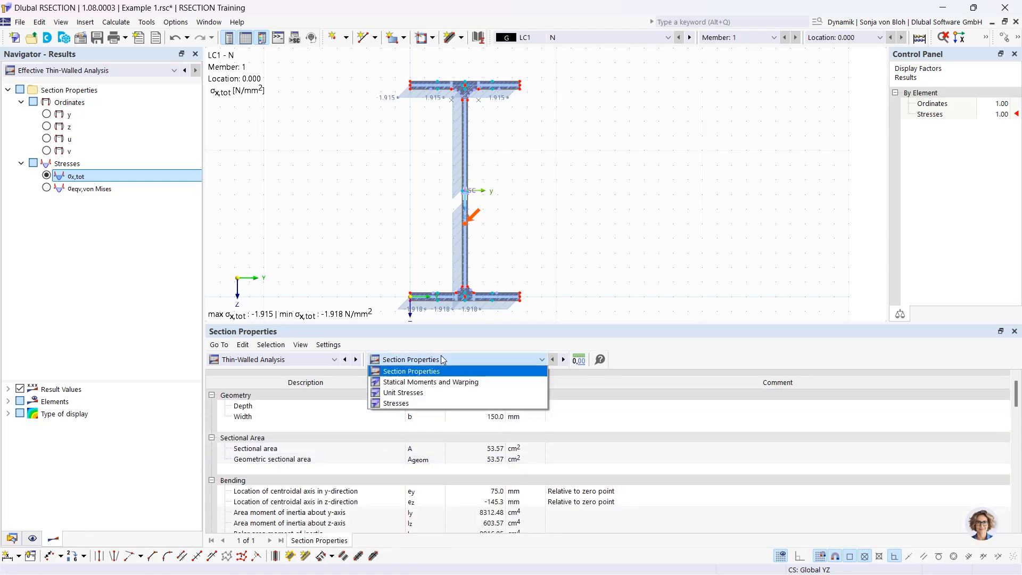
pyautogui.click(311, 360)
pyautogui.click(277, 413)
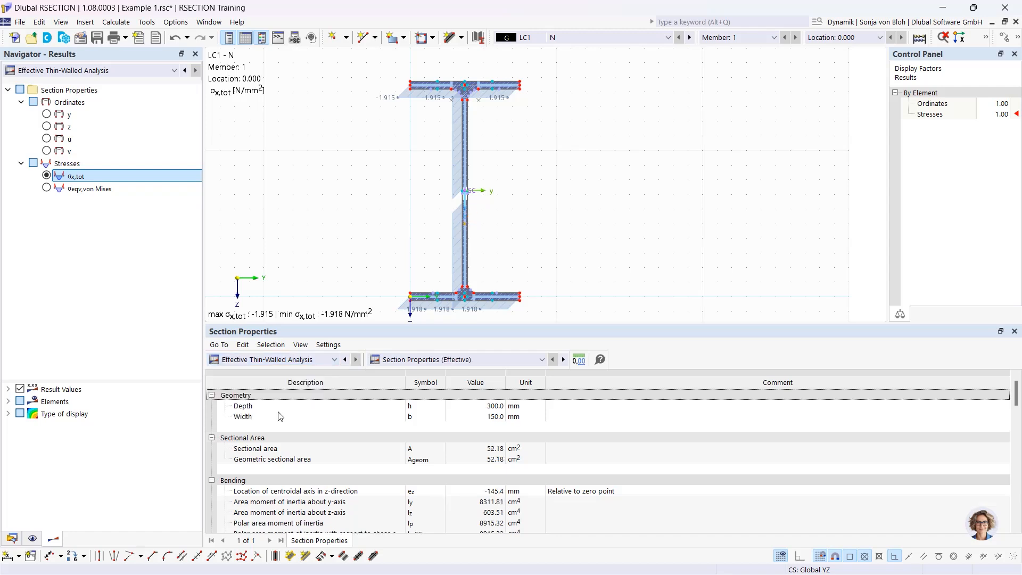
pyautogui.click(471, 451)
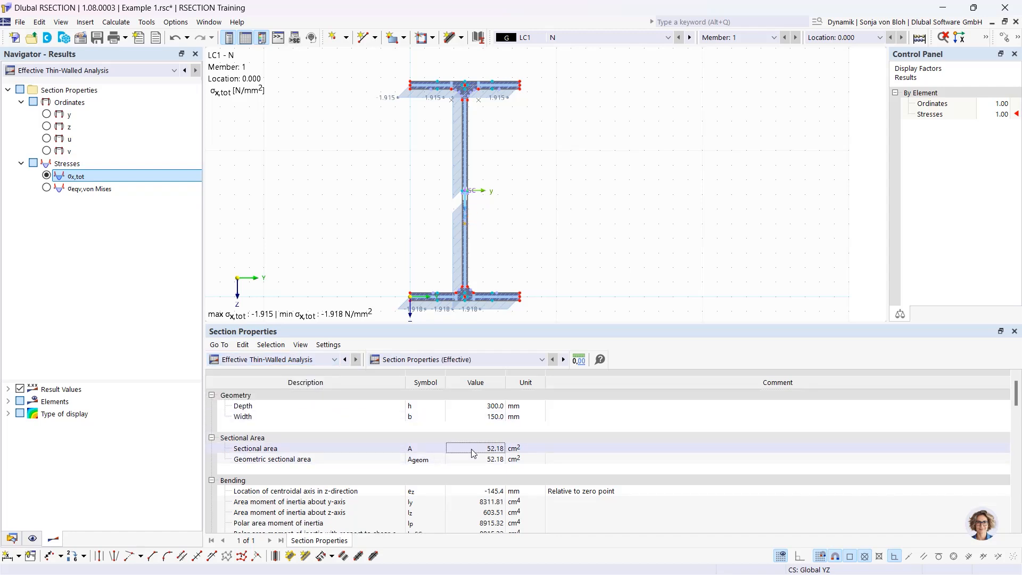
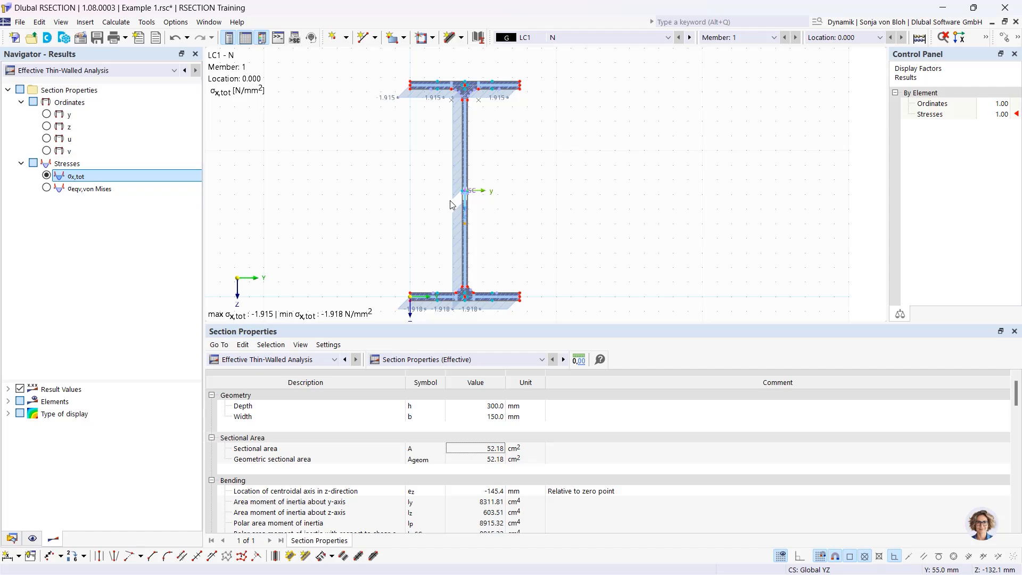
# Step: Show the Section Classification acc. to EN 1993-1-1 and examine the classification details of the web subpanel
pyautogui.moveTo(406, 322); pyautogui.dragTo(405, 377)
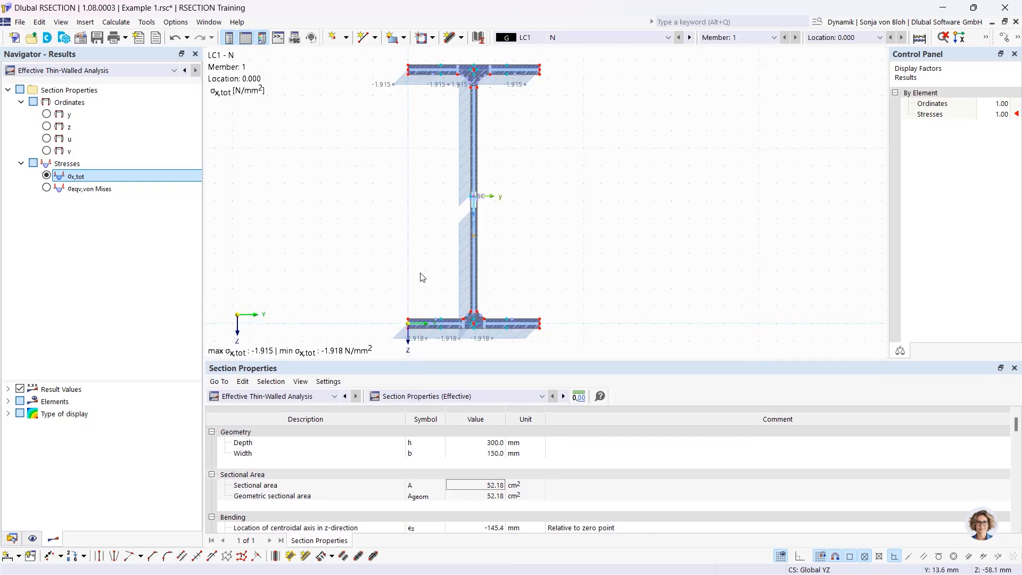
pyautogui.click(480, 396)
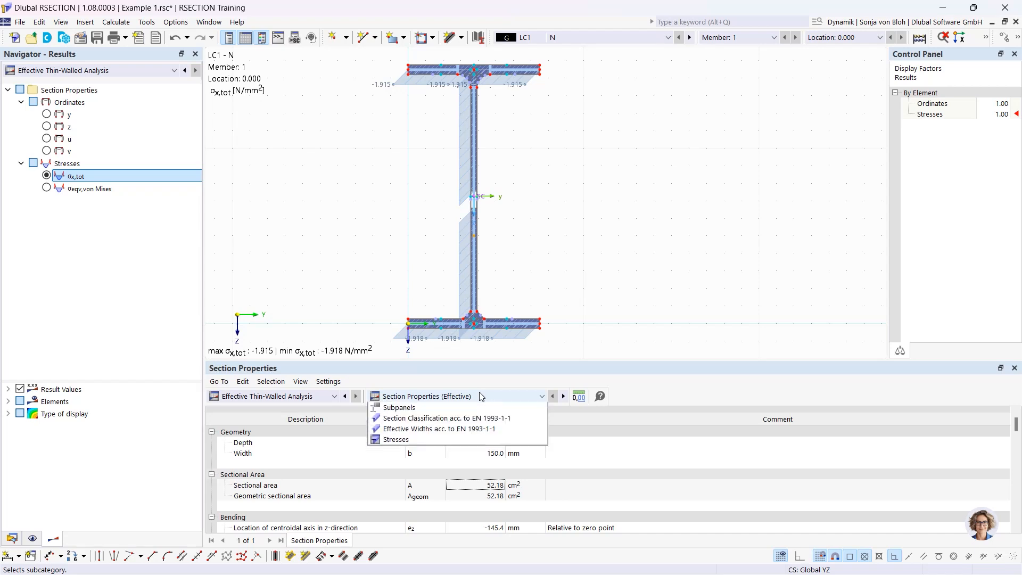
pyautogui.click(456, 429)
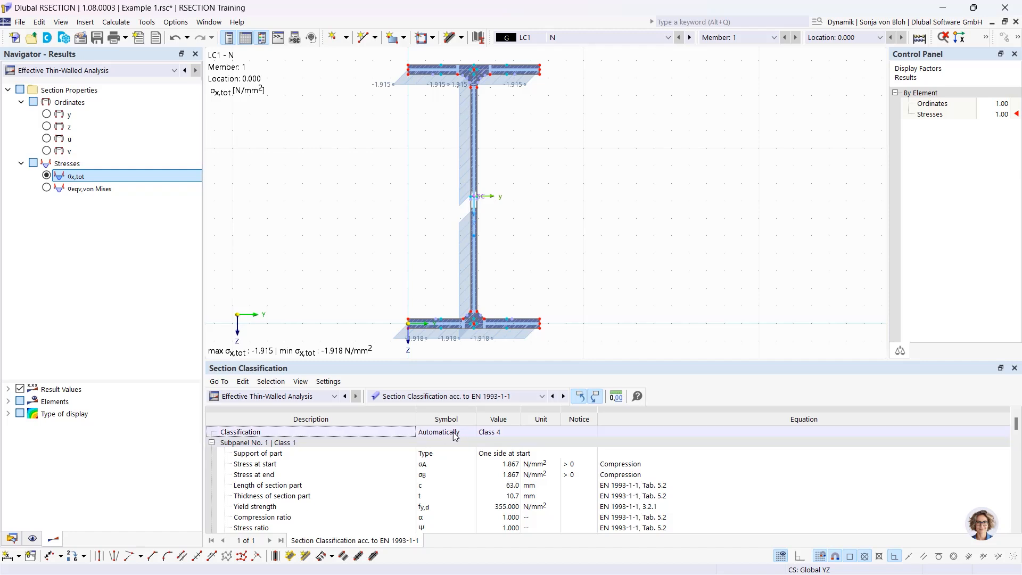
pyautogui.click(449, 433)
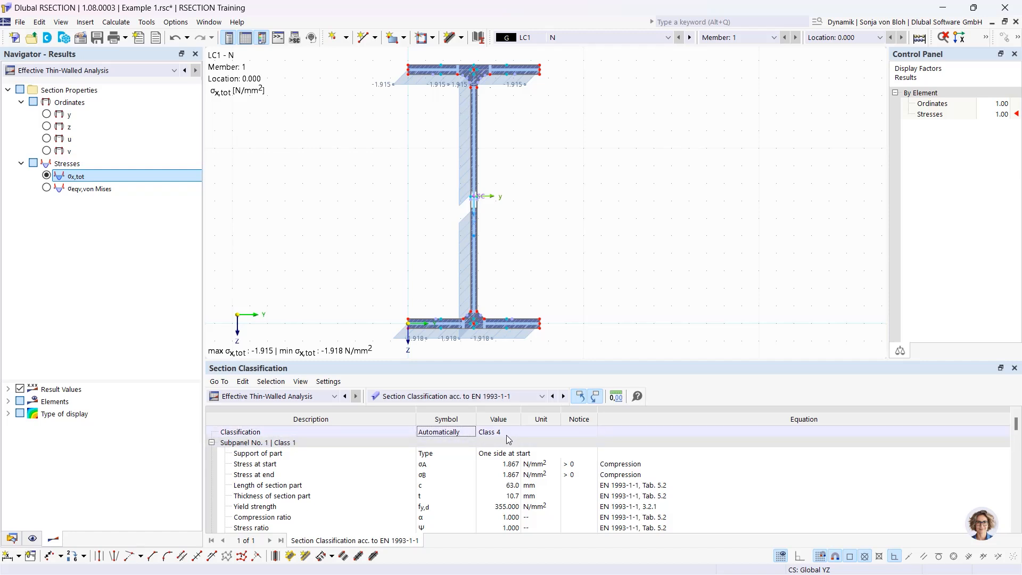
pyautogui.click(475, 197)
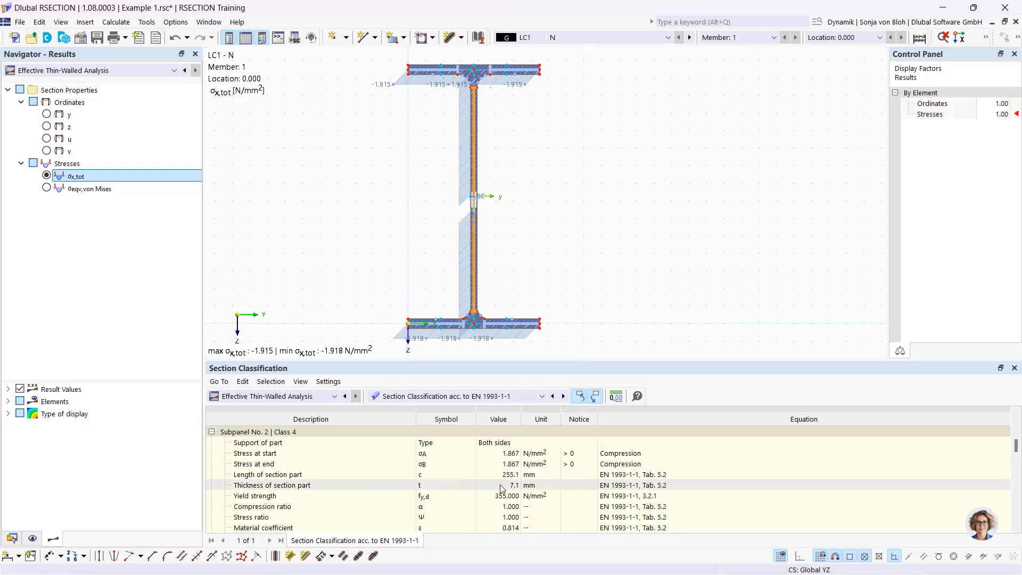
pyautogui.moveTo(463, 360); pyautogui.dragTo(464, 238)
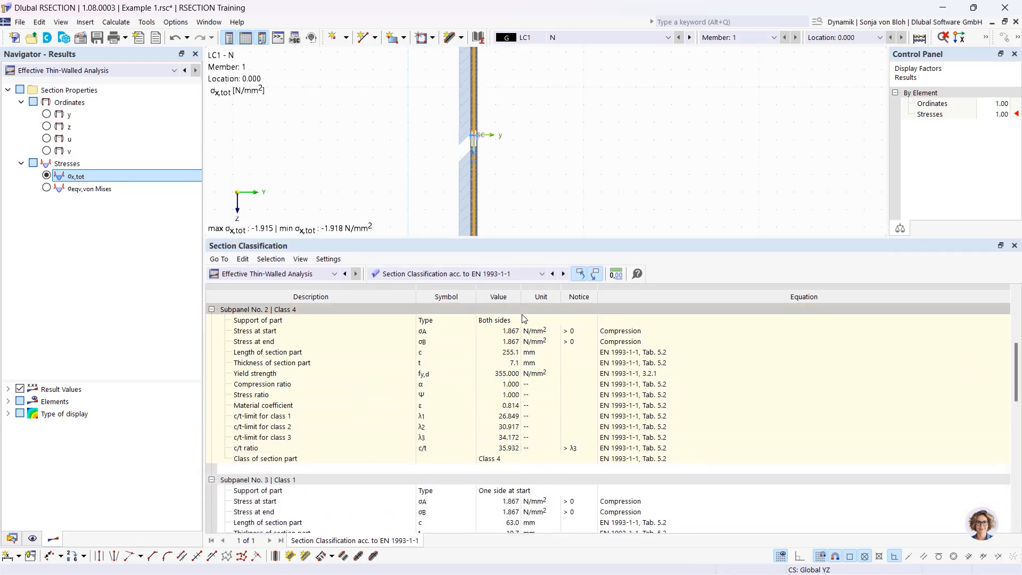
# Step: Show the Effective Widths acc. to EN 1993-1-1 result table for the subpanels
pyautogui.click(541, 274)
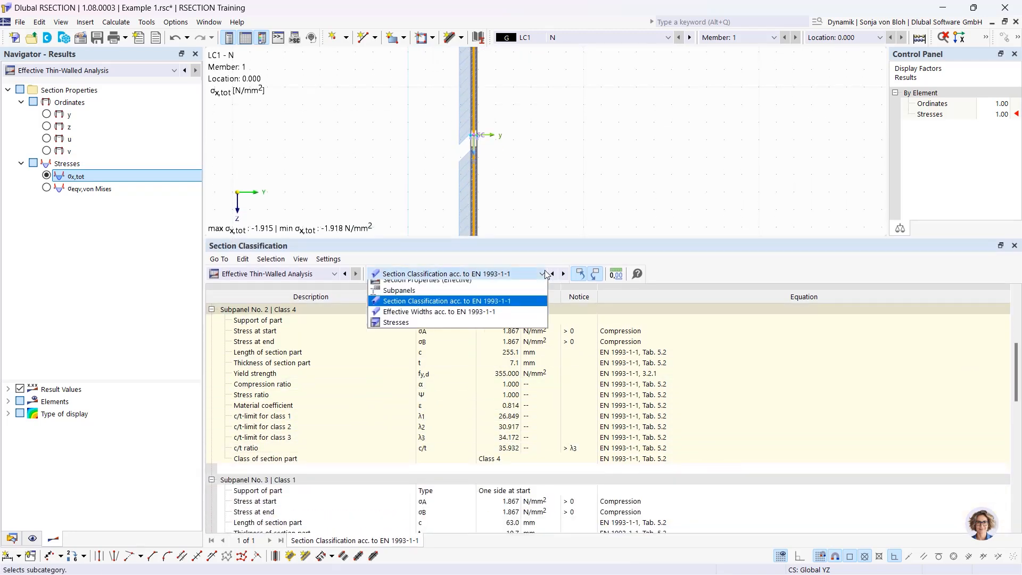
pyautogui.click(468, 318)
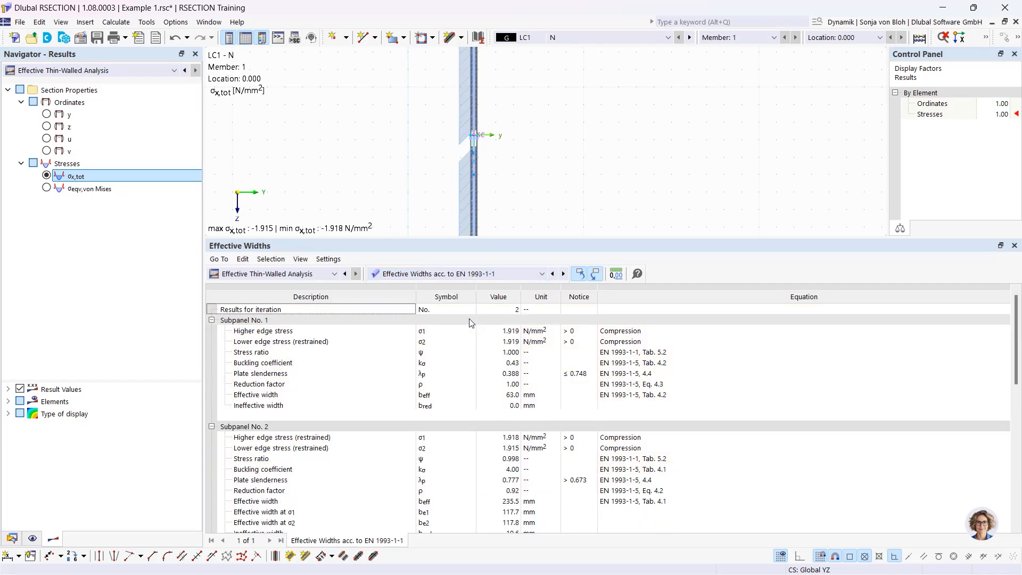
# Step: Examine the effective widths of the web subpanel, then switch the results to load case LC2 My for comparison
pyautogui.click(472, 193)
pyautogui.scroll(-3, 426, 452)
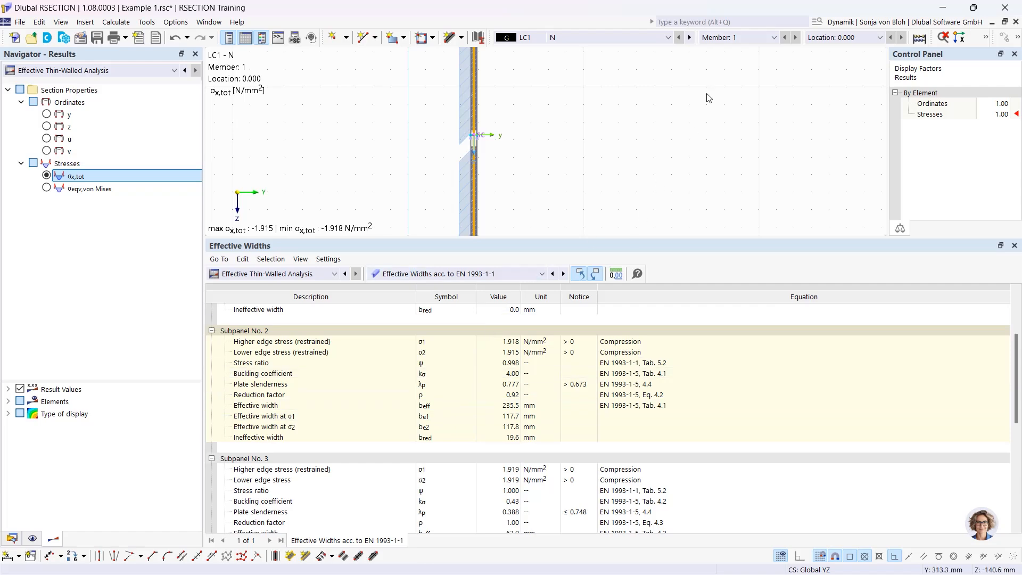
pyautogui.click(667, 37)
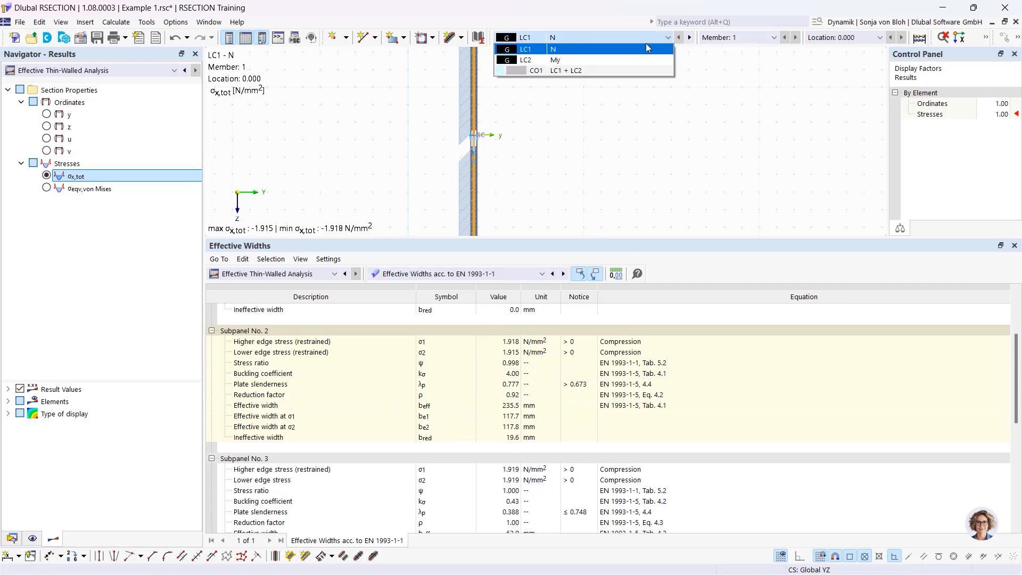
pyautogui.click(607, 59)
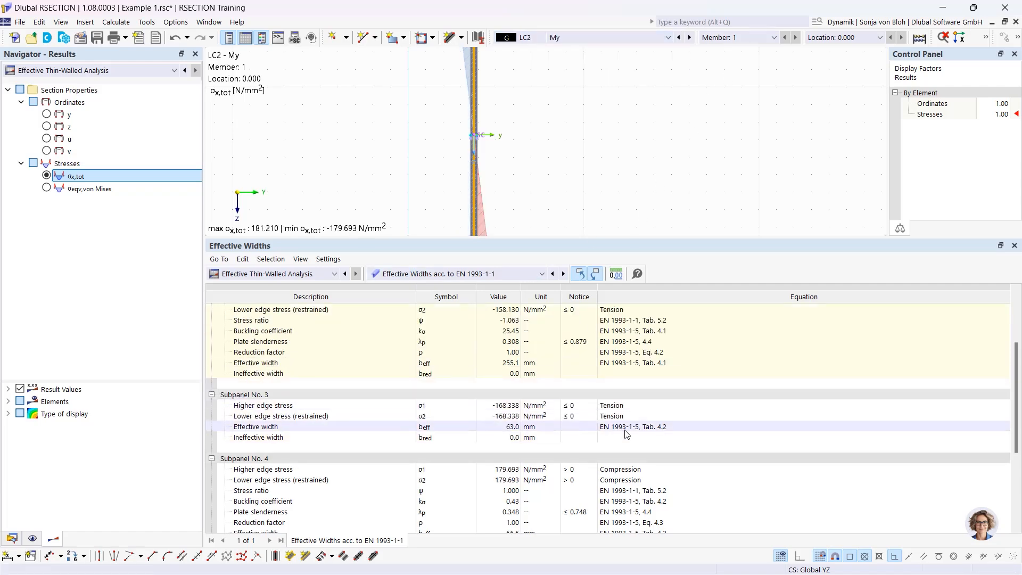
pyautogui.scroll(3, 626, 434)
# Step: Show the Section Classification acc. to EN 1993-1-1 for LC2 and bring the whole section with its stress diagram into view
pyautogui.click(542, 274)
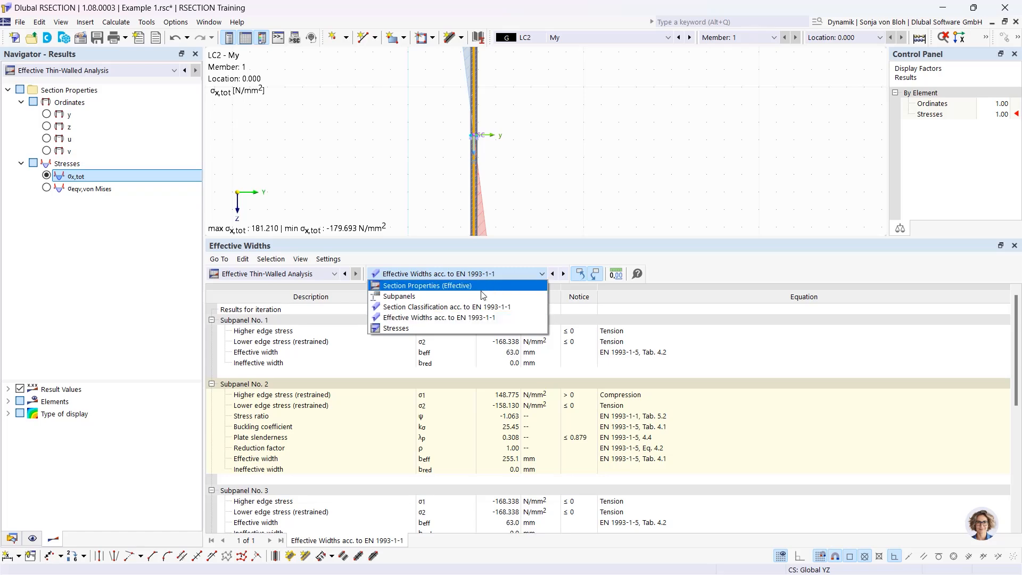
pyautogui.click(458, 307)
pyautogui.scroll(5, 464, 389)
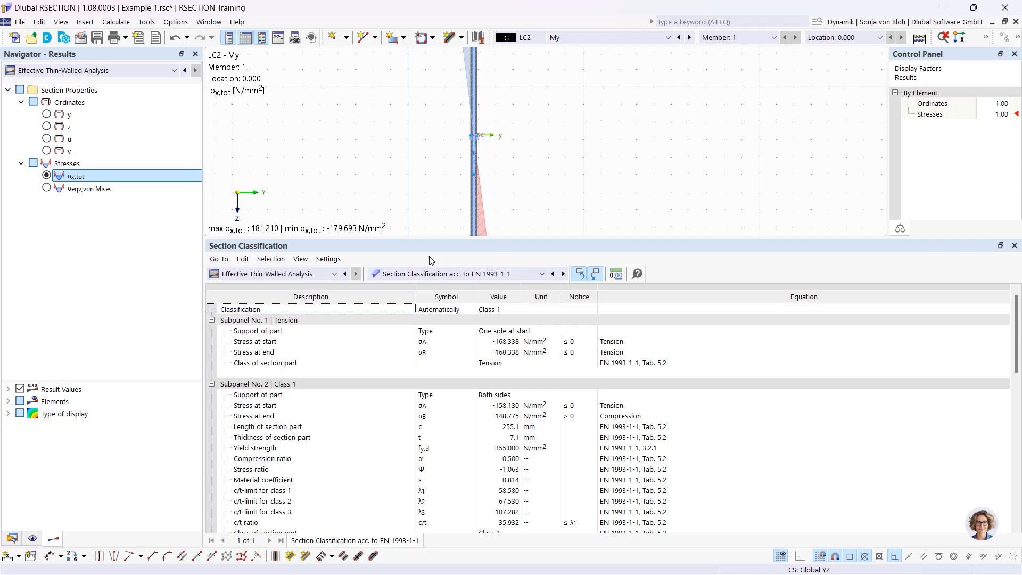
pyautogui.scroll(-4, 411, 187)
pyautogui.scroll(1, 402, 188)
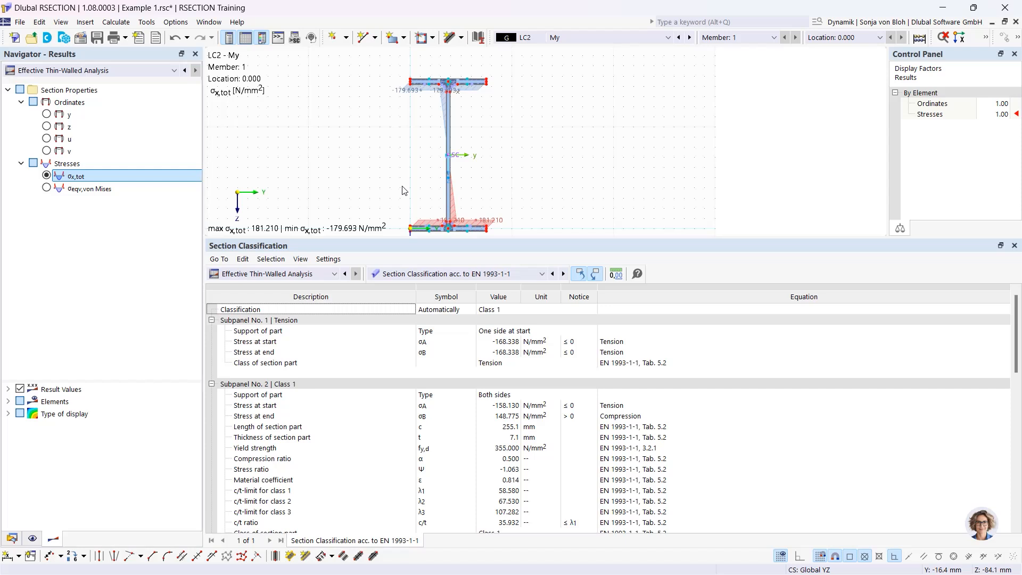
# Step: Switch the results to load combination CO1 and enlarge the graphics area to examine the section's σx,tot stress diagram
pyautogui.click(579, 38)
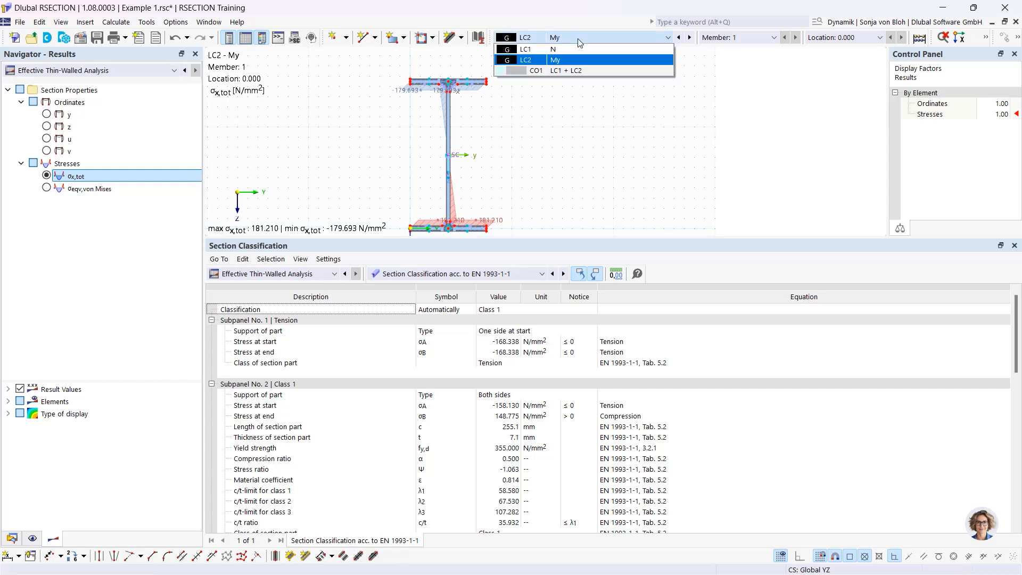
pyautogui.click(559, 71)
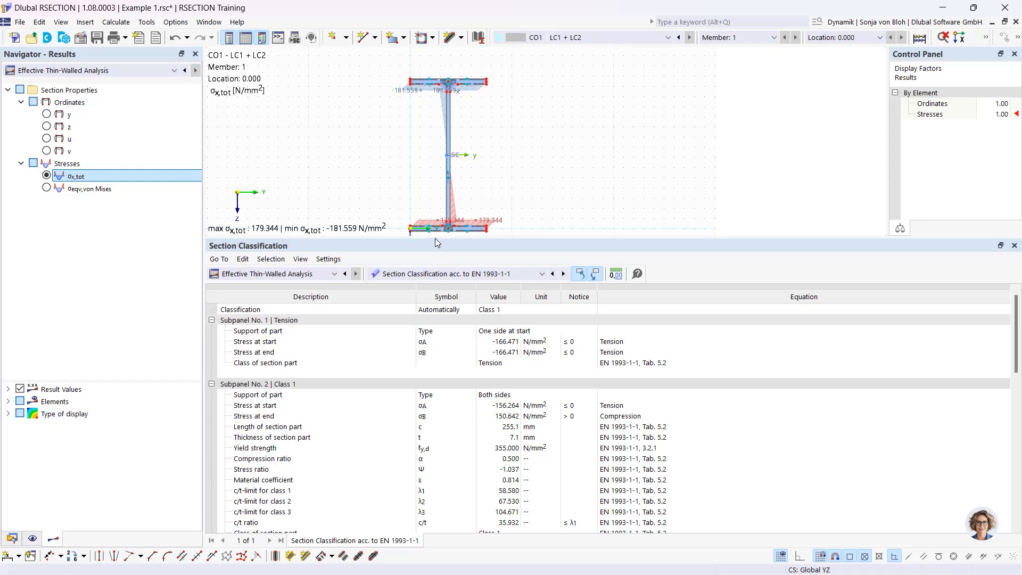
pyautogui.moveTo(435, 238); pyautogui.dragTo(418, 329)
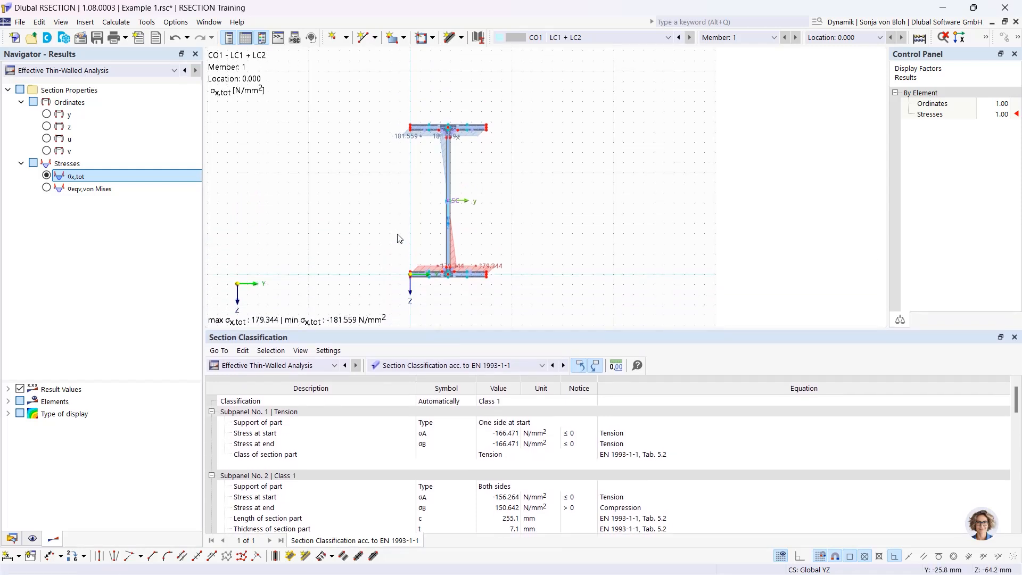
pyautogui.scroll(2, 398, 228)
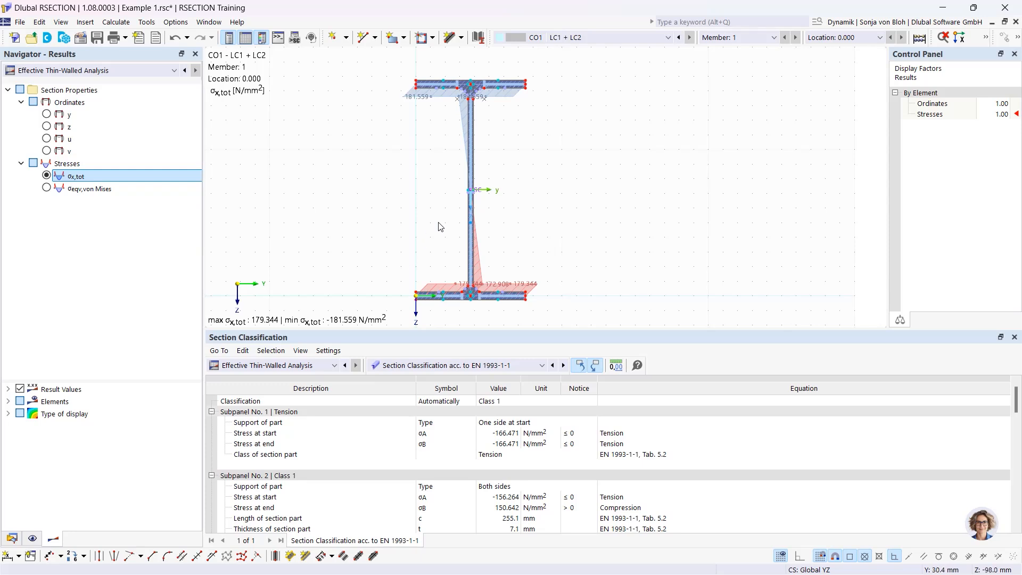
pyautogui.scroll(1, 461, 244)
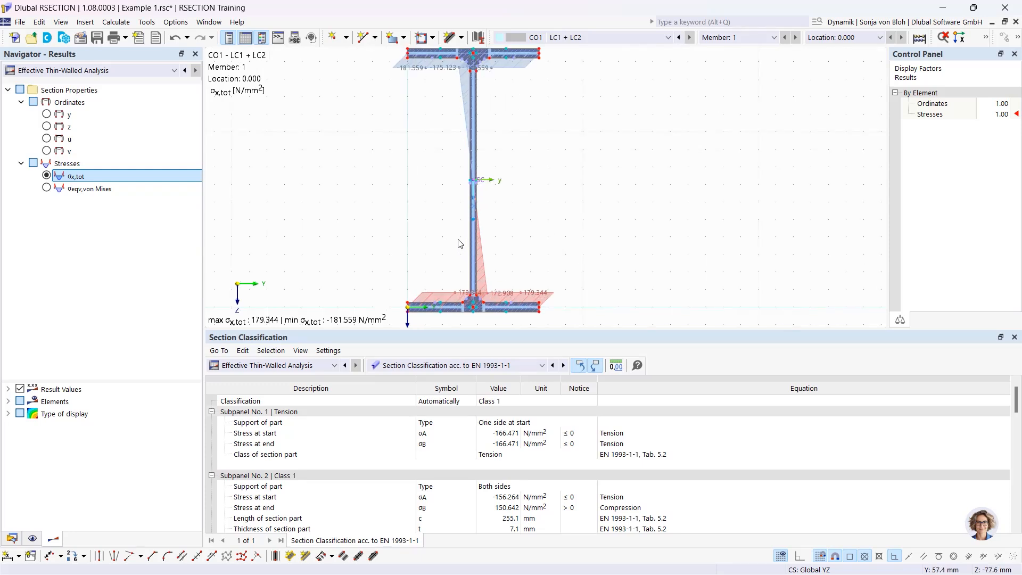
pyautogui.scroll(-2, 460, 229)
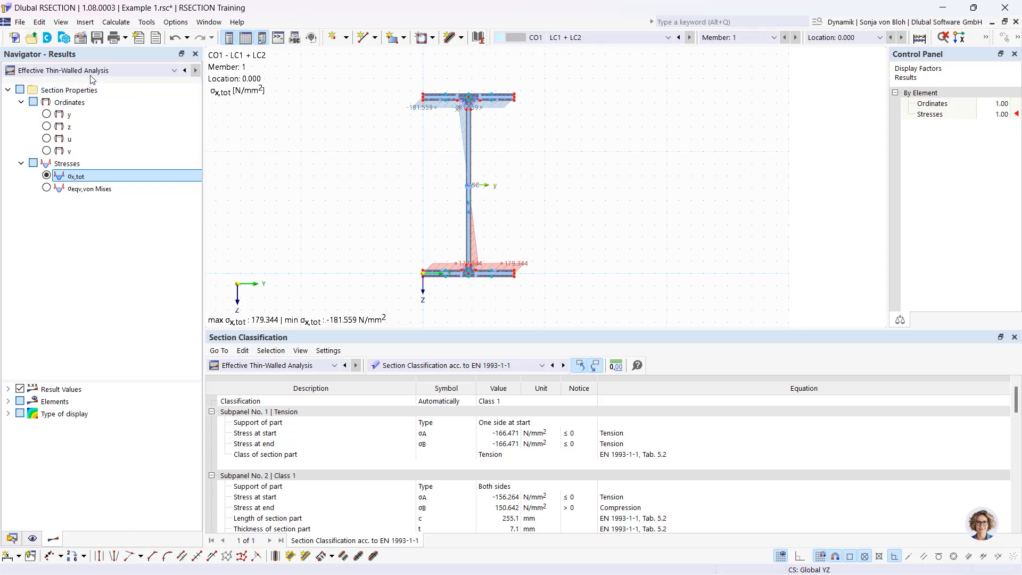
# Step: Create a new model Example 2 using Thin-Walled Analysis and the Effective / Steel / Aluminum section add-on to EN 1993-1-1 and EN 1993-1-5
pyautogui.click(22, 40)
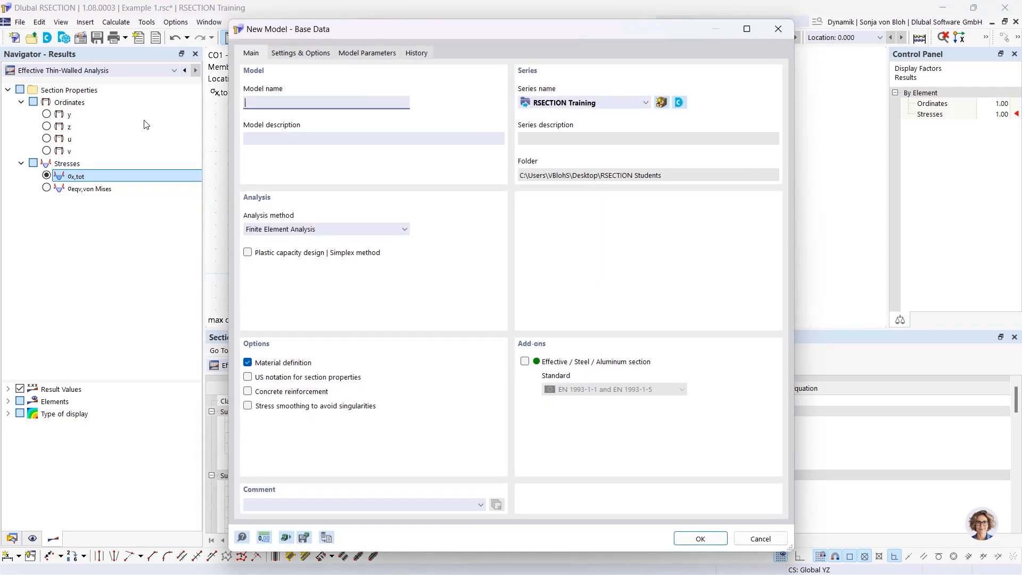
pyautogui.write('Example 2')
pyautogui.click(365, 230)
pyautogui.click(342, 251)
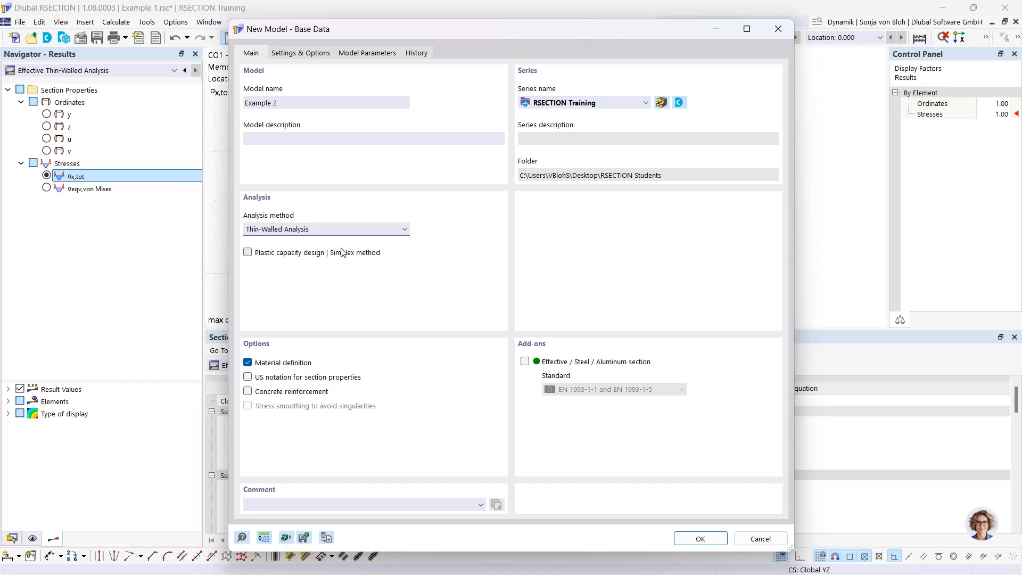
pyautogui.click(525, 361)
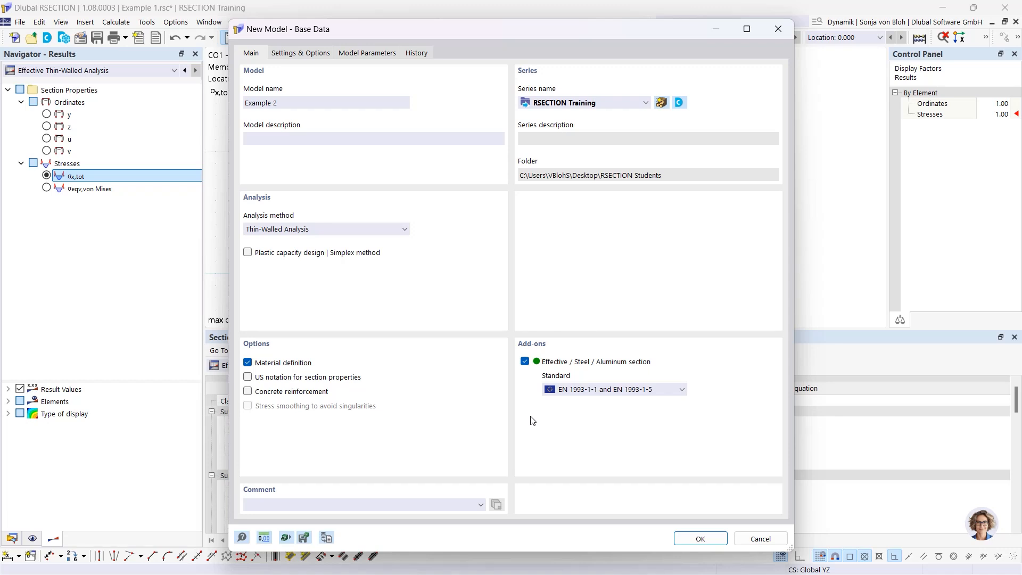
pyautogui.click(603, 392)
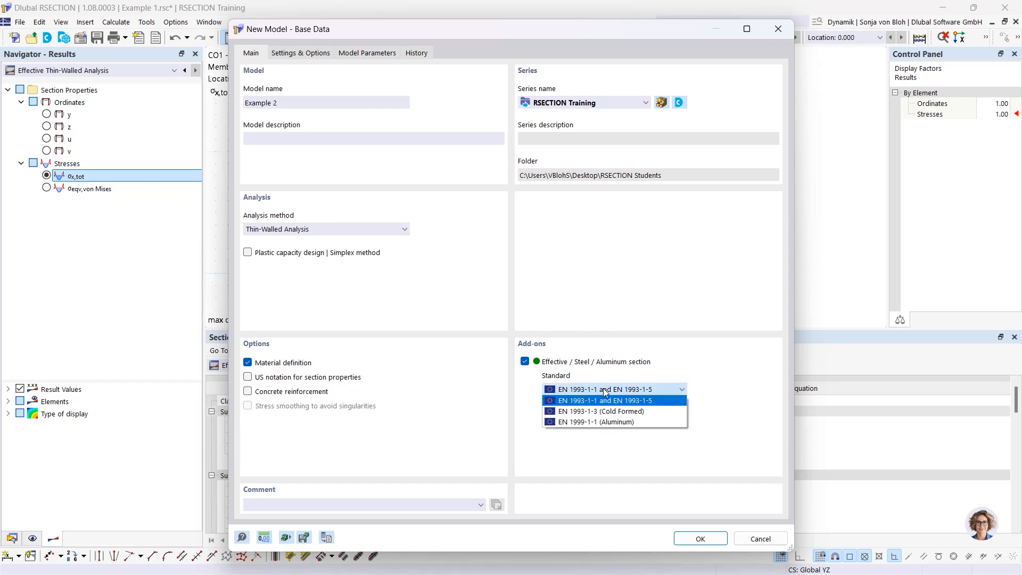
pyautogui.click(604, 391)
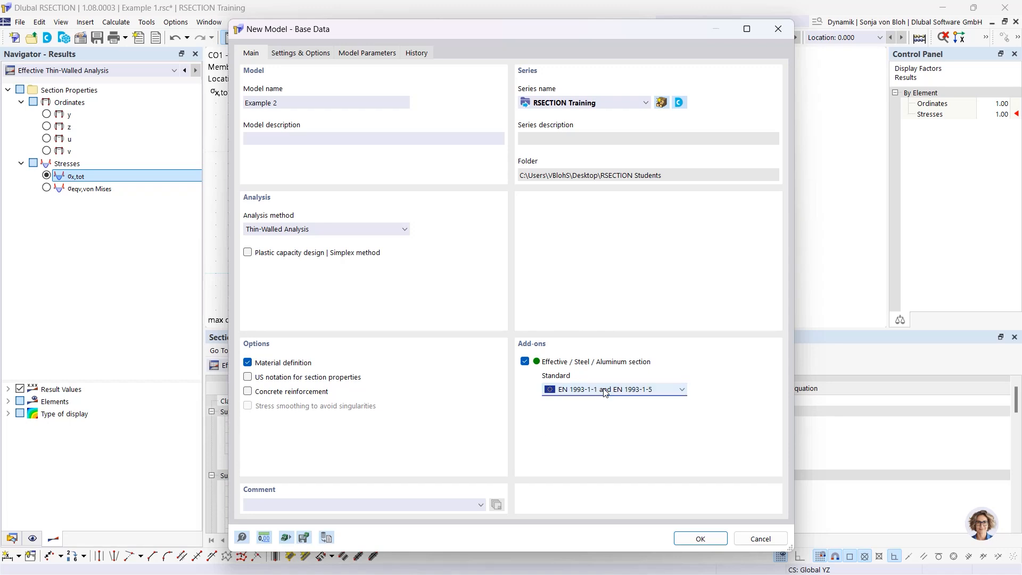
pyautogui.click(700, 539)
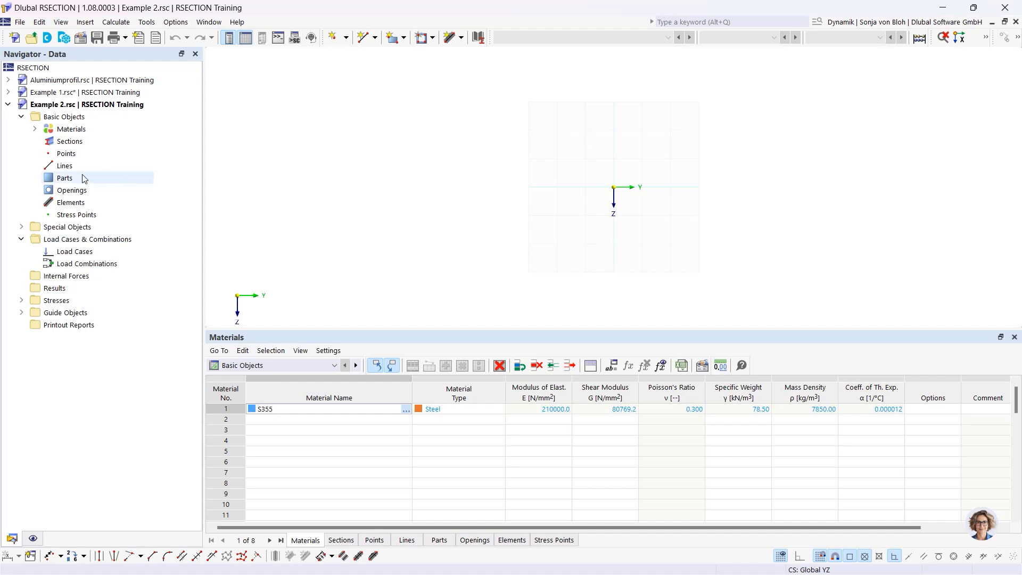
# Step: Replace the model's material 1 with S235 steel to EN 1993-1-1:2005-05 from the material library
pyautogui.click(34, 129)
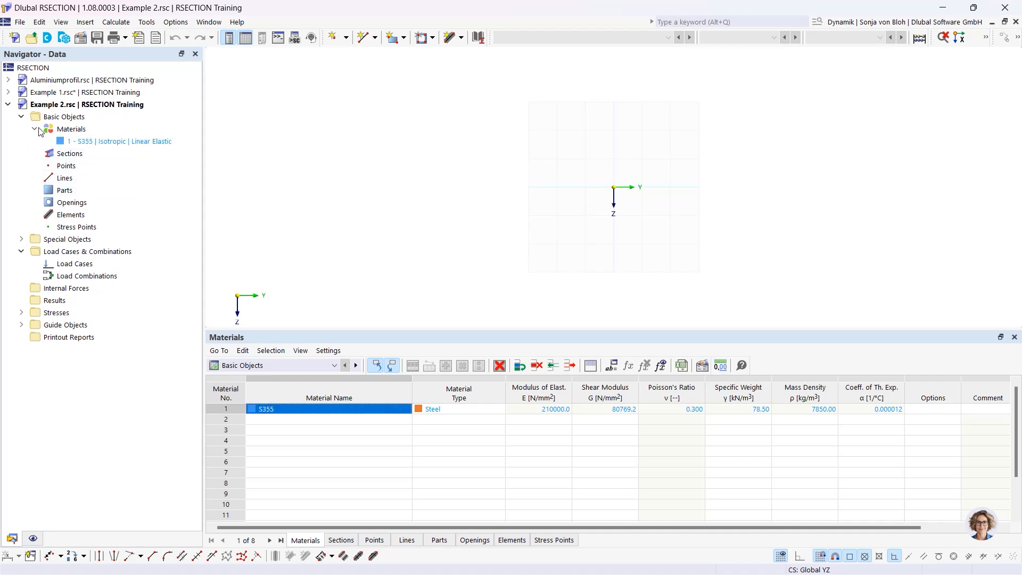
pyautogui.doubleClick(110, 142)
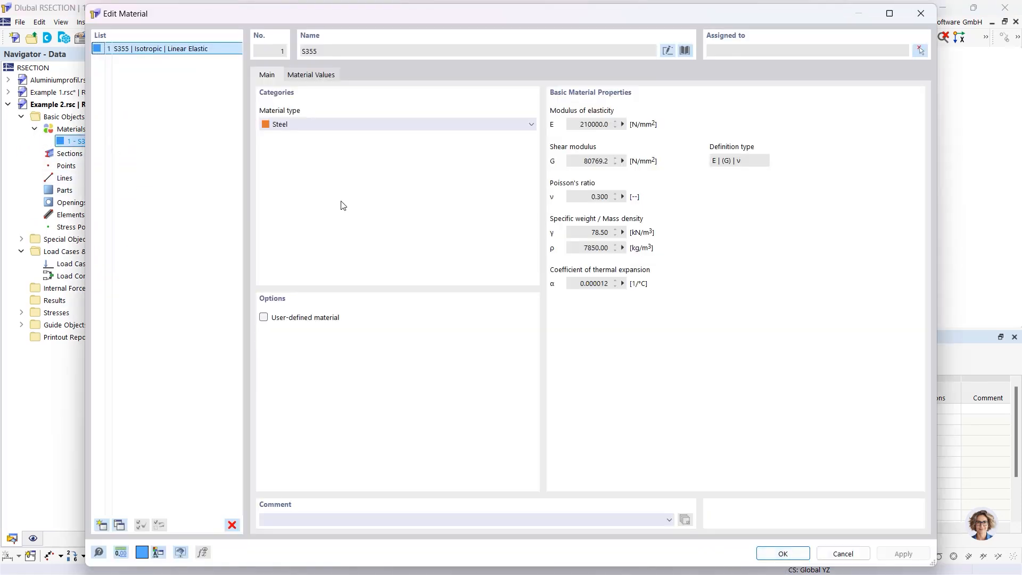
pyautogui.click(685, 51)
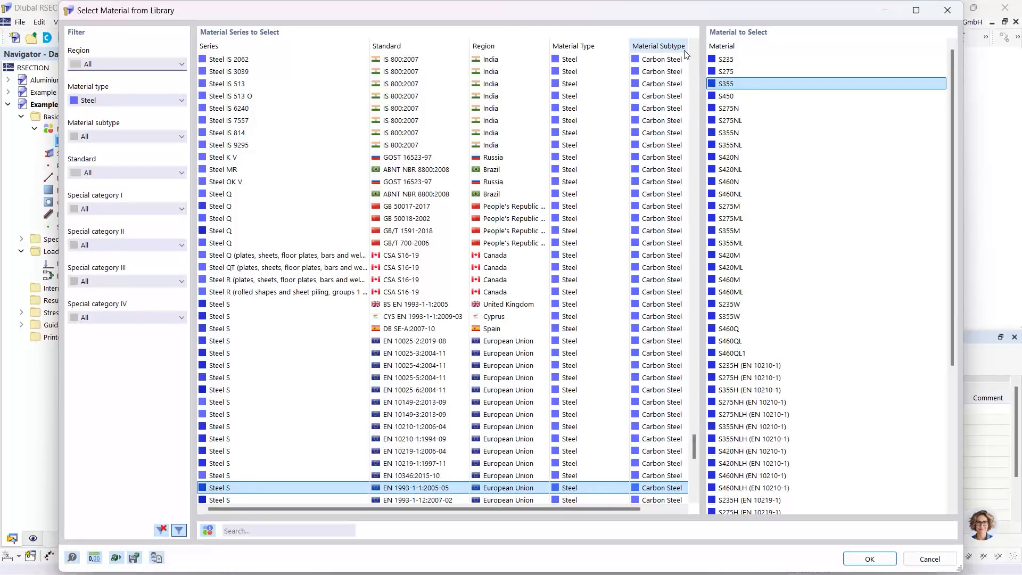
pyautogui.click(267, 530)
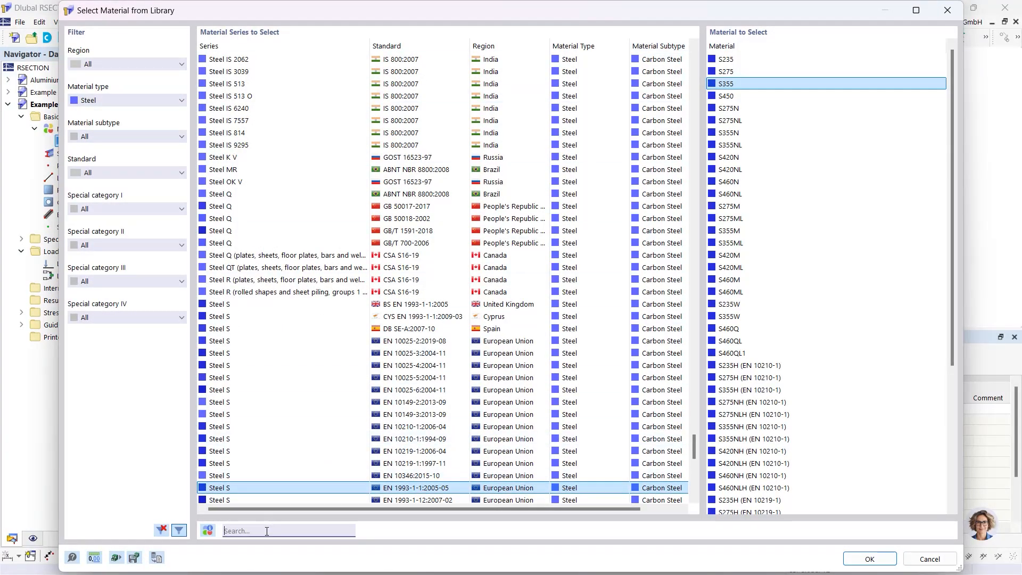
pyautogui.write('S23')
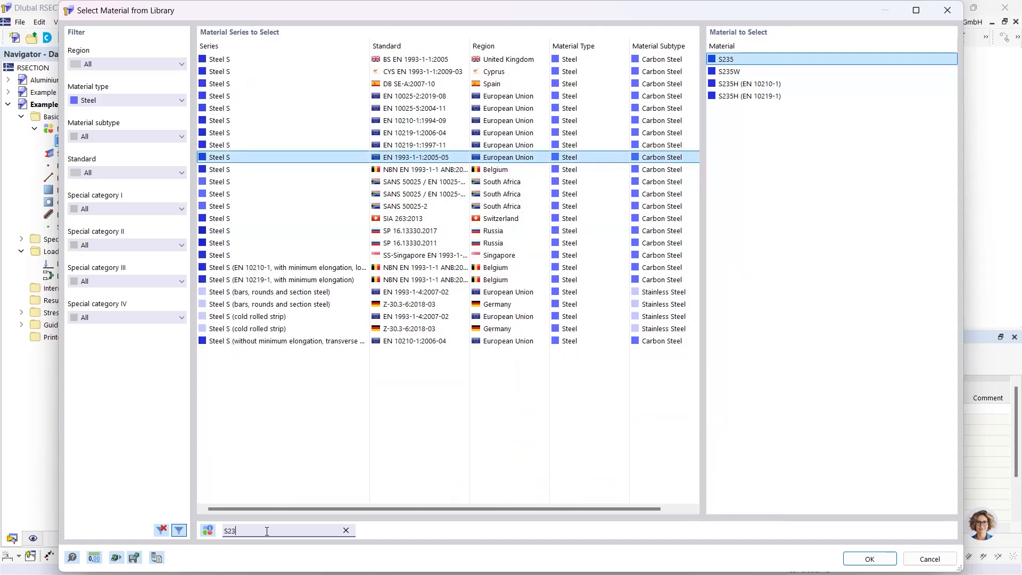
pyautogui.write('5')
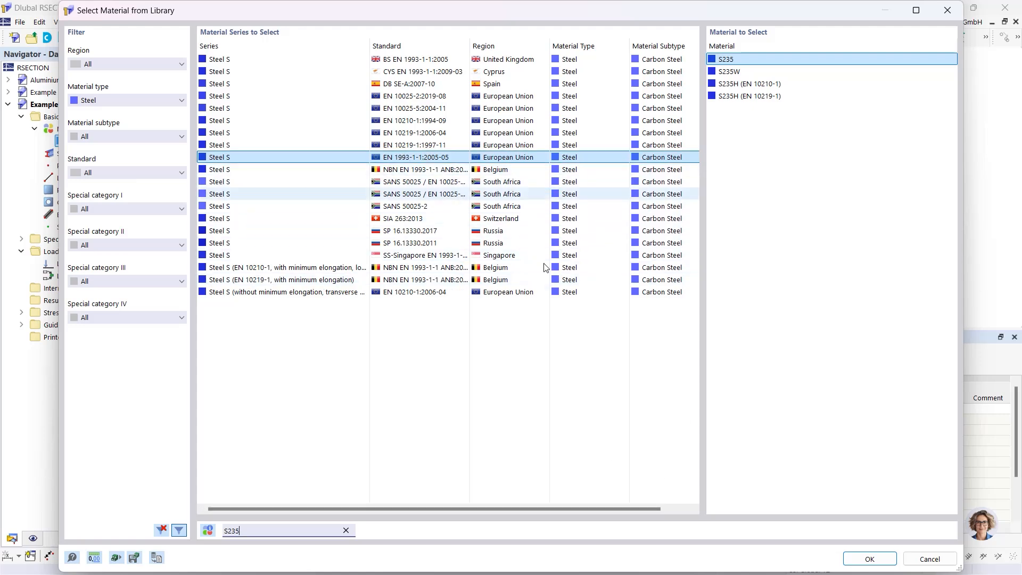
pyautogui.click(869, 559)
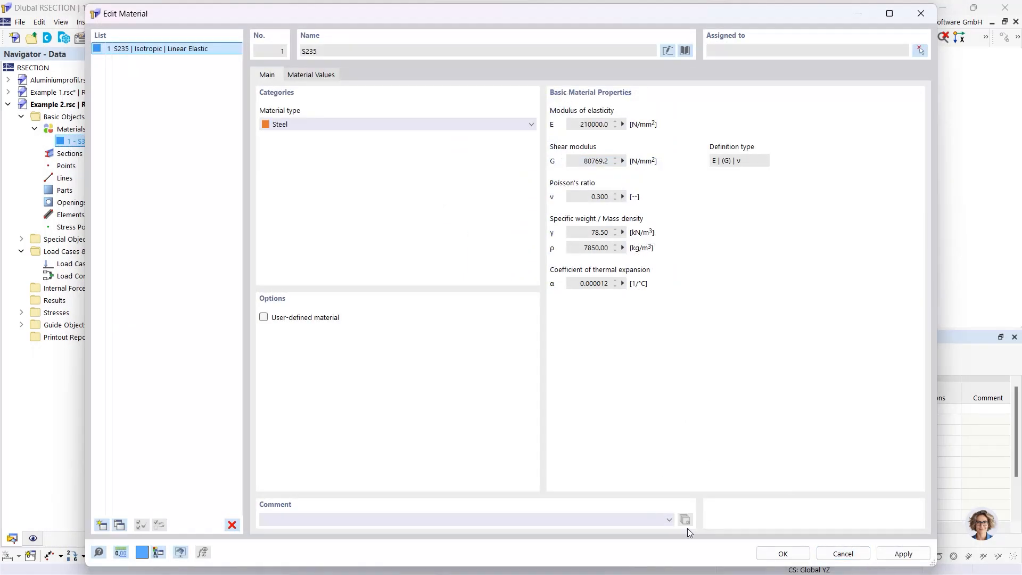
pyautogui.click(783, 554)
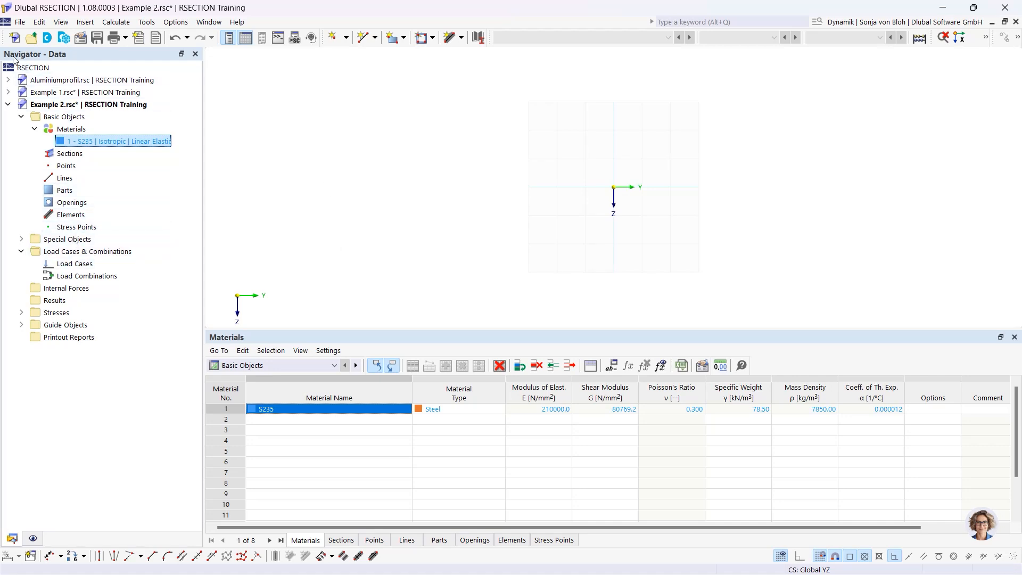
# Step: Start a new section and look up IPE 200 by name, choosing the IPEa 200 profile
pyautogui.rightClick(70, 154)
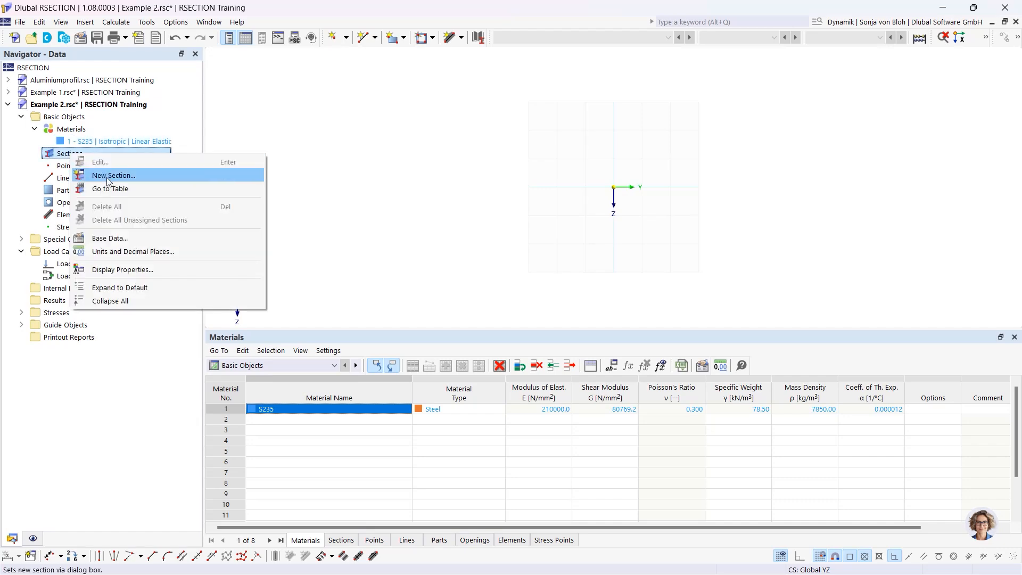
pyautogui.click(108, 176)
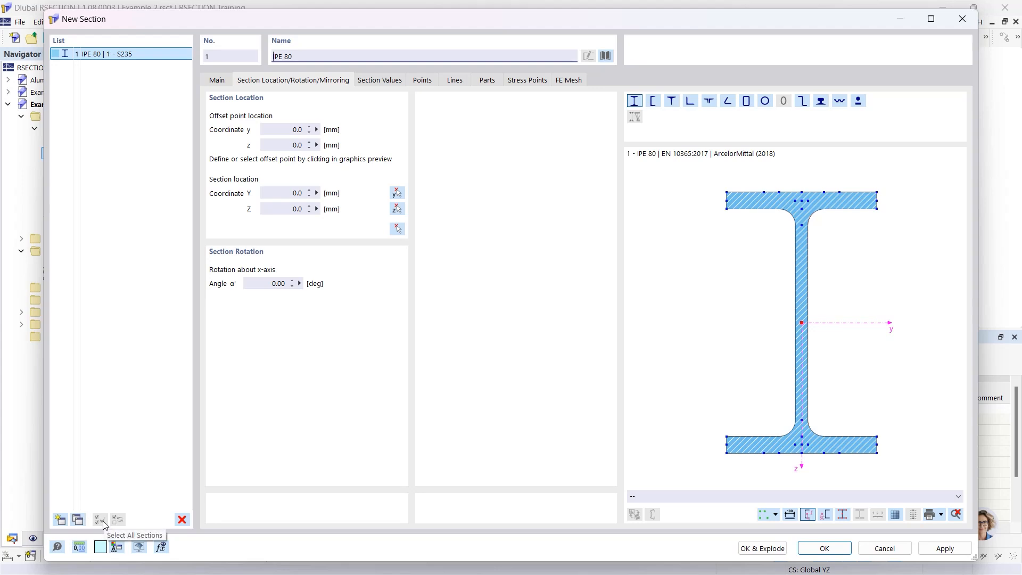
pyautogui.click(324, 57)
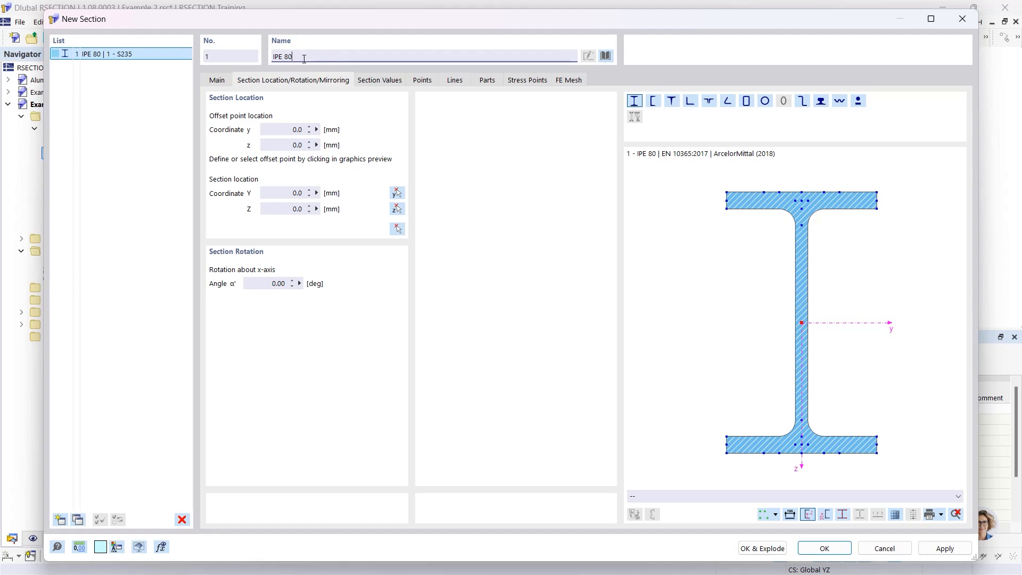
pyautogui.doubleClick(285, 57)
pyautogui.write('2')
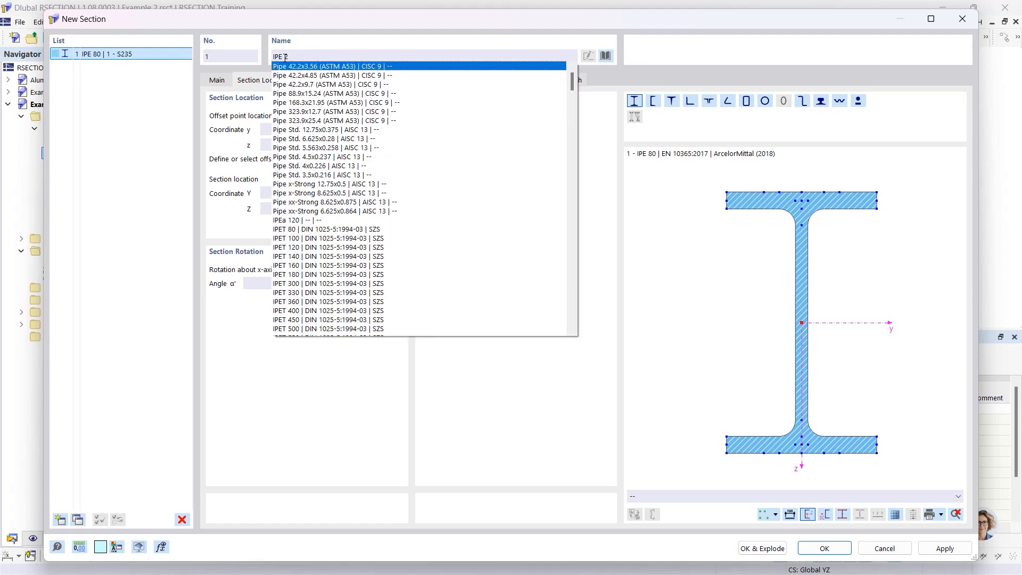
pyautogui.write('00')
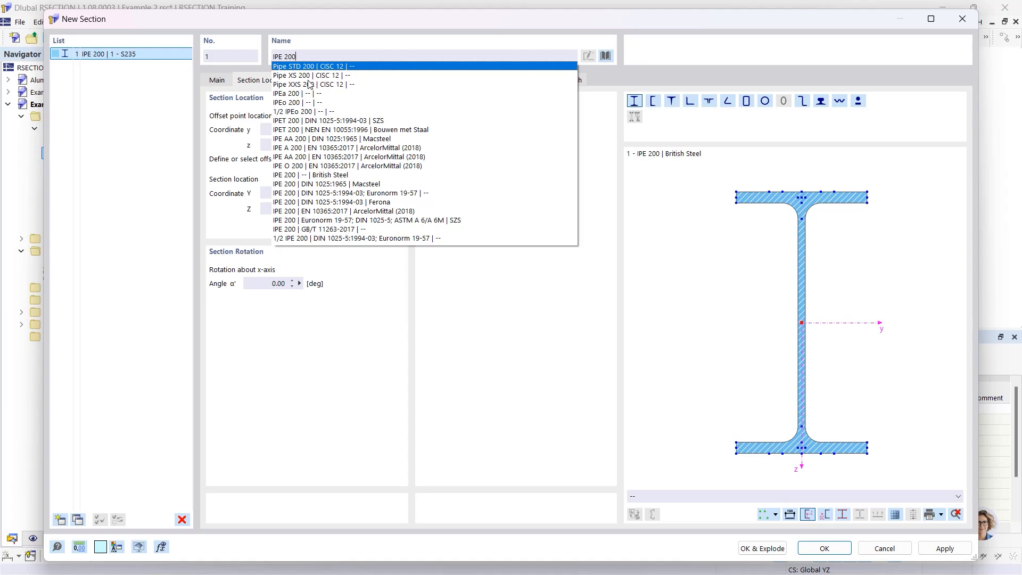
pyautogui.click(290, 94)
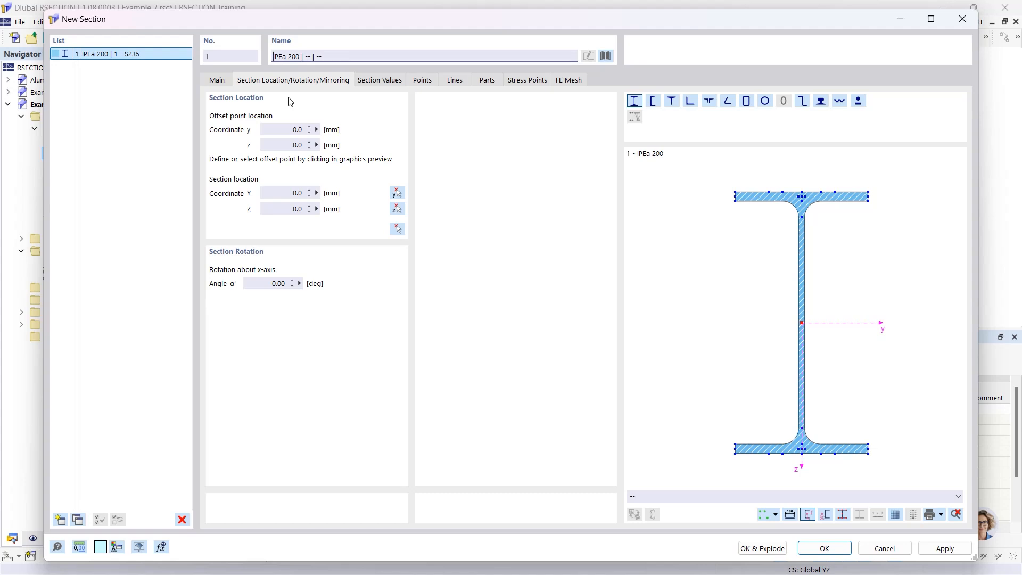
# Step: Open the standardized L-angle sections in the section library and search for L 200x15
pyautogui.click(606, 56)
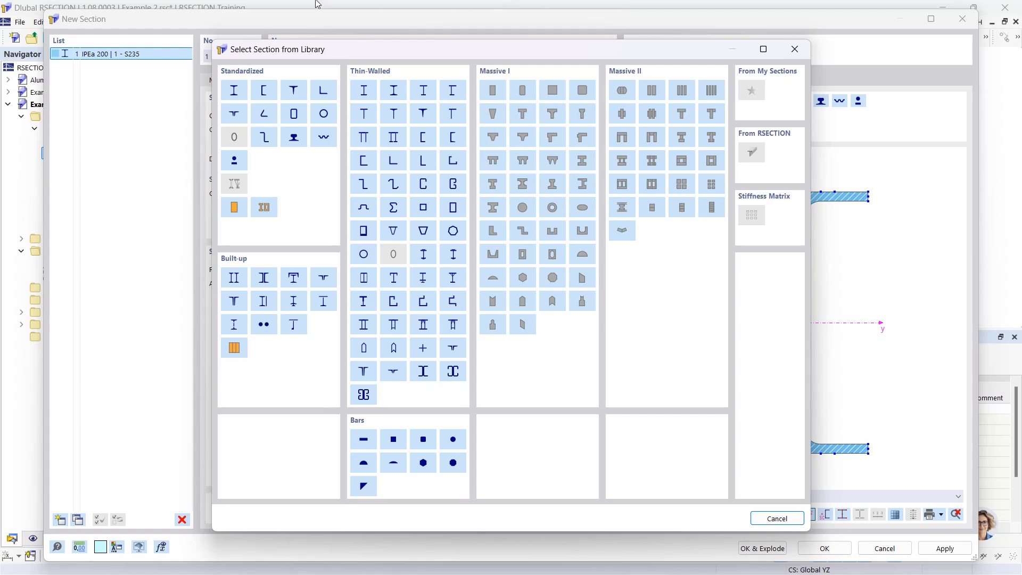
pyautogui.click(323, 100)
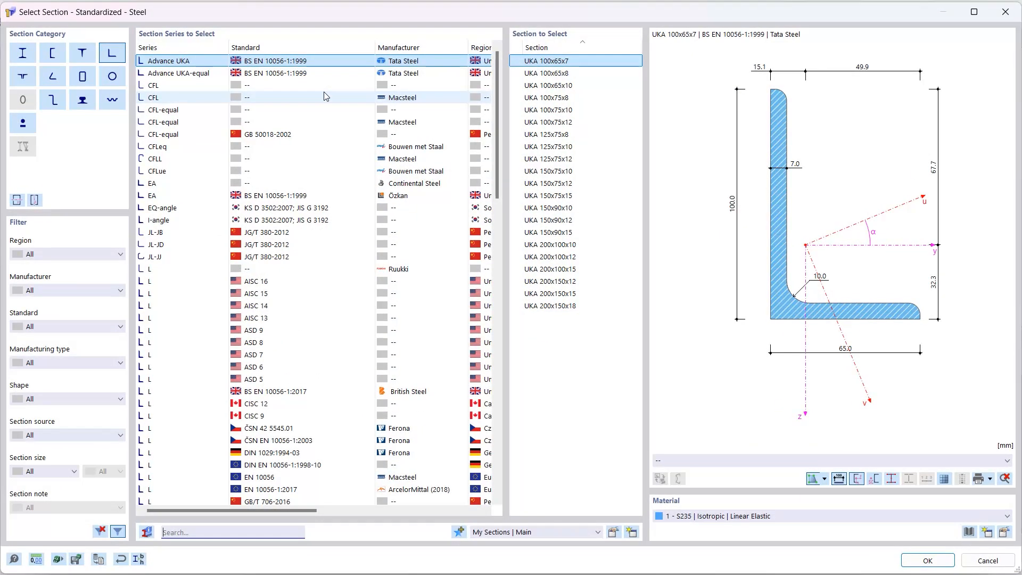
pyautogui.click(190, 531)
pyautogui.write('L 20')
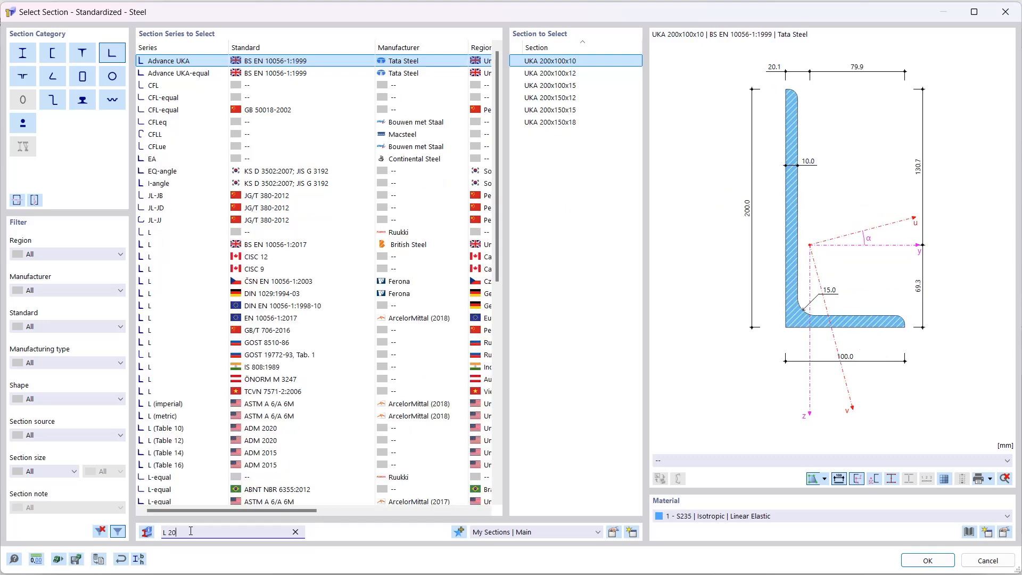
pyautogui.write('0x')
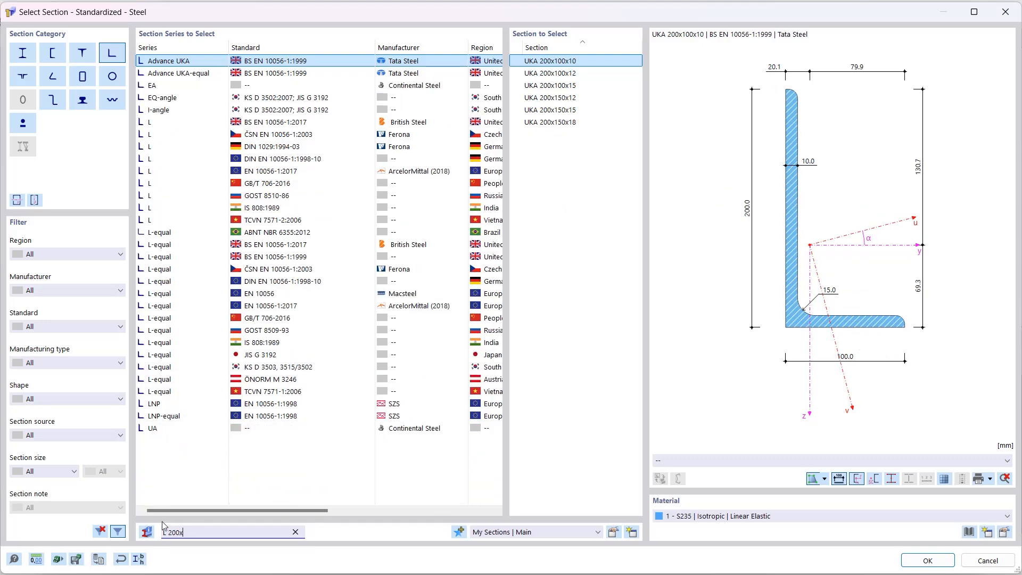
pyautogui.write('15')
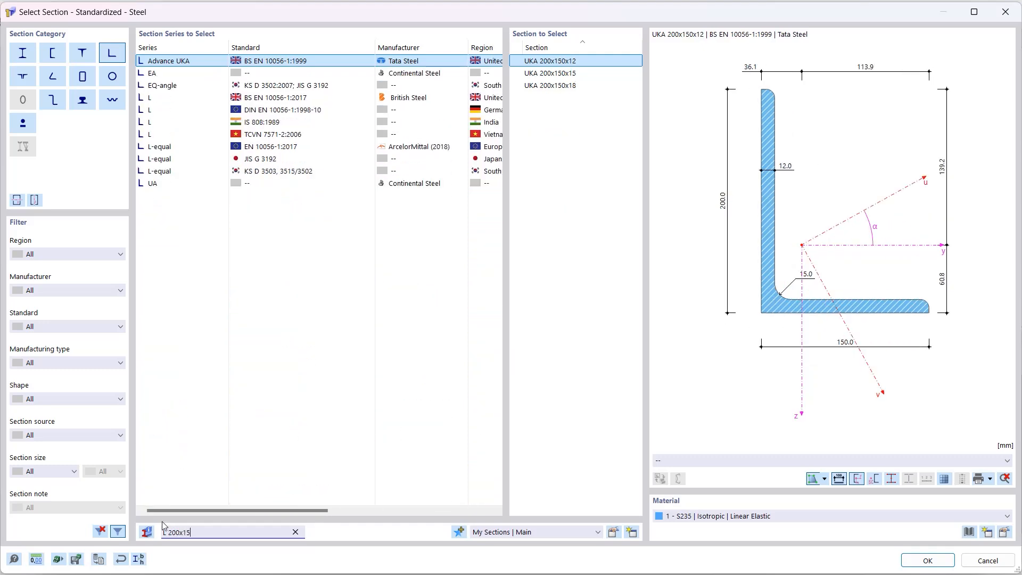
# Step: Filter the angle sections for L 200x150x12 and choose the DIN EN 10056-1:1998-10 profile
pyautogui.write('0x')
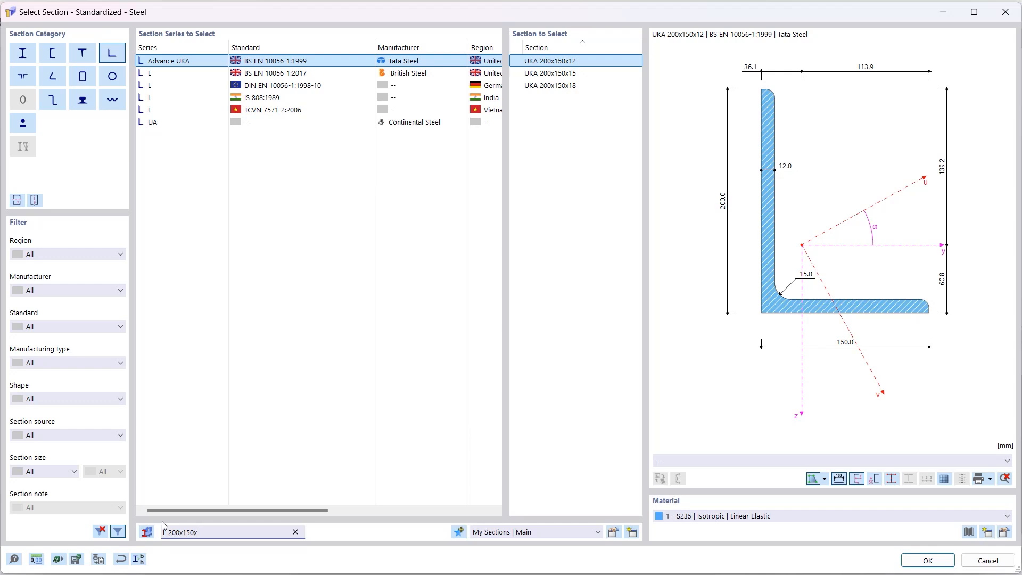
pyautogui.write('12')
pyautogui.click(276, 85)
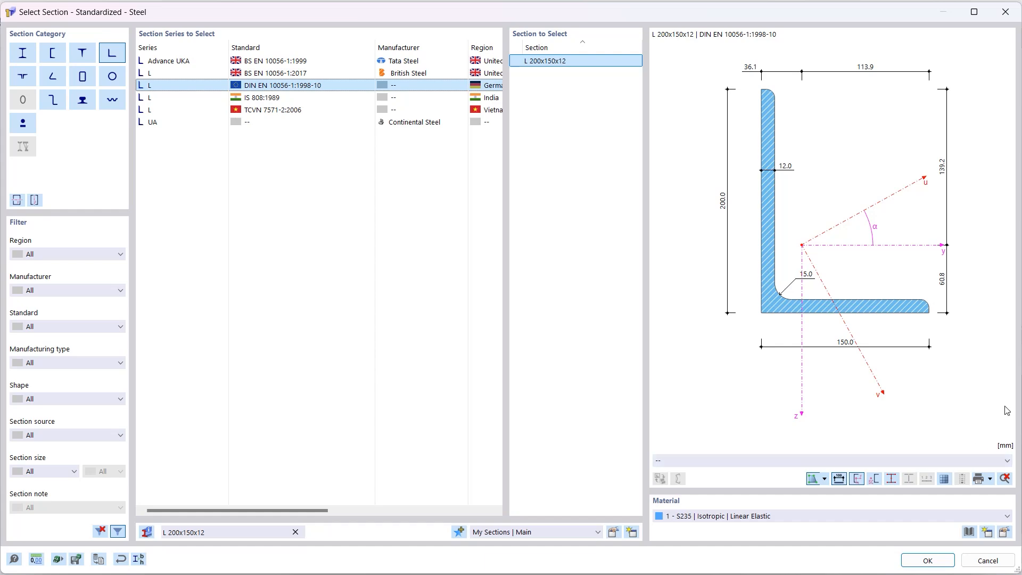
pyautogui.click(927, 560)
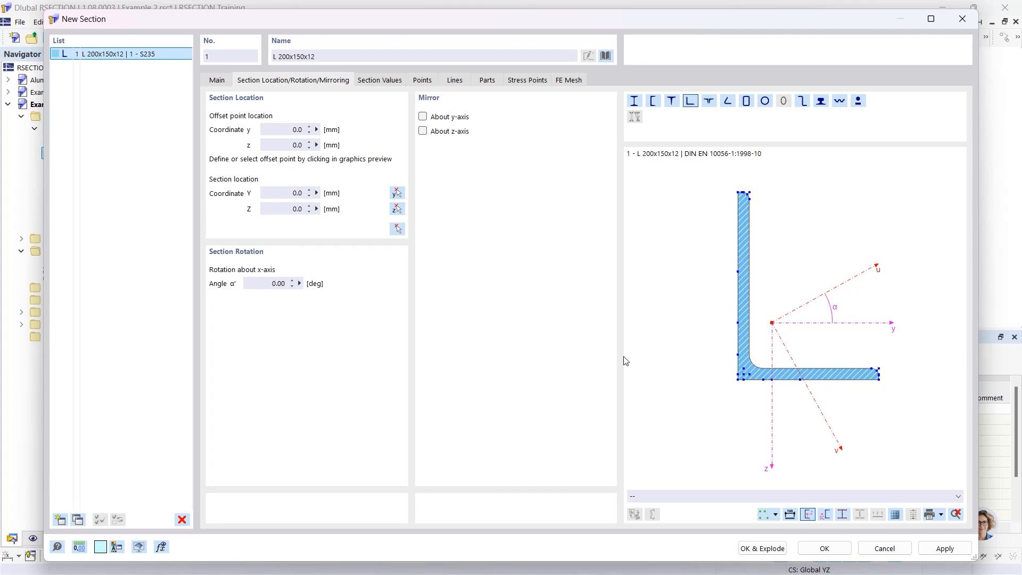
# Step: Mirror the angle section about the y-axis and rotate it 90 degrees about the x-axis
pyautogui.click(423, 116)
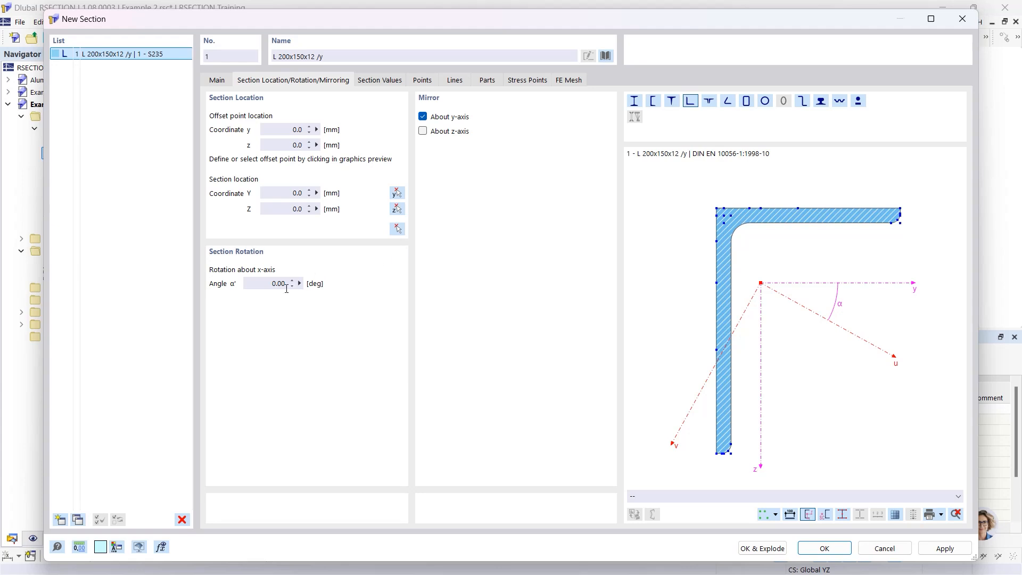
pyautogui.click(264, 285)
pyautogui.write('90')
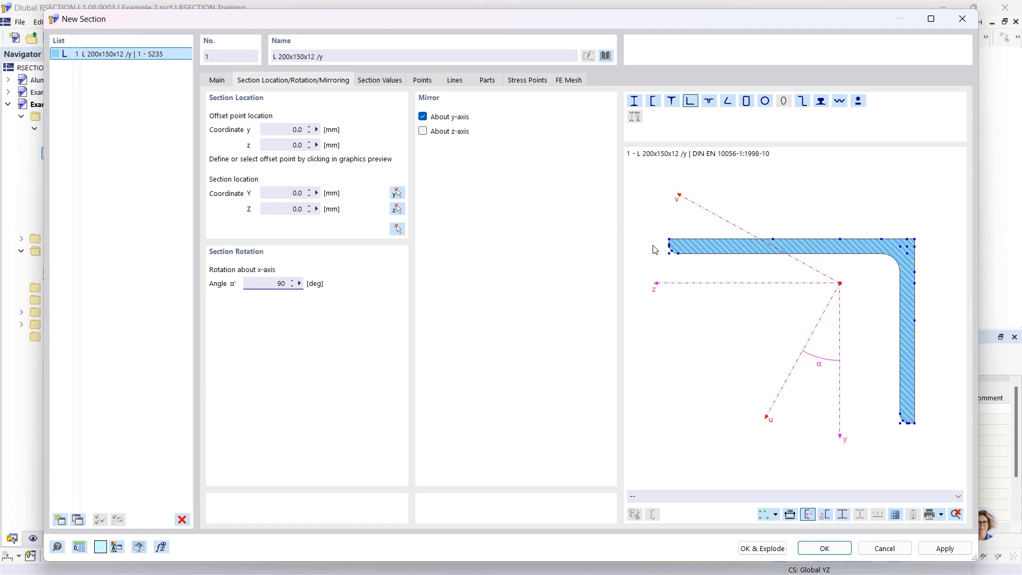
# Step: Use the mid-thickness point at the horizontal leg's free end as offset point and place the section with it at the origin
pyautogui.scroll(4, 677, 242)
pyautogui.scroll(3, 676, 242)
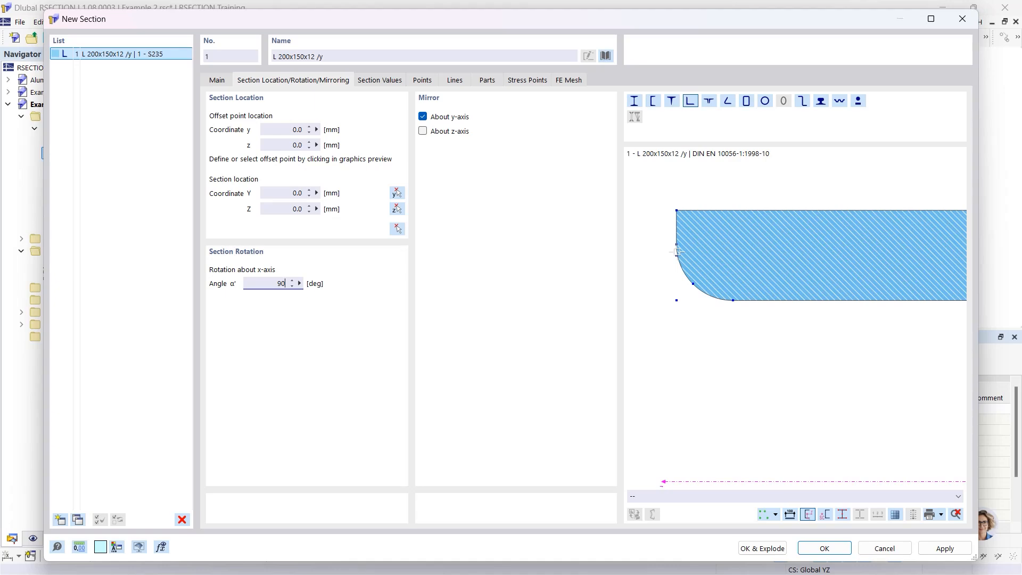
pyautogui.click(676, 255)
pyautogui.click(289, 195)
pyautogui.click(397, 230)
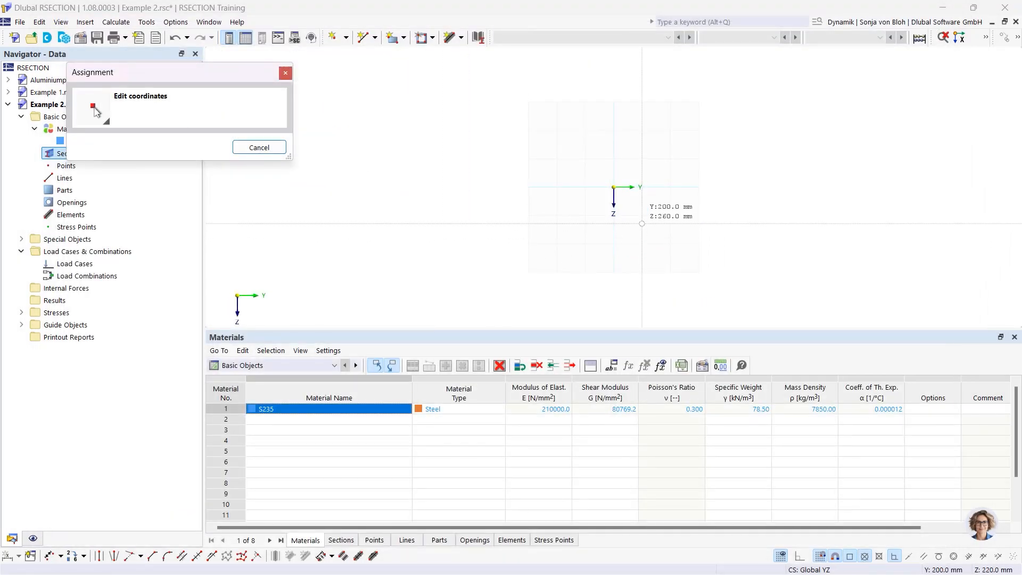
pyautogui.scroll(5, 612, 192)
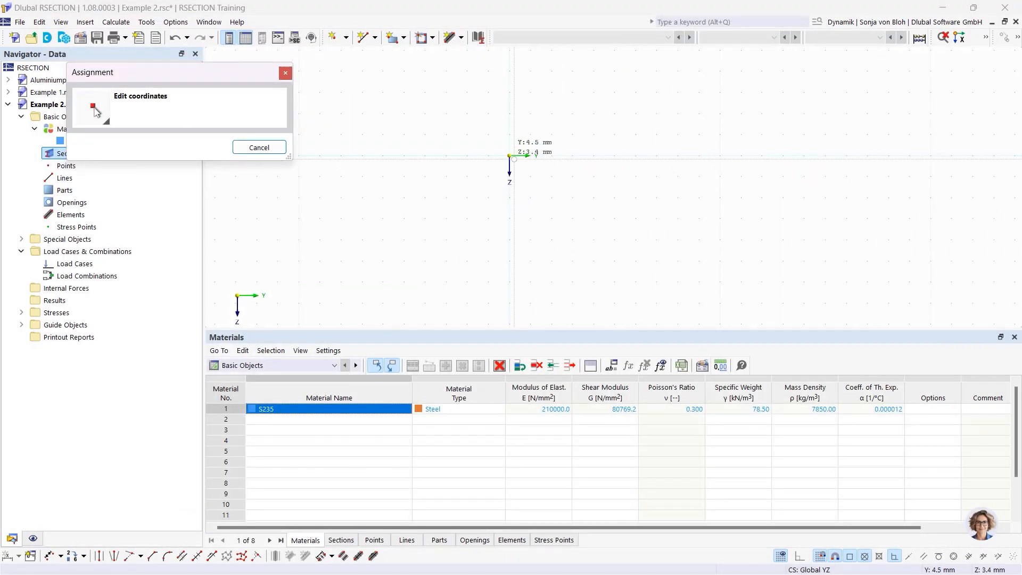
pyautogui.click(512, 157)
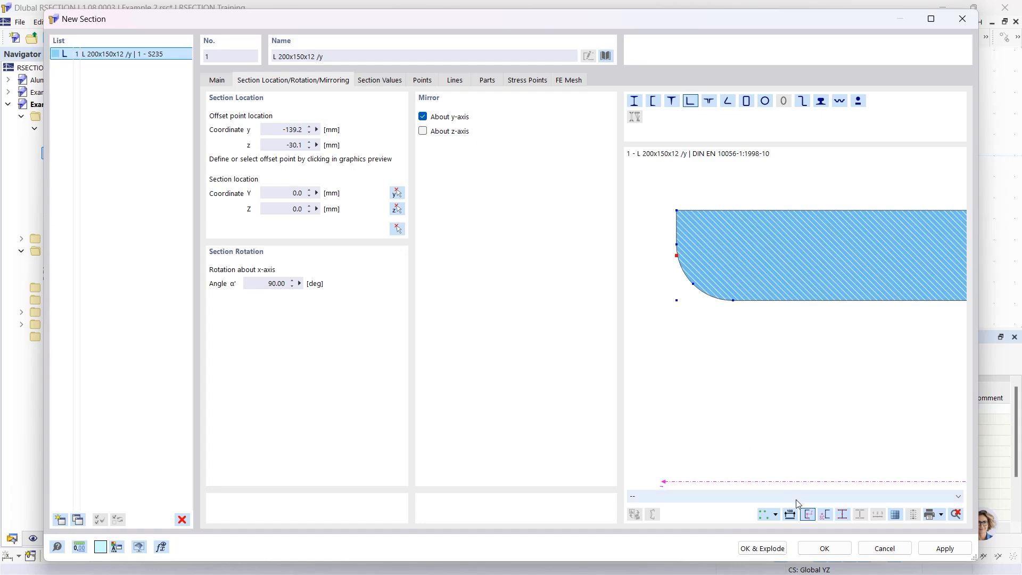
pyautogui.click(810, 547)
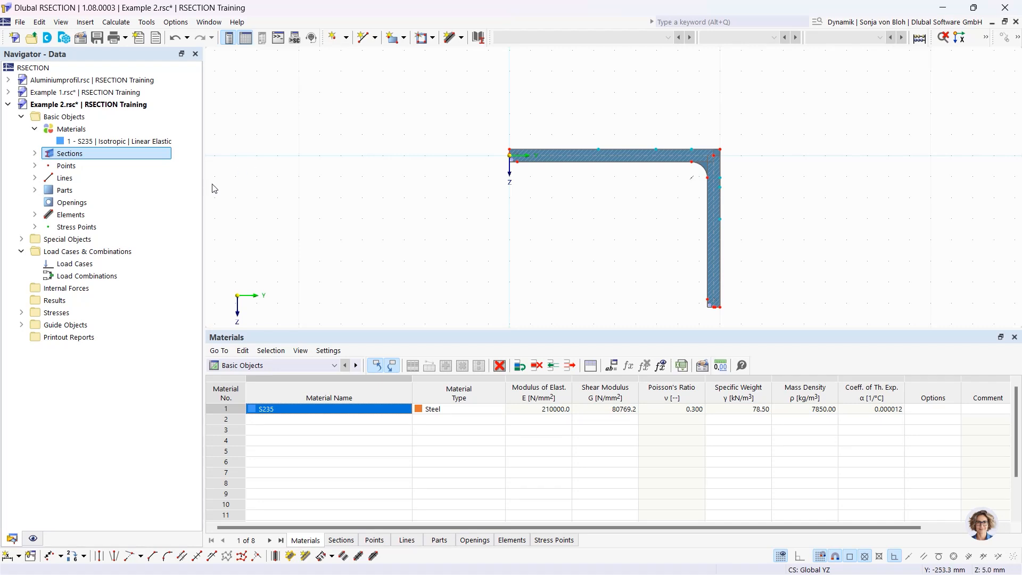
# Step: Examine the placed angle's elements, its boundary-line part, its section settings and the rotate command for selected objects
pyautogui.click(45, 215)
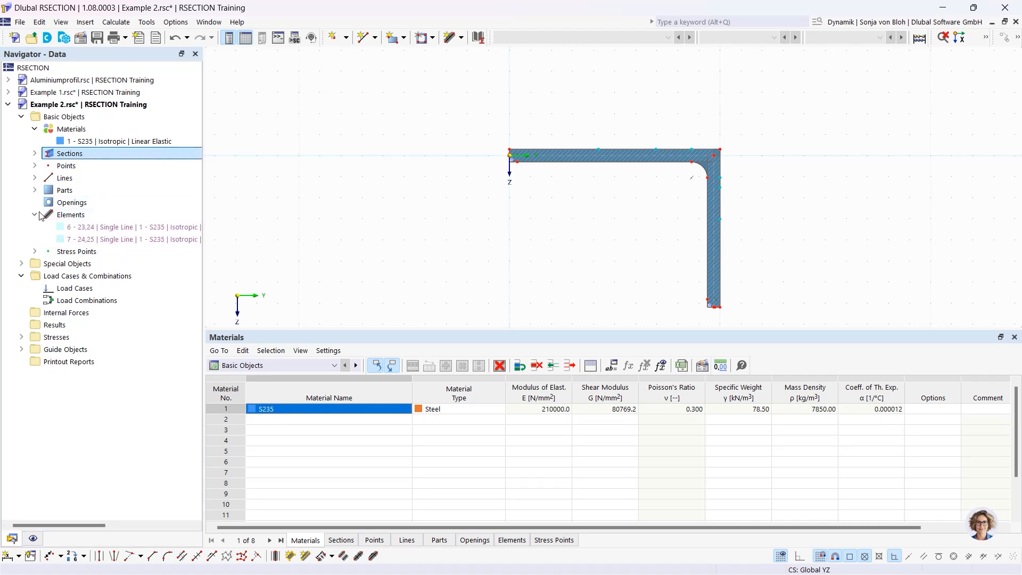
pyautogui.click(93, 239)
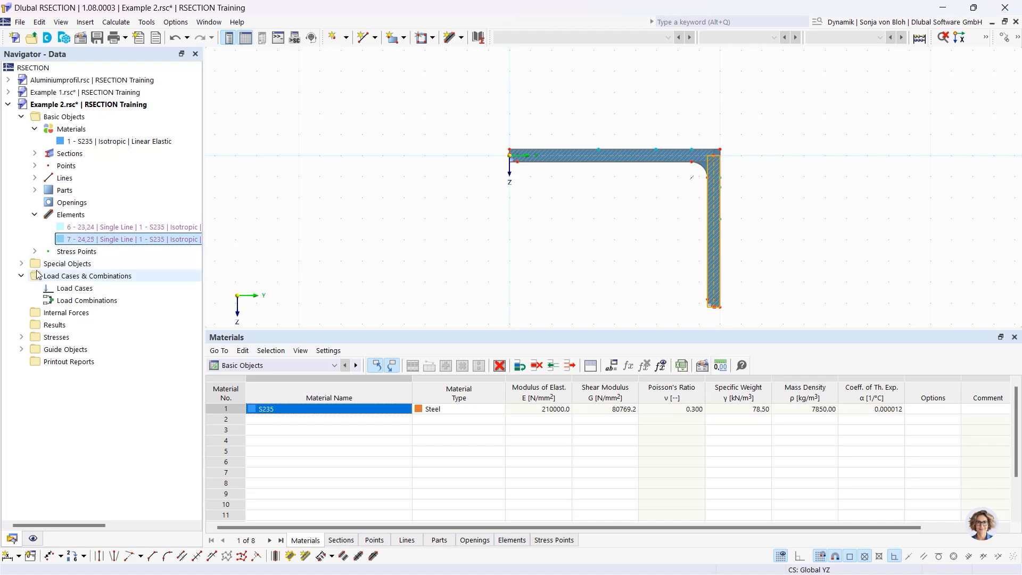
pyautogui.click(35, 190)
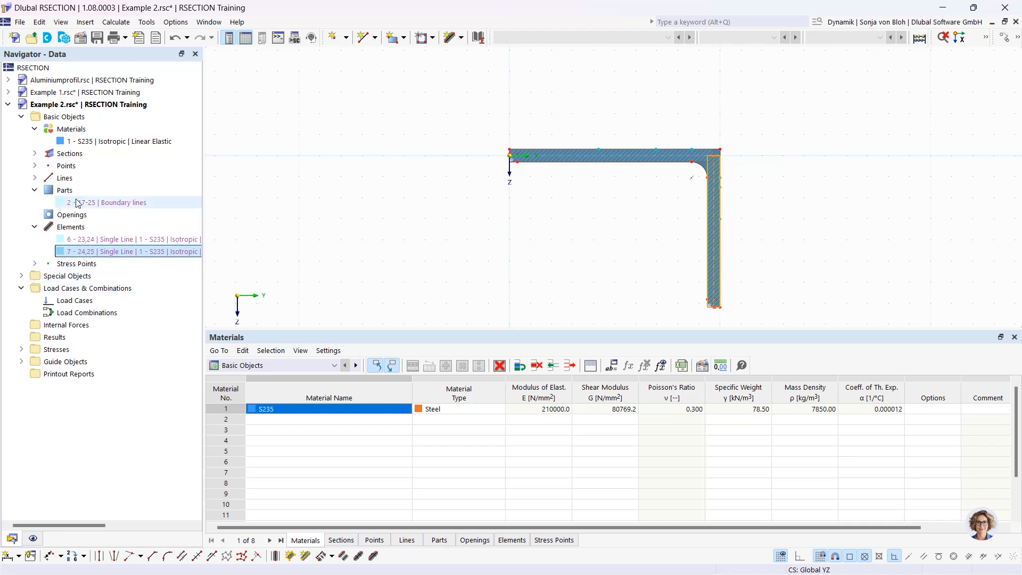
pyautogui.click(91, 202)
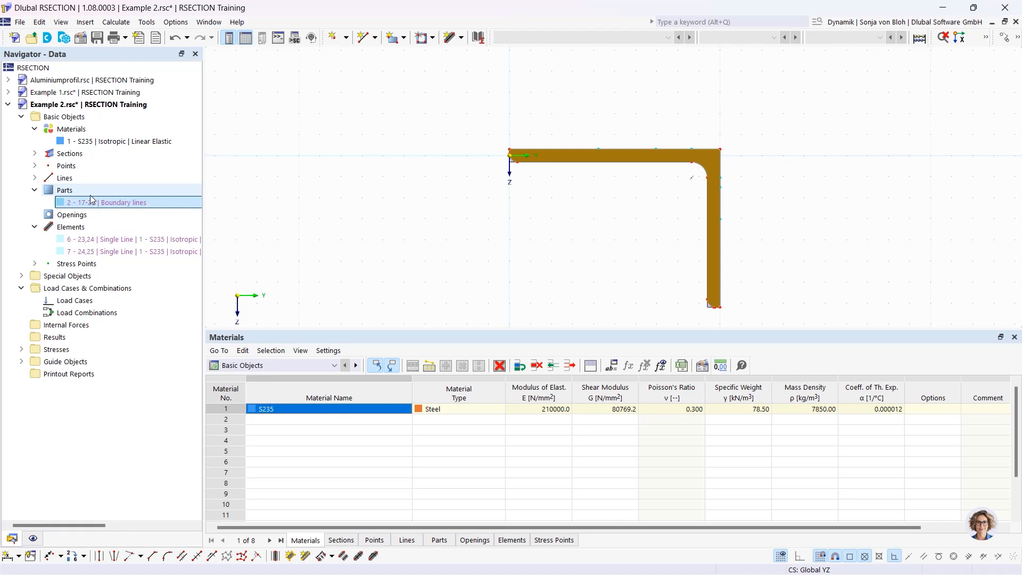
pyautogui.doubleClick(539, 157)
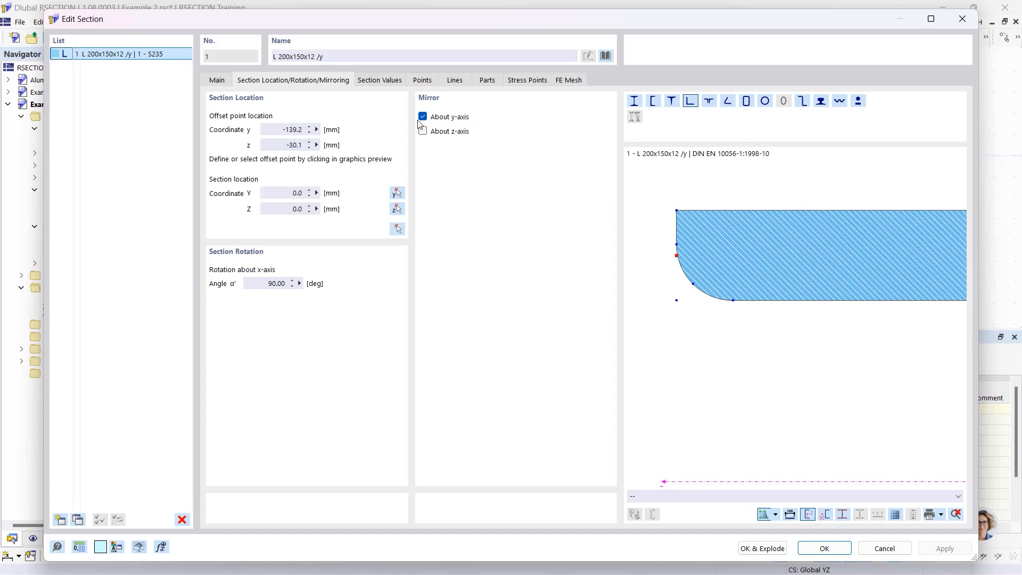
pyautogui.click(962, 19)
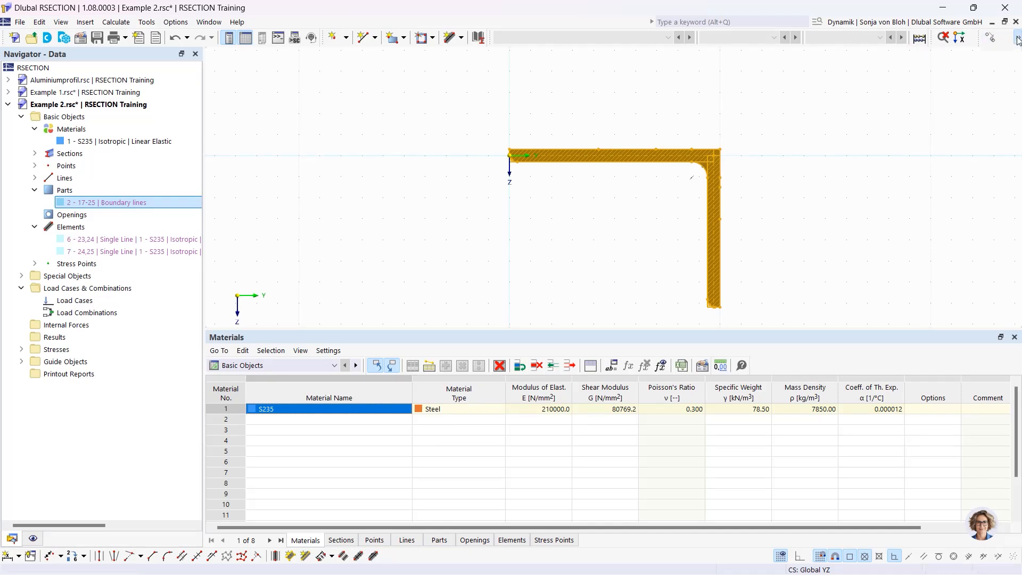
pyautogui.click(1017, 40)
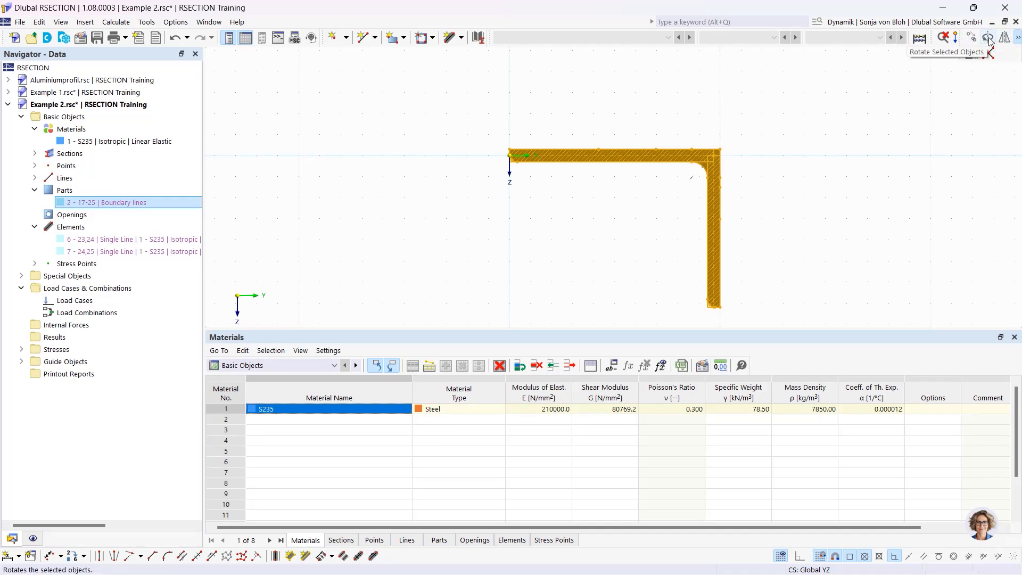
pyautogui.click(988, 38)
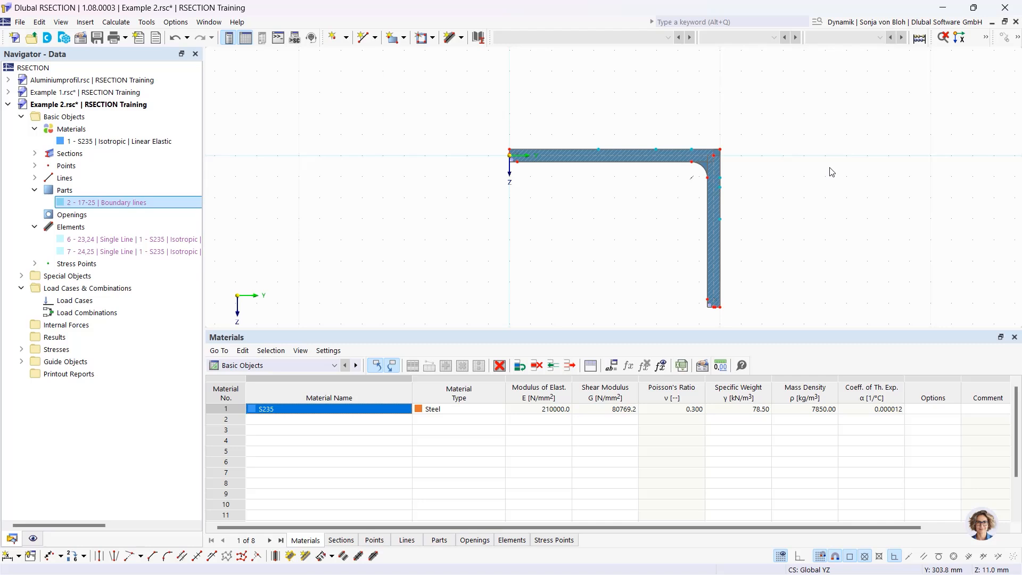
# Step: Explode the angle section into individual editable objects and clear the selection
pyautogui.rightClick(532, 155)
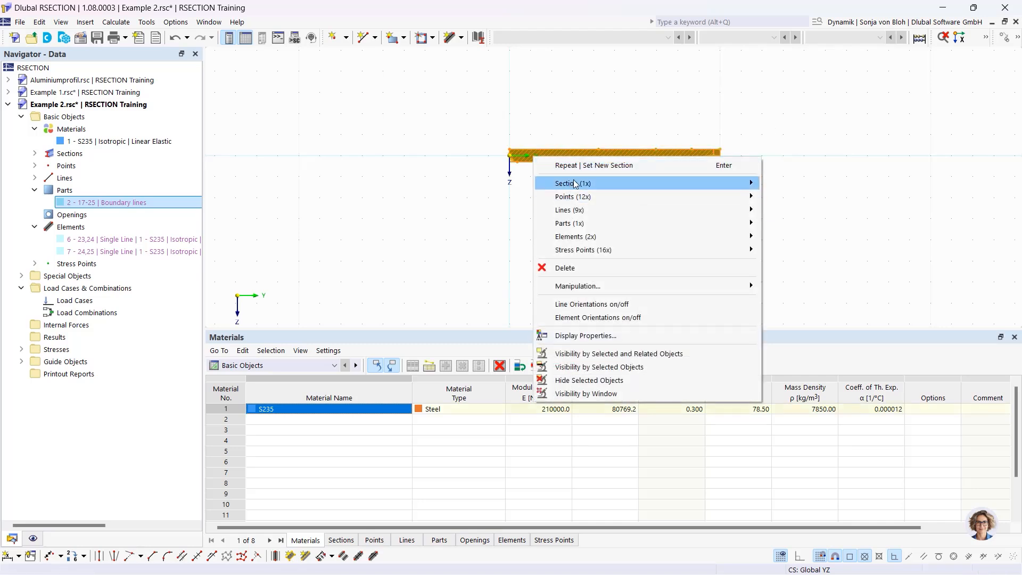
pyautogui.moveTo(575, 183)
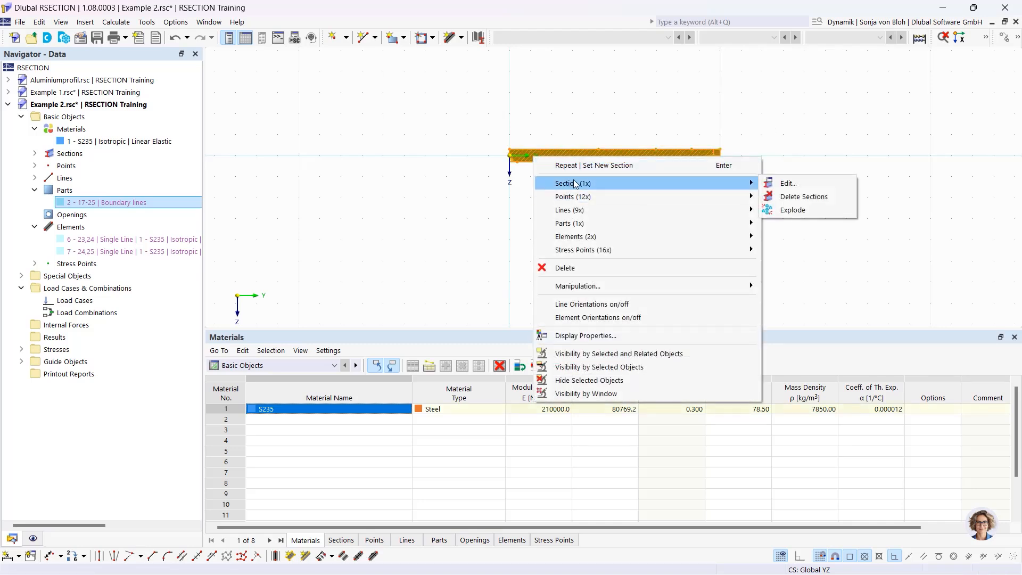
pyautogui.click(796, 209)
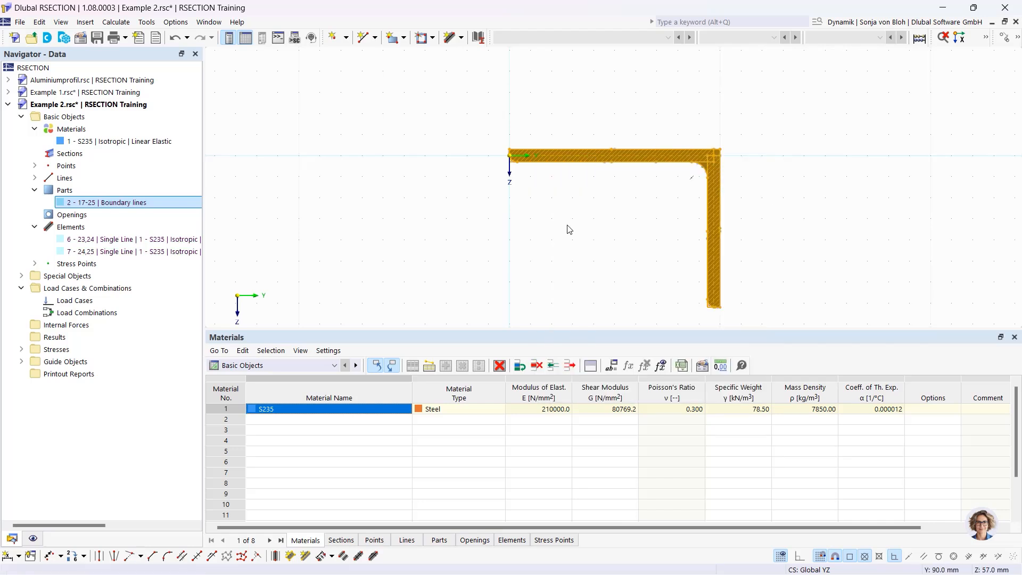
pyautogui.click(386, 243)
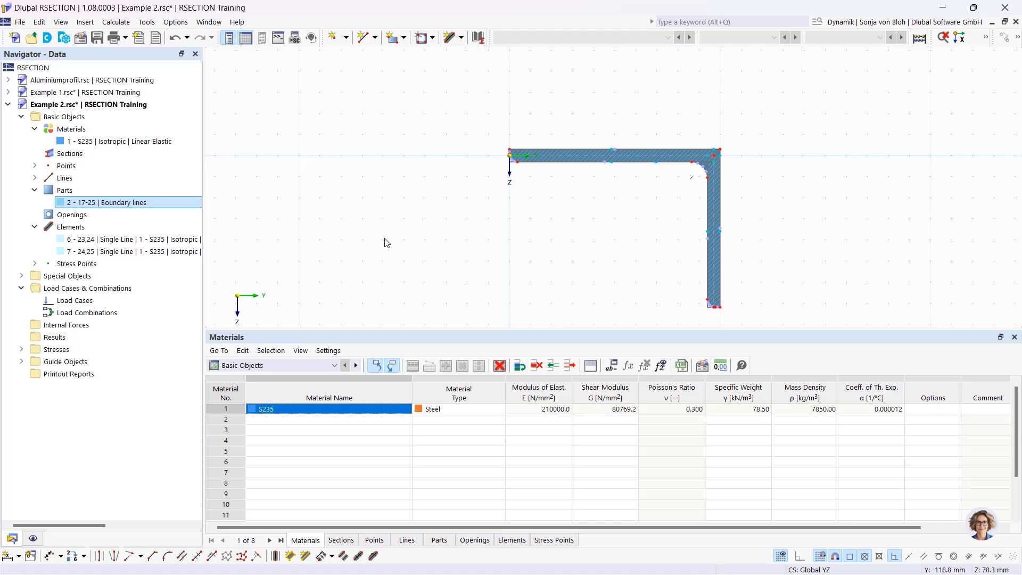
# Step: Delete the arc rounding the free end of the horizontal leg at the origin
pyautogui.scroll(8, 511, 155)
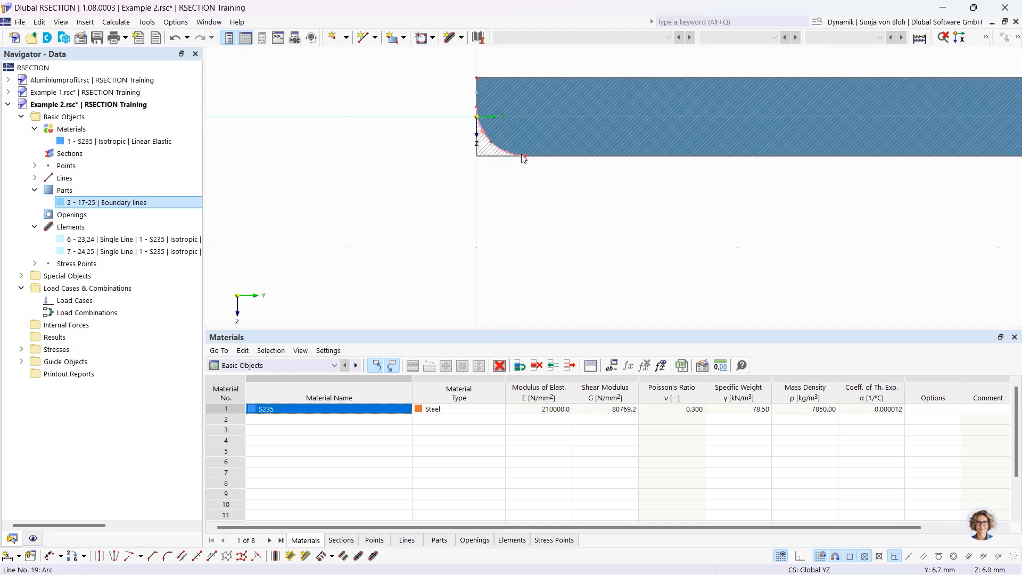
pyautogui.scroll(2, 522, 154)
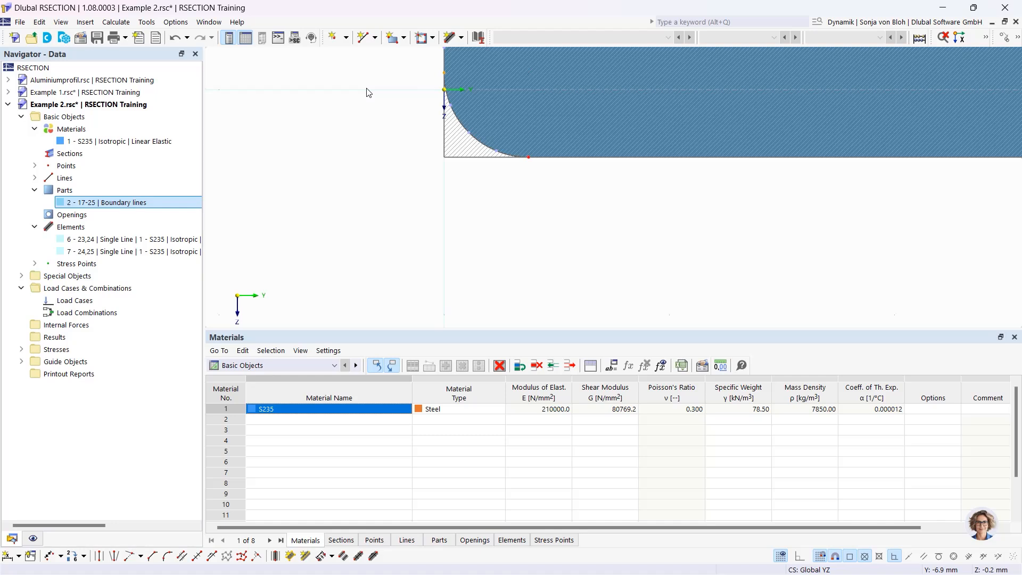
pyautogui.press('Delete')
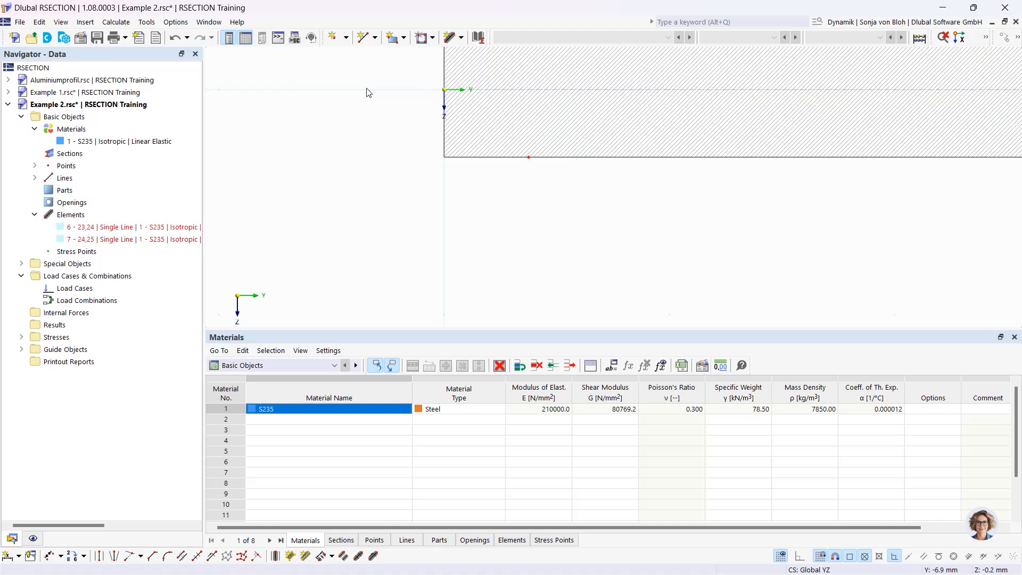
# Step: Add a single-line element by length and direction, 200 mm long and 12 mm thick, in reversed direction from the origin
pyautogui.scroll(-2, 539, 220)
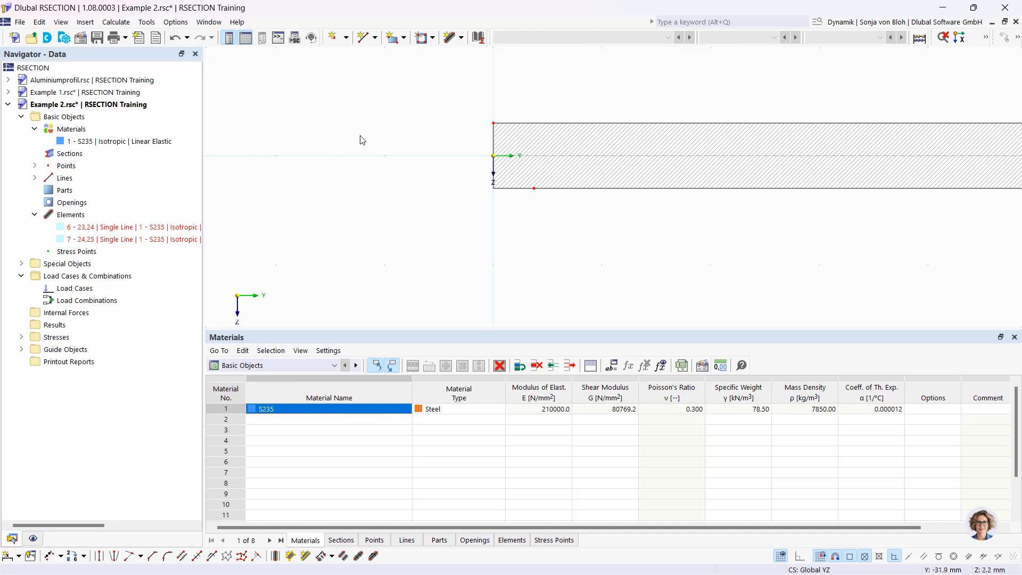
pyautogui.click(461, 38)
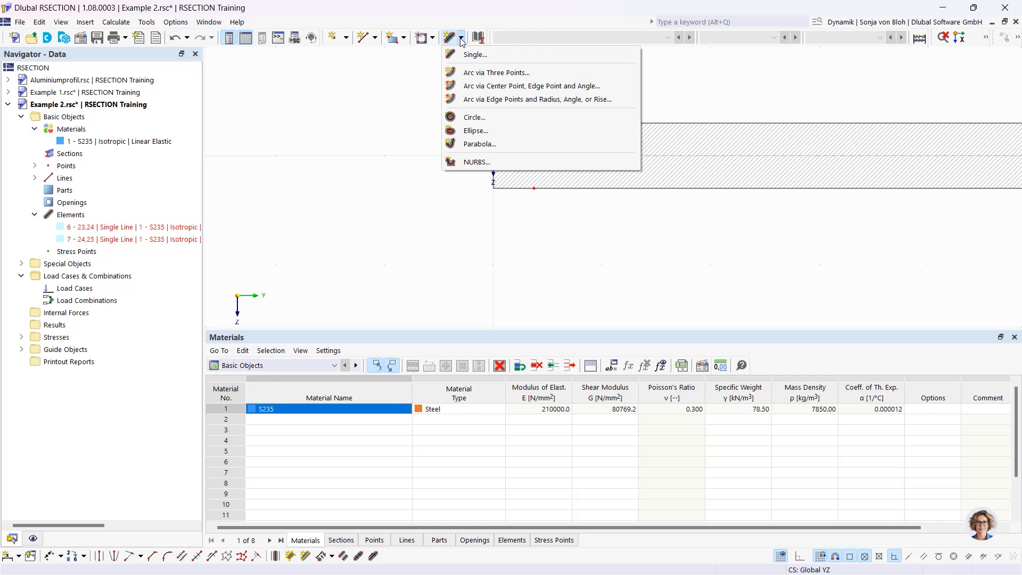
pyautogui.click(466, 55)
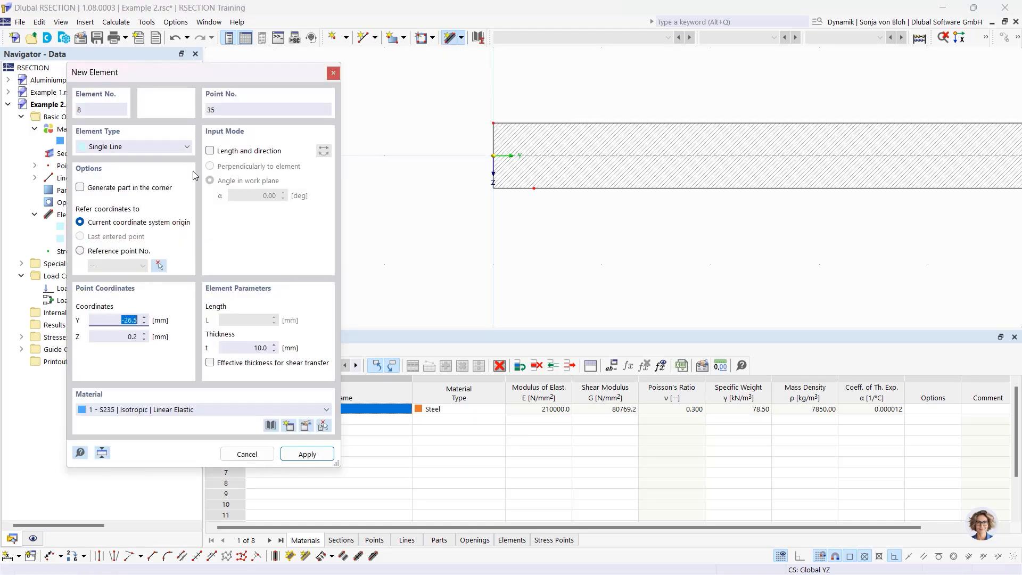
pyautogui.click(210, 151)
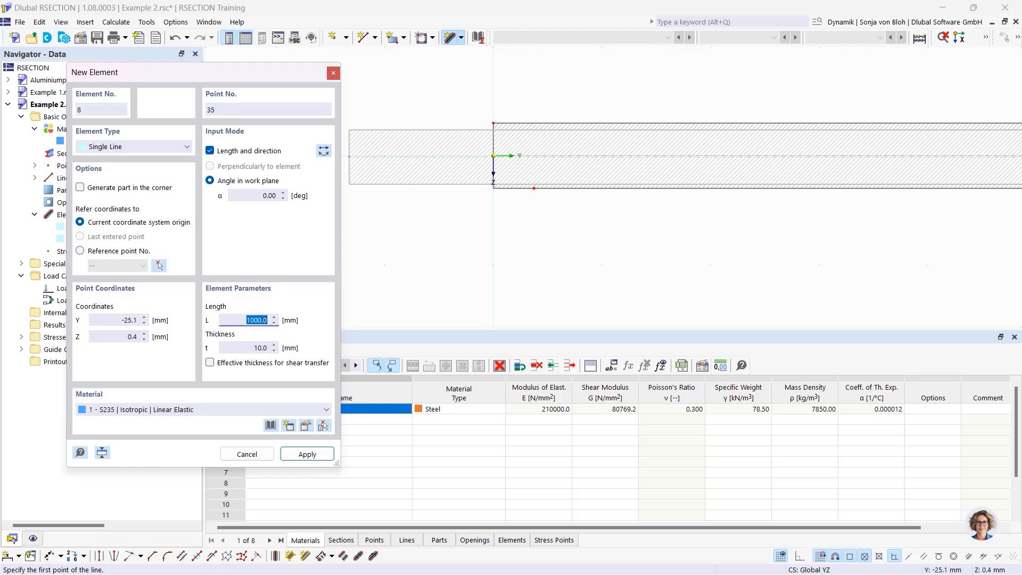
pyautogui.click(323, 150)
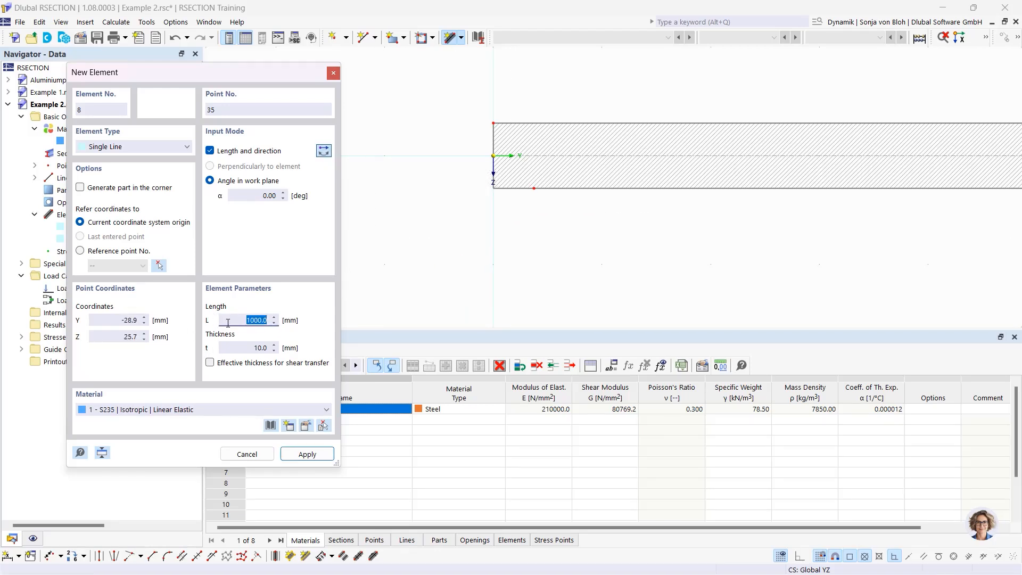
pyautogui.write('200')
pyautogui.click(268, 348)
pyautogui.doubleClick(268, 348)
pyautogui.write('12')
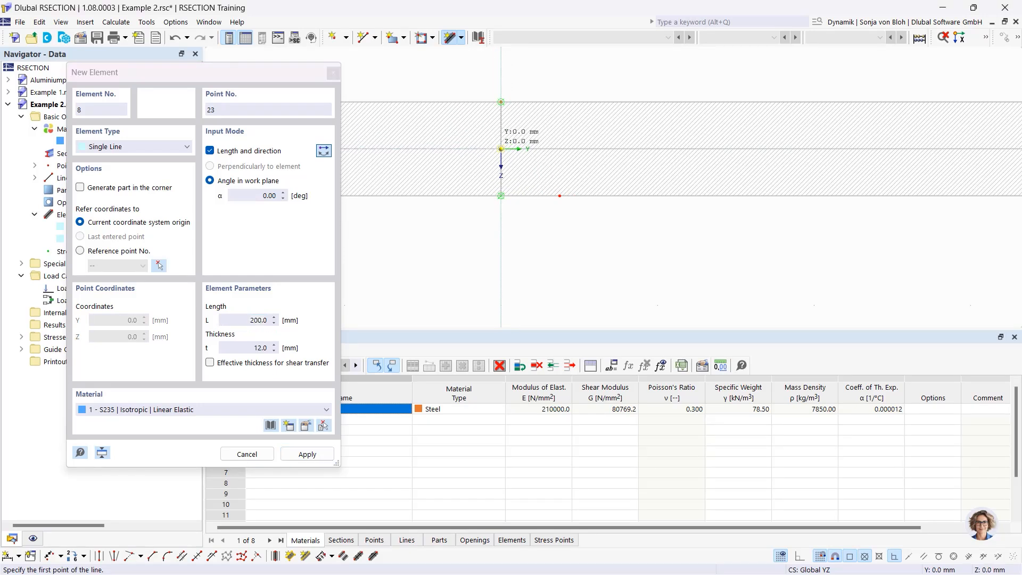
pyautogui.click(501, 148)
# Step: Add a vertical single-line element from the origin at 90°, 400 mm long and 10 mm thick, and finish element input
pyautogui.scroll(-3, 532, 176)
pyautogui.scroll(-2, 544, 189)
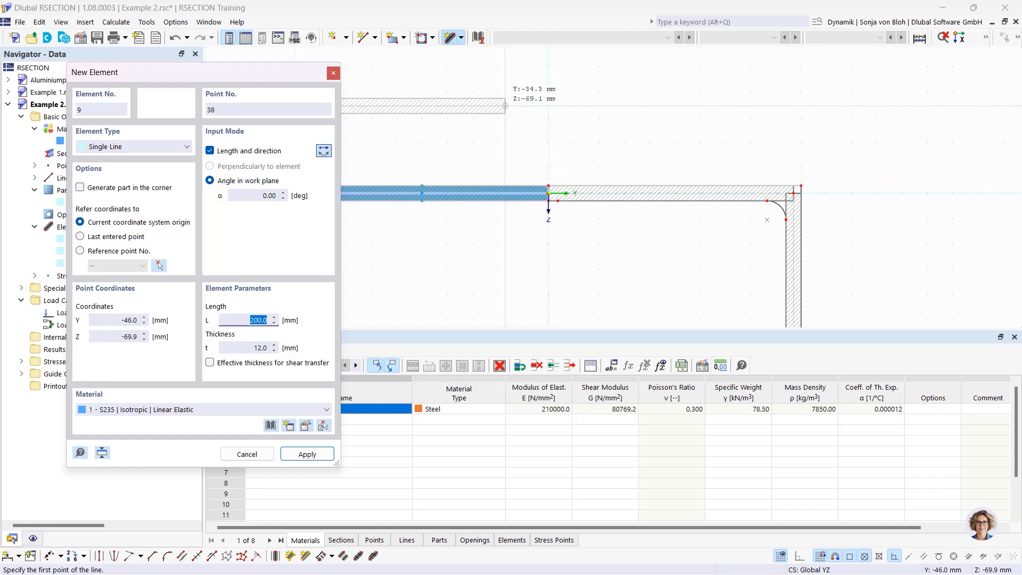
pyautogui.moveTo(255, 195); pyautogui.dragTo(312, 196)
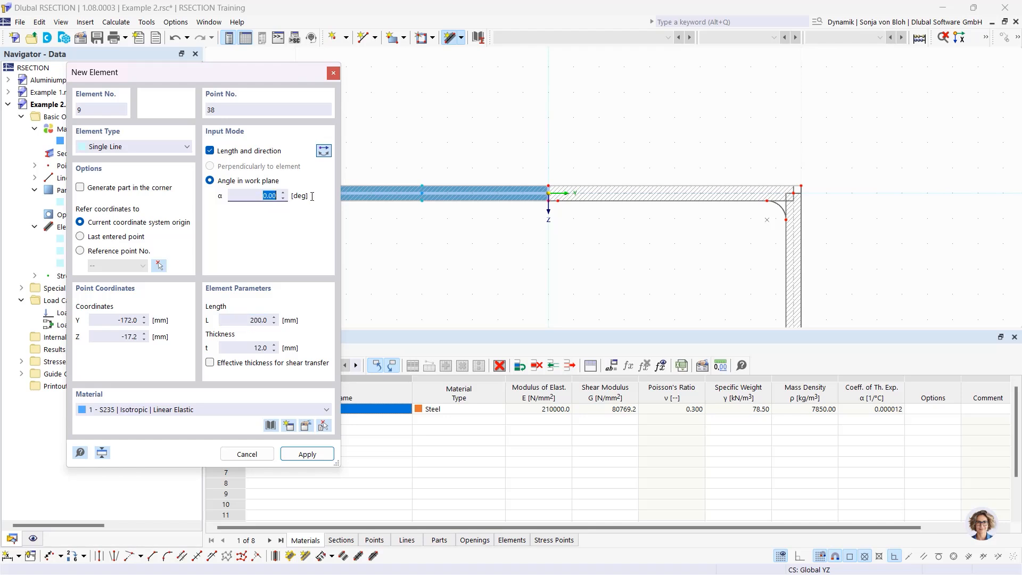
pyautogui.write('90')
pyautogui.press('Tab')
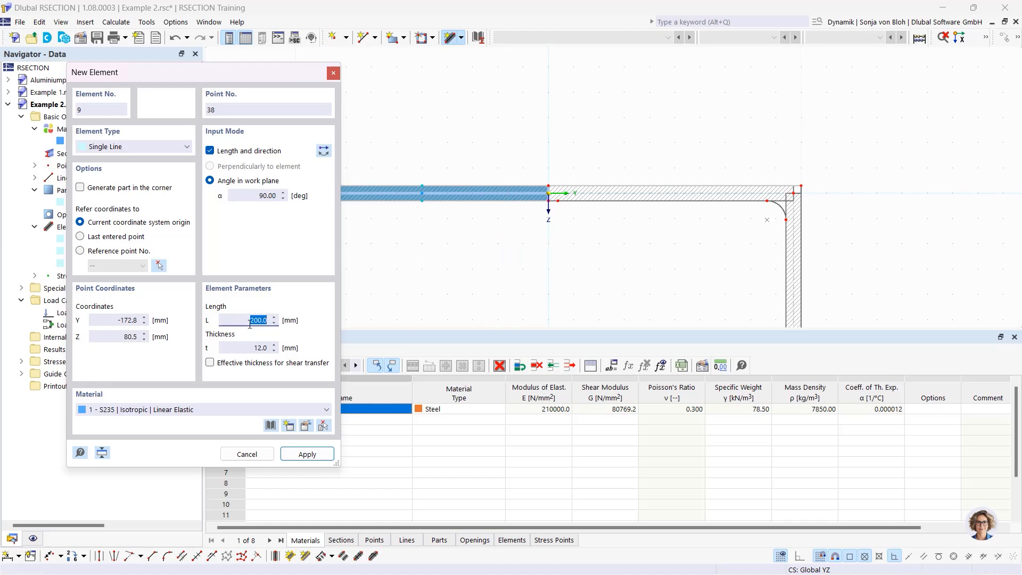
pyautogui.write('400')
pyautogui.click(274, 347)
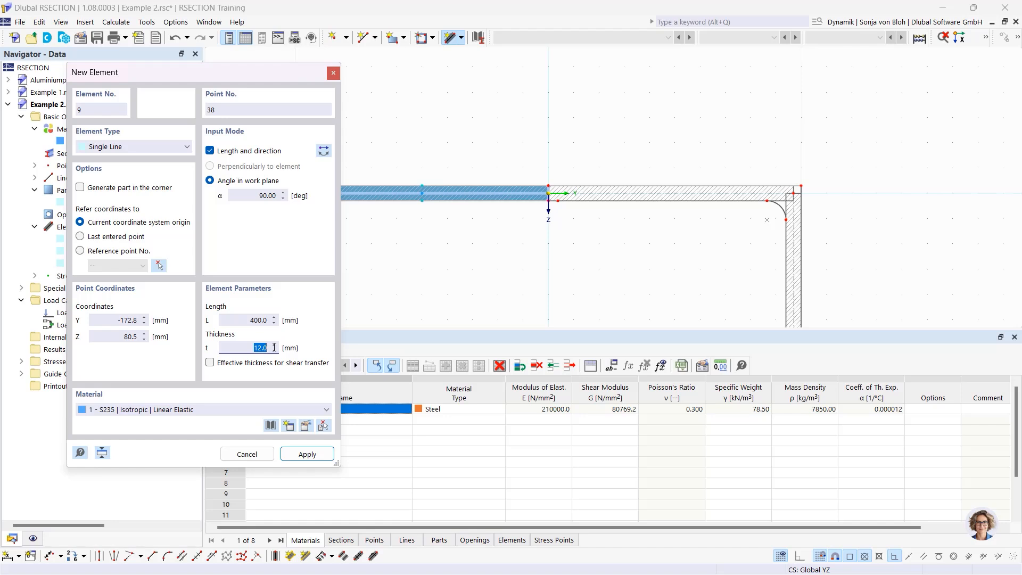
pyautogui.write('10')
pyautogui.scroll(3, 560, 244)
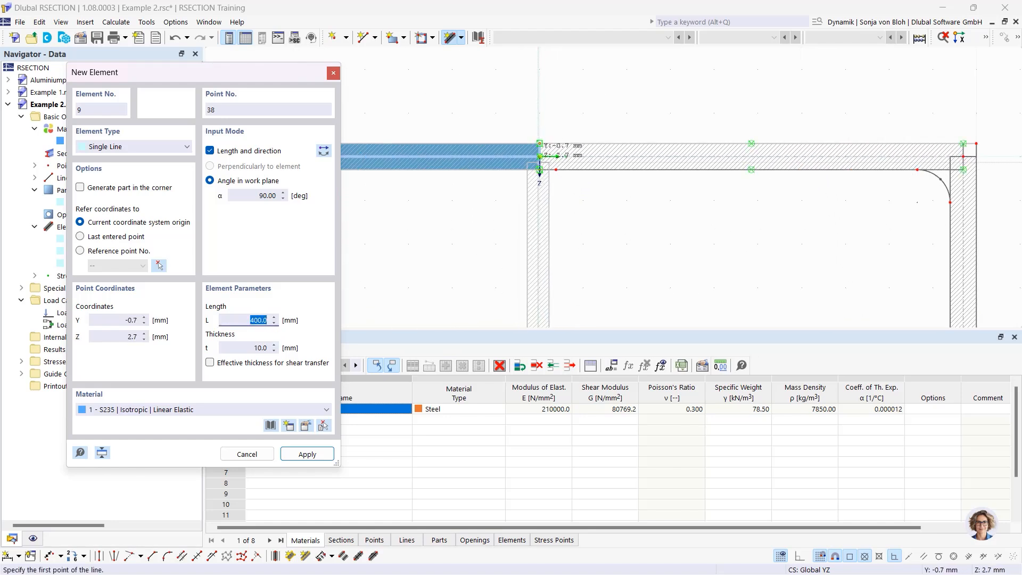
pyautogui.click(539, 156)
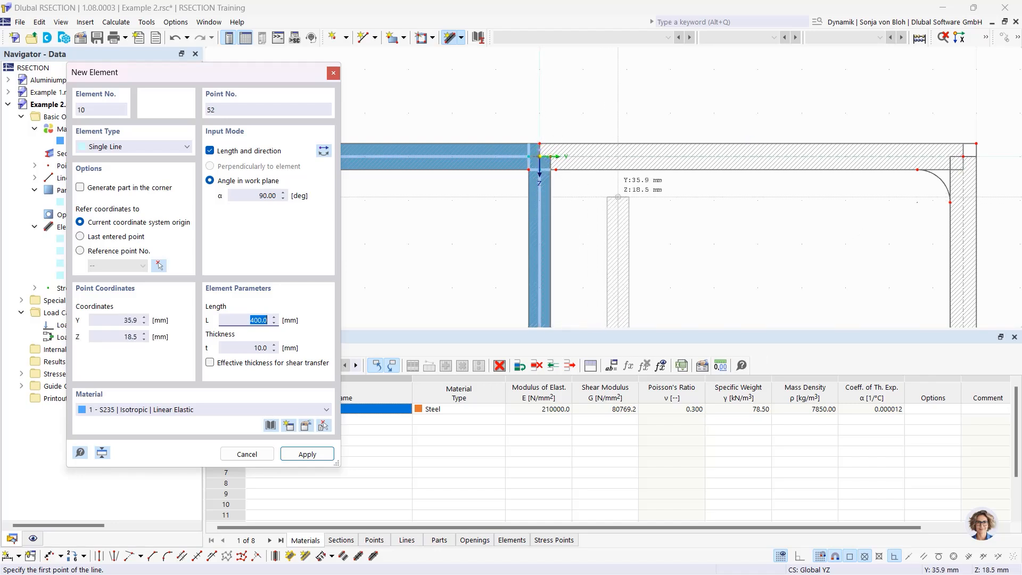
pyautogui.press('Escape')
# Step: Delete the short vertical edge line above the origin where the plate meets the angle's horizontal leg
pyautogui.scroll(5, 545, 167)
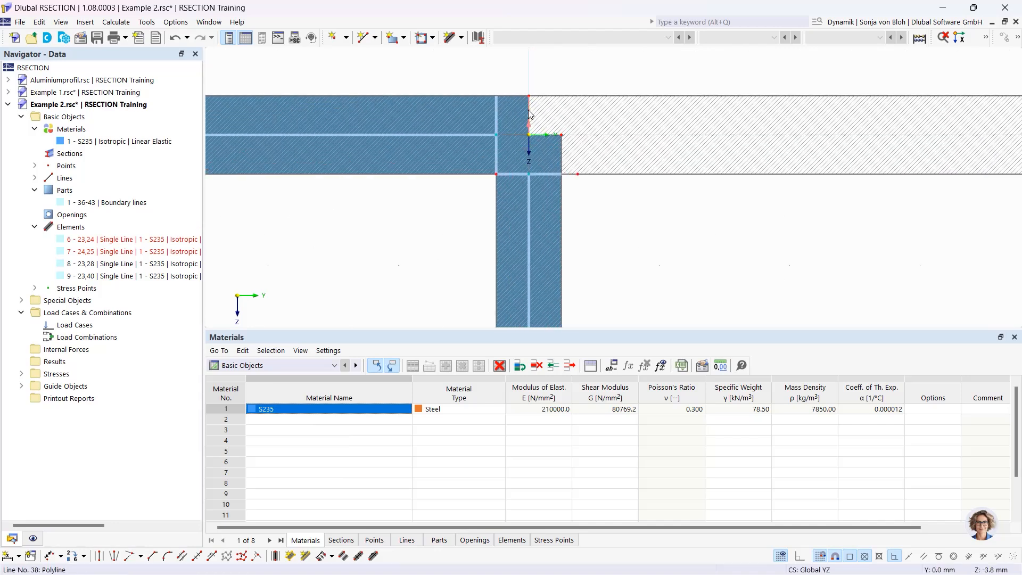
pyautogui.click(528, 111)
pyautogui.press('Delete')
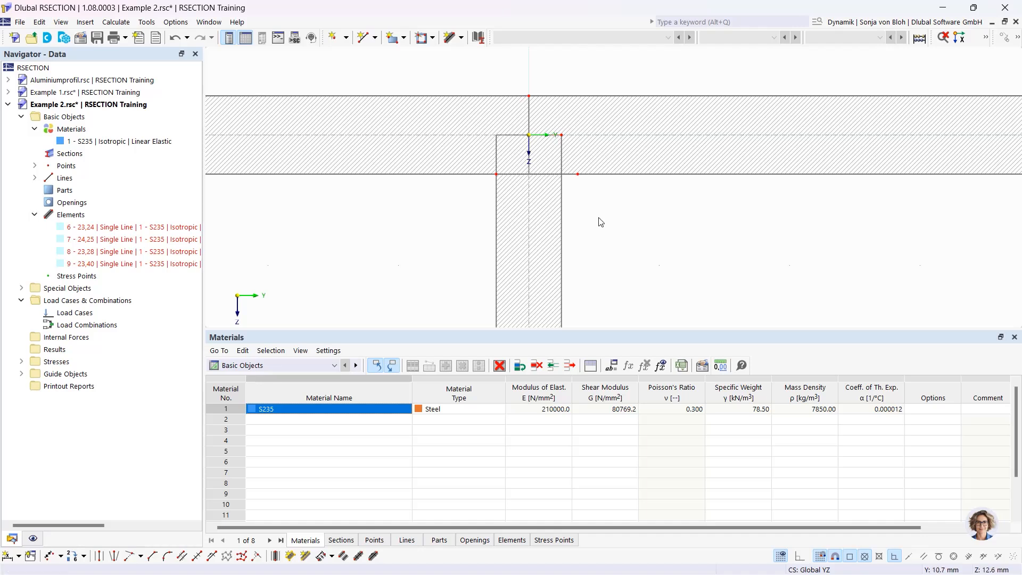
# Step: Create an Edge and Angle corner with L1 = 6*sqrt(2) mm and α = 45° between the left flange's underside and the web
pyautogui.scroll(-3, 601, 222)
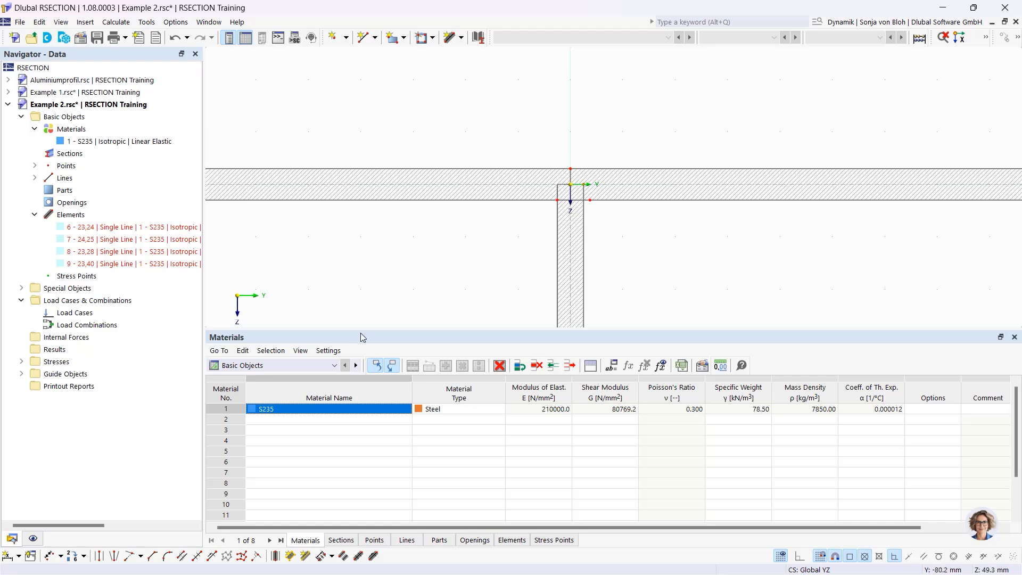
pyautogui.click(152, 556)
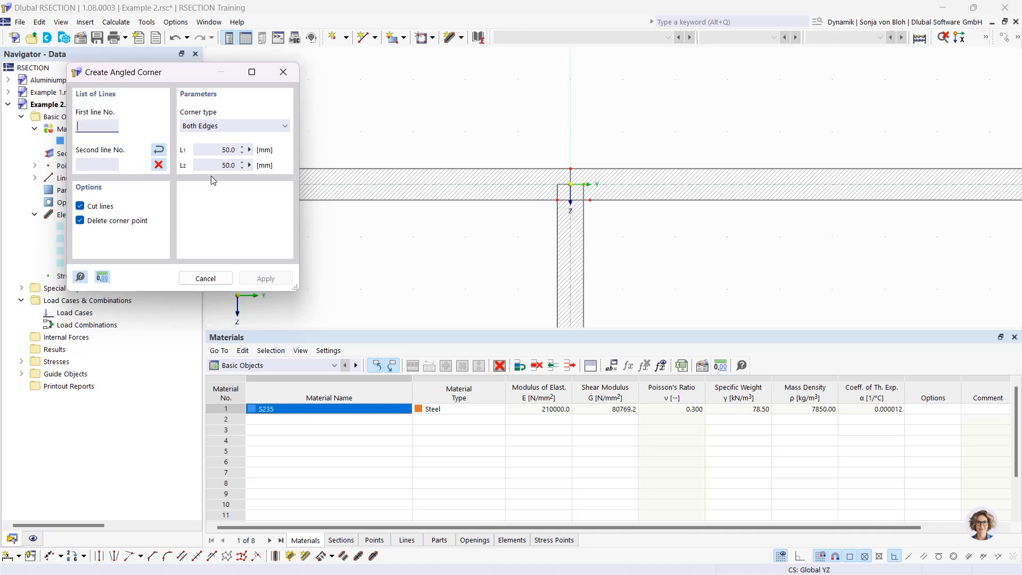
pyautogui.click(232, 126)
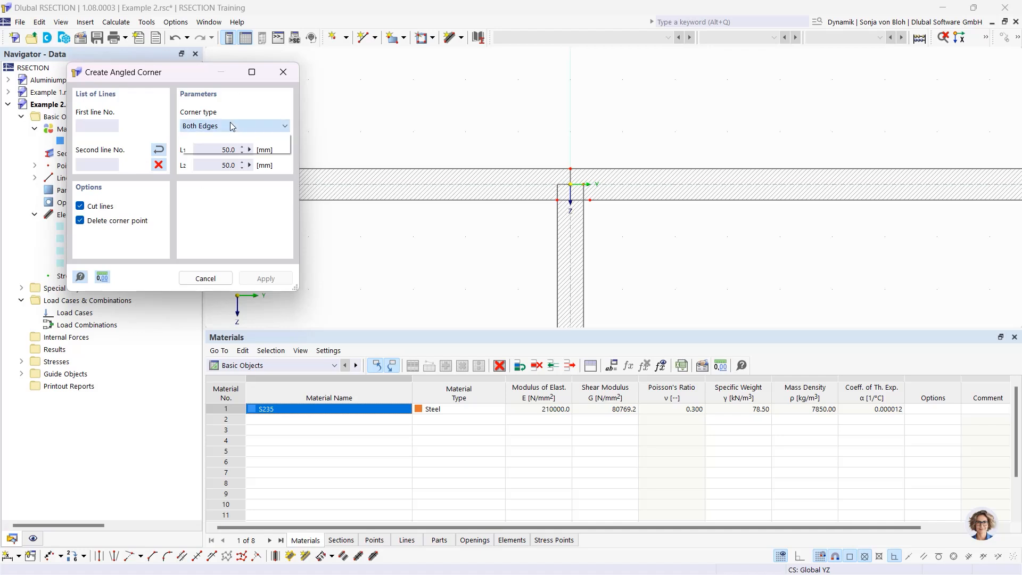
pyautogui.click(224, 150)
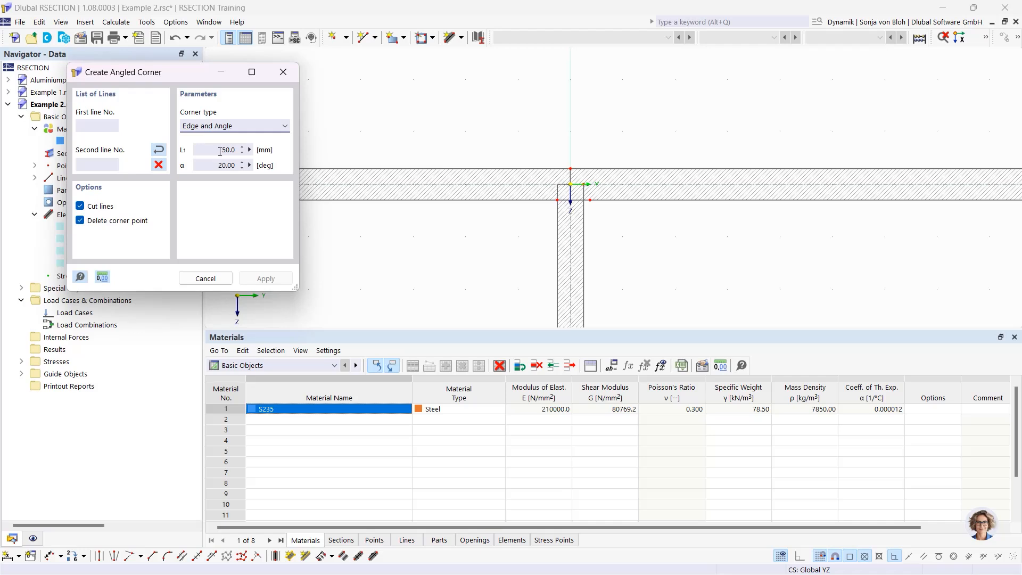
pyautogui.click(220, 151)
pyautogui.write('6*sqrt(2)')
pyautogui.press('Tab')
pyautogui.write('45')
pyautogui.click(537, 200)
pyautogui.click(557, 234)
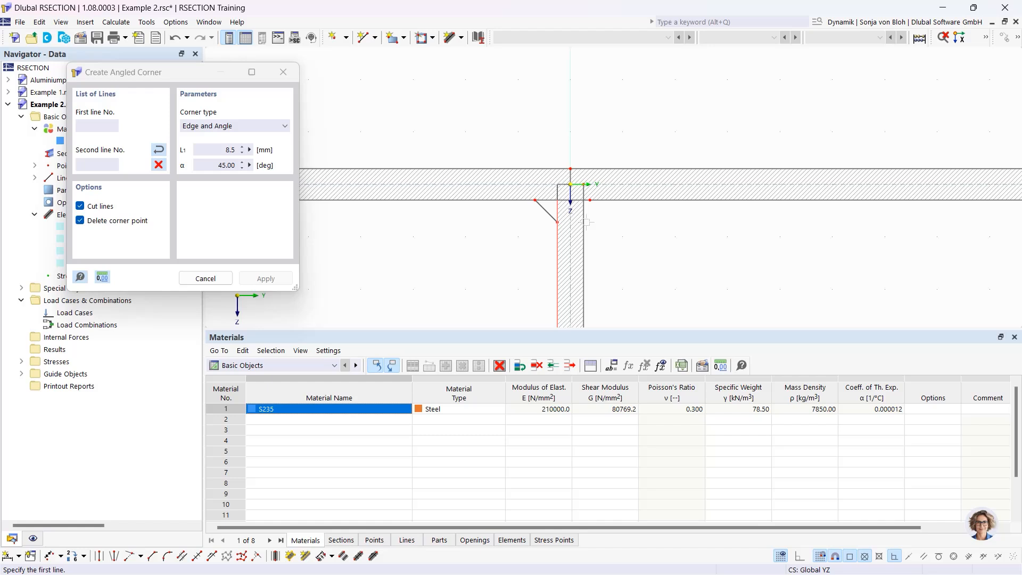
# Step: Create the matching angled corner between the right flange's underside and the web's right edge, and end the command
pyautogui.click(611, 200)
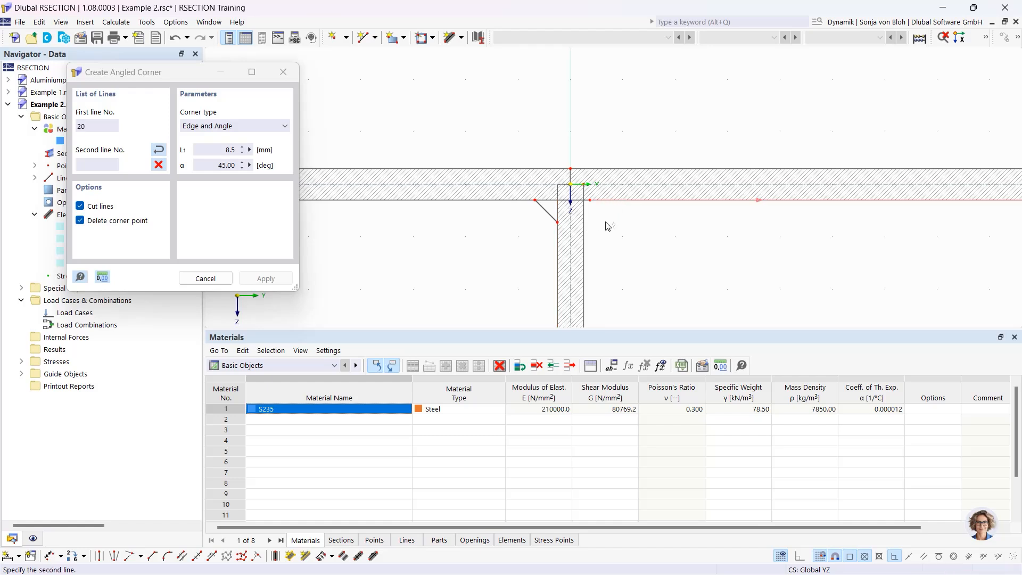
pyautogui.click(584, 243)
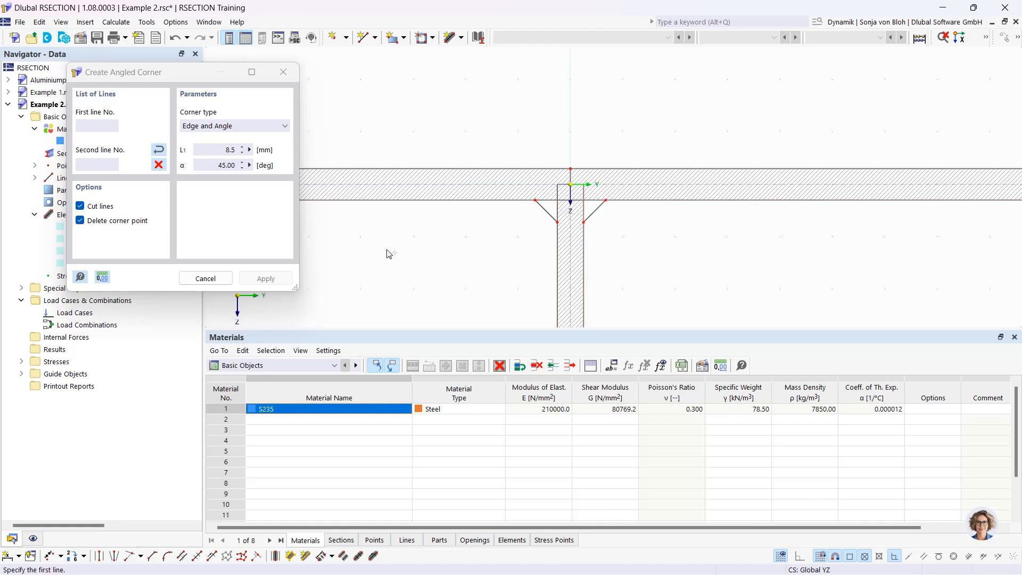
pyautogui.press('Escape')
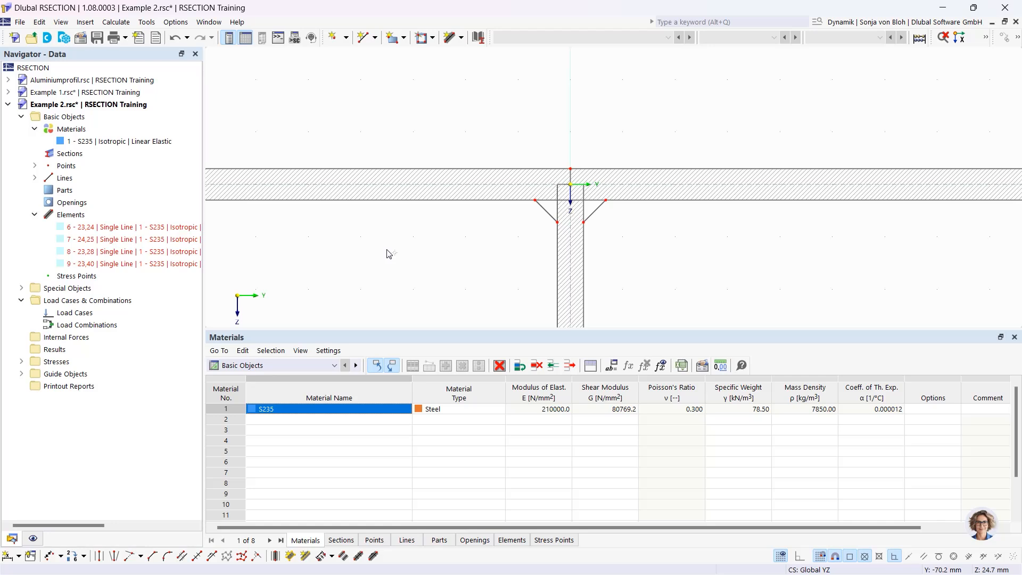
# Step: Create a new S235 part by selecting the outer boundary lines of the whole cross-section
pyautogui.scroll(-2, 387, 254)
pyautogui.moveTo(399, 273); pyautogui.dragTo(440, 176, button='middle')
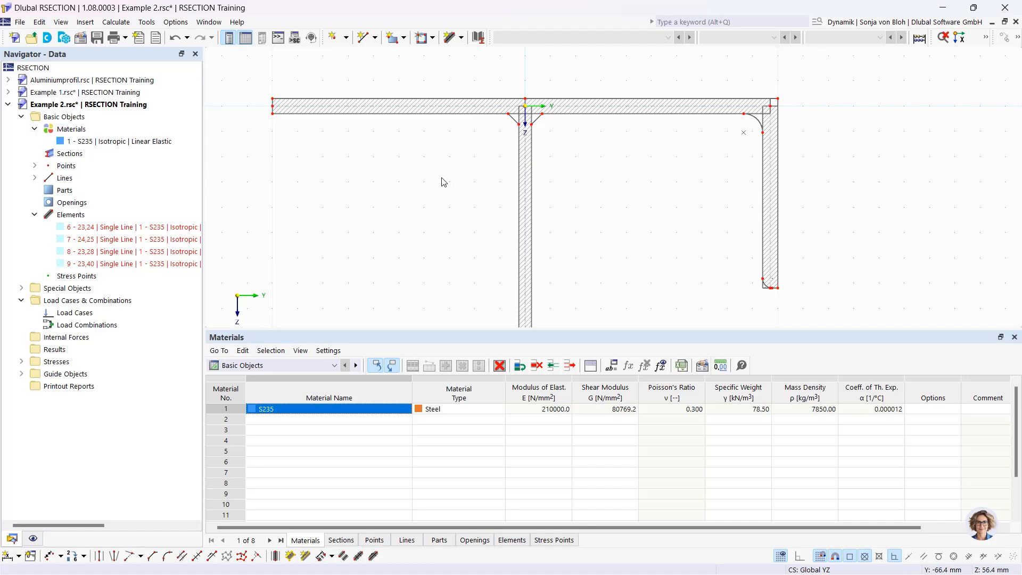
pyautogui.click(405, 38)
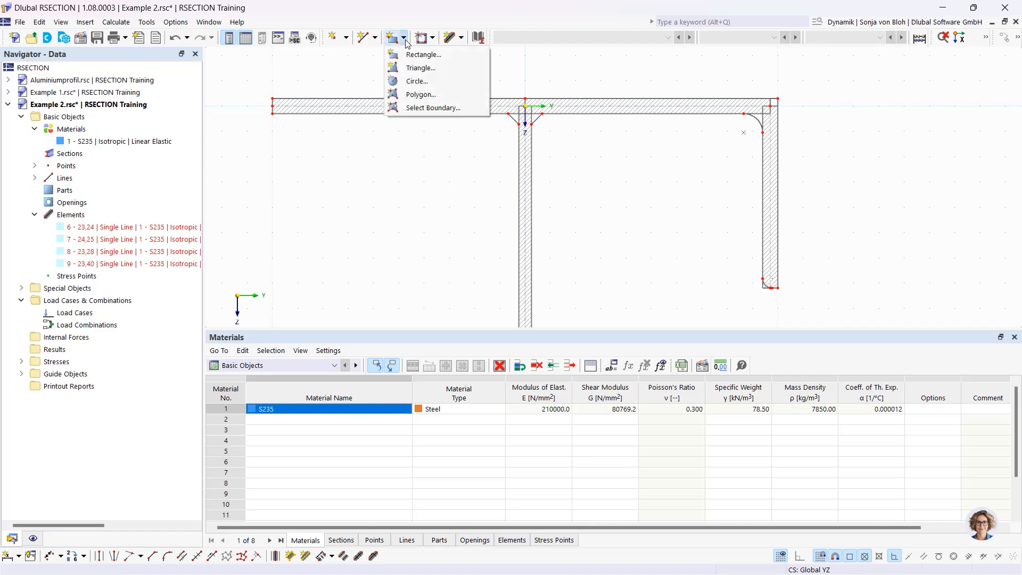
pyautogui.click(408, 106)
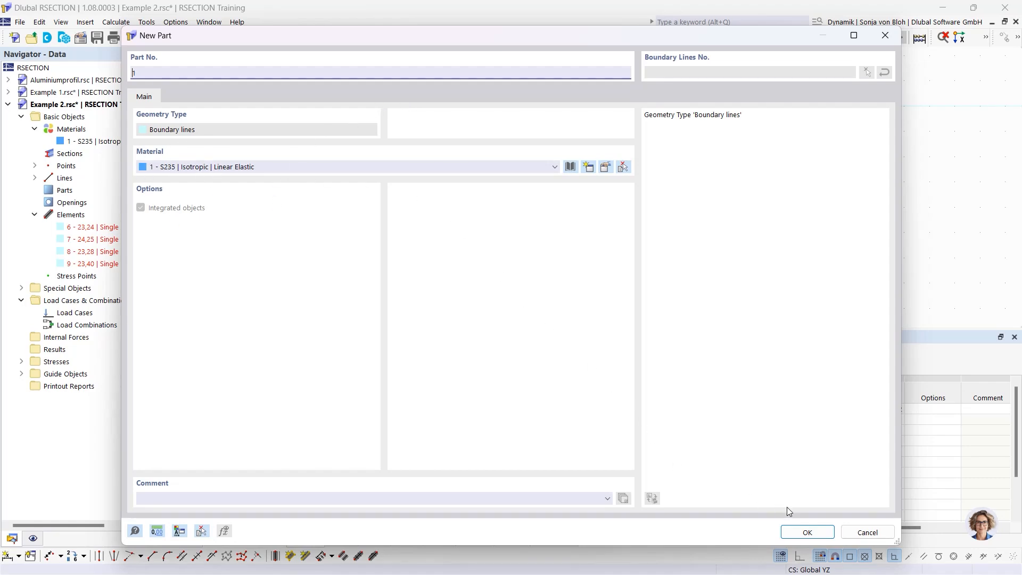
pyautogui.click(805, 531)
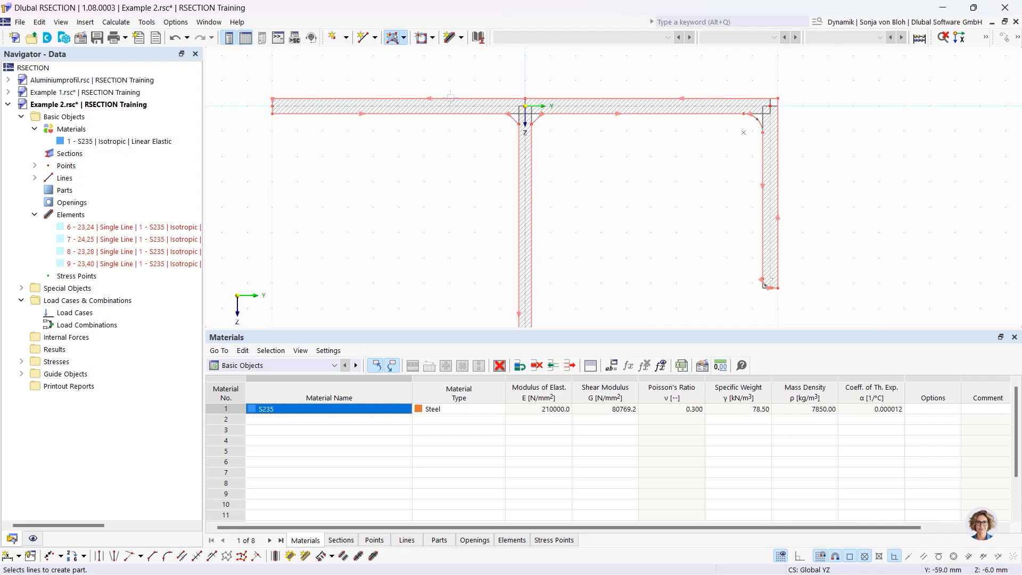
pyautogui.click(450, 98)
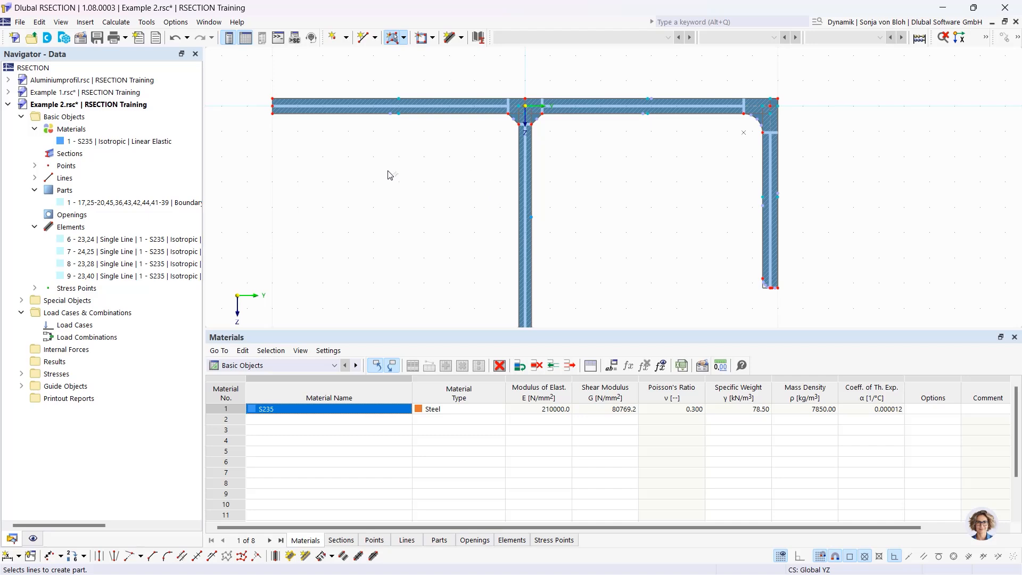
# Step: Create two load cases, LC1 named N and LC2 named My
pyautogui.rightClick(101, 326)
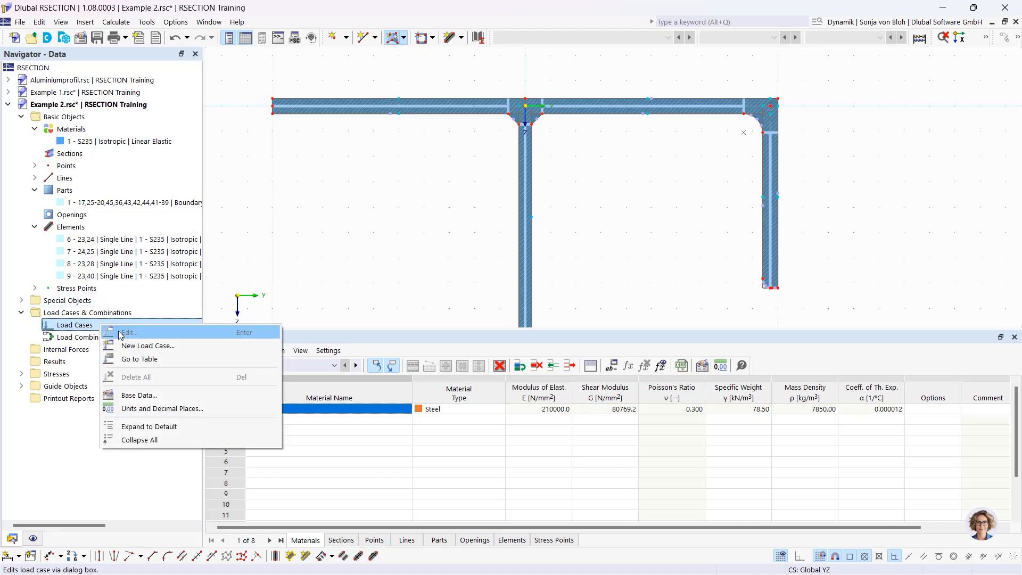
pyautogui.click(145, 346)
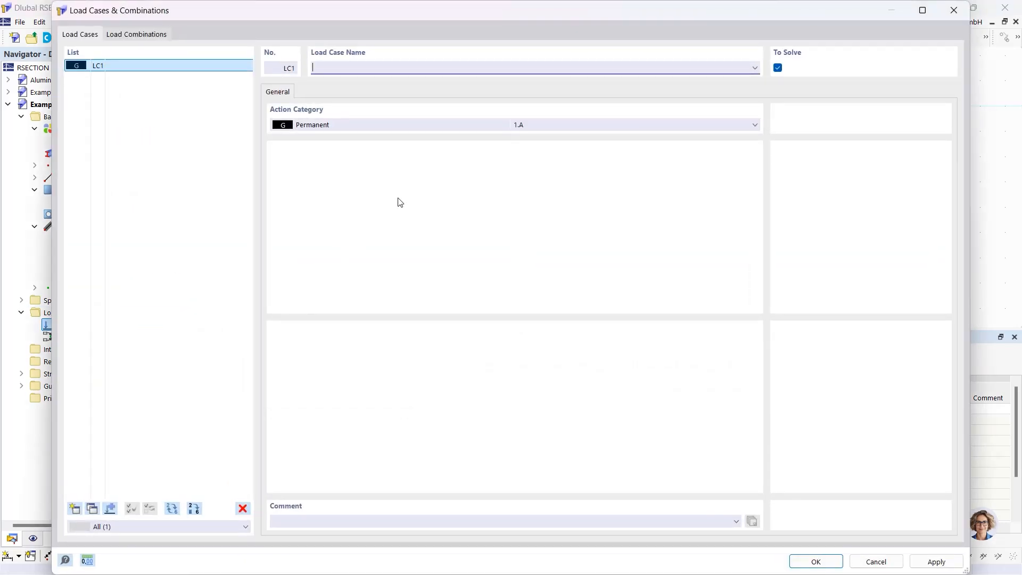
pyautogui.write('N')
pyautogui.click(75, 509)
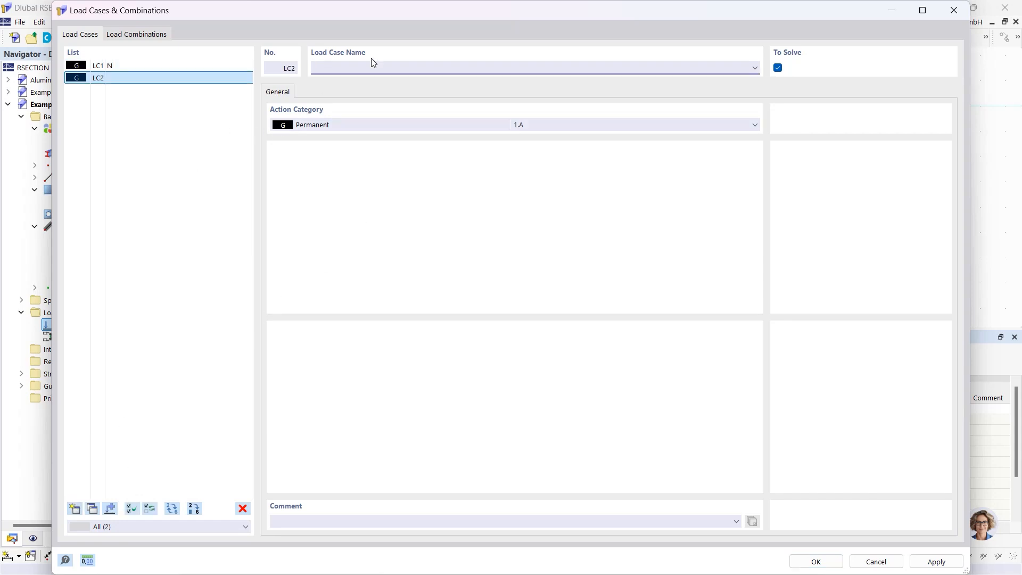
pyautogui.write('My')
# Step: Create load combination CO1 from LC1 and LC2, each with factor 1.00, and accept the load definitions
pyautogui.click(136, 35)
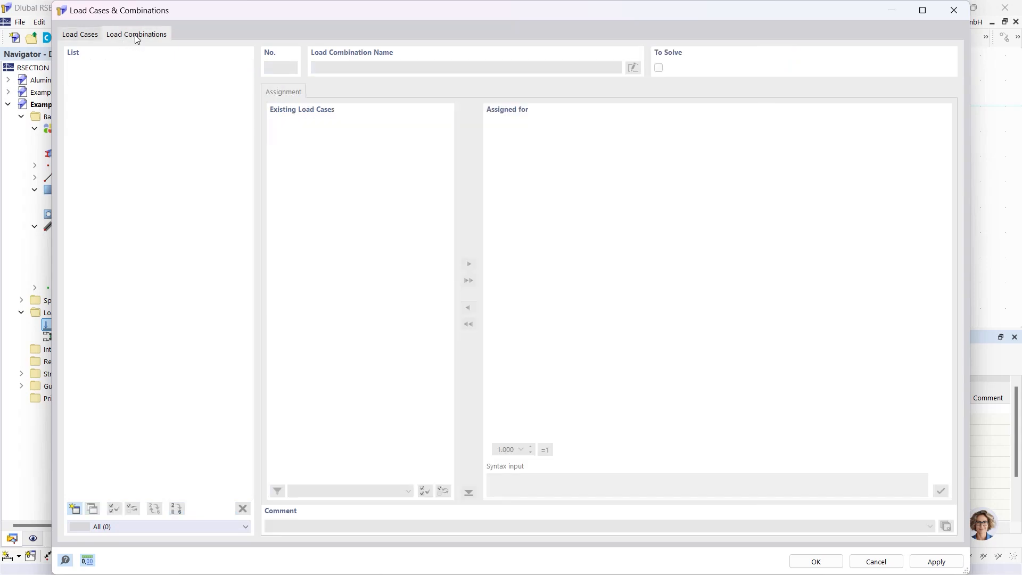
pyautogui.click(75, 509)
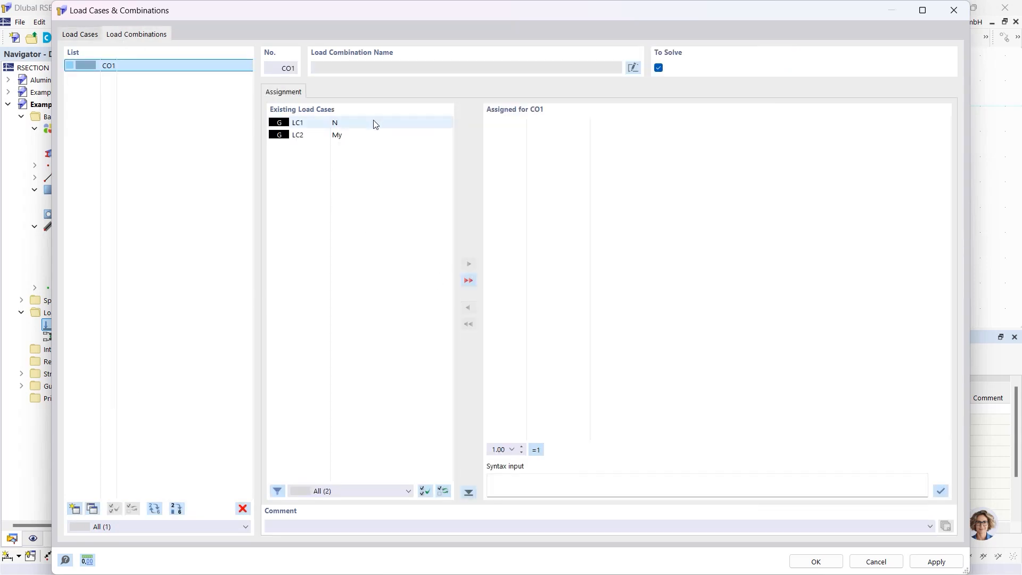
pyautogui.click(468, 279)
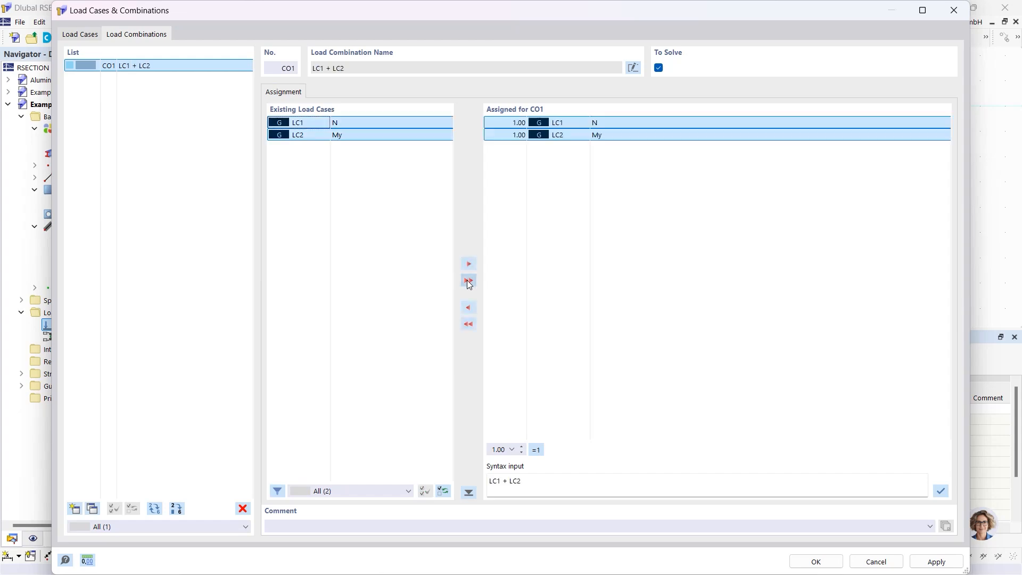
pyautogui.click(816, 561)
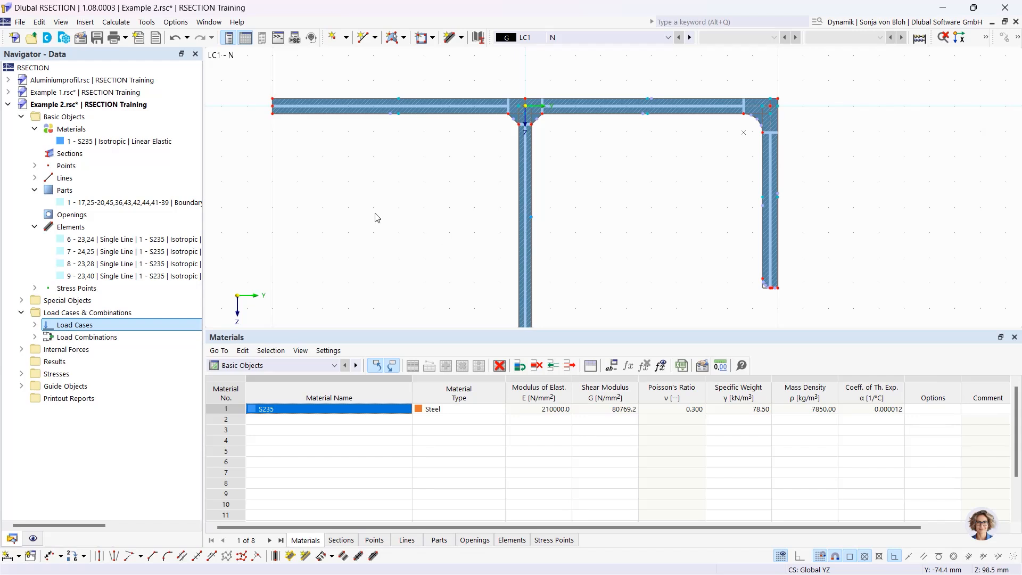
# Step: Define internal forces for LC1 - N with an axial force N of -50 kN and continue to another entry
pyautogui.click(22, 350)
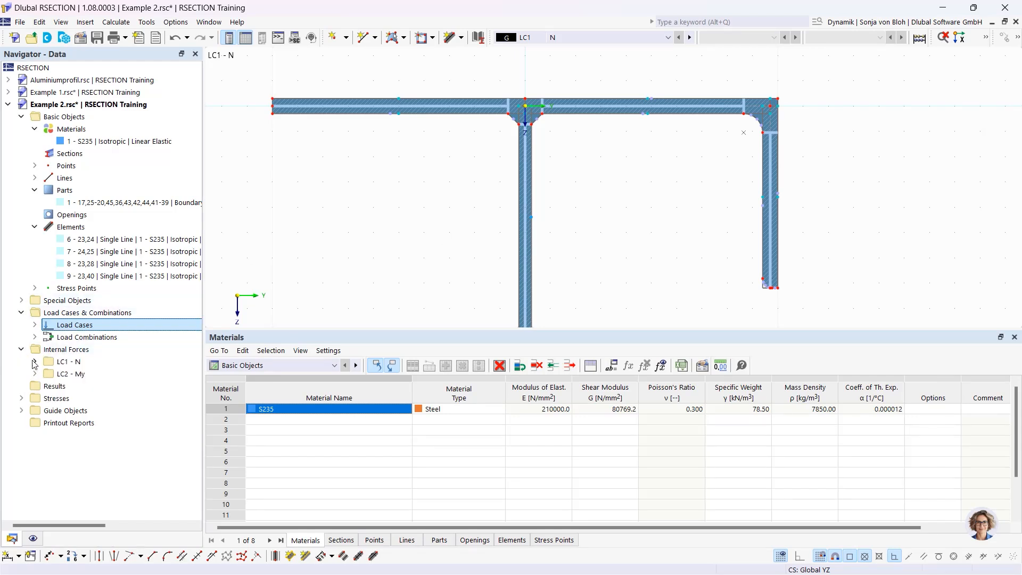
pyautogui.click(34, 361)
pyautogui.doubleClick(96, 374)
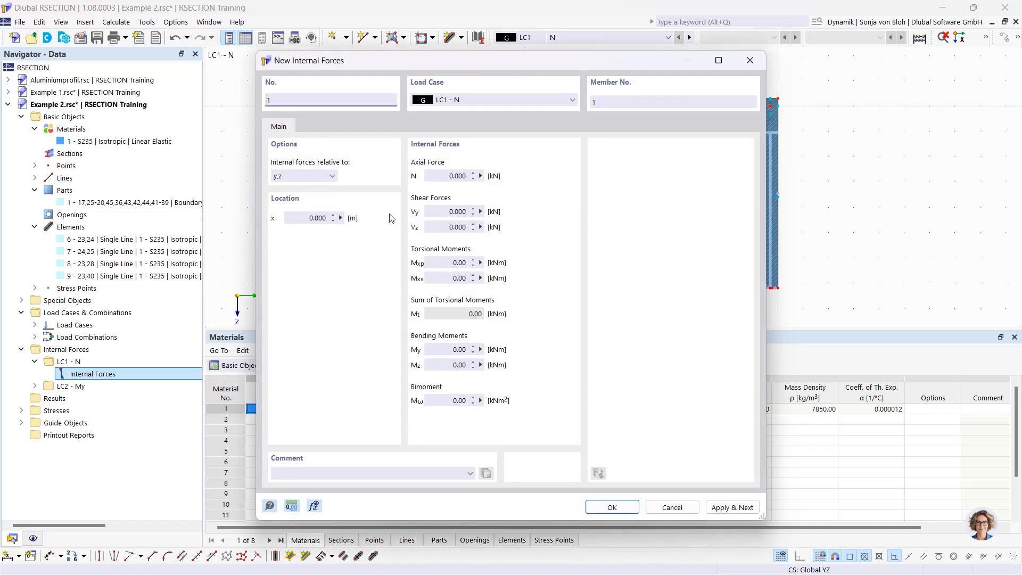
pyautogui.click(434, 176)
pyautogui.doubleClick(434, 176)
pyautogui.write('-50')
pyautogui.click(745, 507)
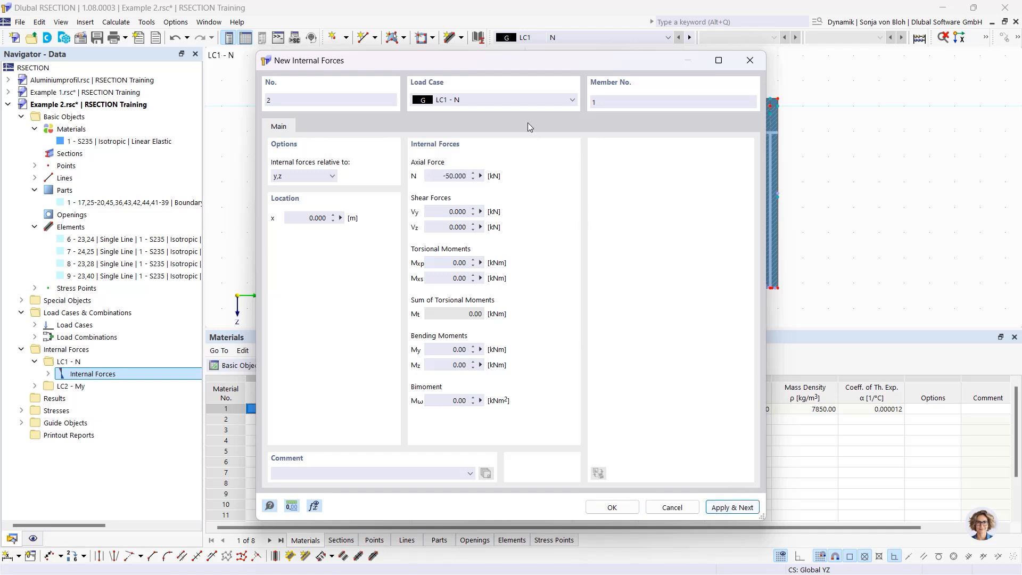
# Step: Define internal forces for LC2 - My with axial force N of 0 kN and bending moment My of 20 kNm
pyautogui.click(504, 100)
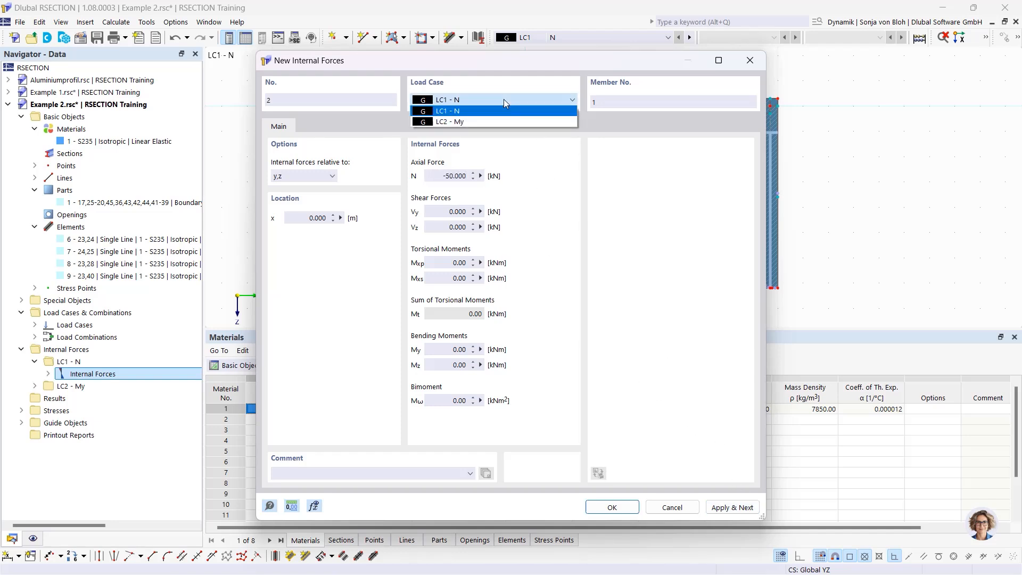
pyautogui.click(485, 121)
pyautogui.click(486, 181)
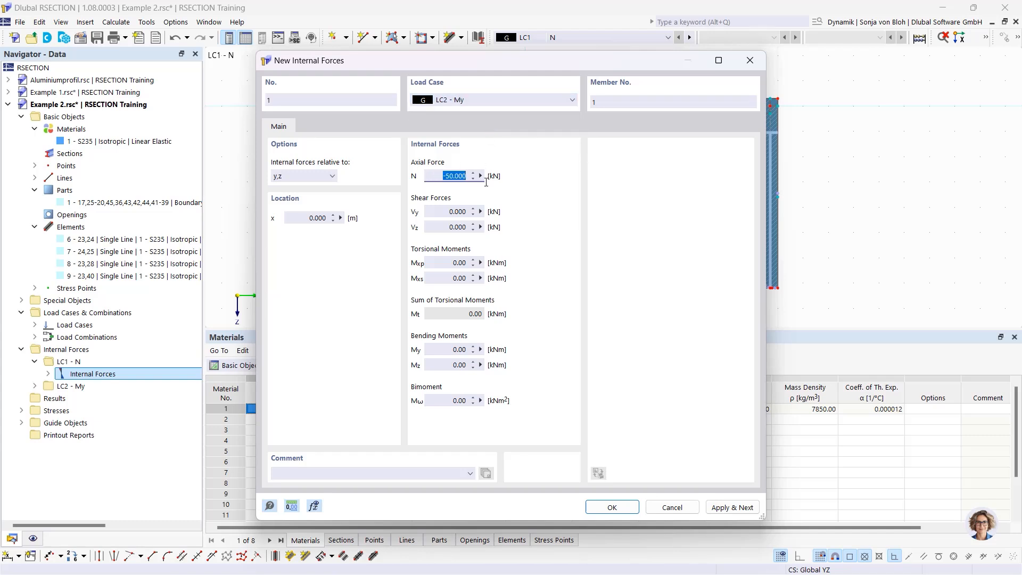
pyautogui.write('0')
pyautogui.click(486, 350)
pyautogui.write('20')
pyautogui.click(611, 506)
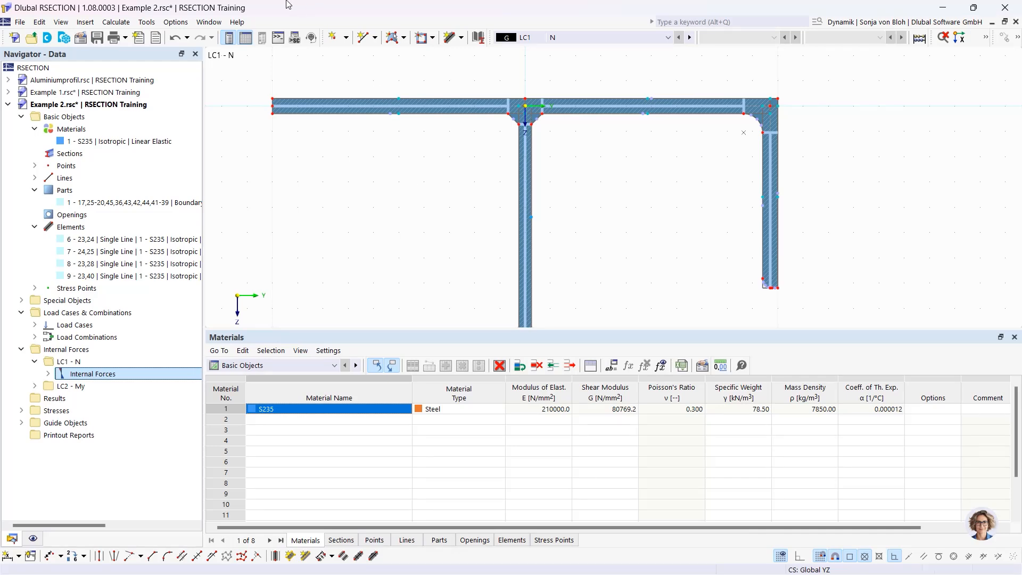
# Step: Calculate all loadings and display the total normal stress σx,tot on the section
pyautogui.click(125, 23)
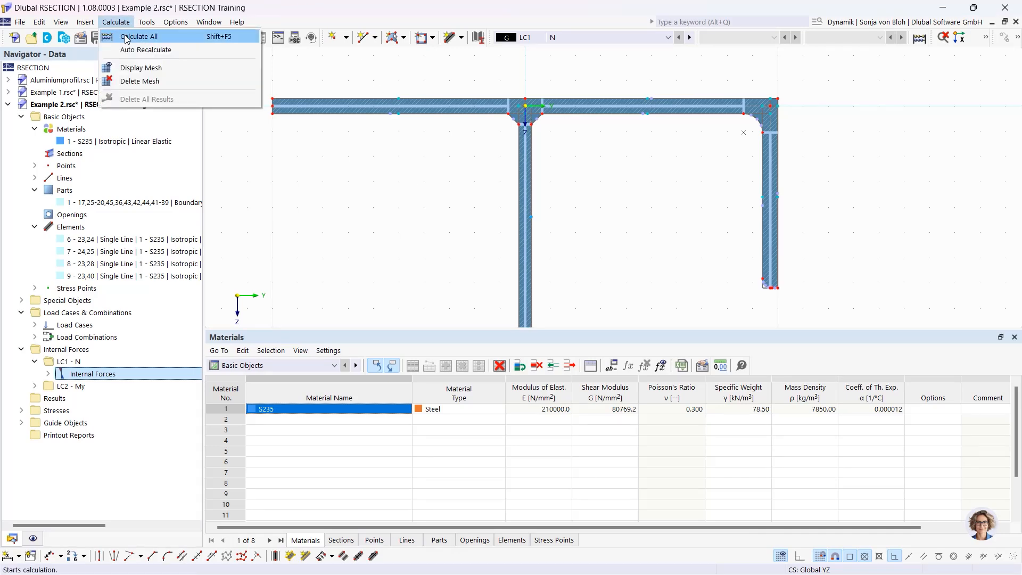
pyautogui.click(138, 36)
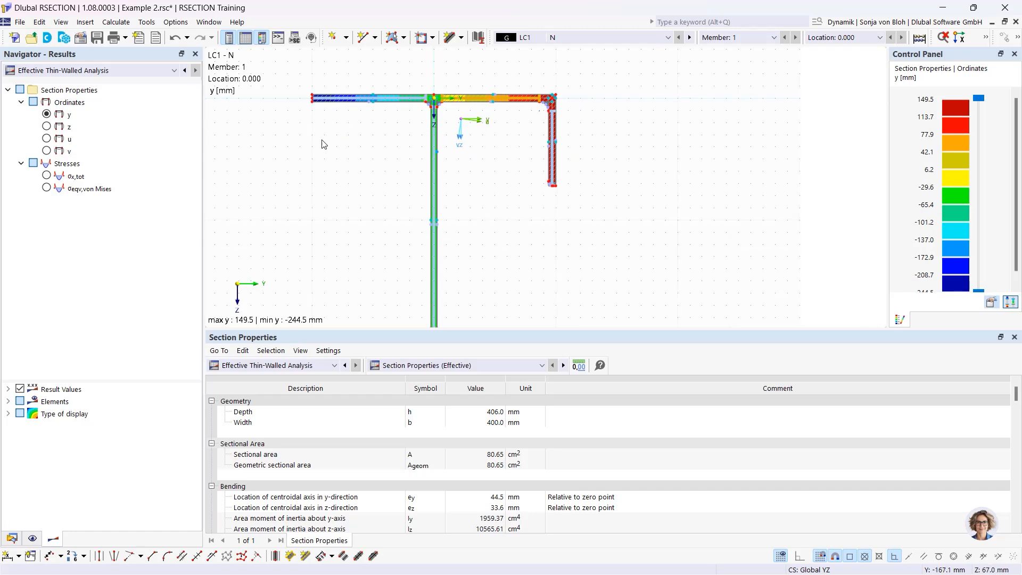
pyautogui.moveTo(321, 141)
pyautogui.mouseDown(button='middle')
pyautogui.moveTo(383, 153)
pyautogui.moveTo(392, 122)
pyautogui.moveTo(381, 141)
pyautogui.mouseUp(button='middle')
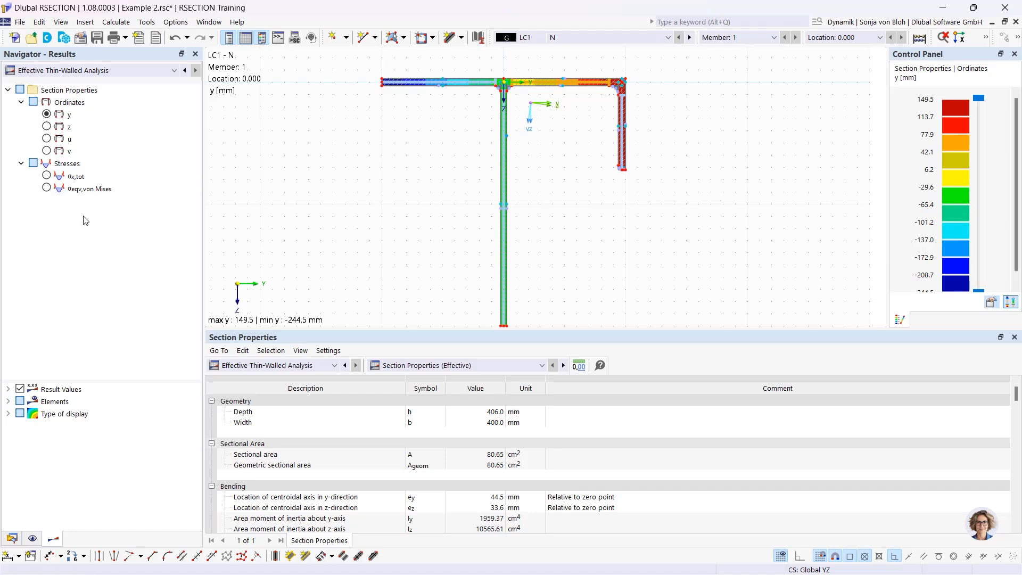
pyautogui.click(47, 176)
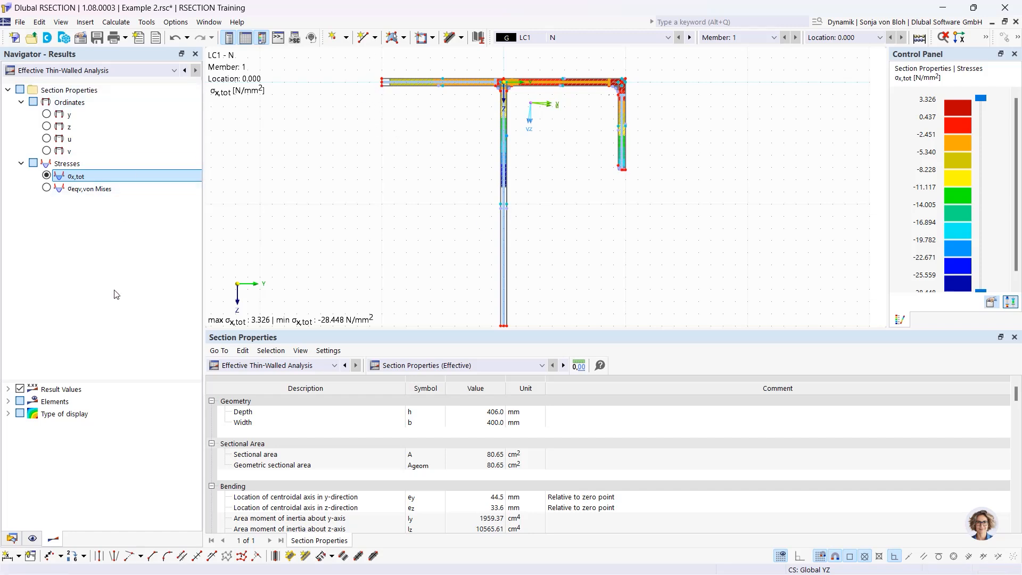
# Step: List the section classification according to EN 1993-1-1 and examine the stresses of LC2 - My at the free end of the horizontal plate
pyautogui.click(492, 366)
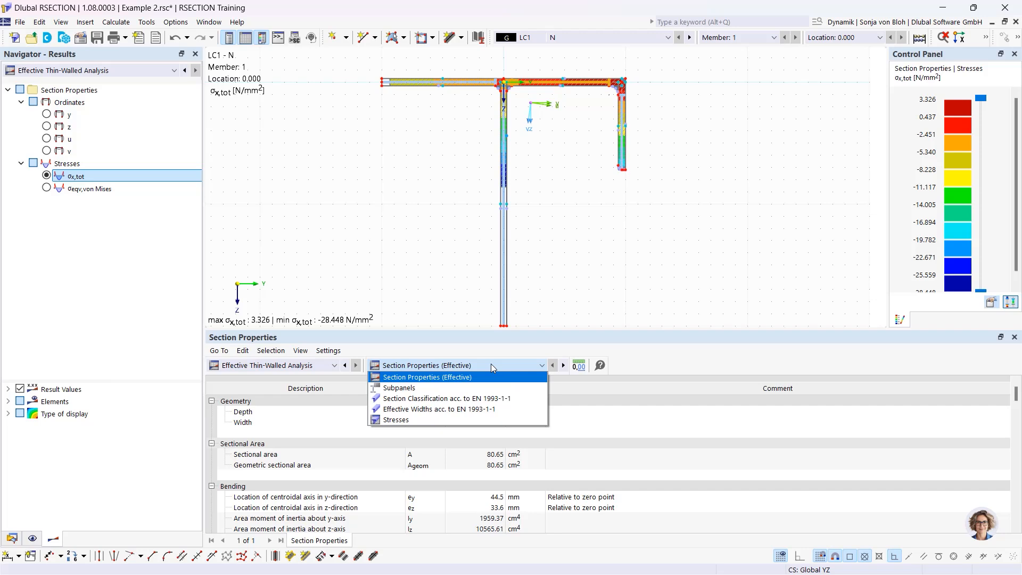
pyautogui.click(464, 402)
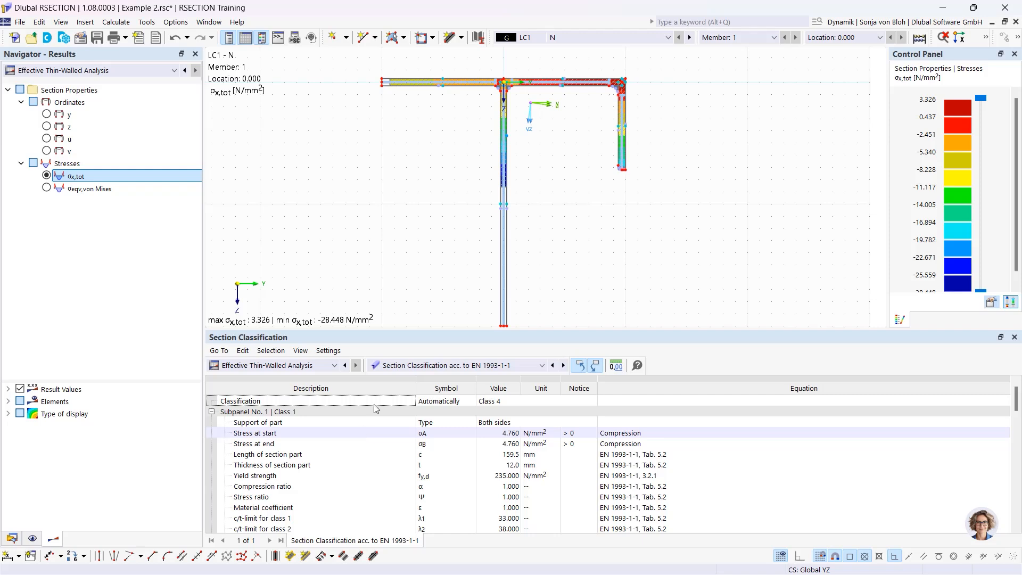
pyautogui.click(599, 33)
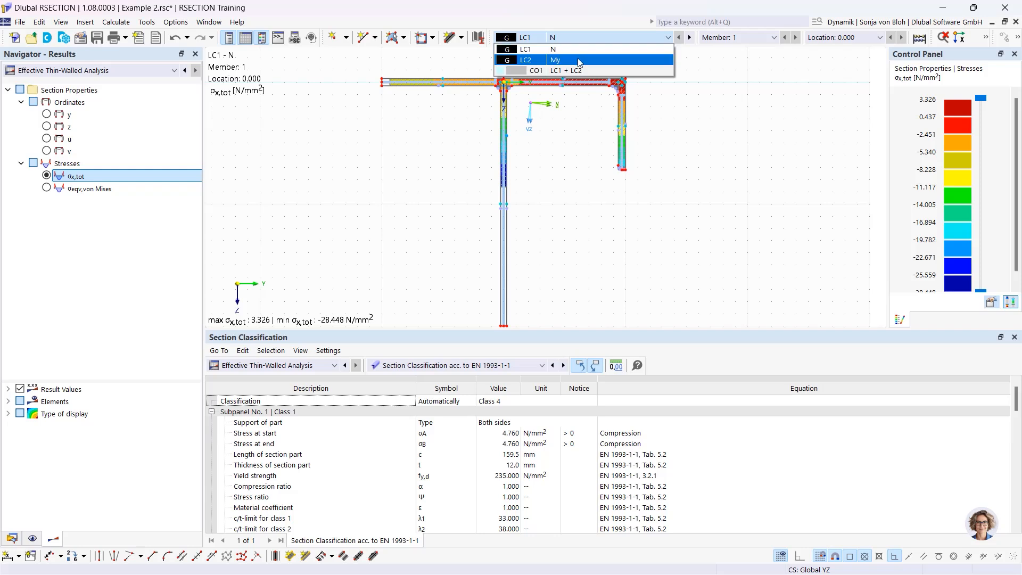
pyautogui.click(580, 61)
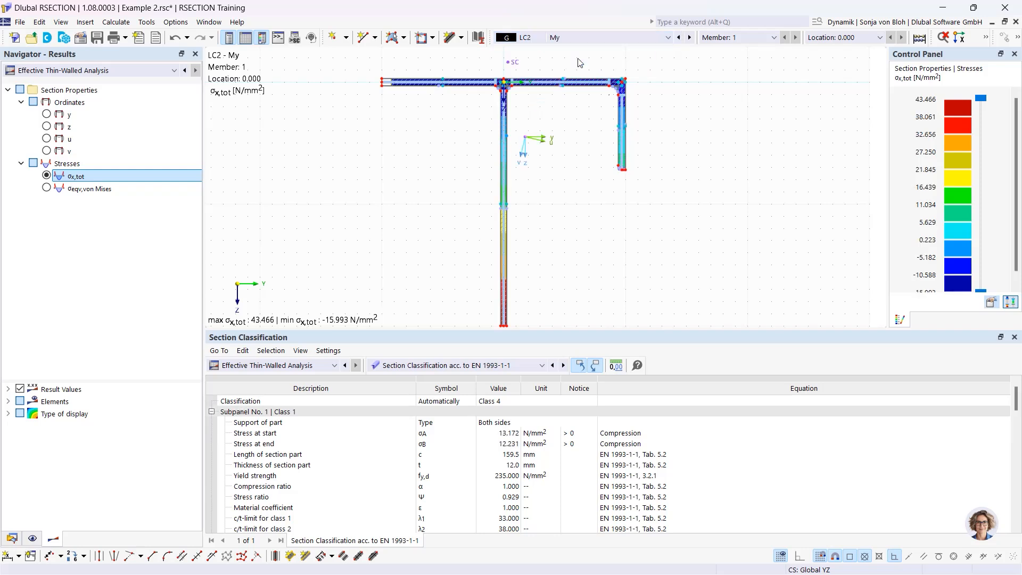
pyautogui.scroll(-2, 477, 203)
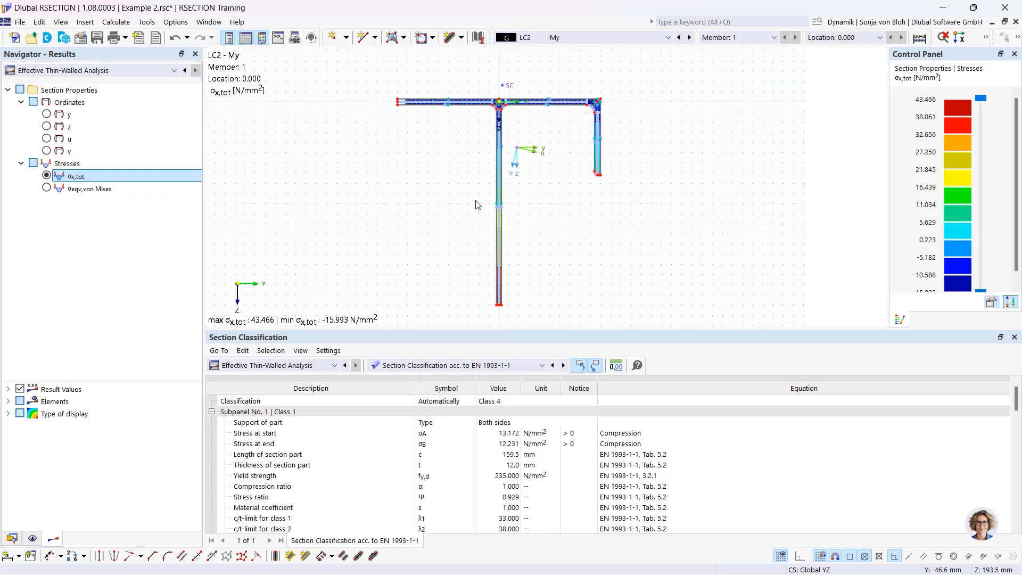
pyautogui.scroll(3, 399, 121)
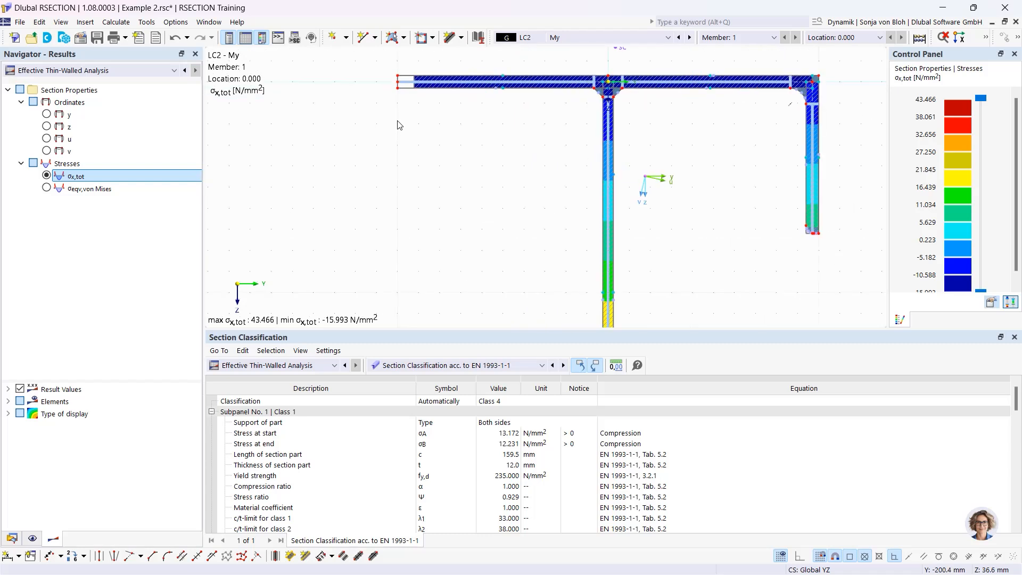
pyautogui.moveTo(400, 121); pyautogui.dragTo(402, 176, button='middle')
pyautogui.scroll(3, 414, 157)
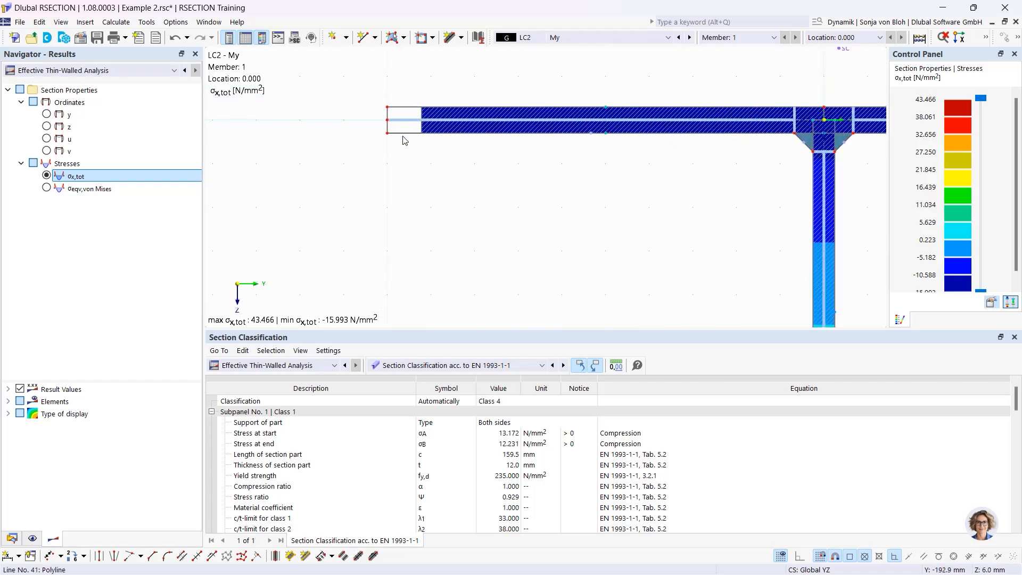
pyautogui.scroll(-3, 402, 125)
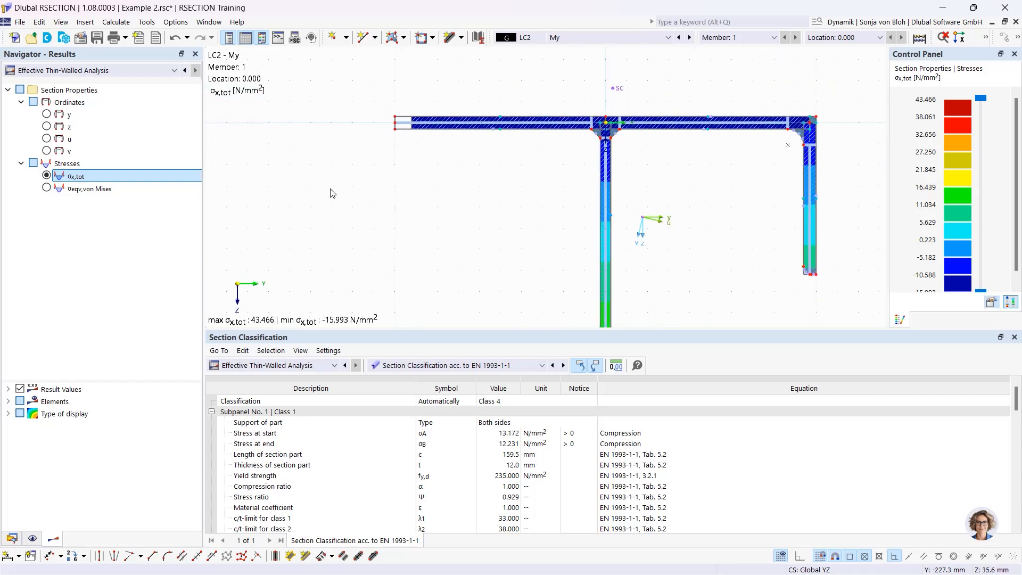
# Step: Switch off the isoband display so stresses appear as diagrams, and show the results of load combination CO1
pyautogui.click(8, 413)
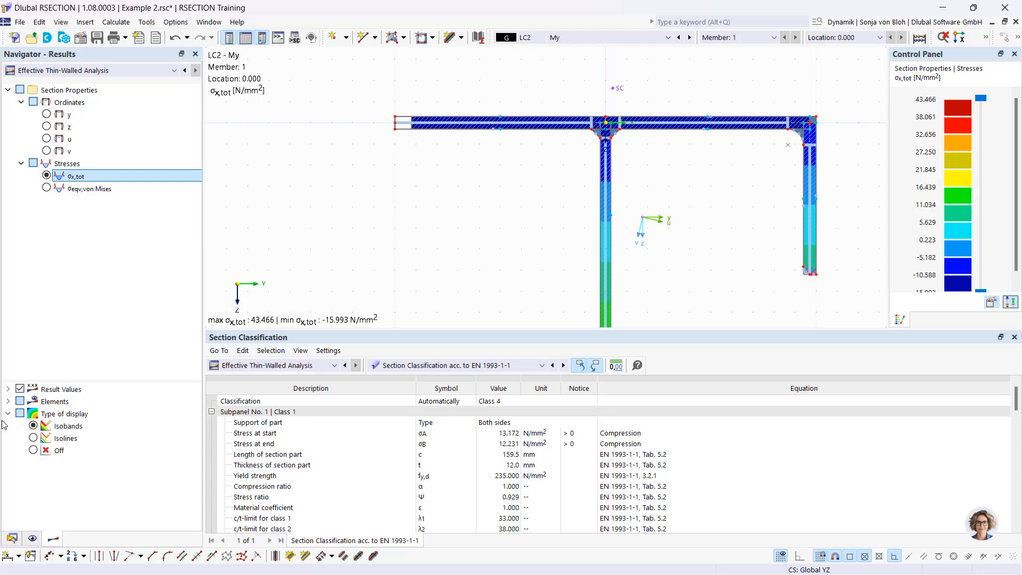
pyautogui.click(33, 450)
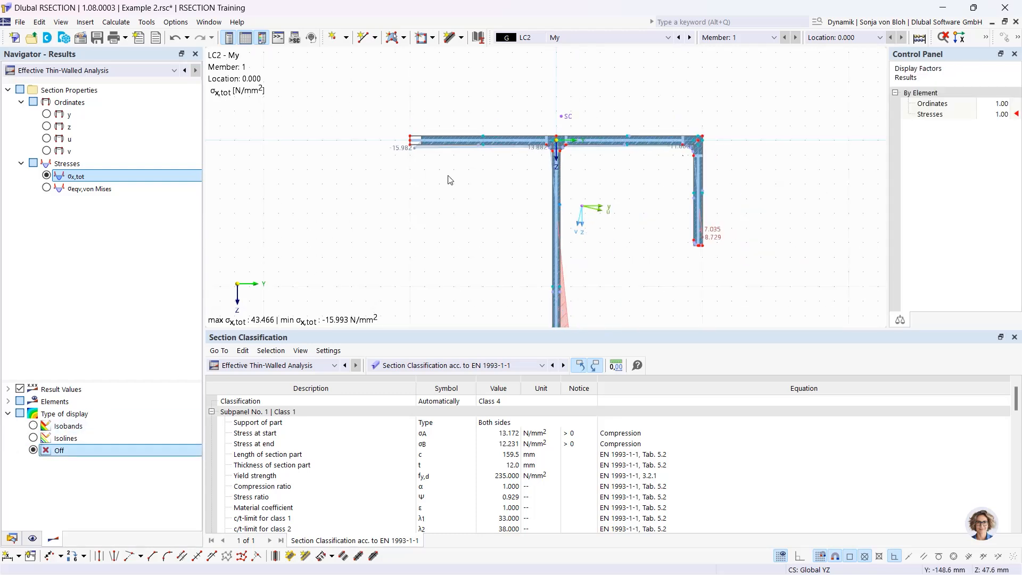
pyautogui.moveTo(433, 204); pyautogui.dragTo(448, 161, button='middle')
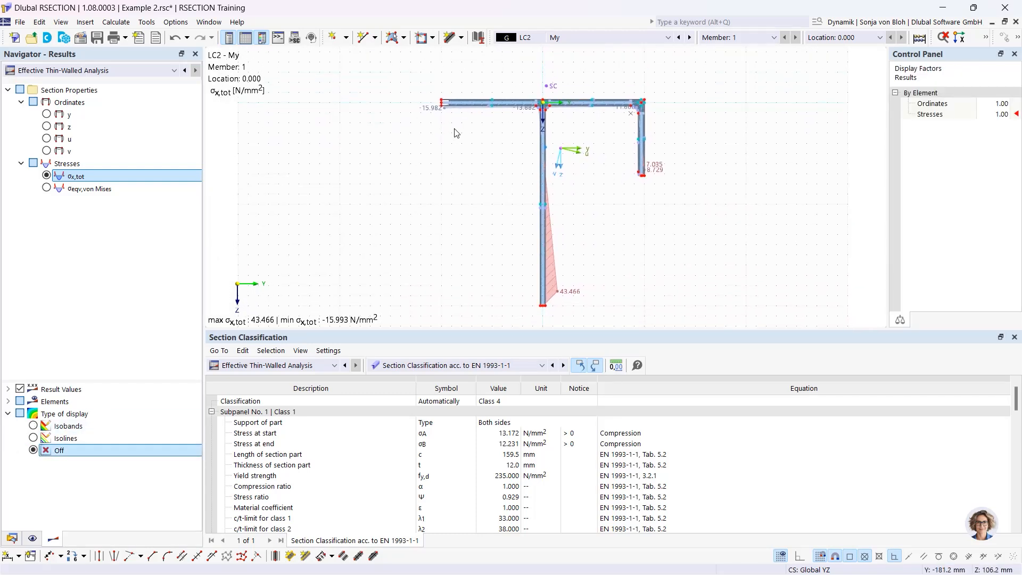
pyautogui.click(573, 36)
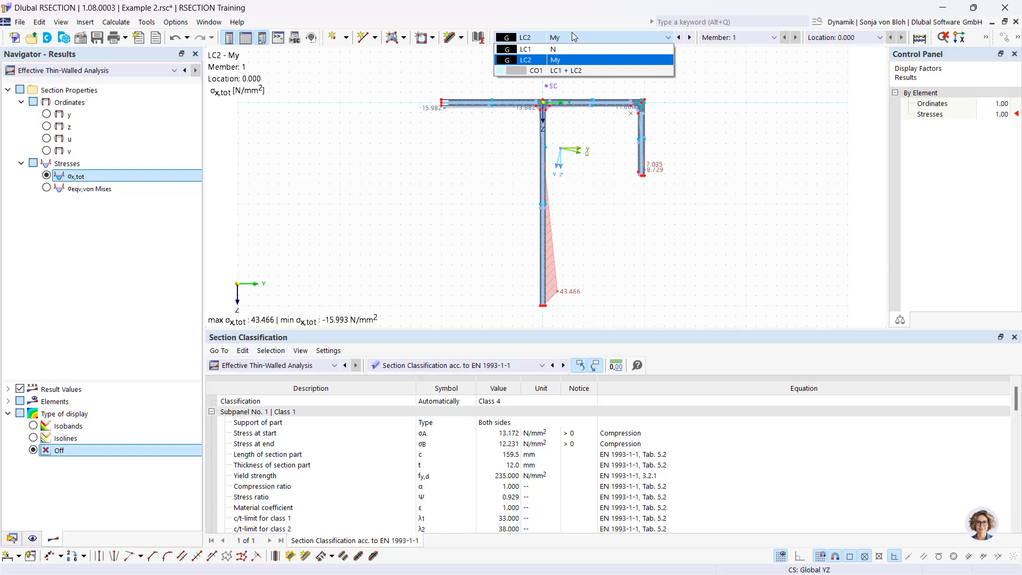
pyautogui.click(548, 70)
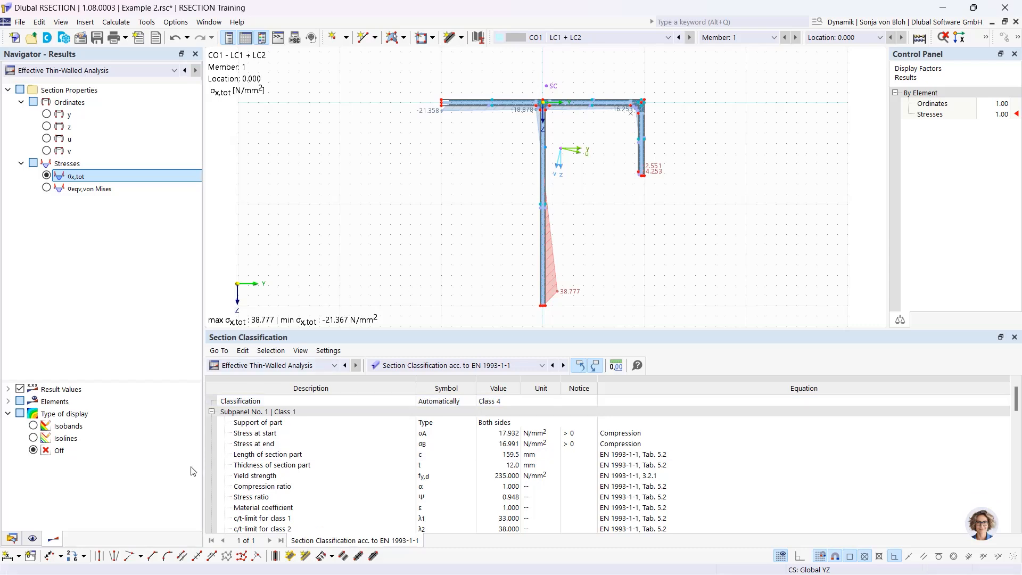
# Step: Create a new printout report without the effective-section stresses by loading, by material and by stress points, then save and show it
pyautogui.click(12, 537)
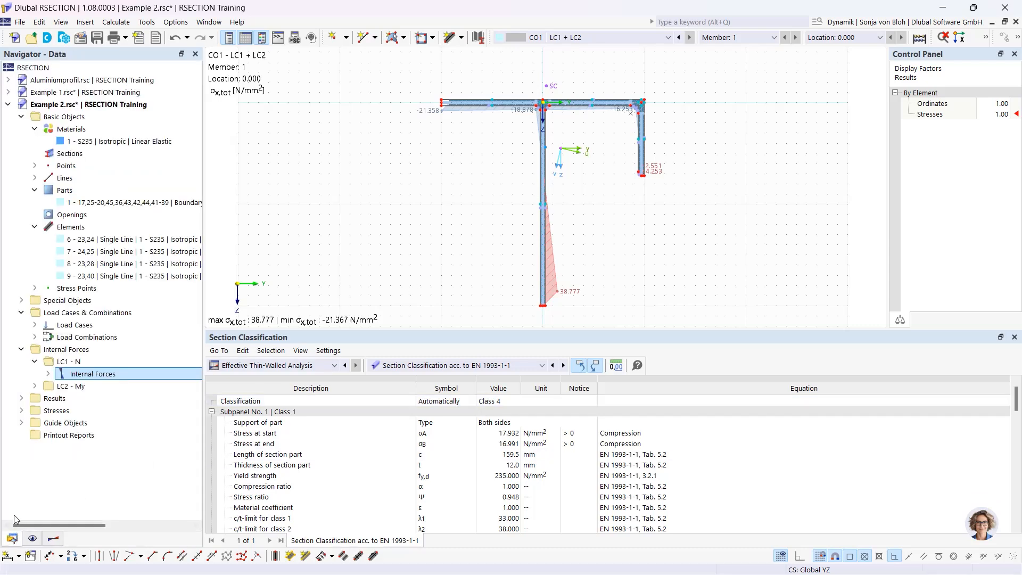
pyautogui.rightClick(71, 435)
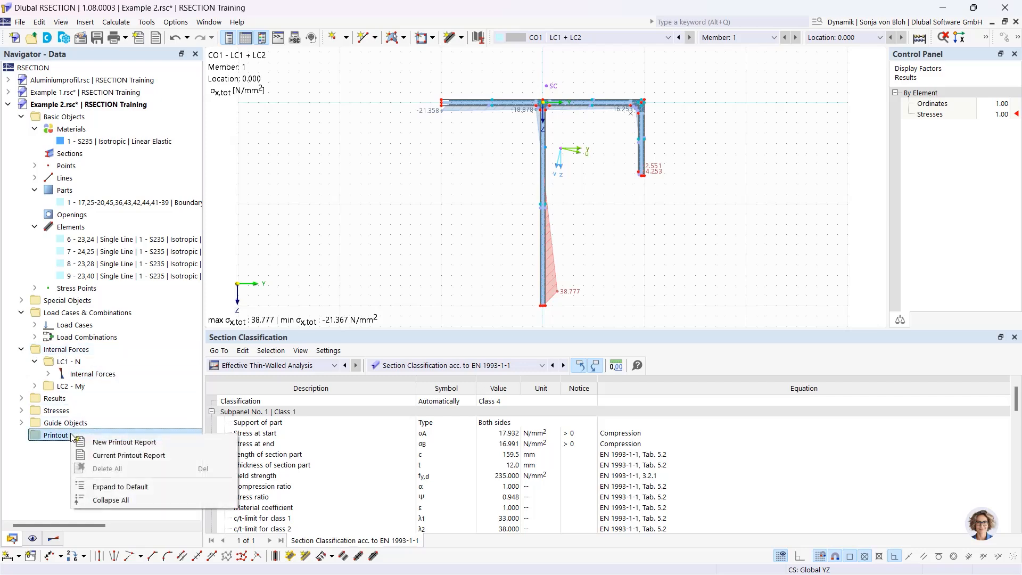
pyautogui.click(104, 443)
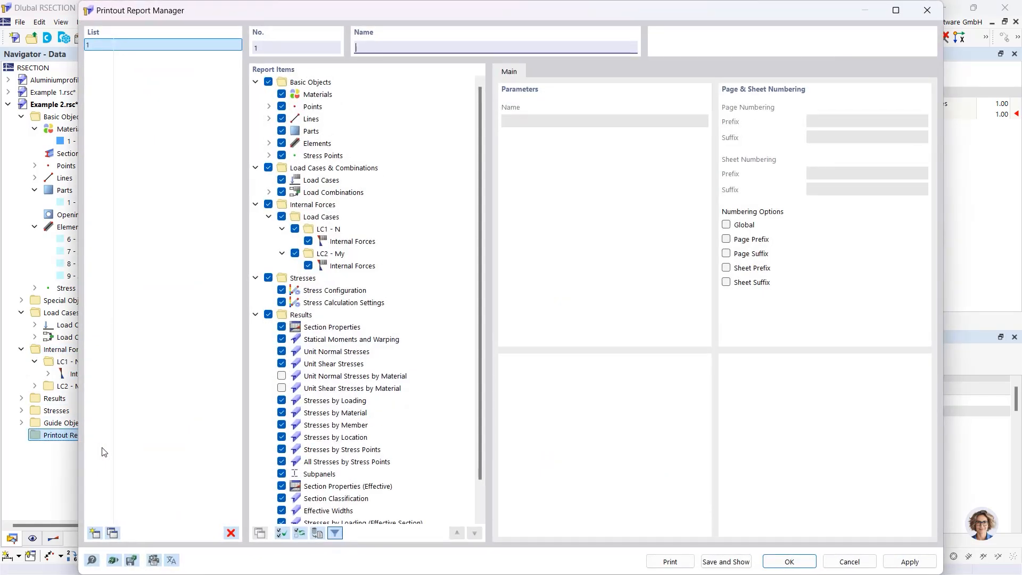
pyautogui.scroll(-1, 481, 317)
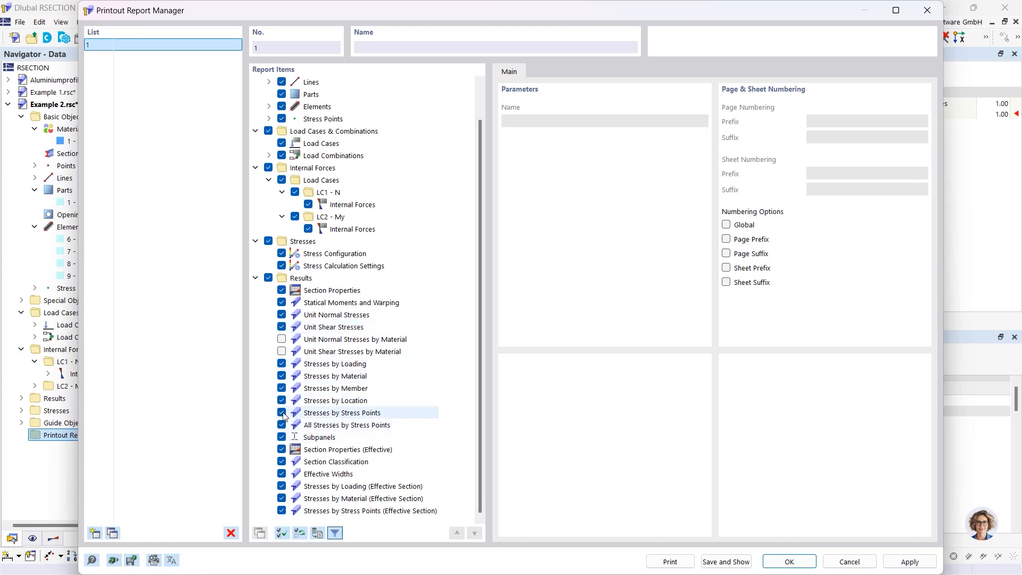
pyautogui.scroll(1, 293, 504)
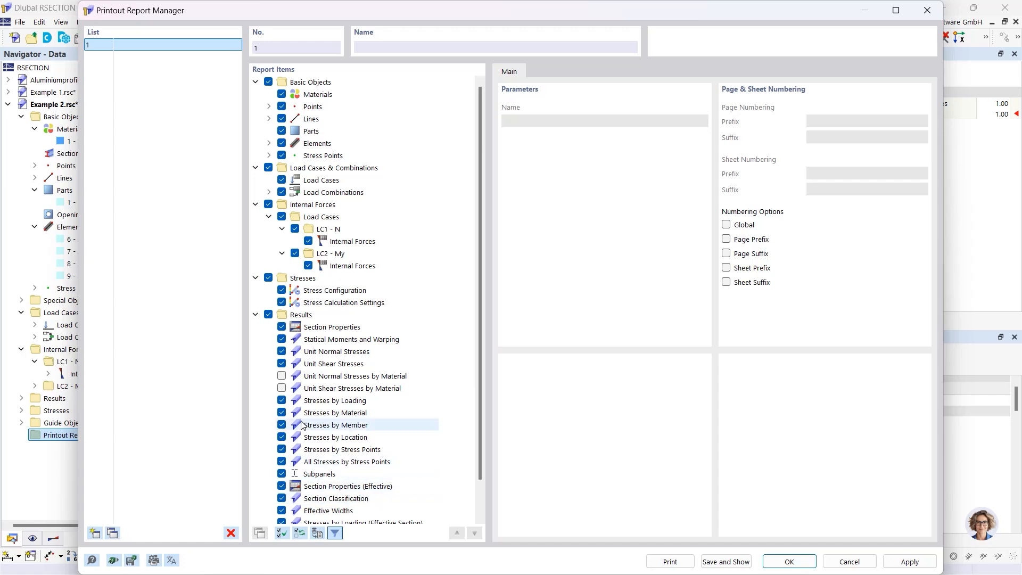
pyautogui.scroll(-1, 290, 498)
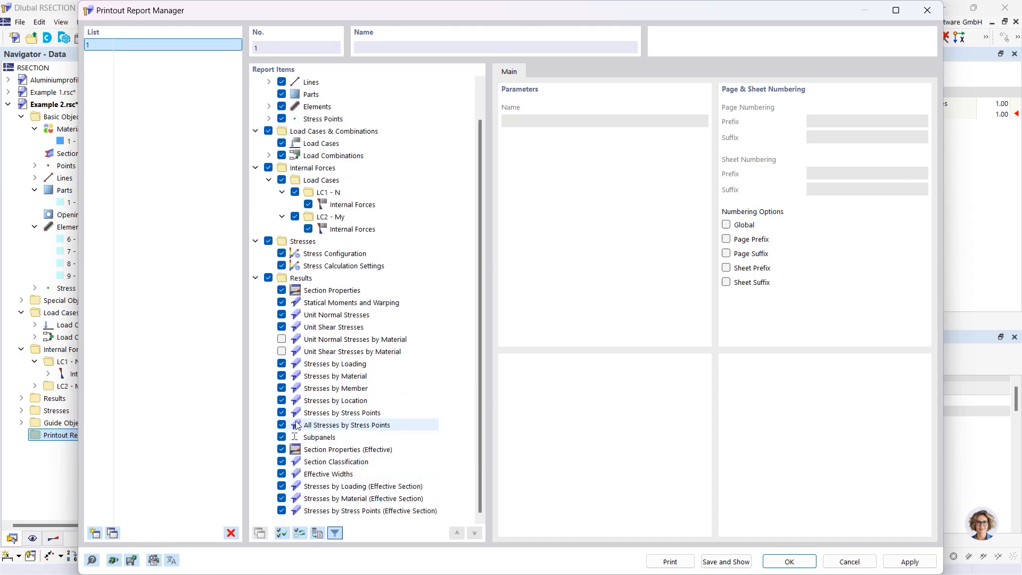
pyautogui.click(282, 486)
pyautogui.click(281, 498)
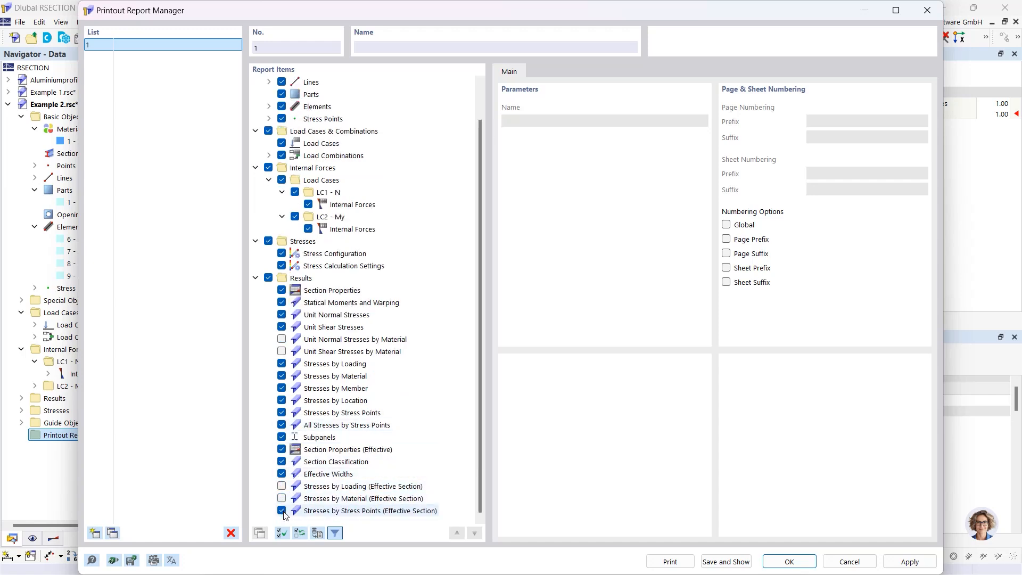
pyautogui.click(281, 510)
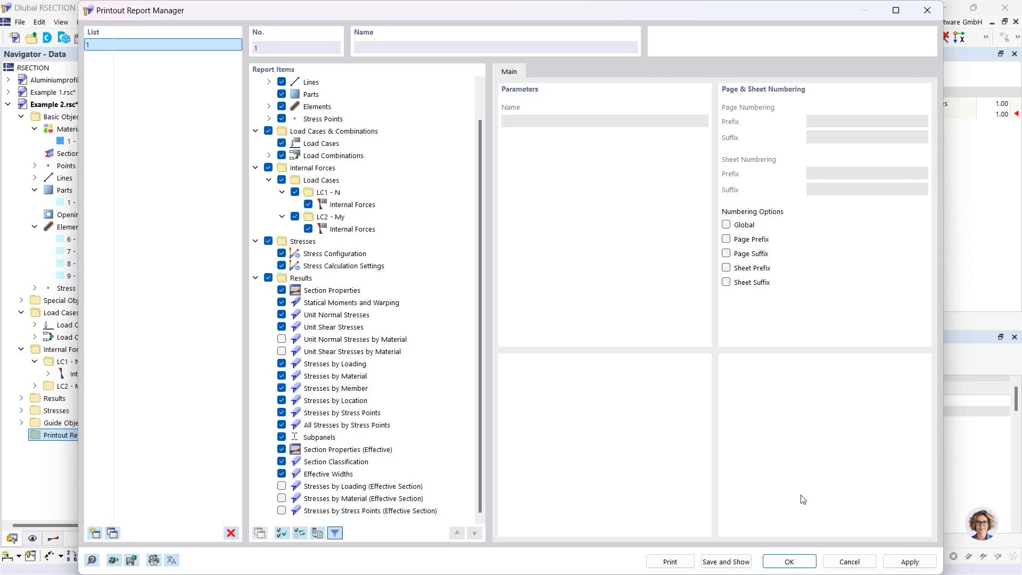
pyautogui.click(725, 562)
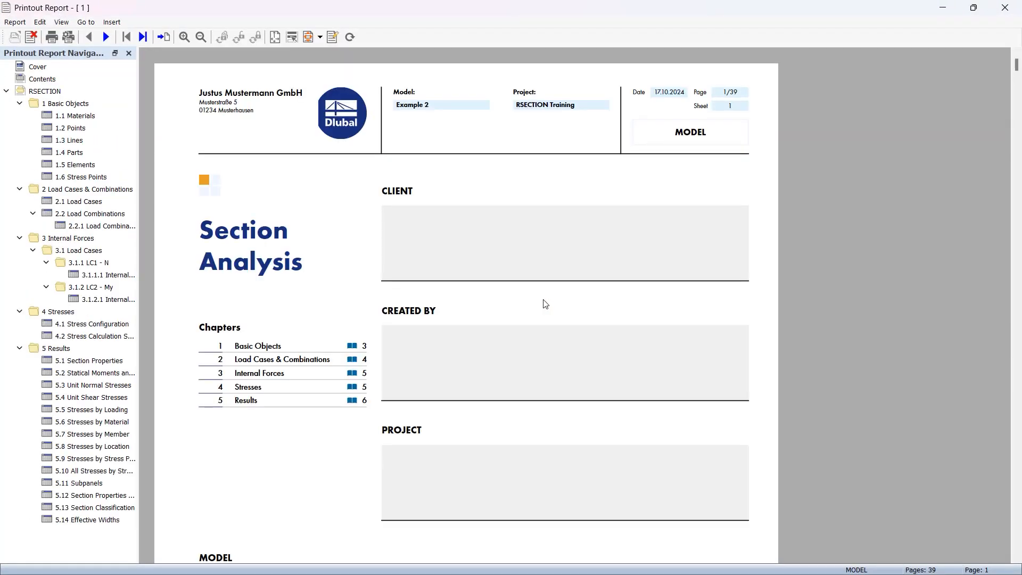
# Step: Review the printout report's cover and contents, then examine the result tables from Stresses by Loading through Stresses by Stress Points
pyautogui.scroll(-12, 546, 304)
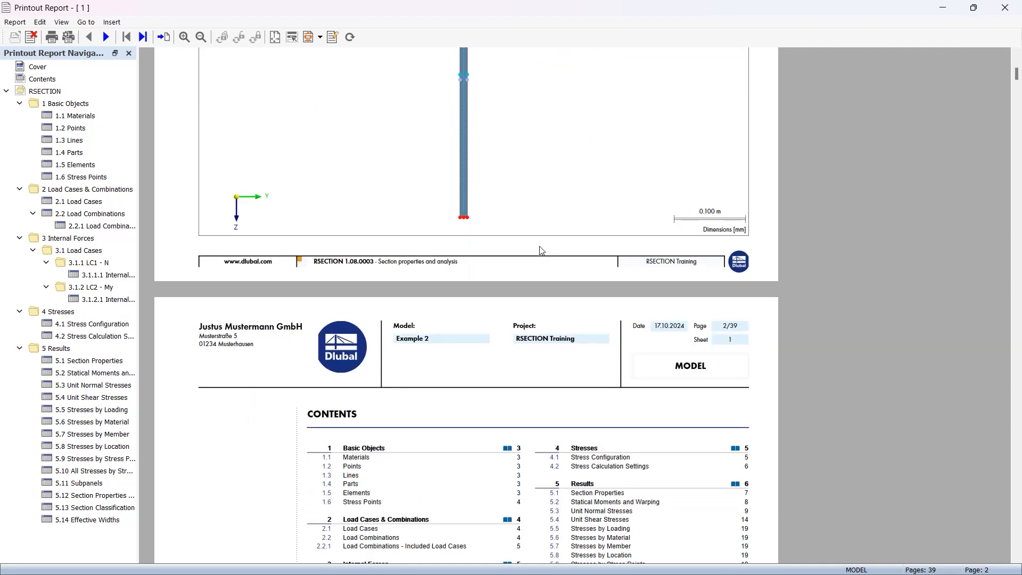
pyautogui.scroll(-6, 541, 250)
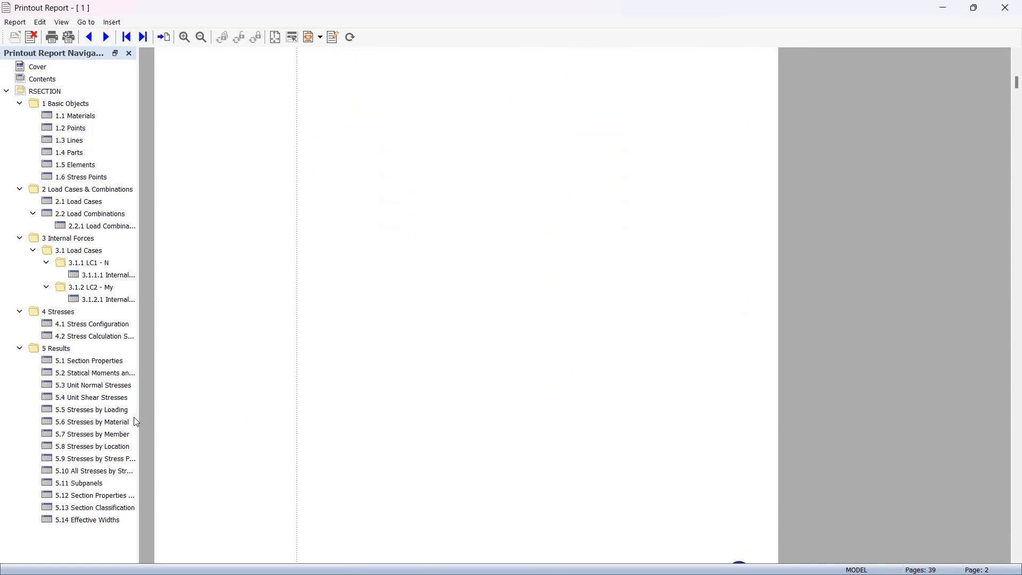
pyautogui.click(90, 409)
pyautogui.scroll(-5, 443, 378)
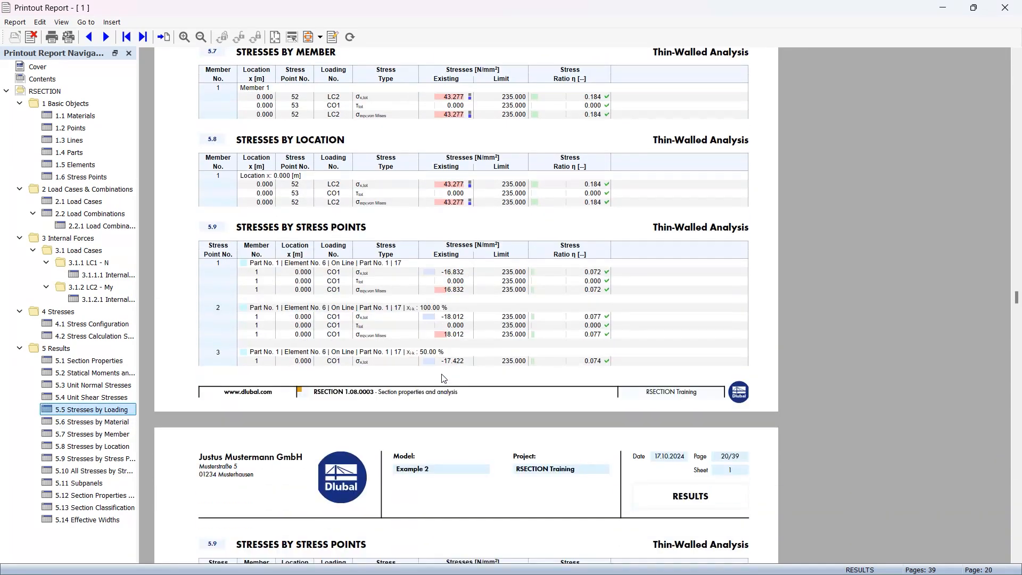
pyautogui.scroll(-10, 444, 378)
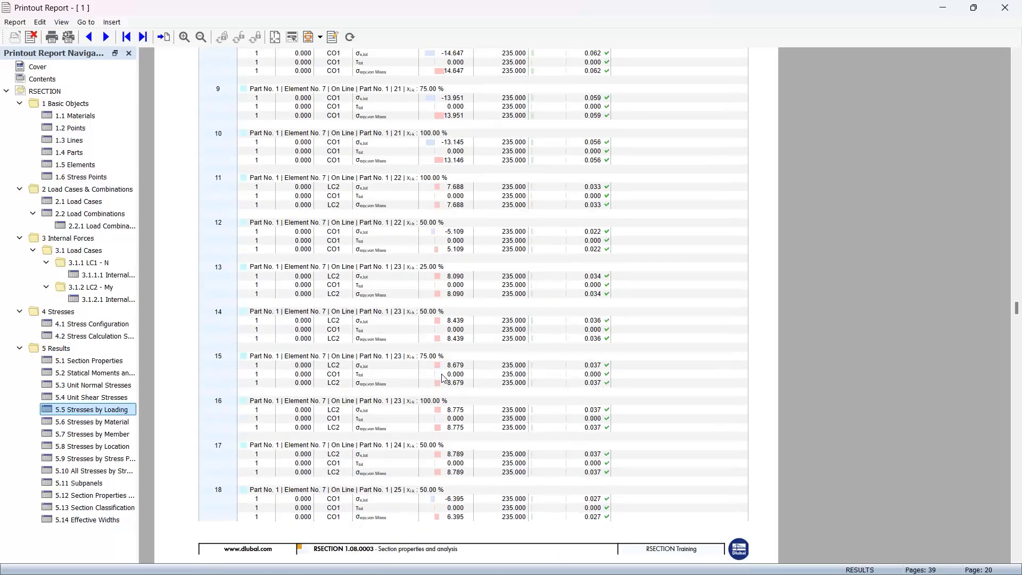
pyautogui.scroll(-10, 444, 378)
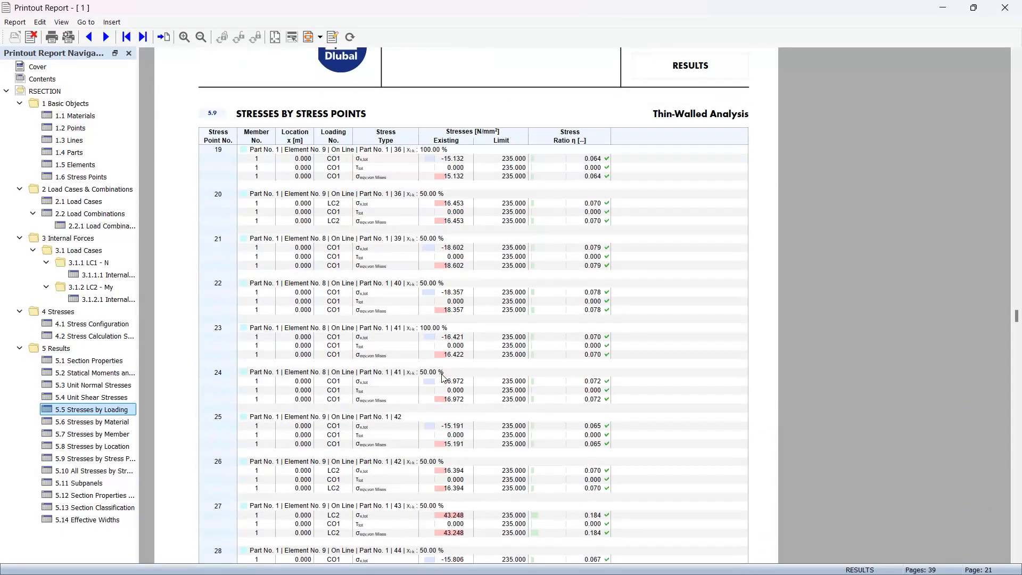
pyautogui.scroll(-5, 444, 378)
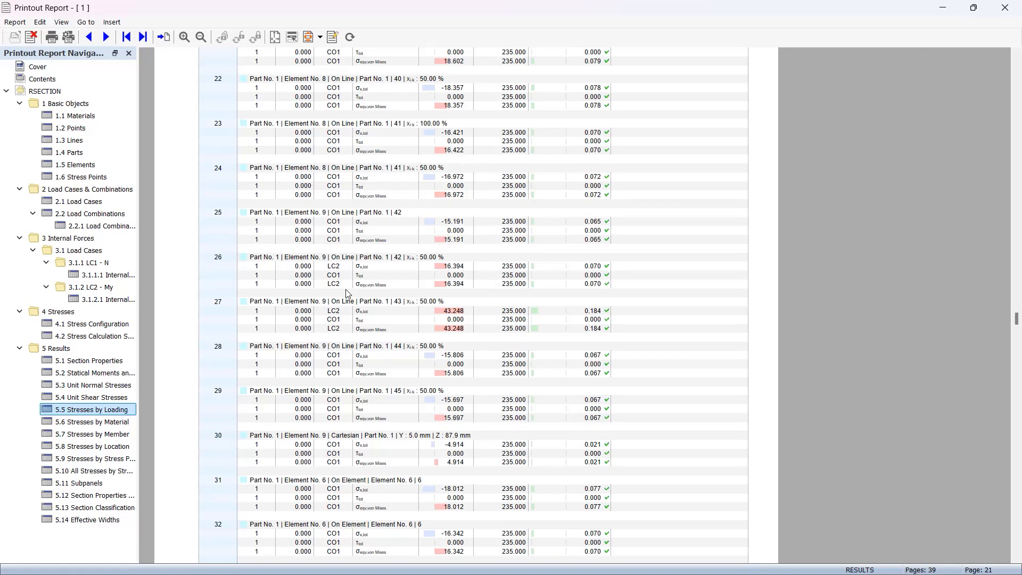
# Step: Minimize the printout report and enlarge the model graphics area by reducing the height of the Section Classification table
pyautogui.click(942, 7)
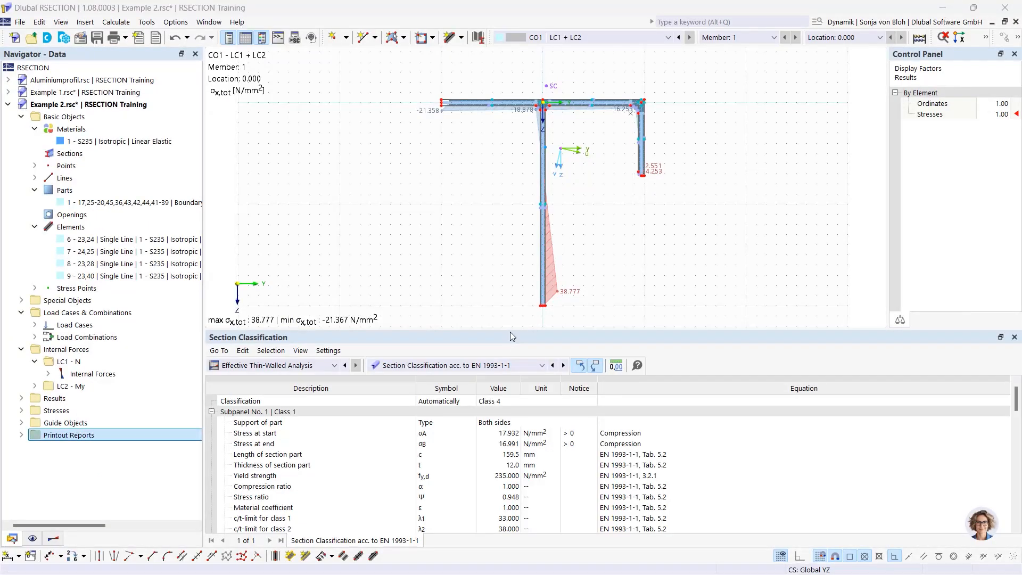
pyautogui.moveTo(510, 331); pyautogui.dragTo(512, 440)
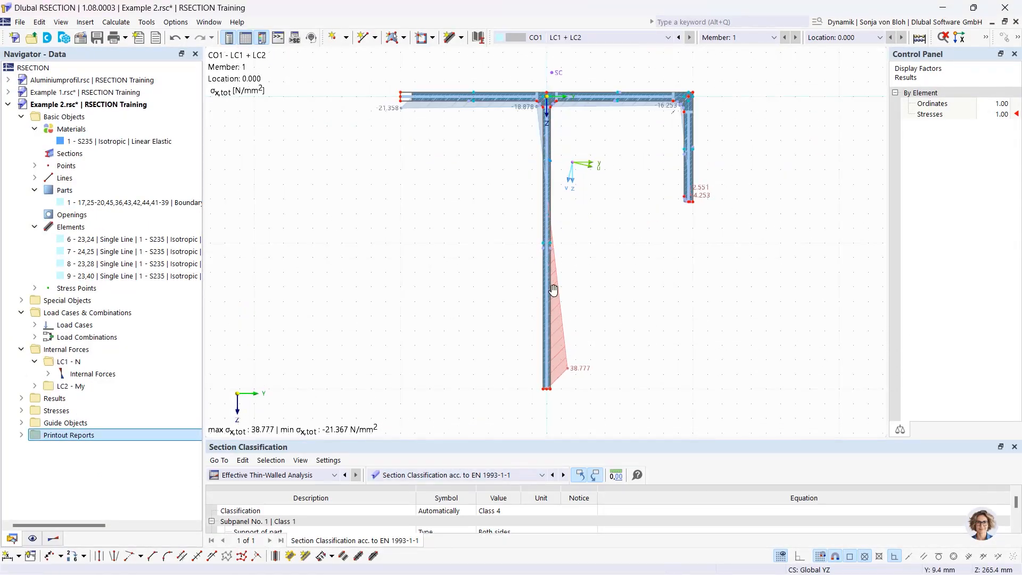
pyautogui.moveTo(554, 290); pyautogui.dragTo(506, 295, button='middle')
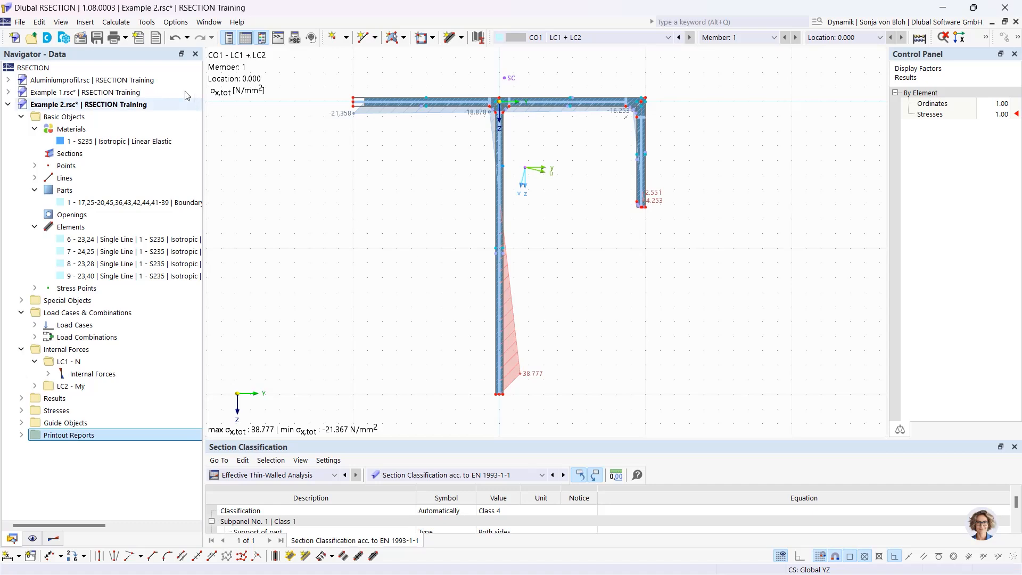
# Step: Send the CO1 stress graphic to the printout report as a window-filling picture, then save and show it
pyautogui.click(125, 38)
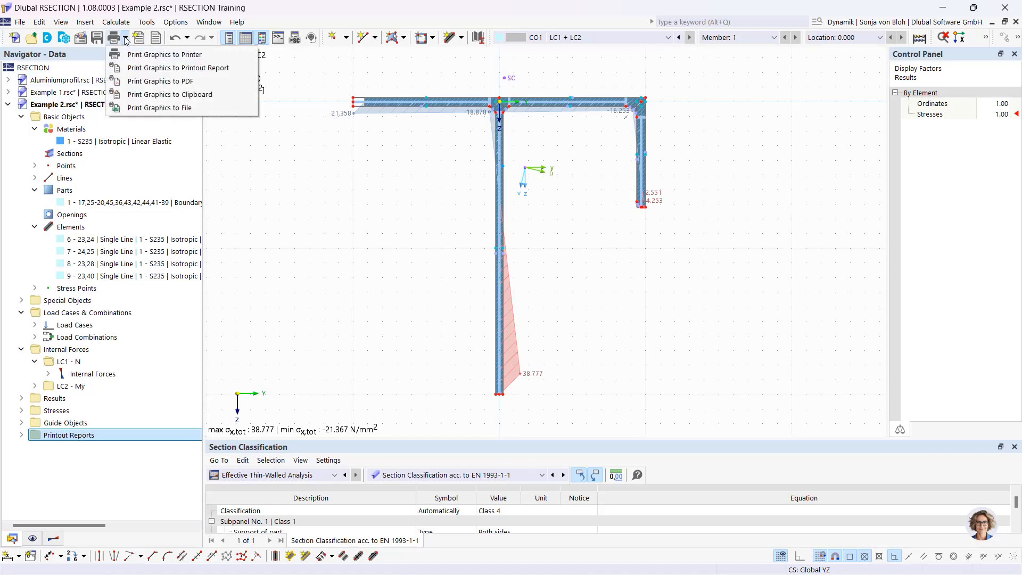
pyautogui.click(158, 69)
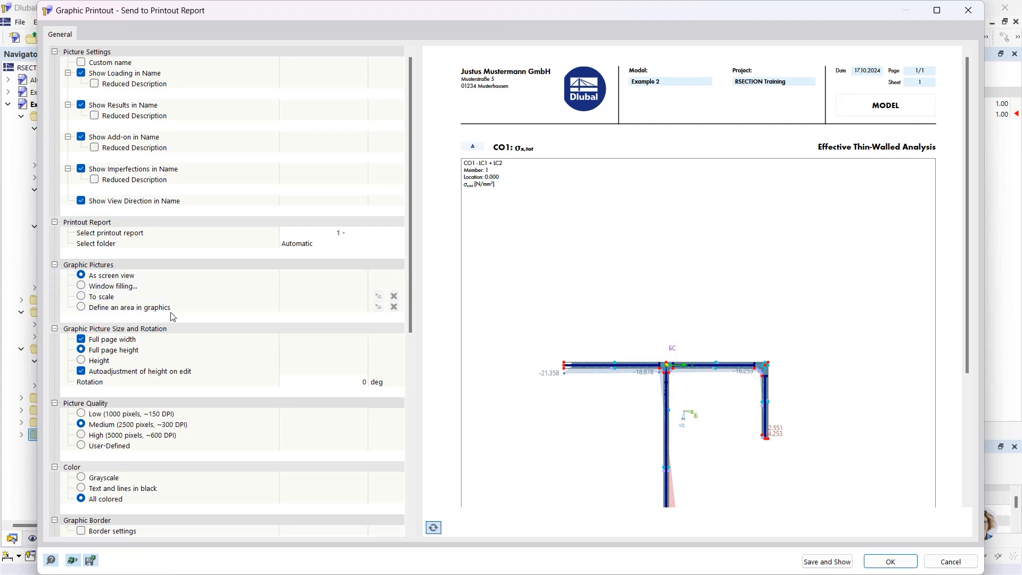
pyautogui.click(81, 288)
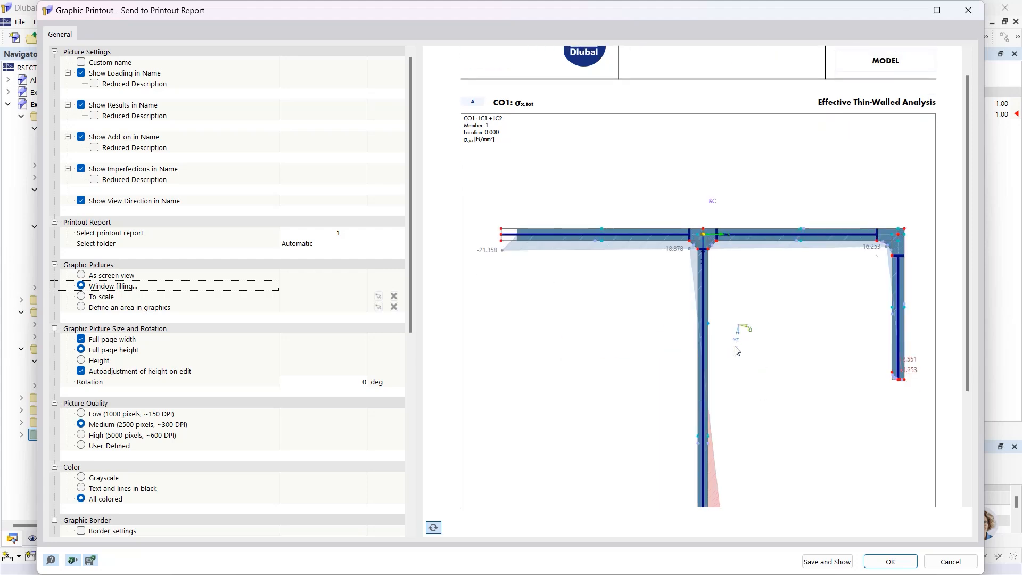
pyautogui.scroll(-2, 745, 320)
pyautogui.scroll(1, 752, 329)
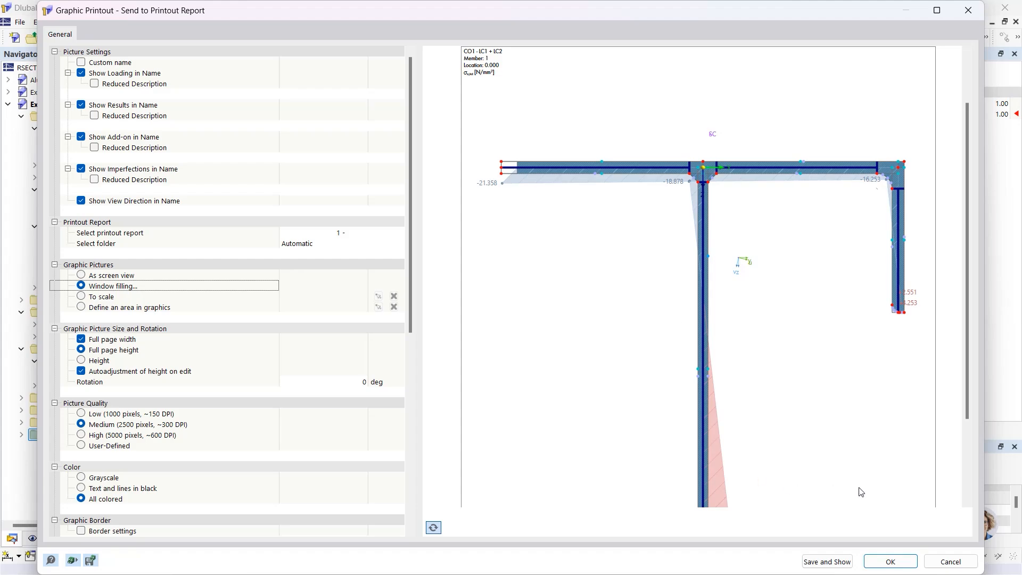
pyautogui.click(827, 561)
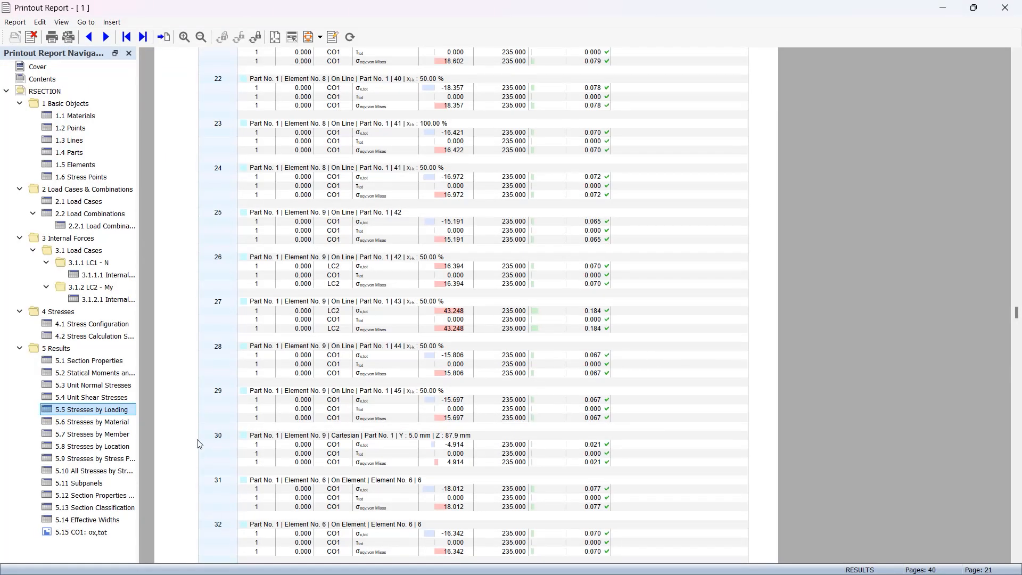
# Step: Examine the CO1 total normal stress graphic in the printout report, then close the report
pyautogui.click(88, 534)
pyautogui.scroll(-5, 465, 337)
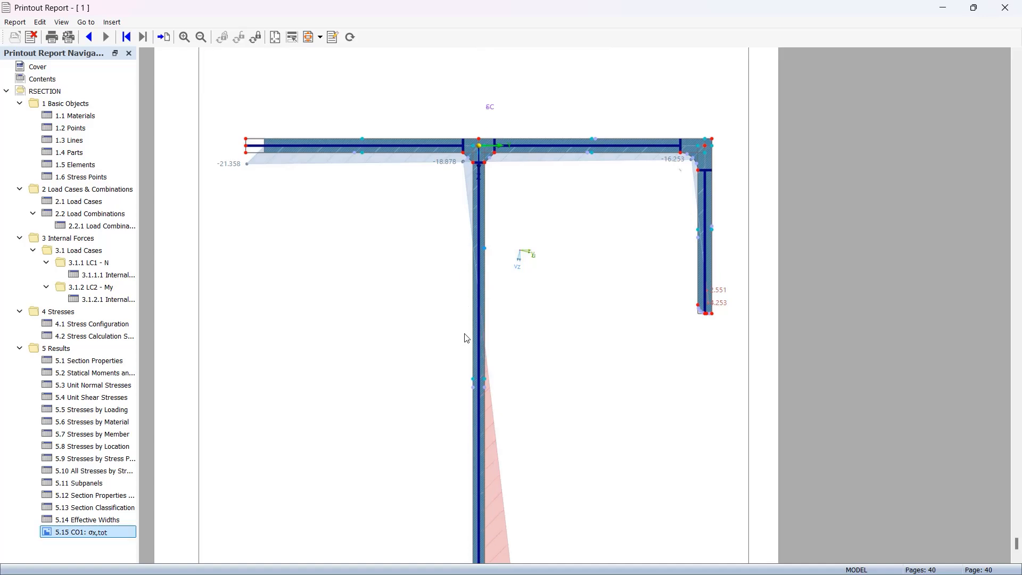
pyautogui.scroll(-2, 465, 338)
pyautogui.scroll(8, 465, 337)
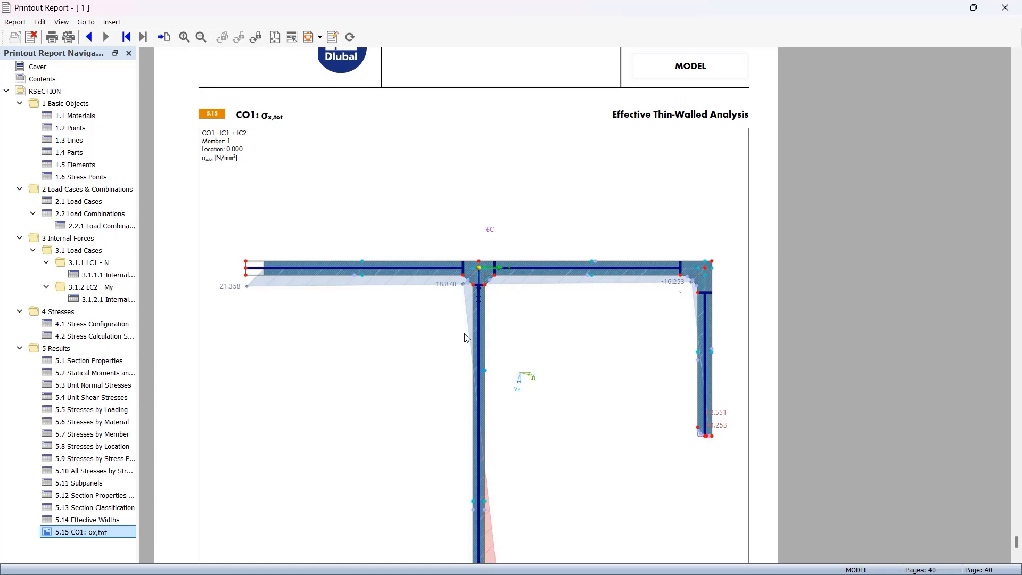
pyautogui.scroll(-1, 464, 338)
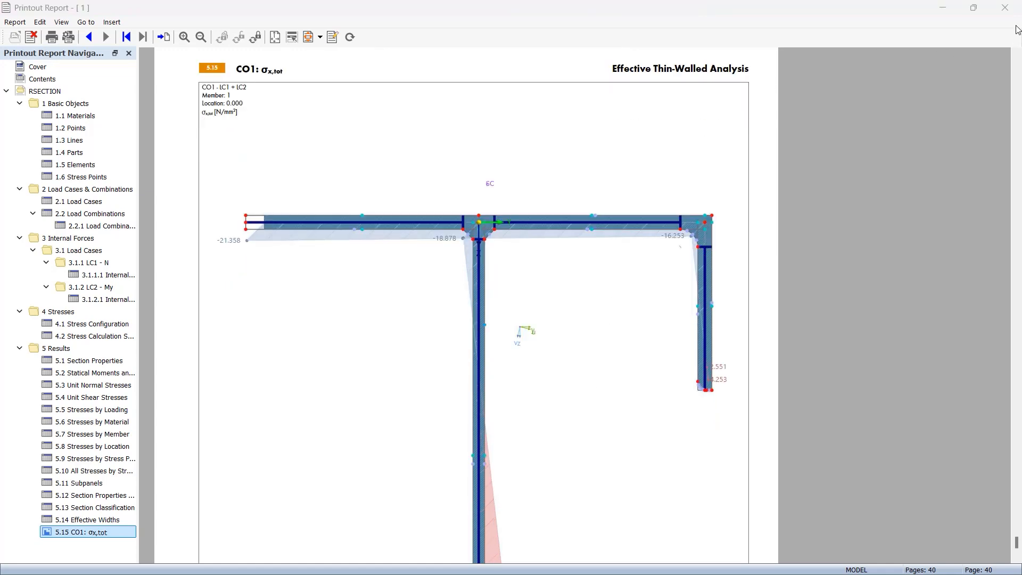
pyautogui.click(1004, 7)
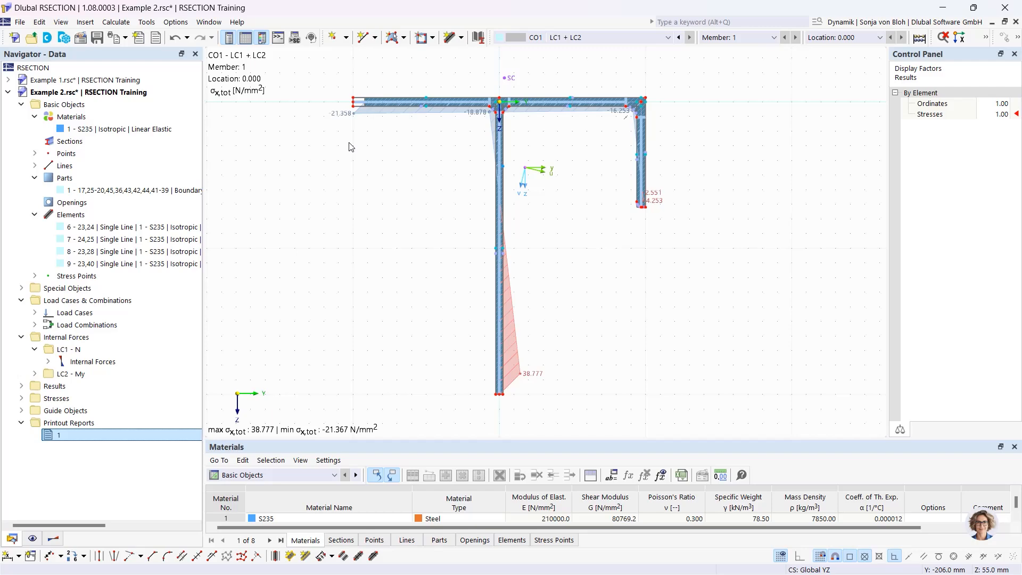
# Step: Import the DXF file Aluprofil.dxf as a new model instead of into the active one
pyautogui.click(20, 22)
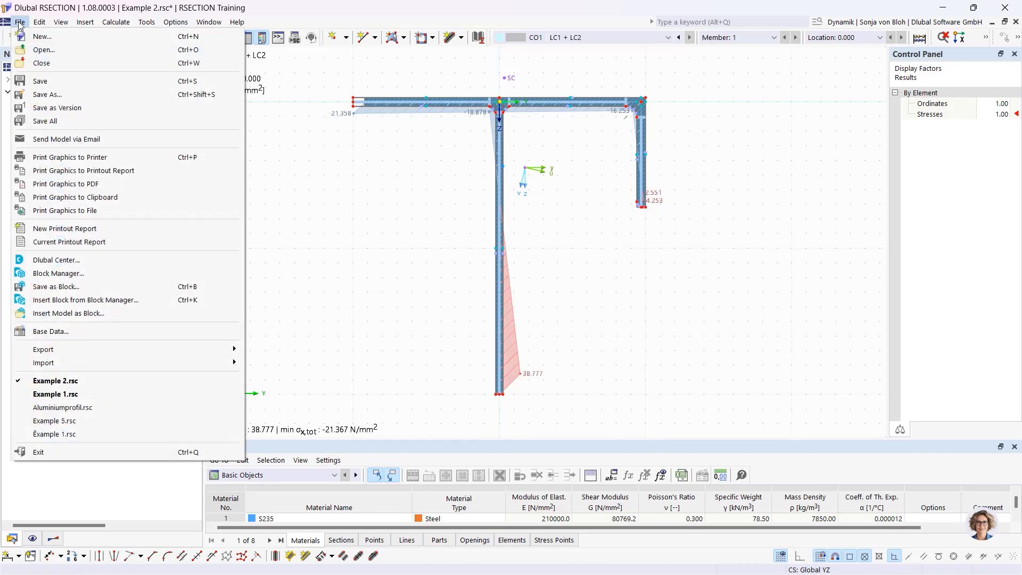
pyautogui.moveTo(97, 363)
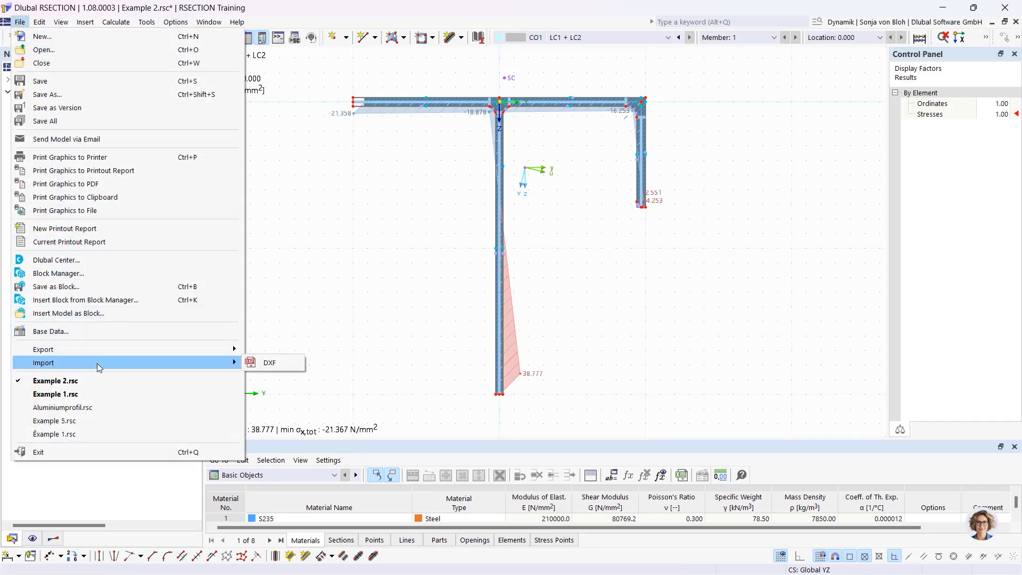
pyautogui.click(272, 362)
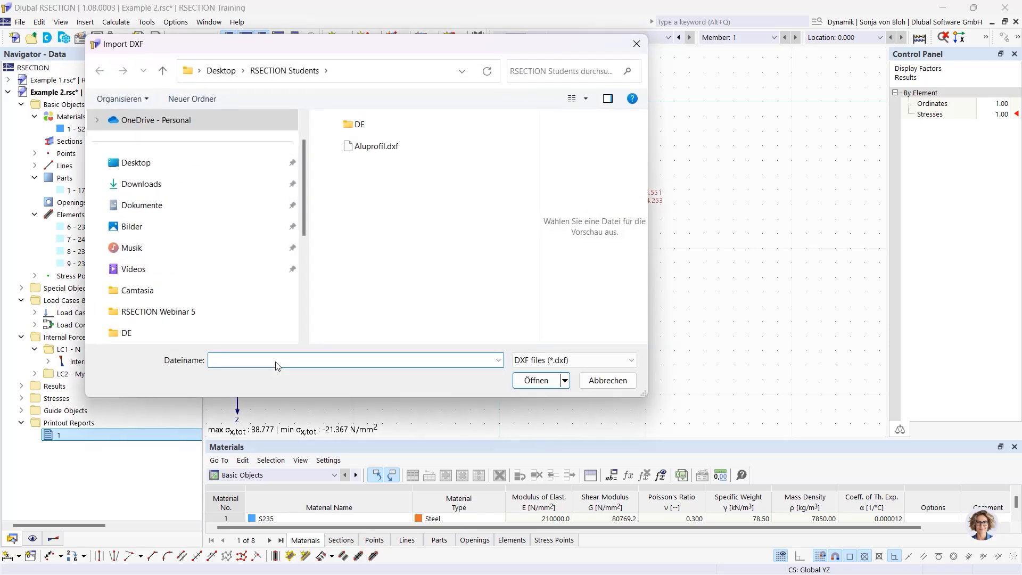
pyautogui.click(389, 150)
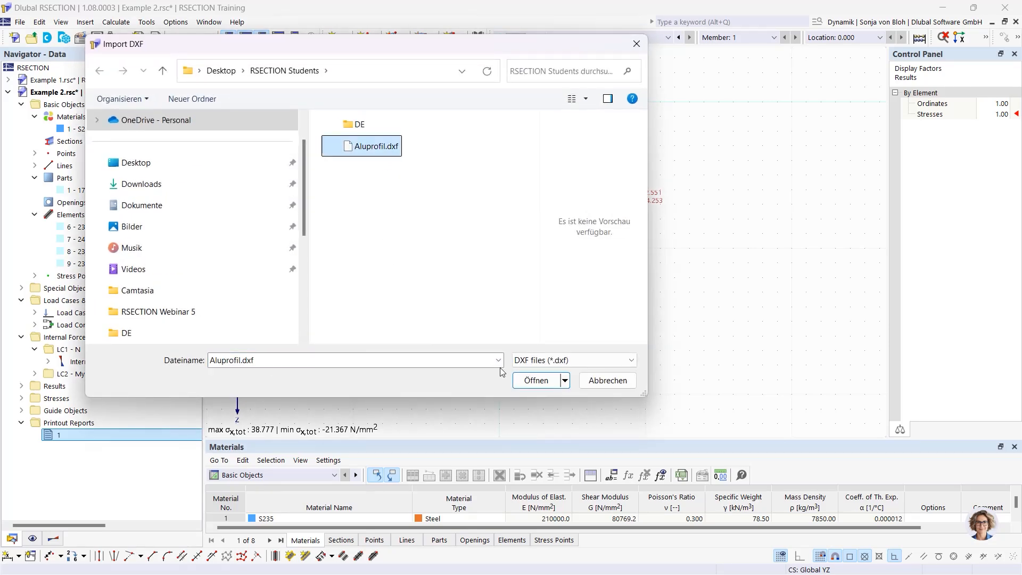
pyautogui.click(534, 381)
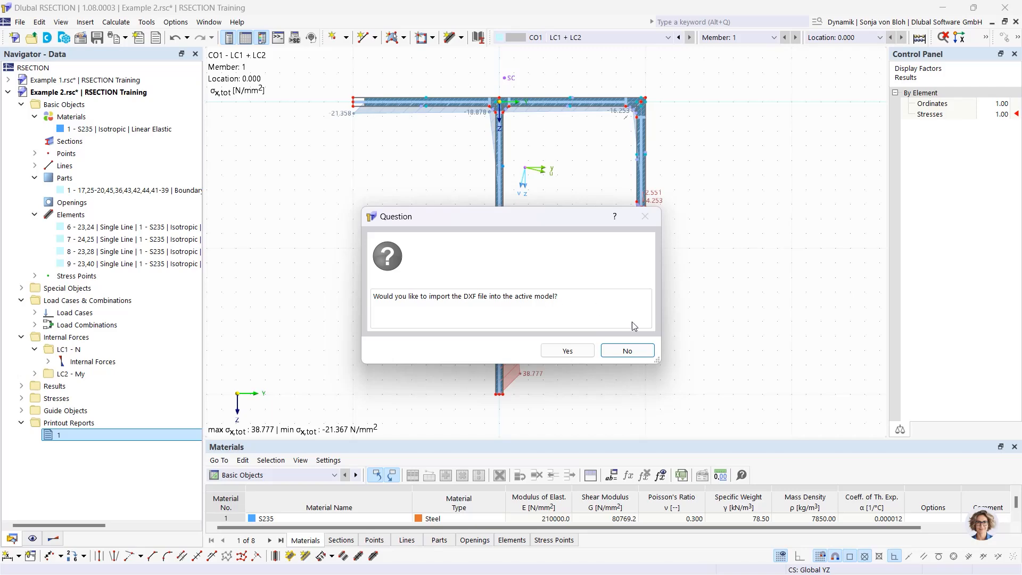
pyautogui.click(628, 351)
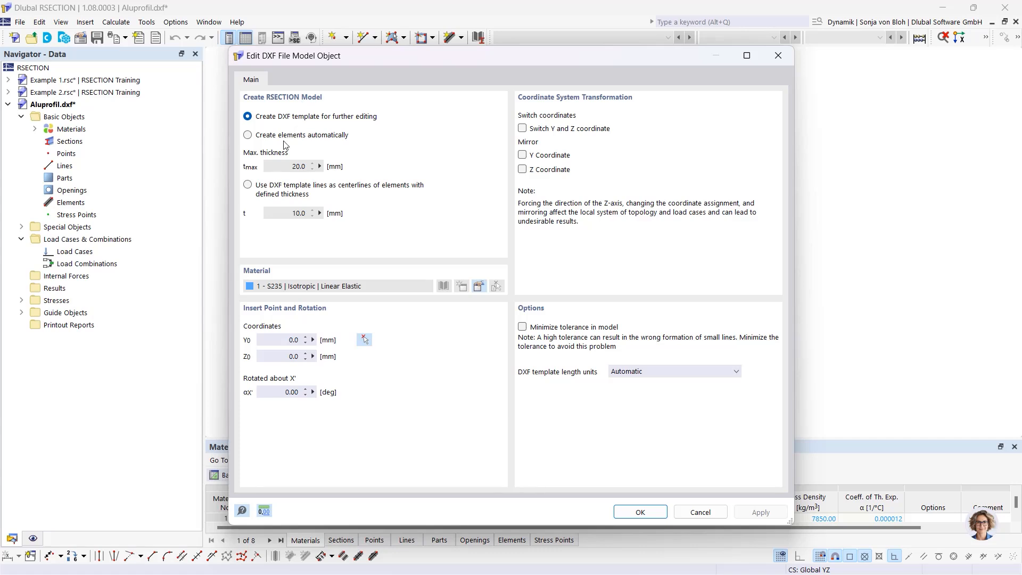
pyautogui.click(248, 135)
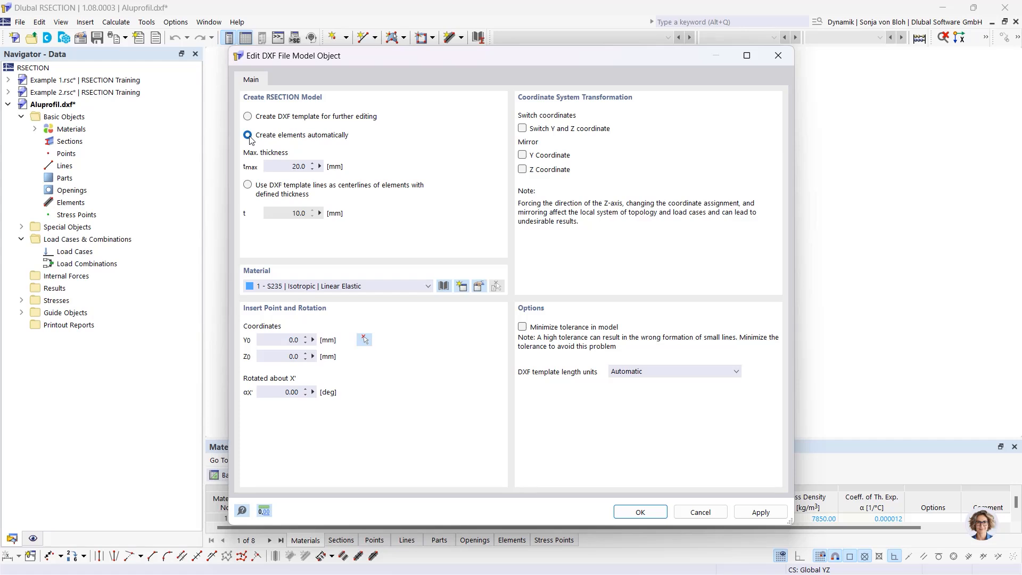
pyautogui.doubleClick(299, 167)
pyautogui.click(249, 187)
pyautogui.moveTo(286, 215); pyautogui.dragTo(328, 224)
# Step: Create the model as a DXF template for further editing and dismiss the import log
pyautogui.click(248, 117)
pyautogui.click(640, 512)
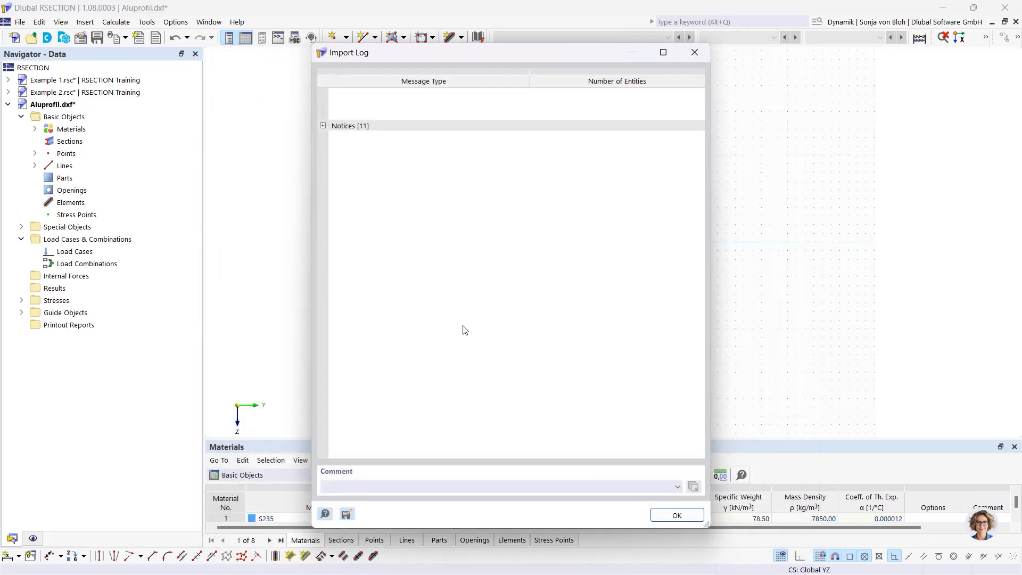
pyautogui.click(679, 515)
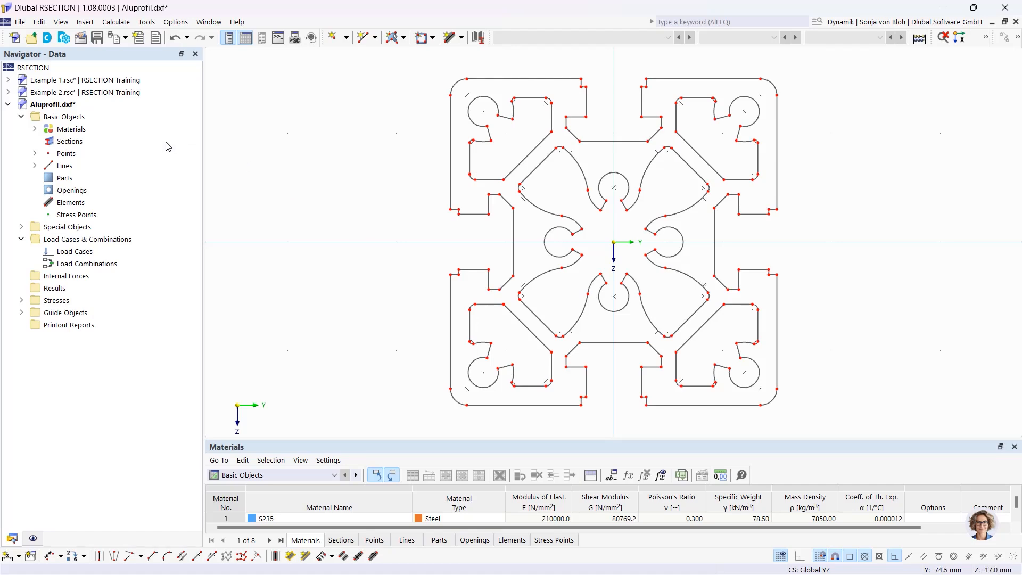
# Step: Check the analysis method, options and add-ons in the Aluprofil model's base data
pyautogui.rightClick(92, 118)
pyautogui.click(128, 124)
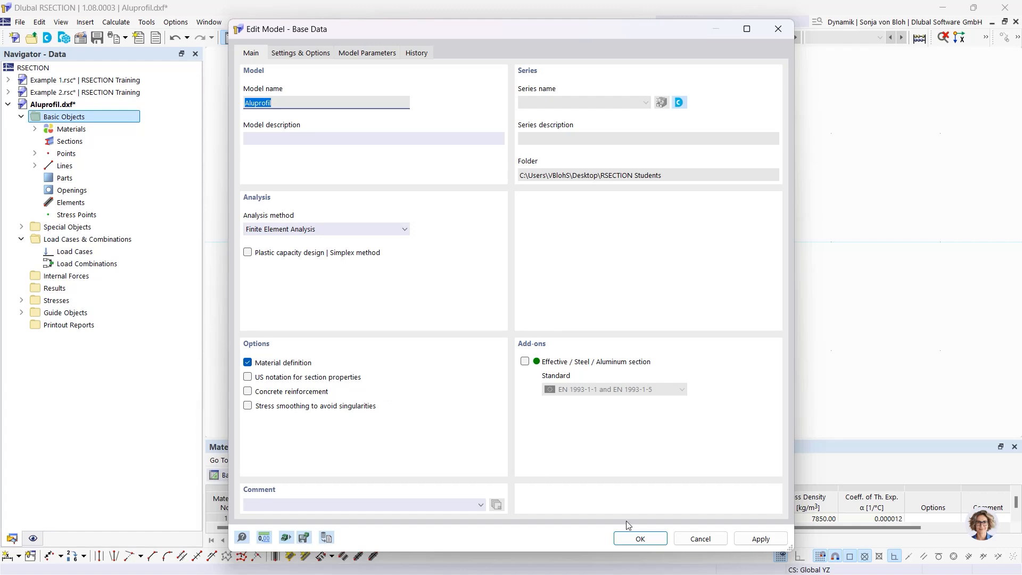
pyautogui.click(641, 539)
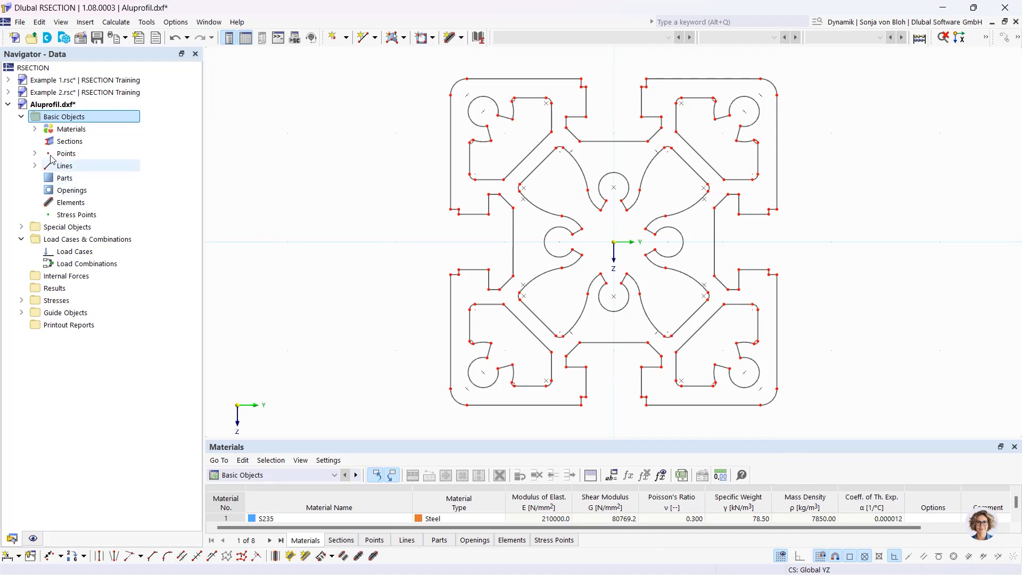
# Step: Replace material 1 with the aluminum EN AW-6060 (EP) T66 from the library, filtering by material type Aluminum and searching for 6060
pyautogui.click(35, 129)
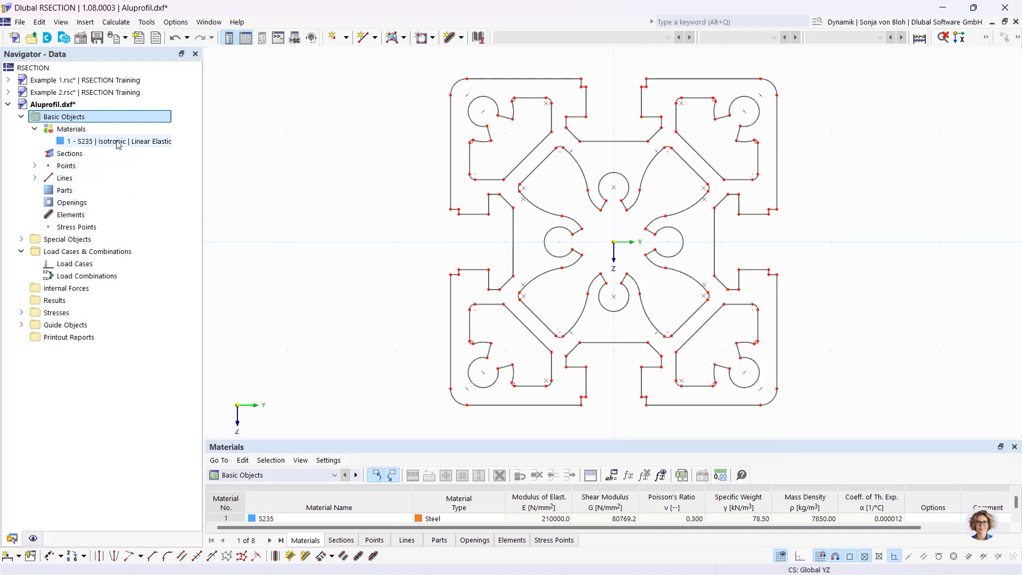
pyautogui.doubleClick(118, 142)
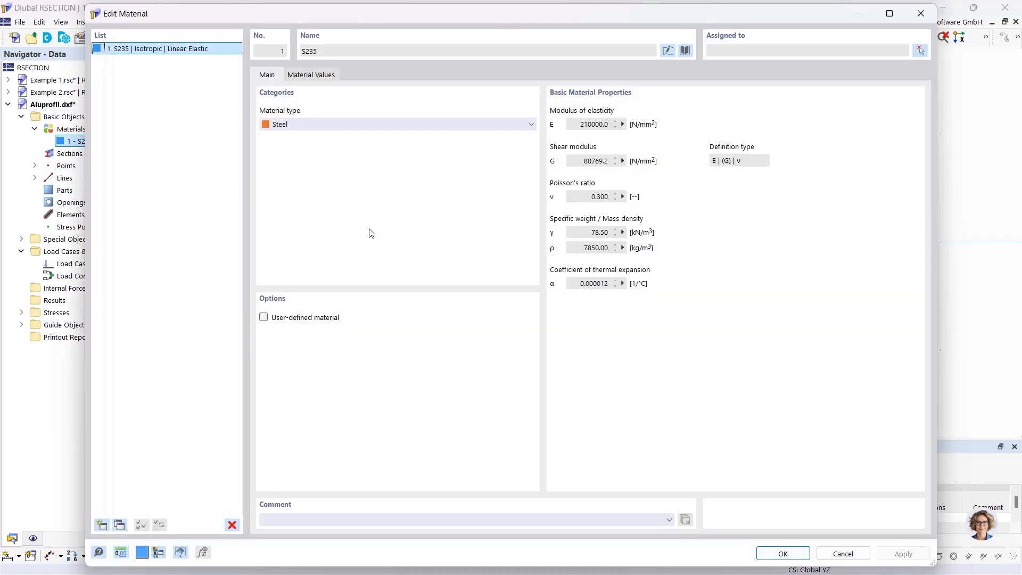
pyautogui.click(685, 51)
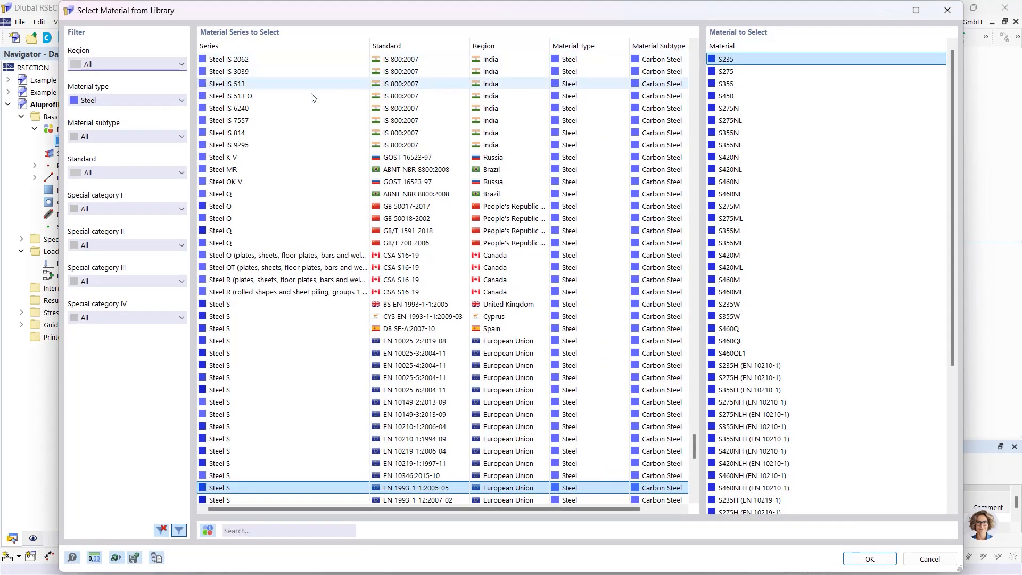
pyautogui.click(114, 100)
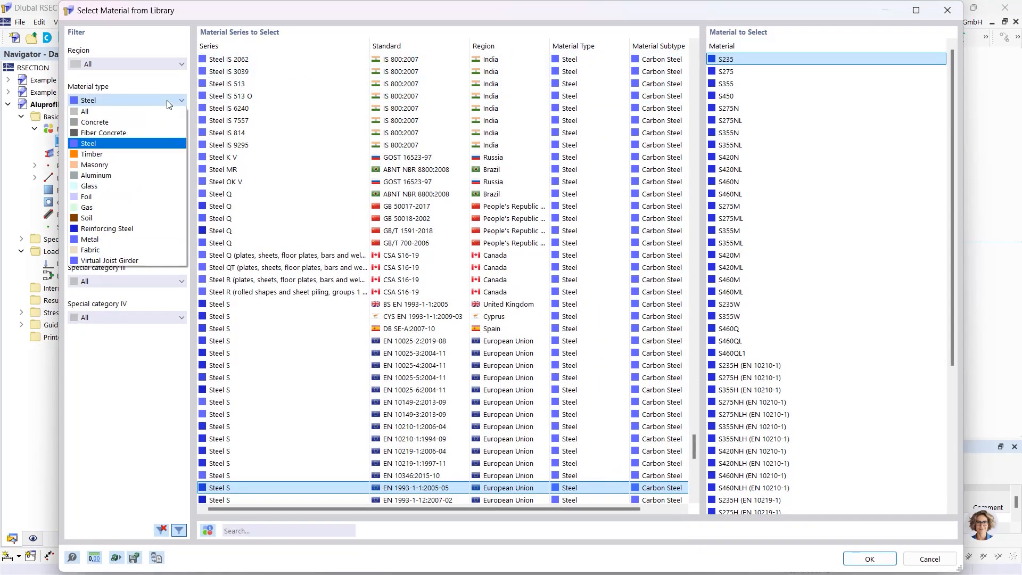
pyautogui.click(117, 175)
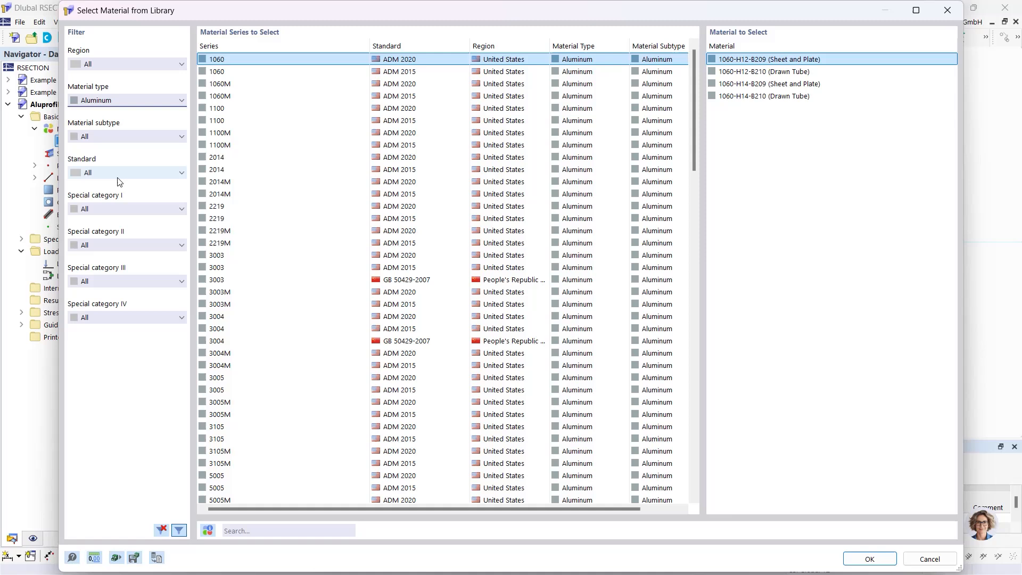
pyautogui.click(249, 531)
pyautogui.write('6')
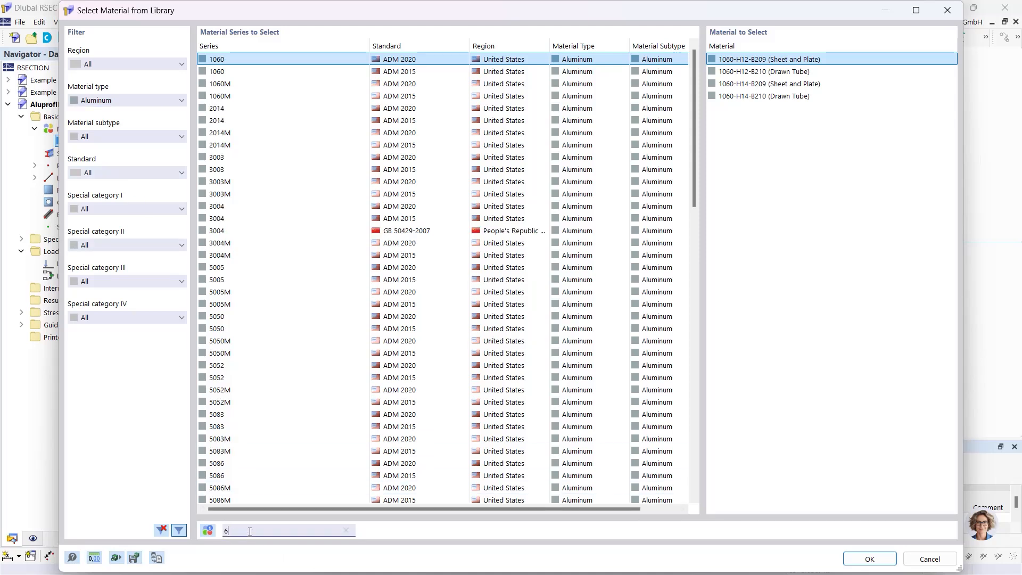
pyautogui.write('060')
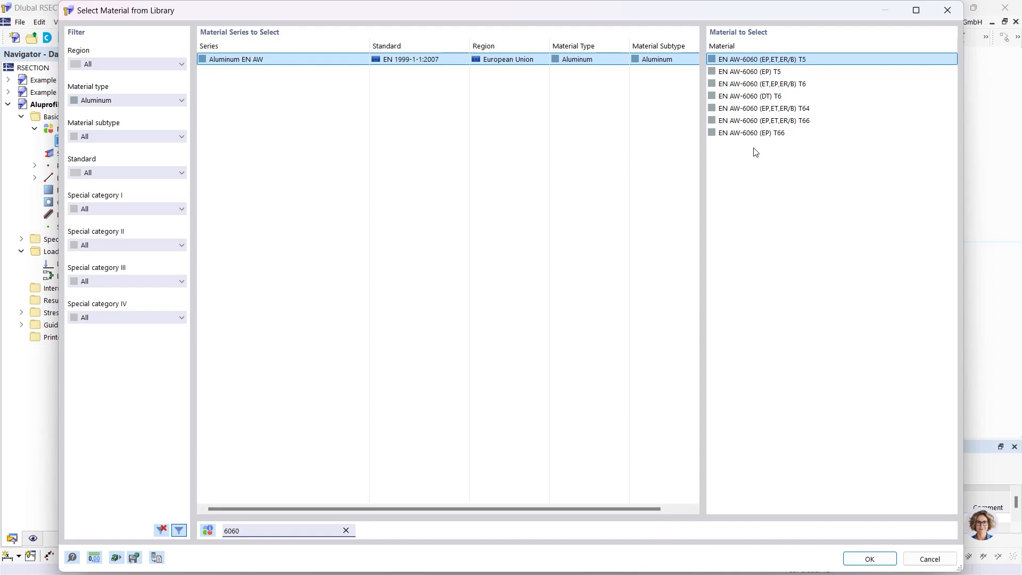
pyautogui.click(756, 134)
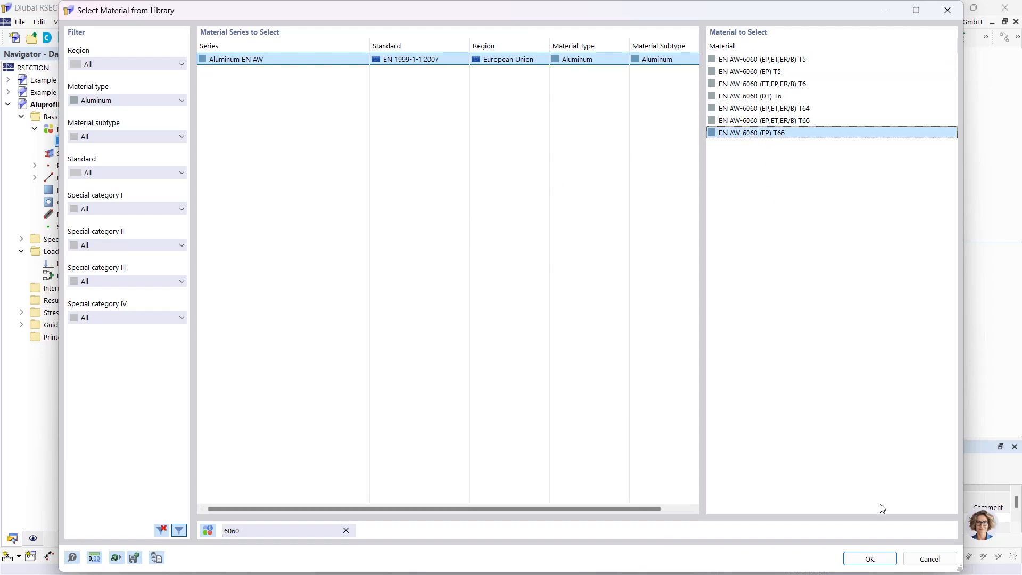
pyautogui.click(868, 559)
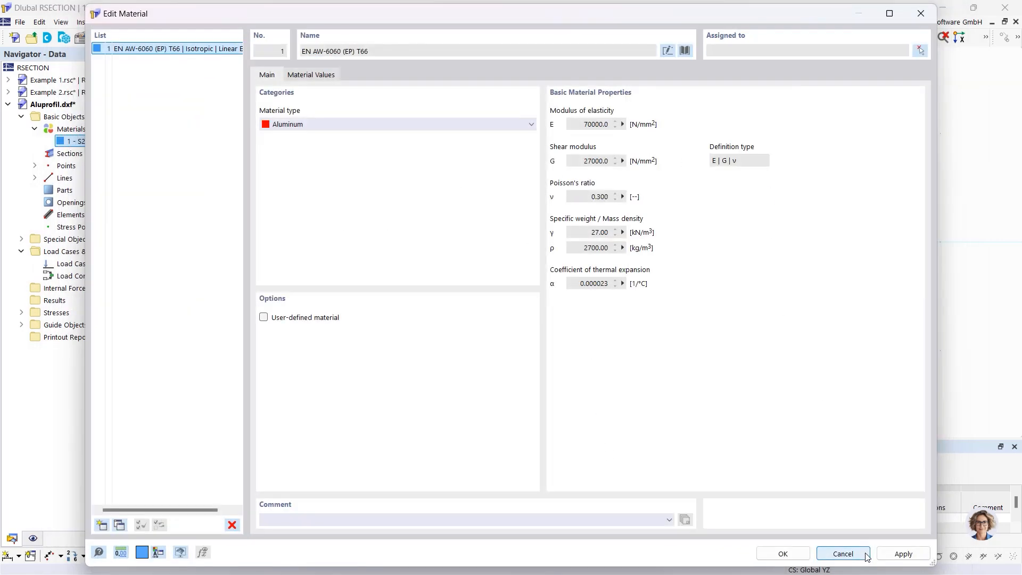
pyautogui.click(787, 552)
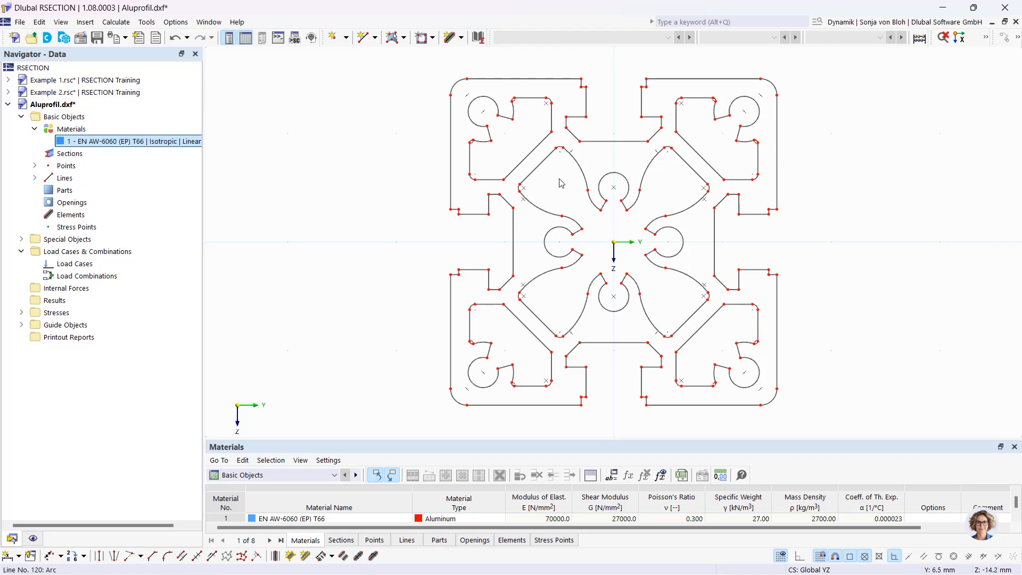
# Step: Create part 1 with material EN AW-6060 (EP) T66 by selecting the profile's outer boundary lines
pyautogui.click(403, 37)
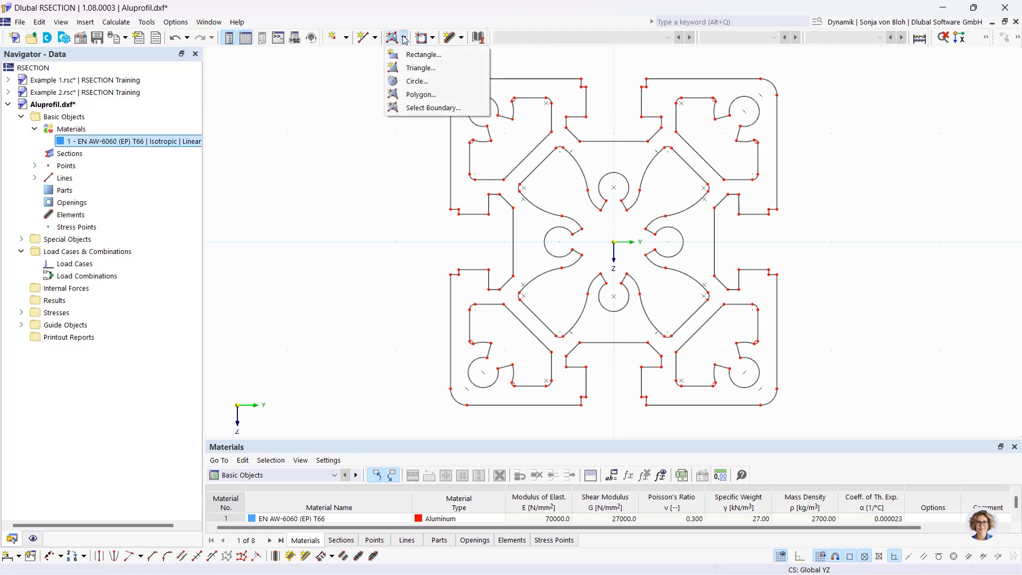
pyautogui.click(420, 109)
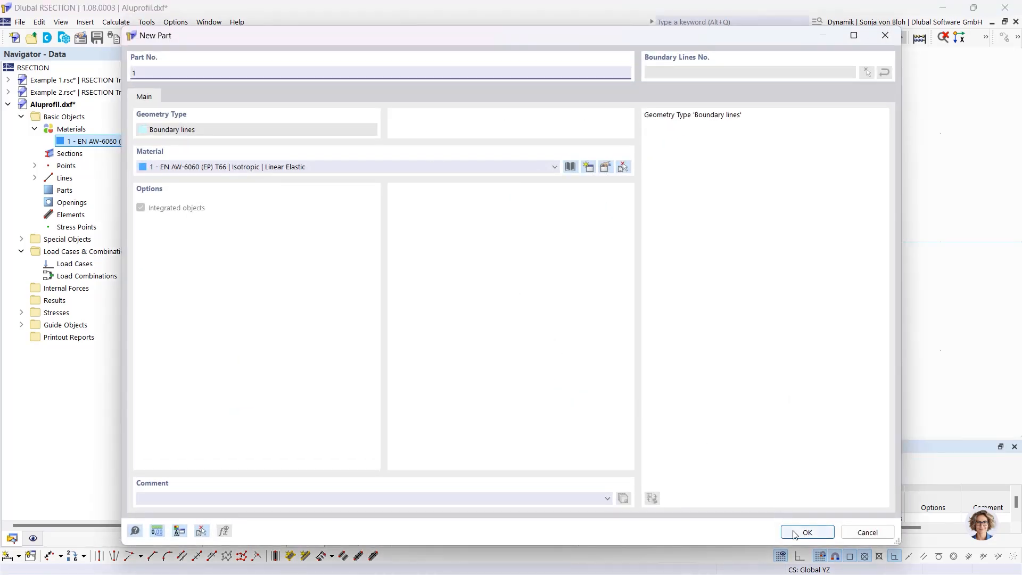
pyautogui.click(807, 532)
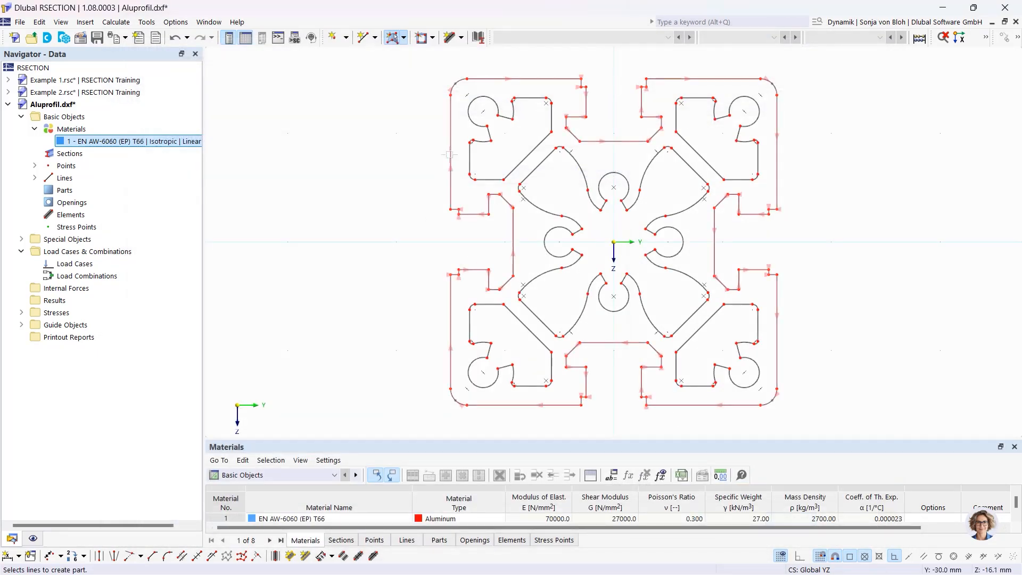
pyautogui.click(450, 154)
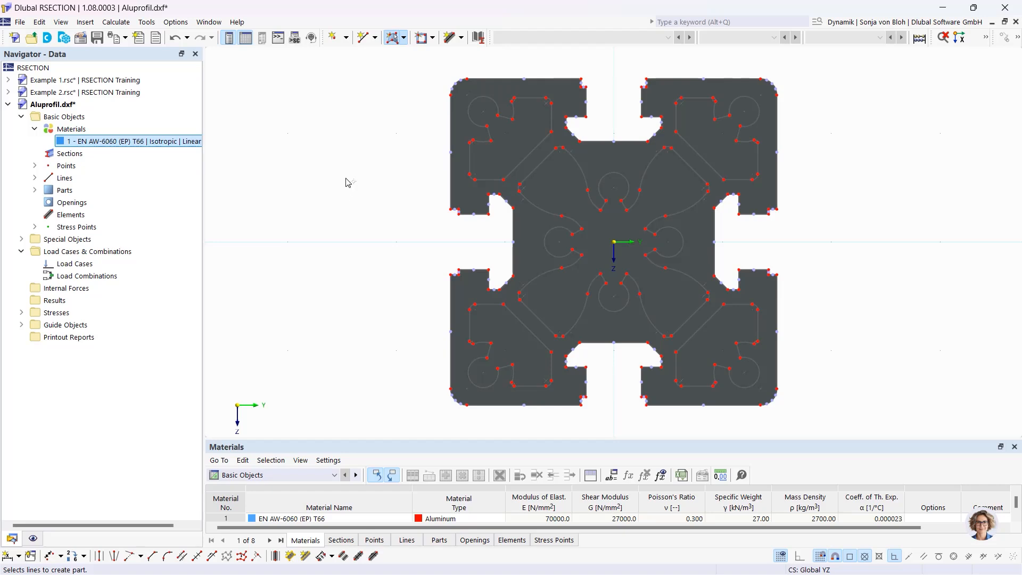
# Step: Create an opening in the upper-left corner chamber of the profile by selecting its boundary line
pyautogui.click(433, 38)
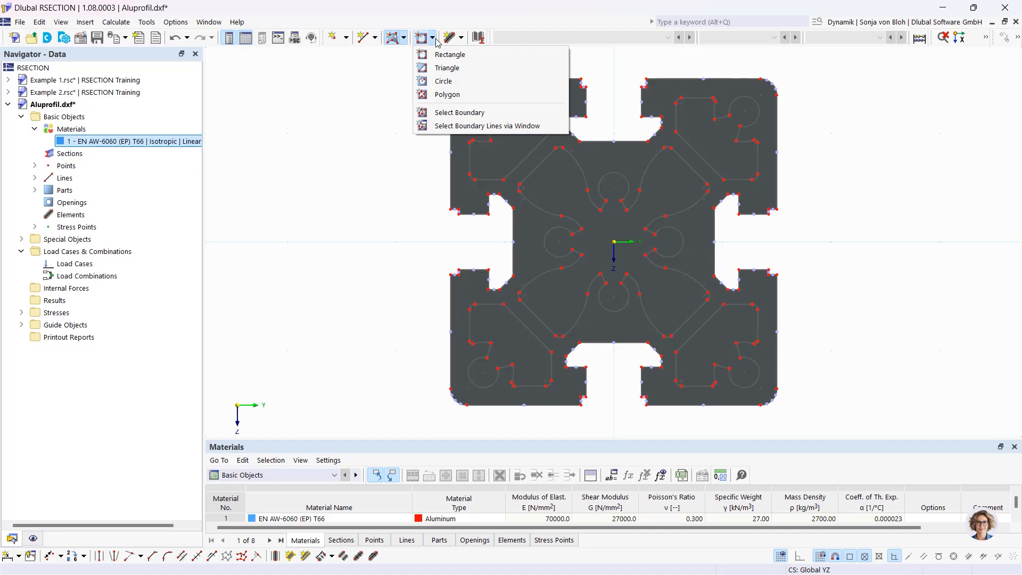
pyautogui.click(460, 113)
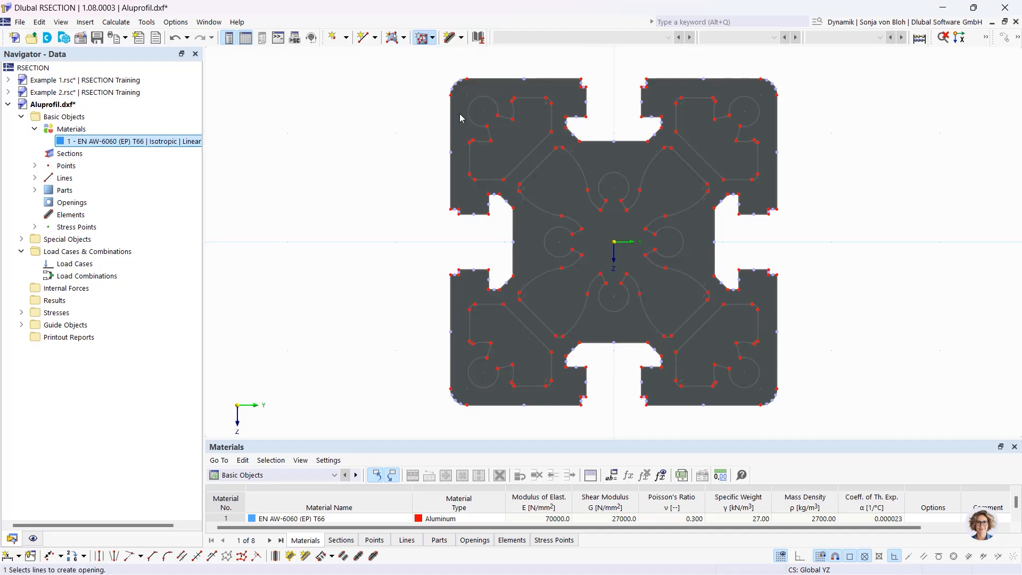
pyautogui.click(470, 156)
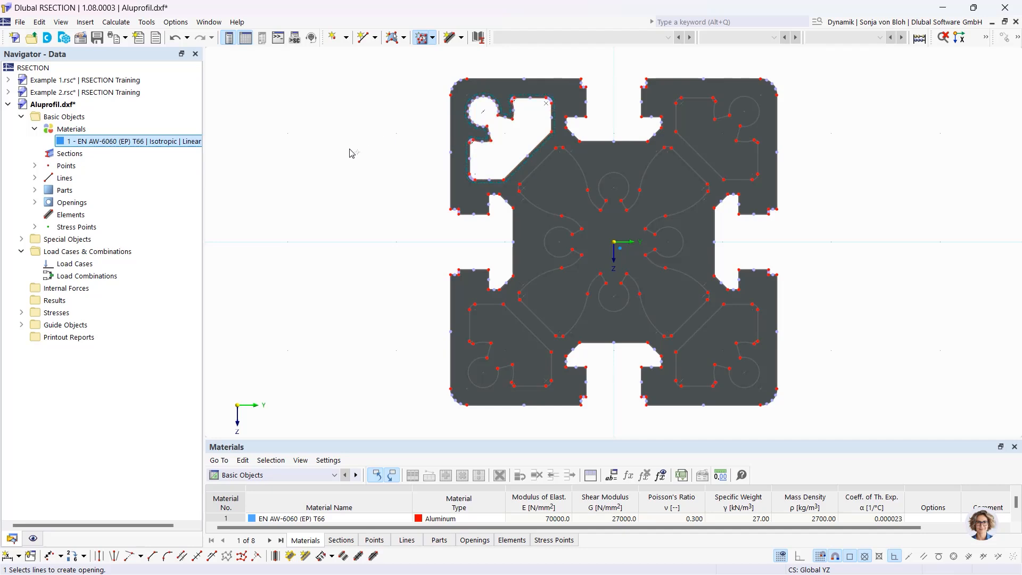
pyautogui.press('Escape')
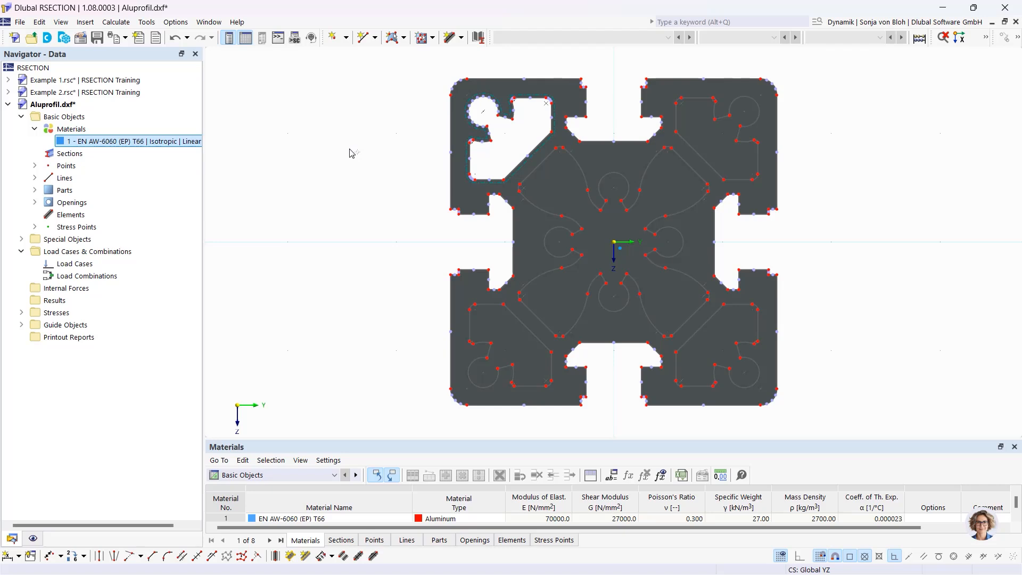
# Step: Copy the corner opening into the other three corners by rotating it in 3 steps of 90° about the profile's centre point
pyautogui.click(34, 202)
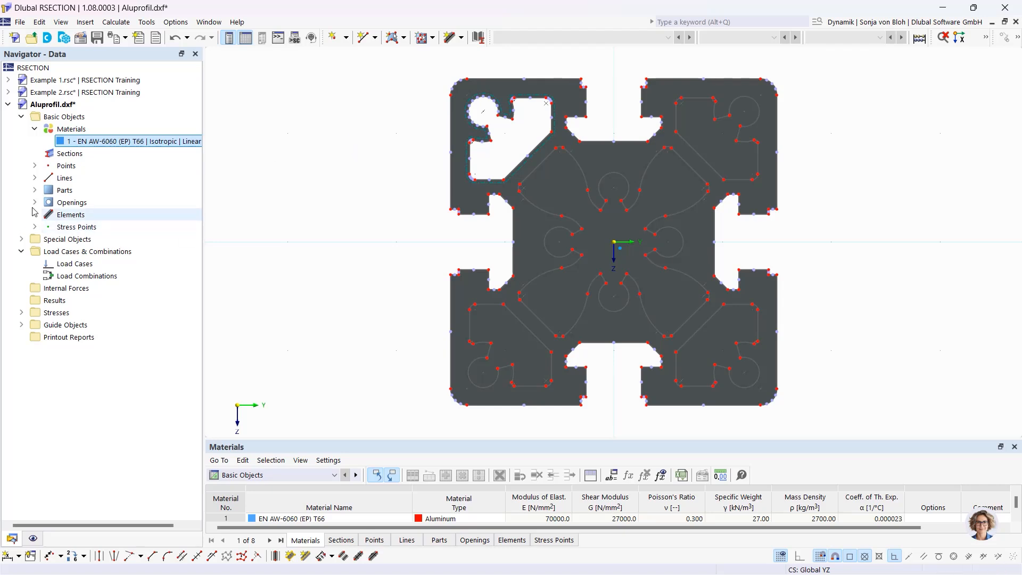
pyautogui.click(86, 215)
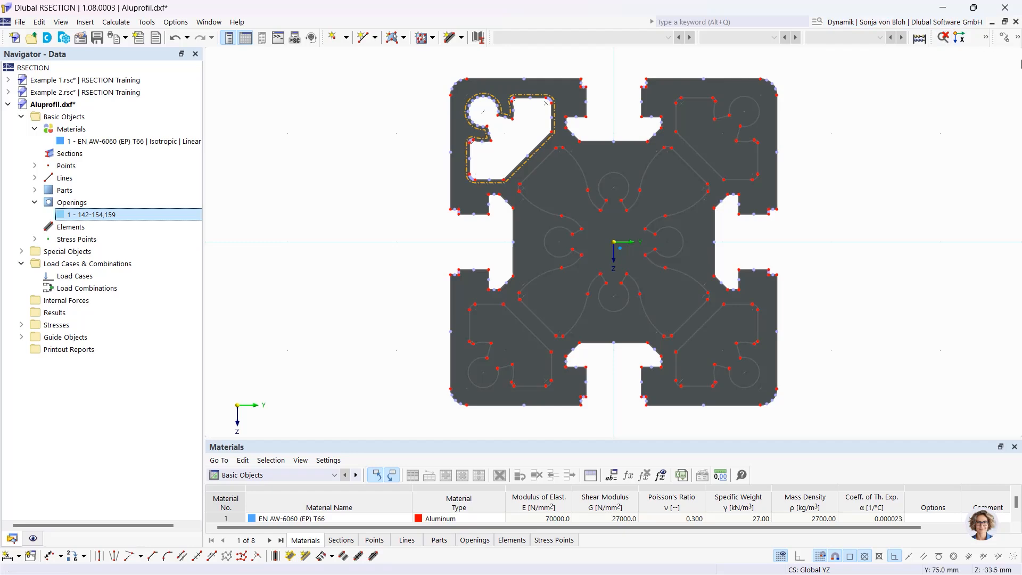
pyautogui.click(1018, 38)
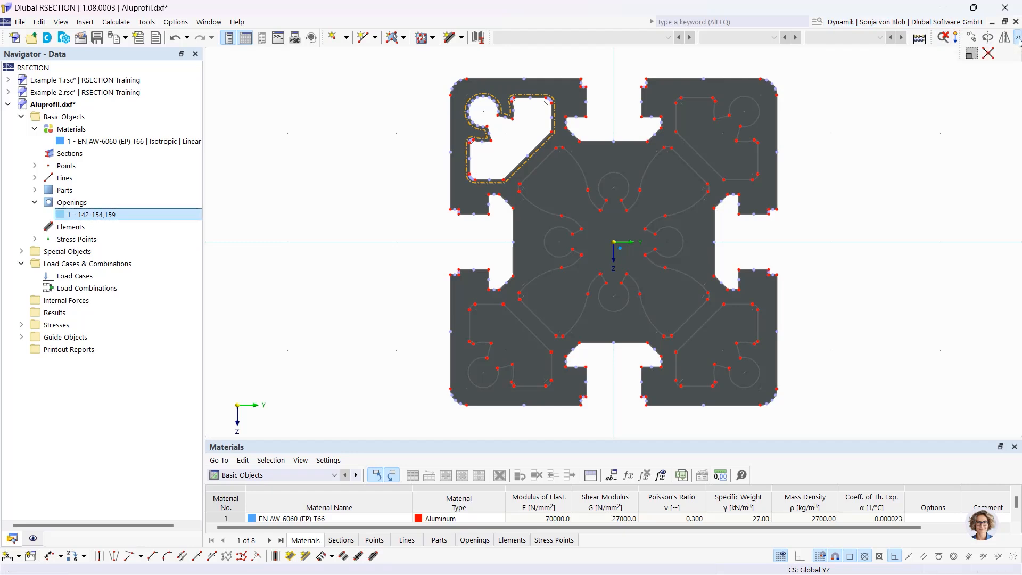
pyautogui.click(988, 37)
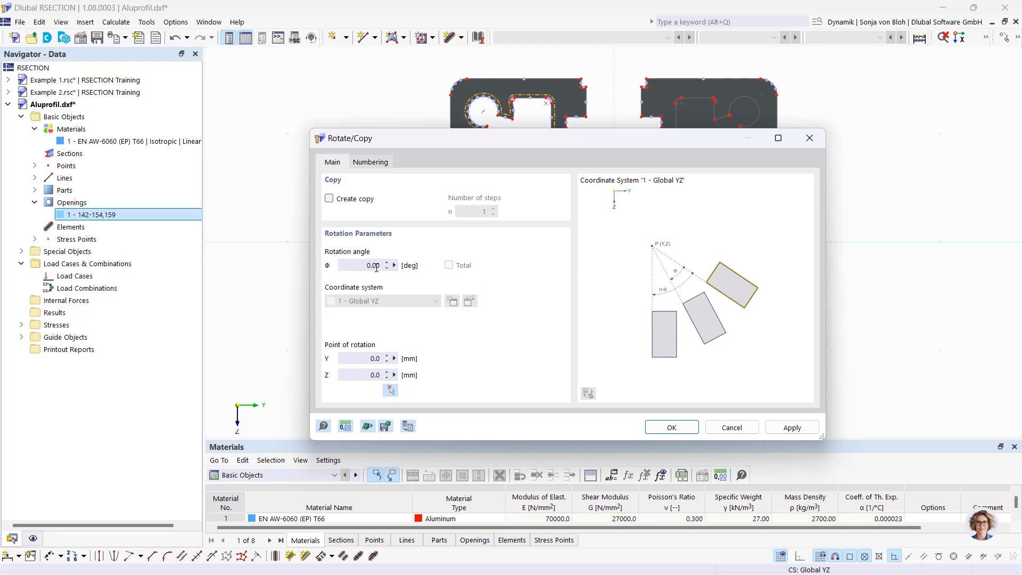
pyautogui.click(328, 199)
pyautogui.moveTo(464, 211); pyautogui.dragTo(537, 212)
pyautogui.write('3')
pyautogui.press('Tab')
pyautogui.write('9')
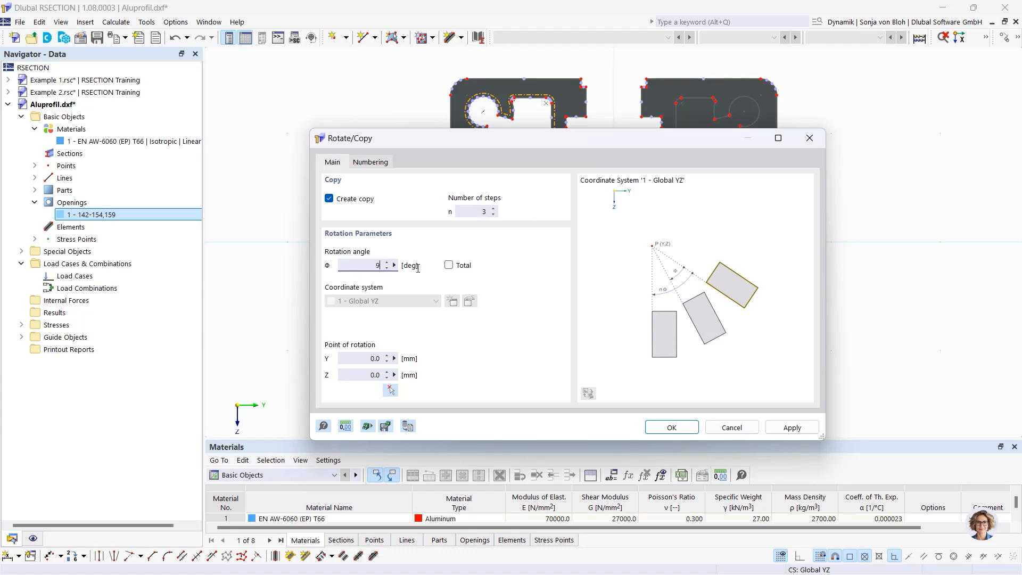
pyautogui.write('0')
pyautogui.click(391, 391)
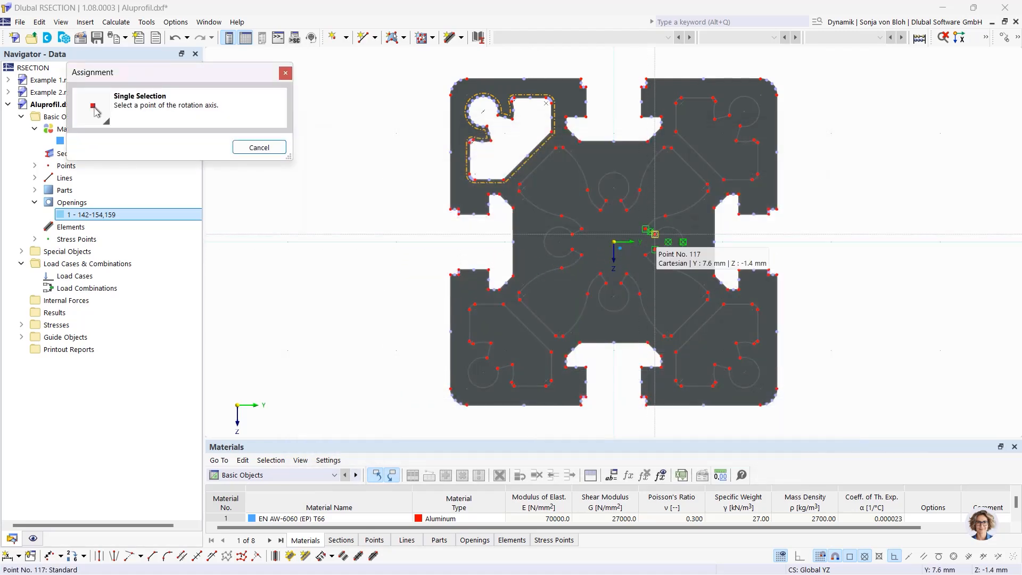
pyautogui.click(613, 242)
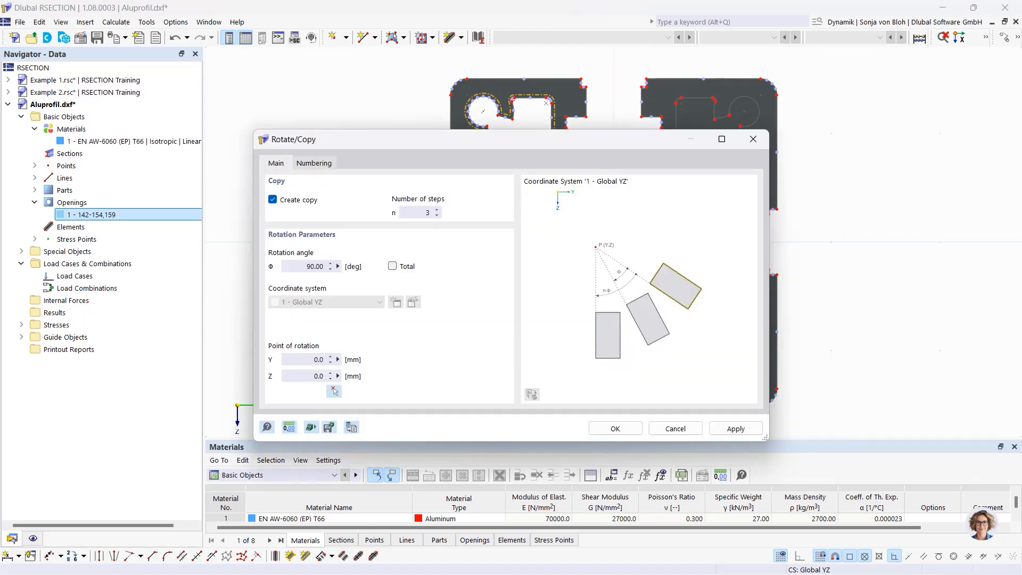
pyautogui.click(619, 426)
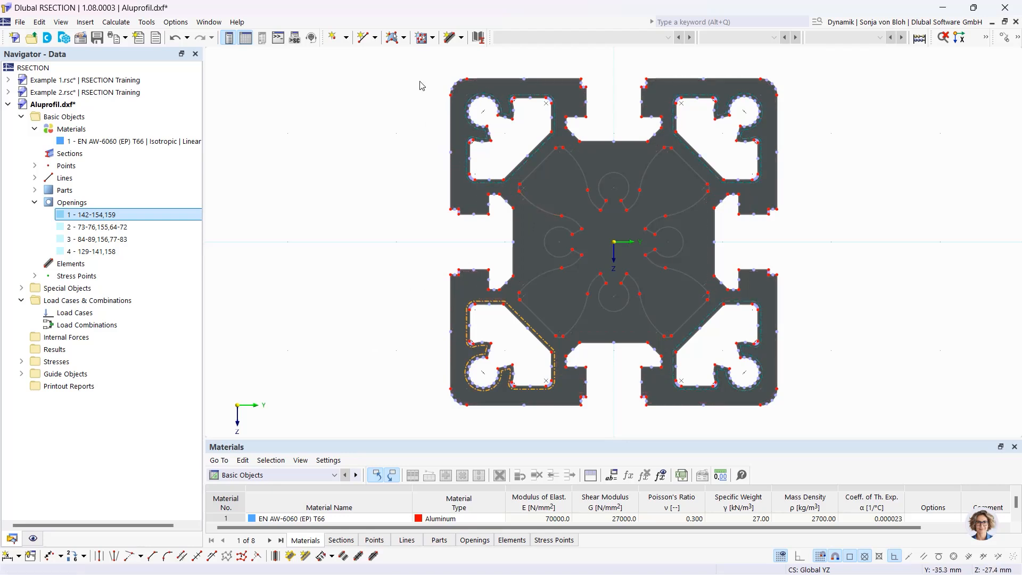
# Step: Create the opening for the profile's central cavity by selecting its boundary line
pyautogui.click(425, 41)
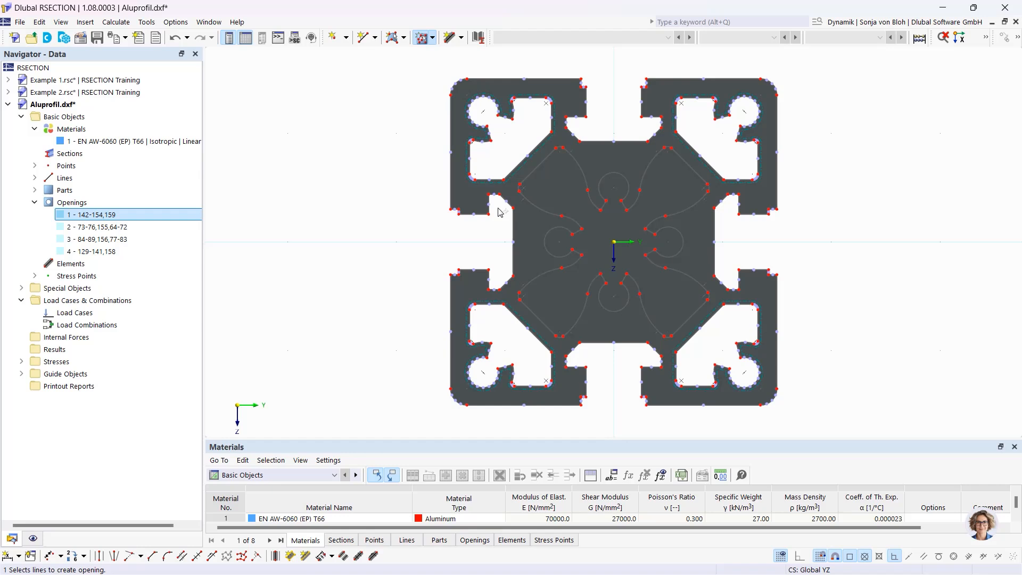
pyautogui.click(534, 206)
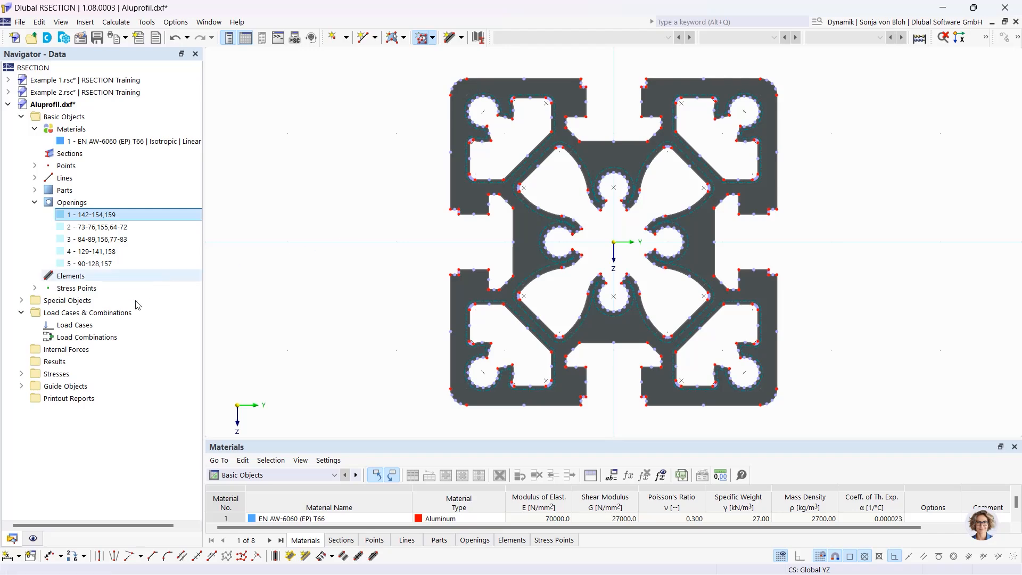
# Step: Create a permanent load case LC1 named N + Mxp and dismiss the automatic backup dialog
pyautogui.rightClick(94, 327)
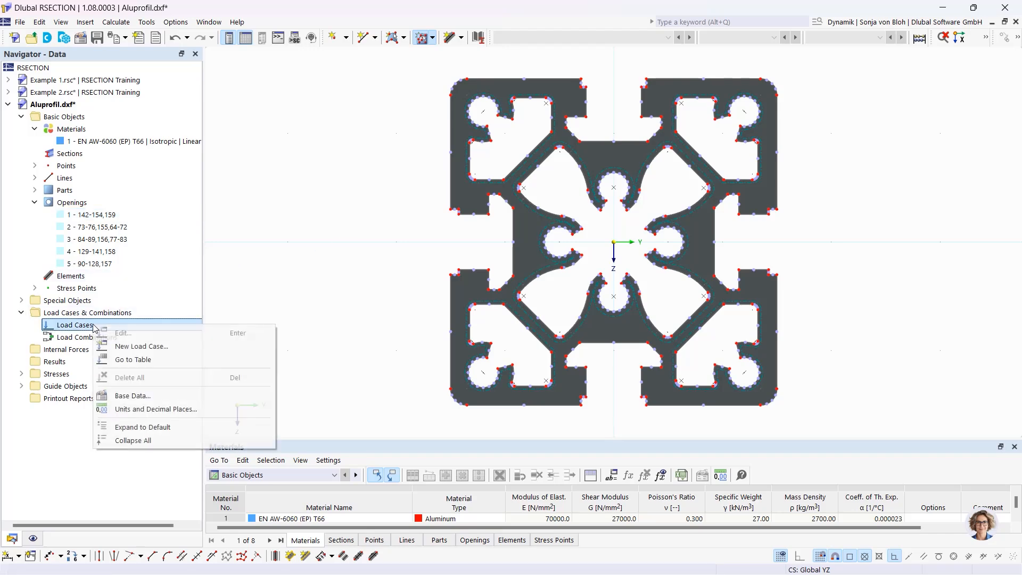
pyautogui.click(142, 346)
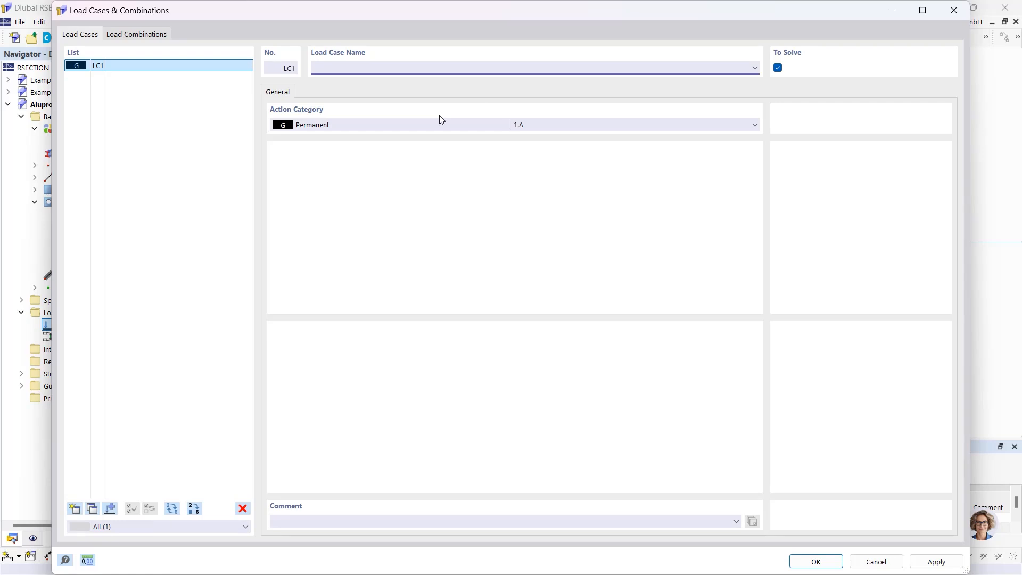
pyautogui.write('N + Mxp')
pyautogui.click(814, 562)
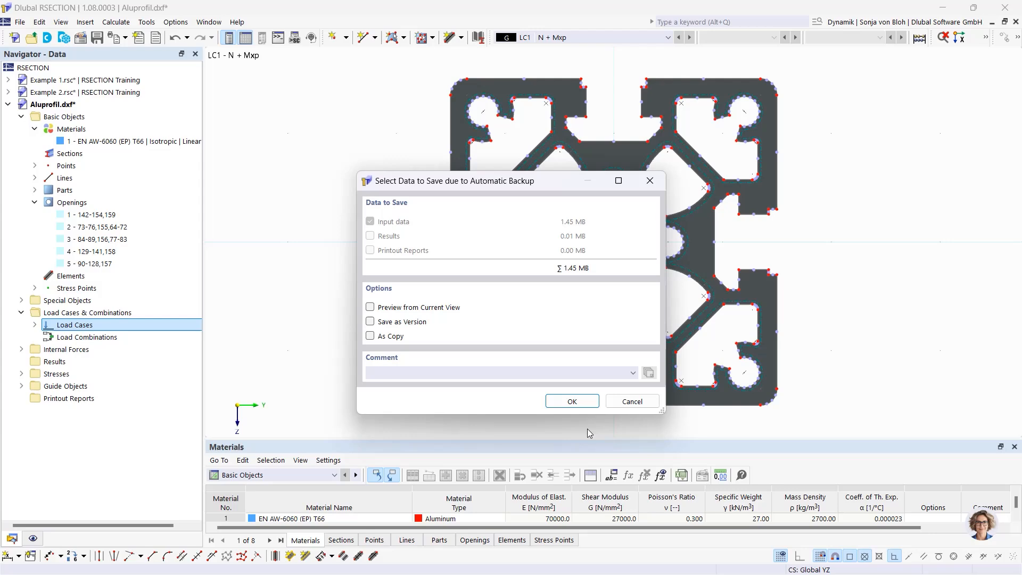
pyautogui.click(633, 401)
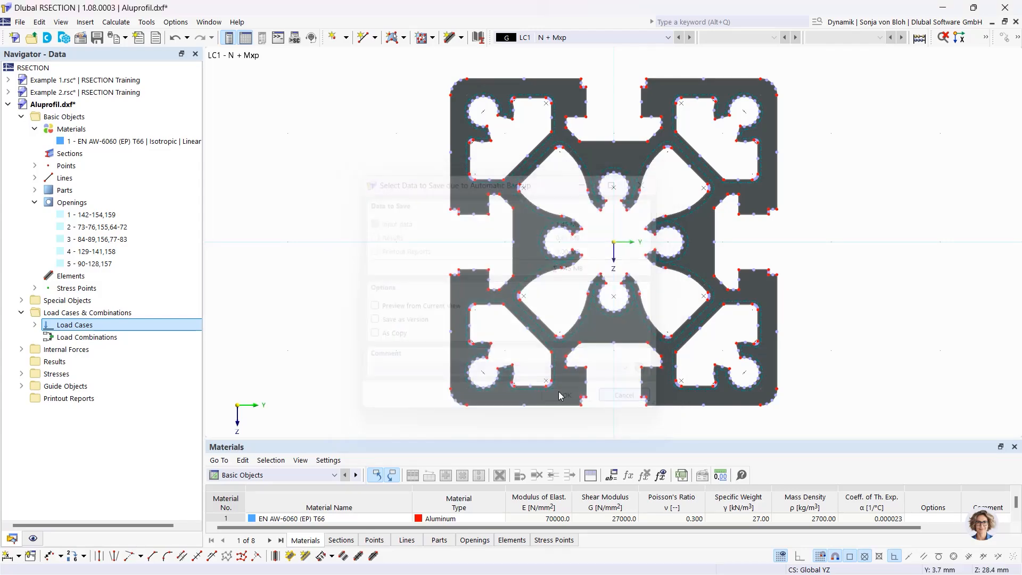
# Step: Define internal forces for LC1 with an axial force N of -10 kN and a torsional moment Mxp of 0.3 kNm
pyautogui.click(21, 350)
pyautogui.click(35, 362)
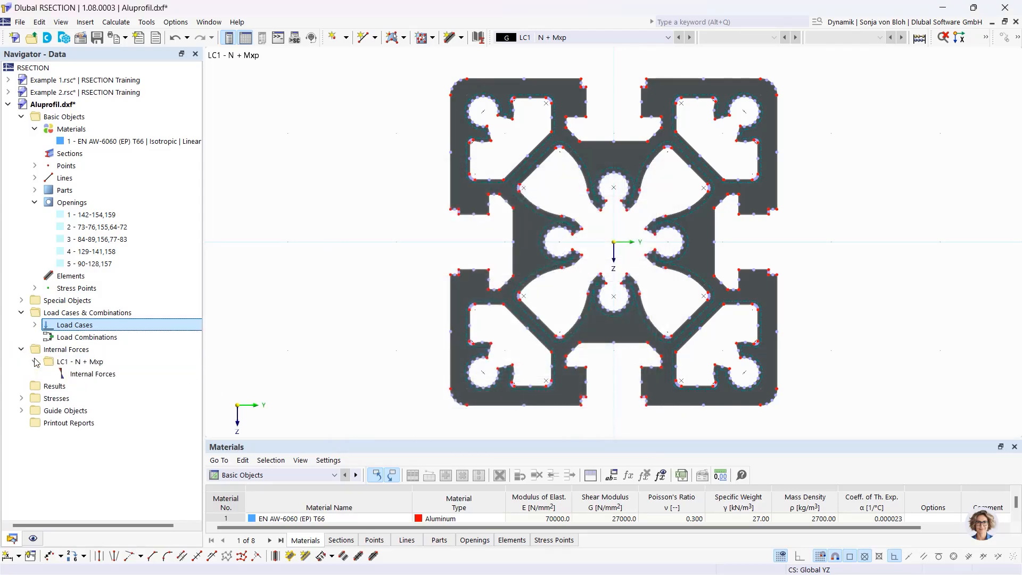
pyautogui.click(86, 374)
pyautogui.doubleClick(86, 374)
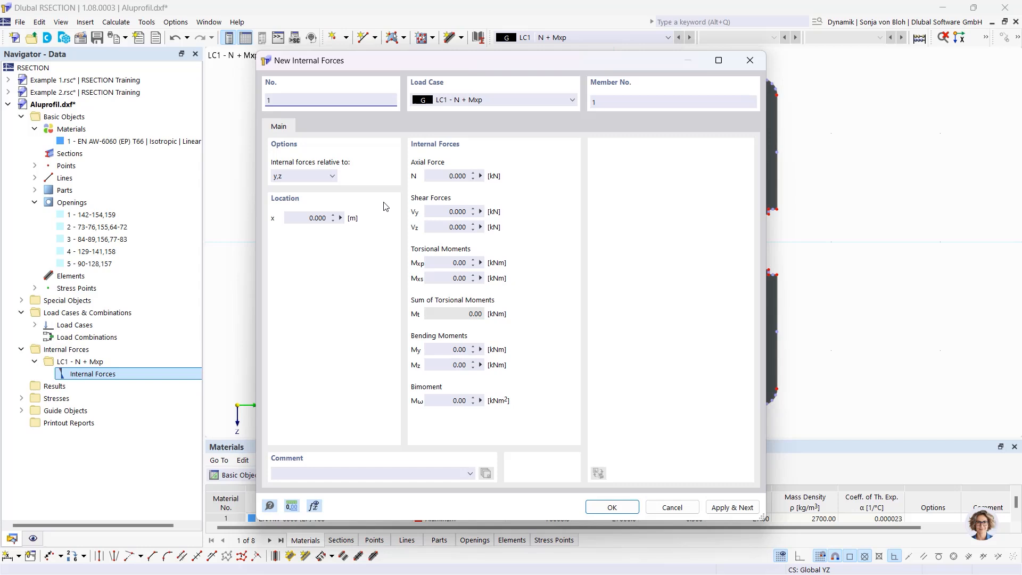
pyautogui.click(440, 176)
pyautogui.write('-1')
pyautogui.click(468, 263)
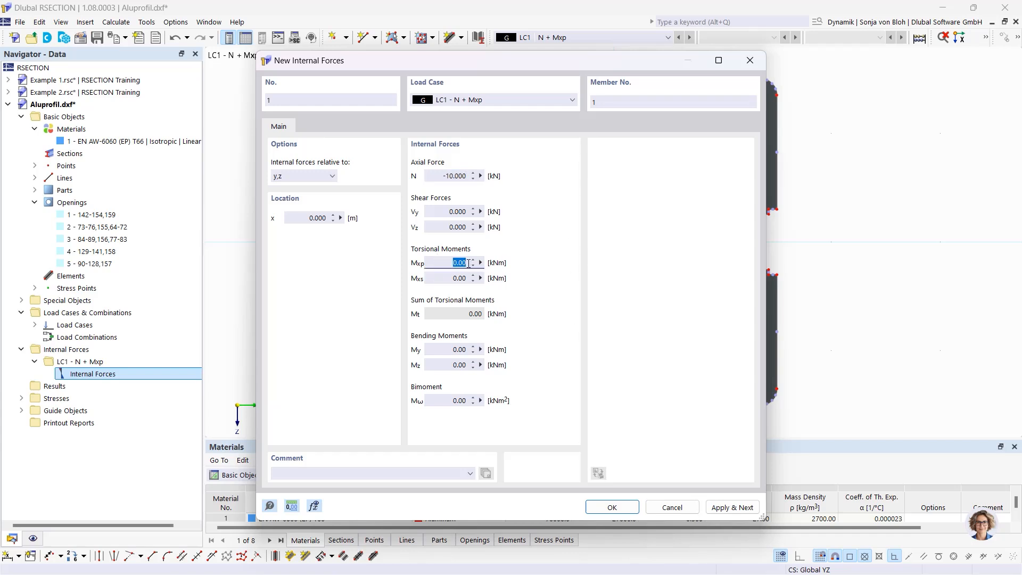
pyautogui.write('0,3')
pyautogui.click(611, 507)
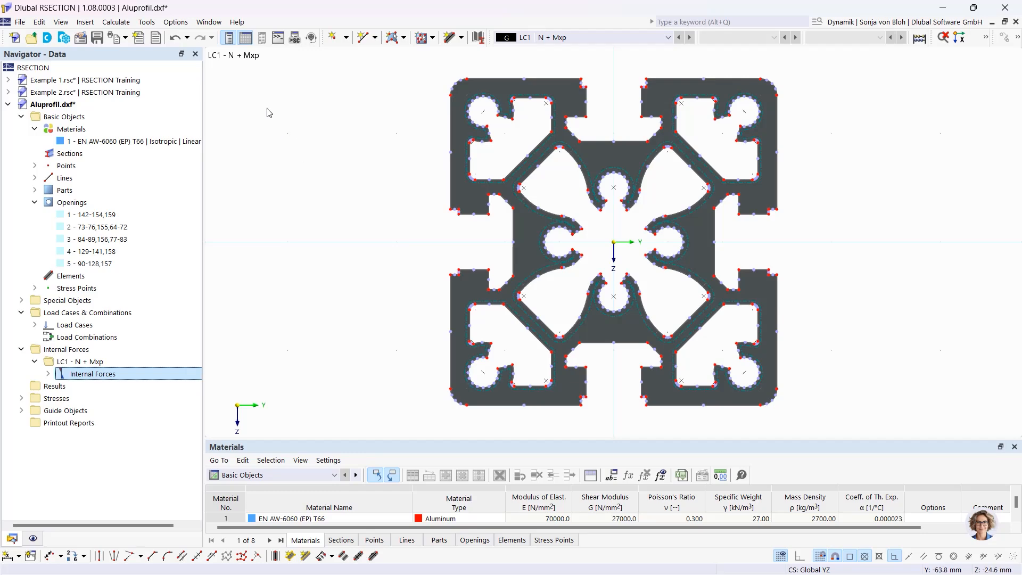
# Step: Calculate everything and display the total normal, total shear and von Mises equivalent stresses one after another
pyautogui.click(116, 22)
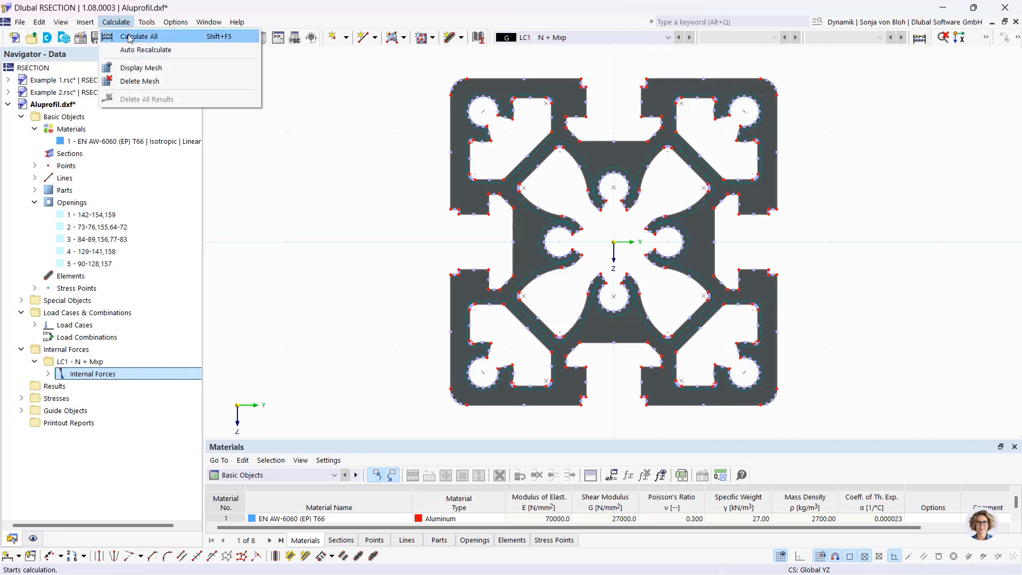
pyautogui.click(133, 34)
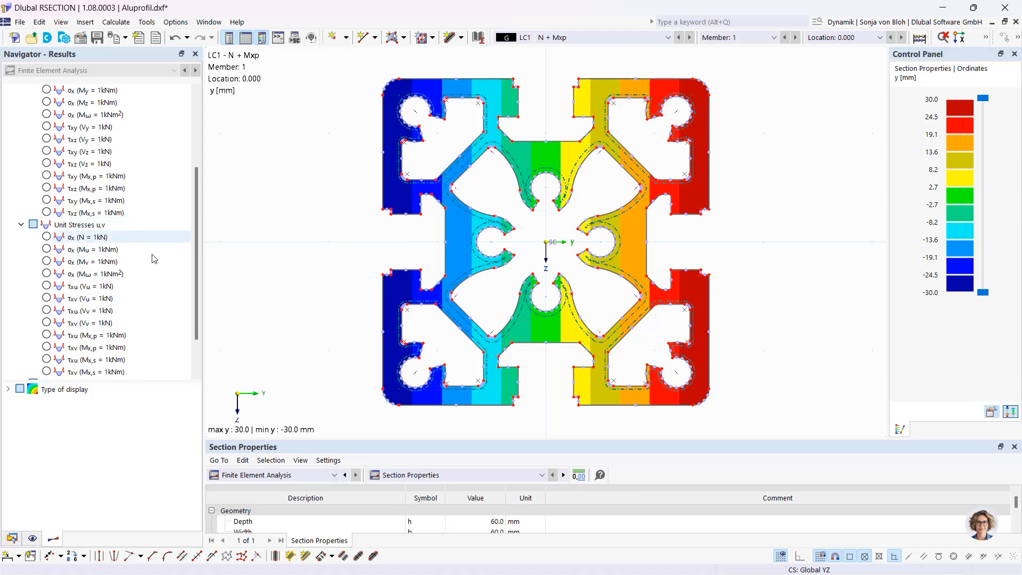
pyautogui.moveTo(196, 249); pyautogui.dragTo(196, 278)
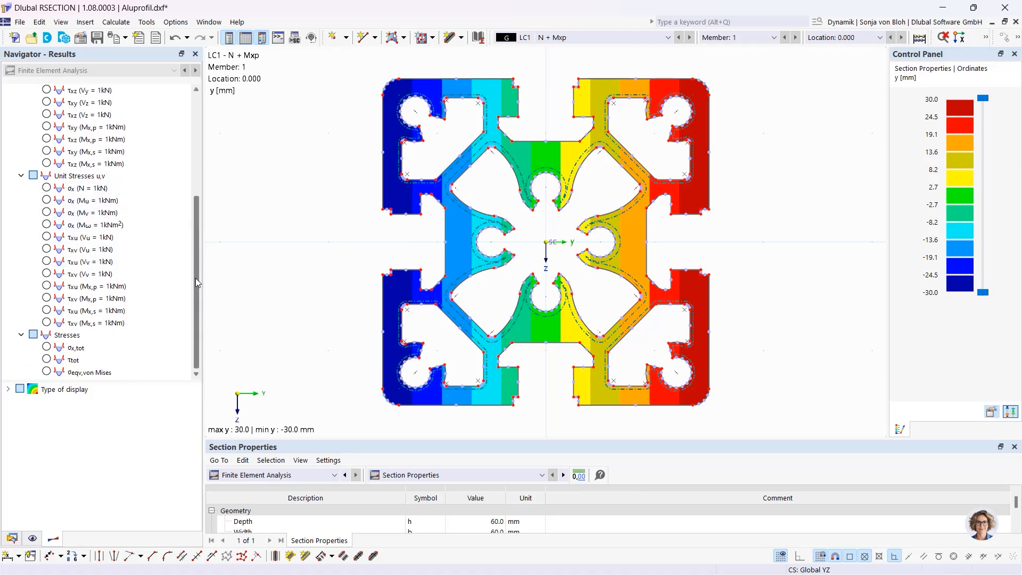
pyautogui.click(46, 347)
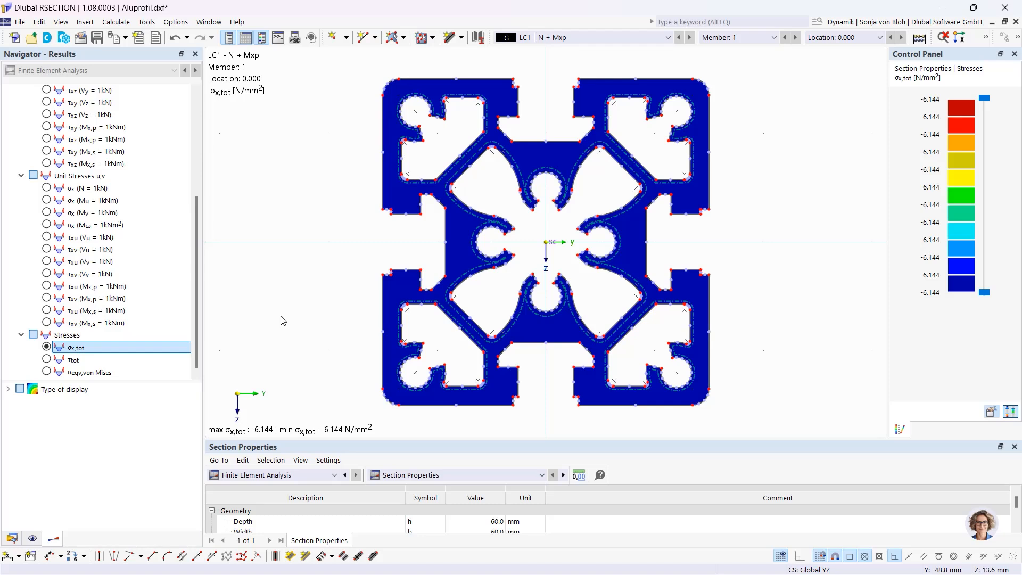
pyautogui.click(47, 360)
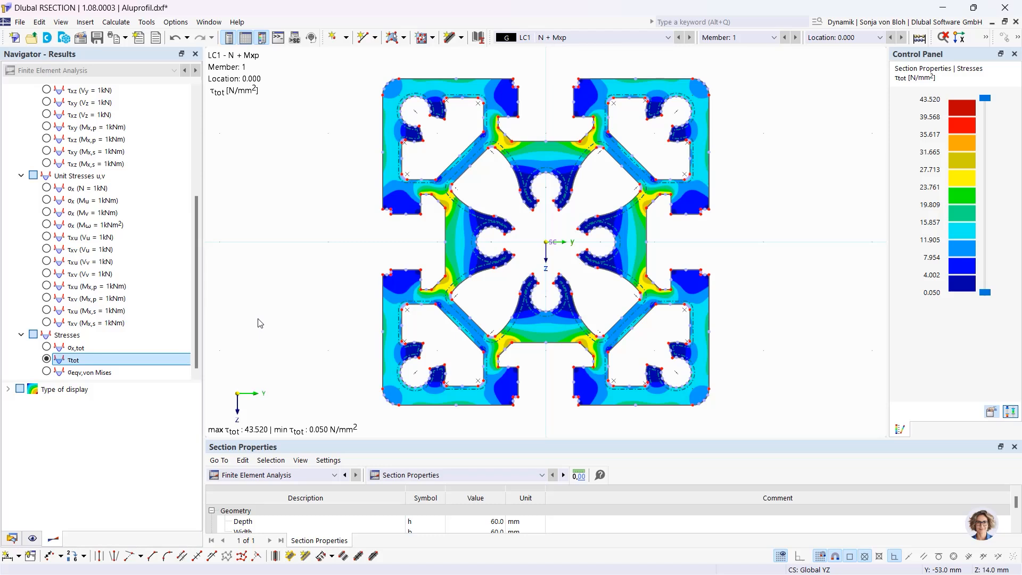
pyautogui.click(46, 372)
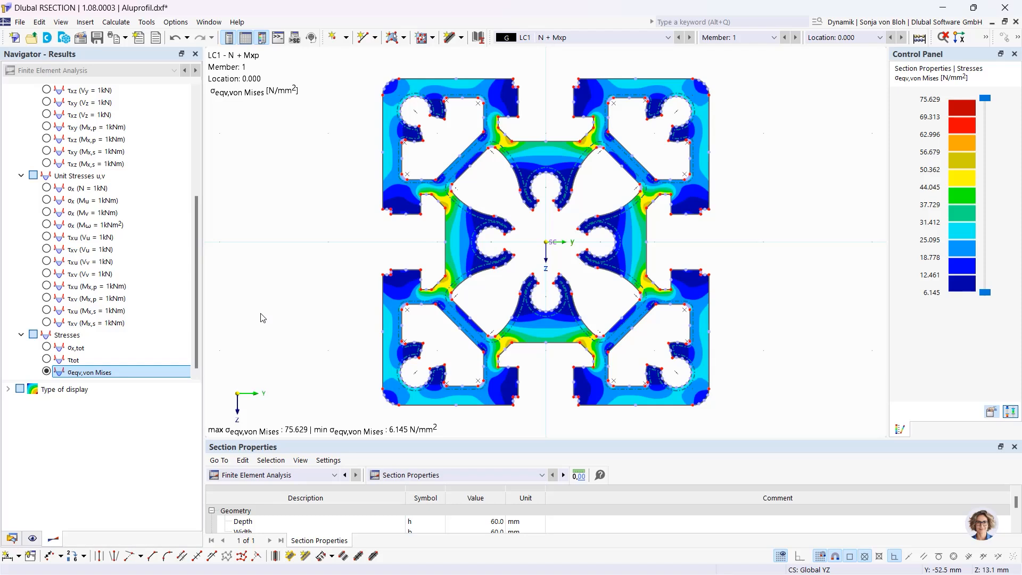
# Step: Create a new printout report without the unit normal and unit shear stress results, including those by material, and save and show it
pyautogui.click(12, 538)
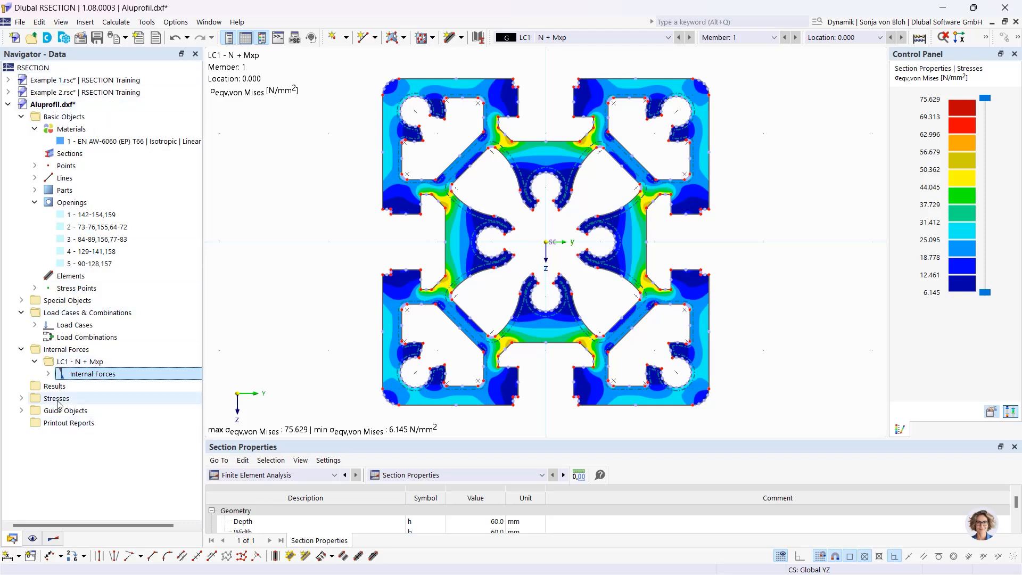
pyautogui.rightClick(67, 426)
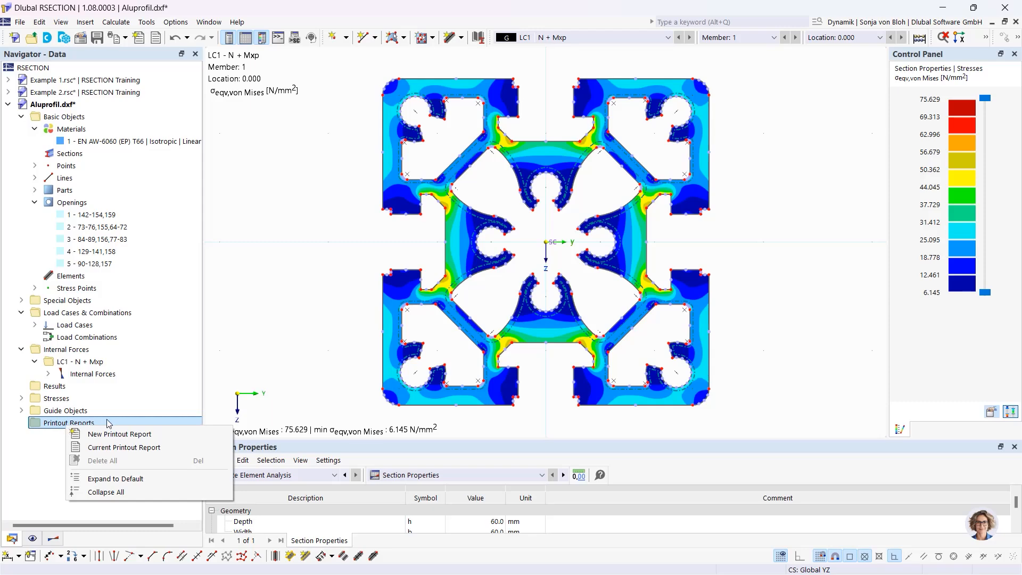
pyautogui.click(116, 433)
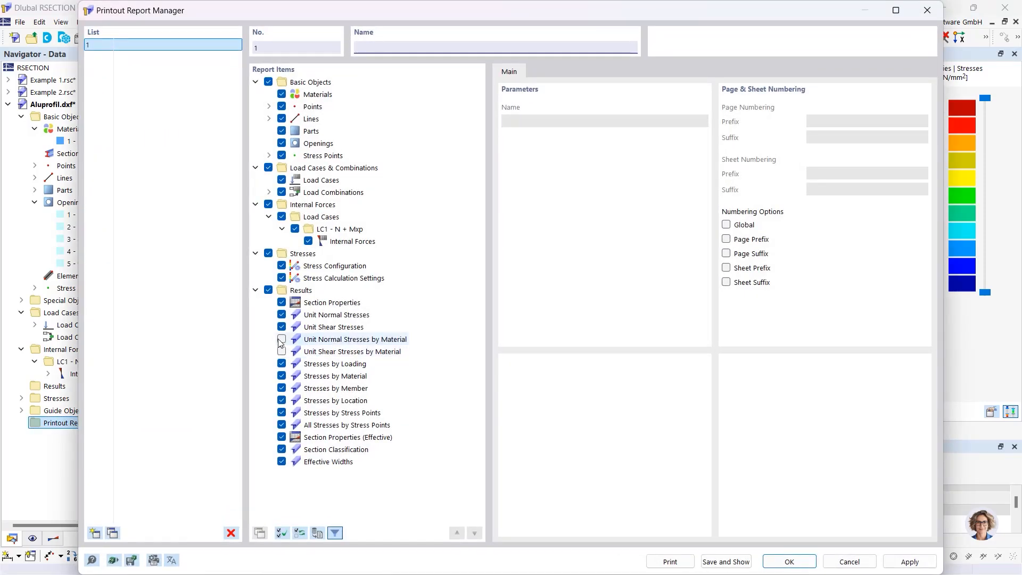
pyautogui.click(281, 315)
pyautogui.click(281, 327)
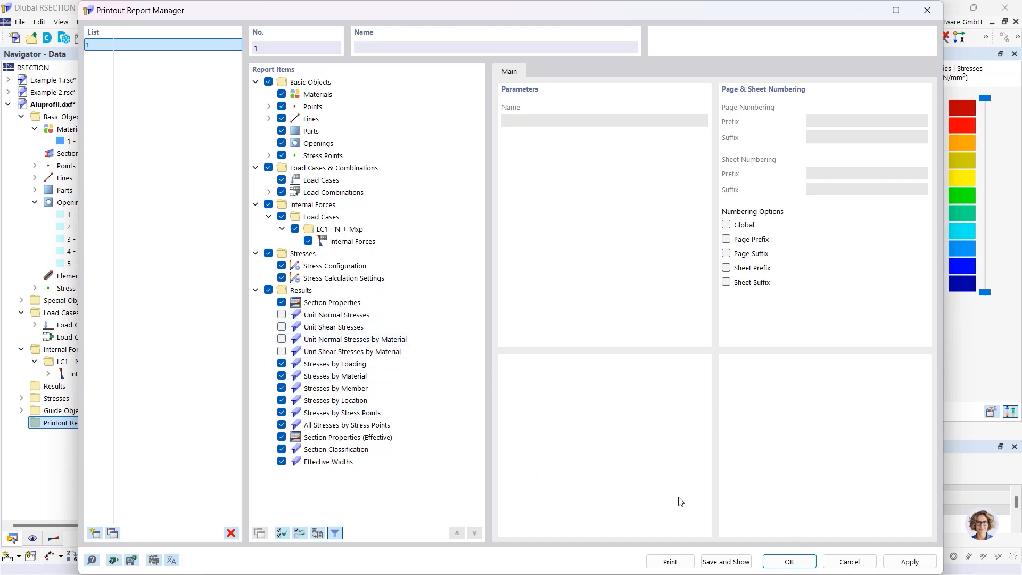
pyautogui.click(726, 561)
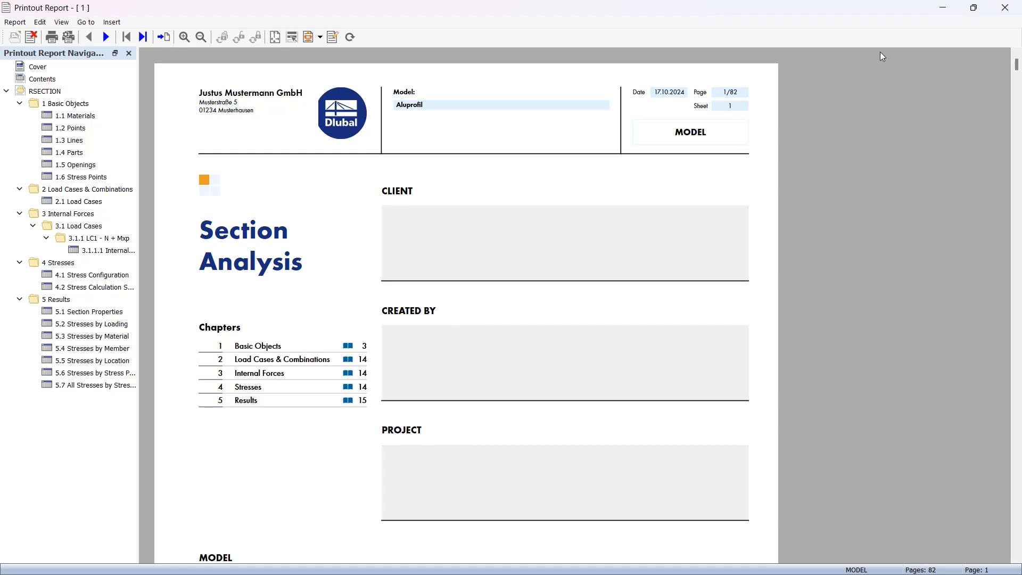
# Step: Send the von Mises stress graphic of LC1 to printout report 1 and check its page in the report
pyautogui.click(949, 9)
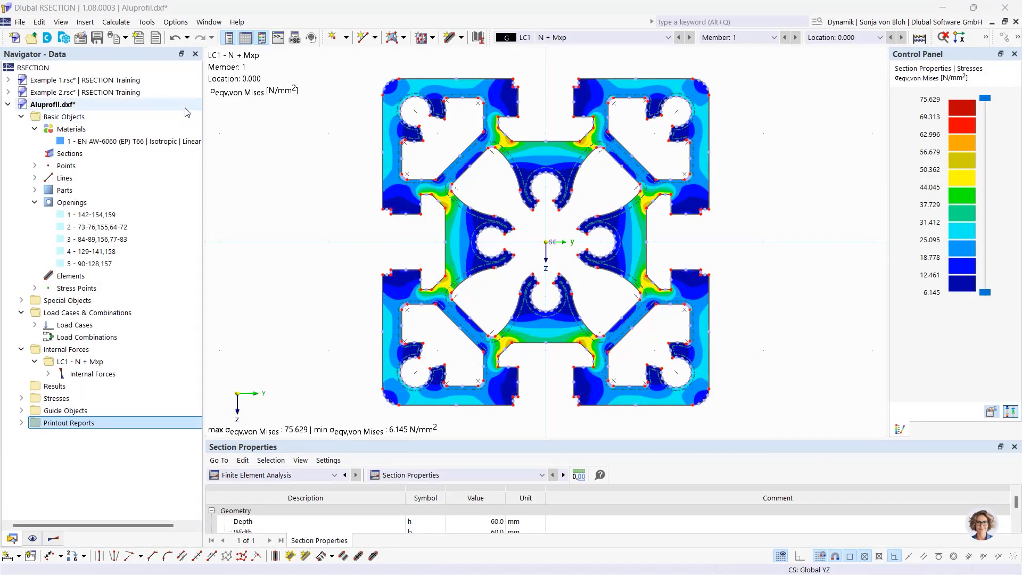
pyautogui.click(125, 38)
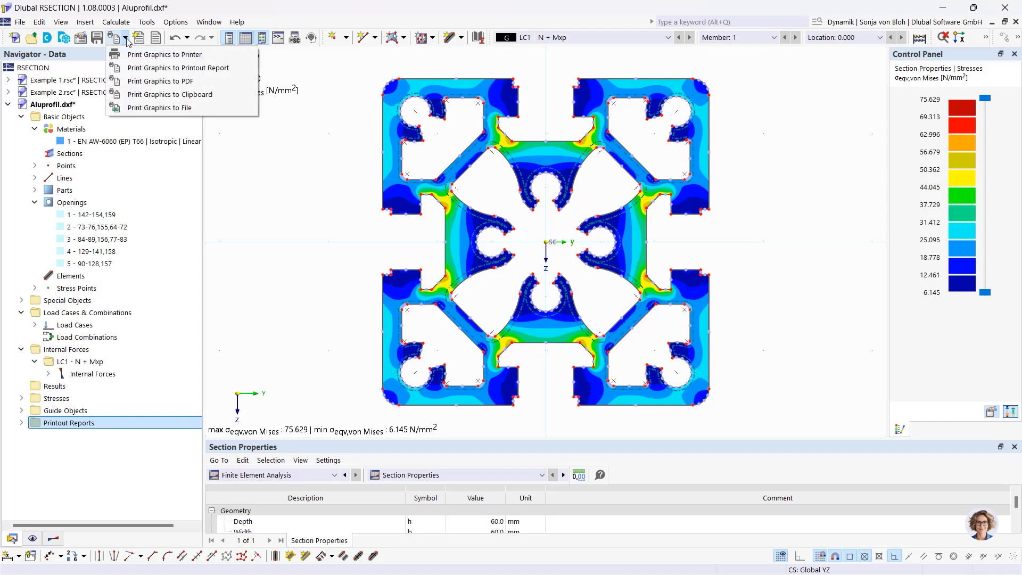
pyautogui.click(143, 67)
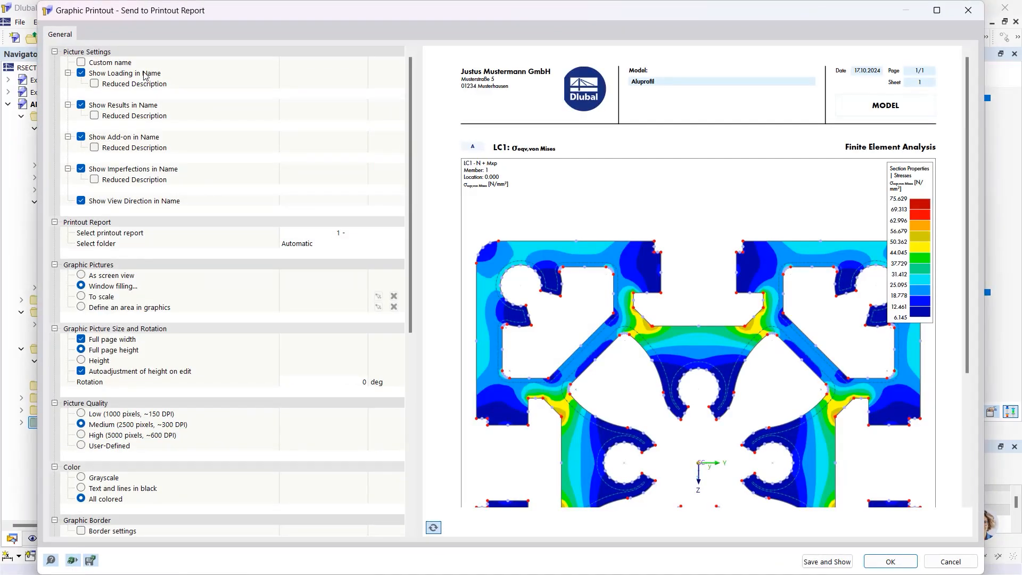
pyautogui.click(827, 562)
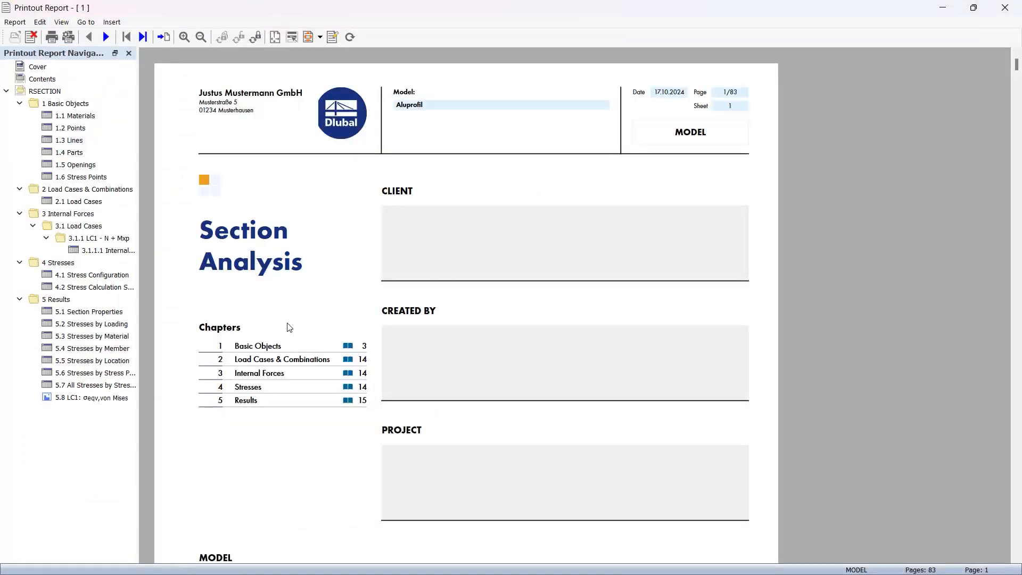
pyautogui.click(91, 399)
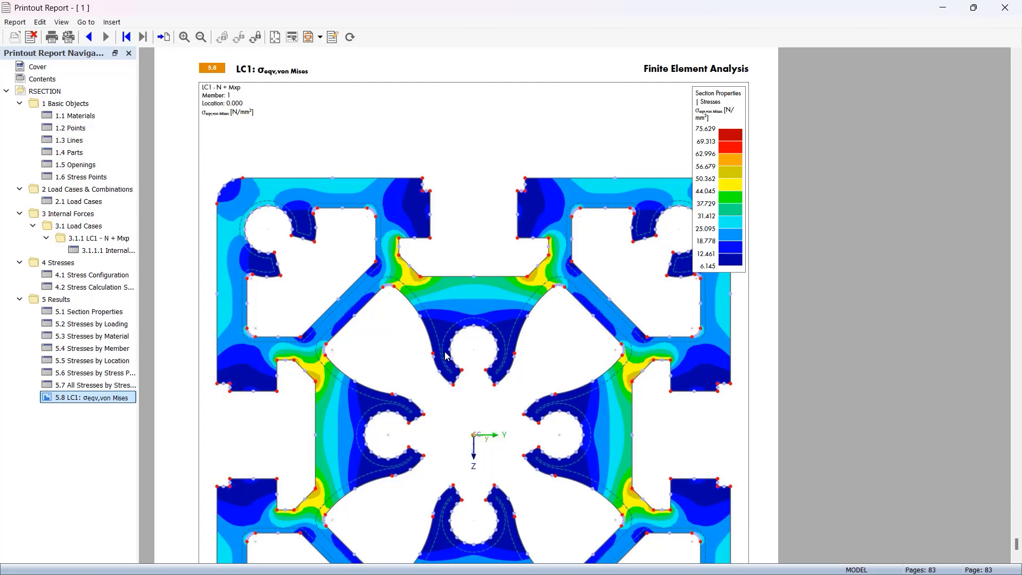
pyautogui.click(1005, 9)
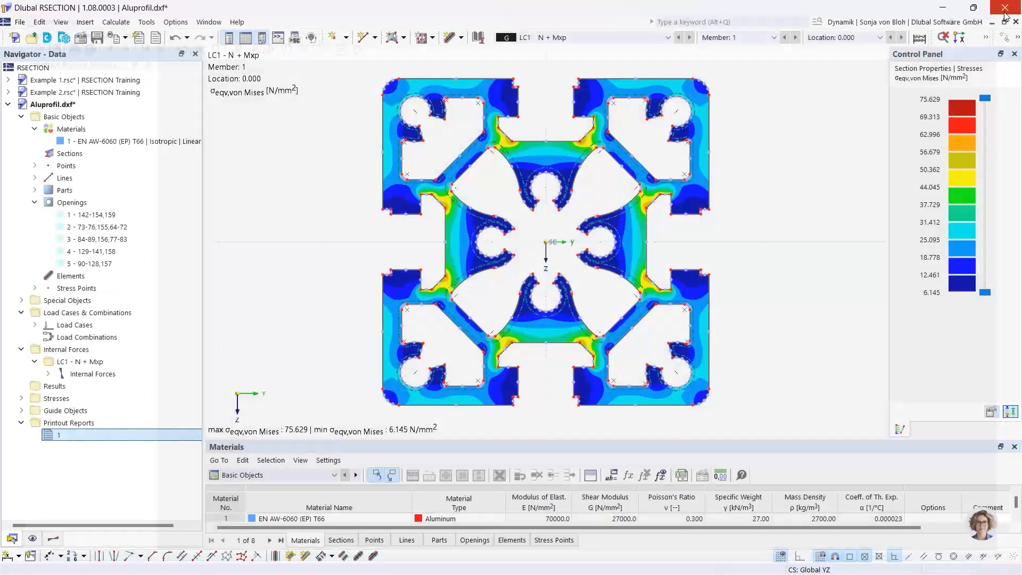
# Step: Create a new model named Hybrid in the RSECTION Training series, using finite element analysis
pyautogui.click(21, 41)
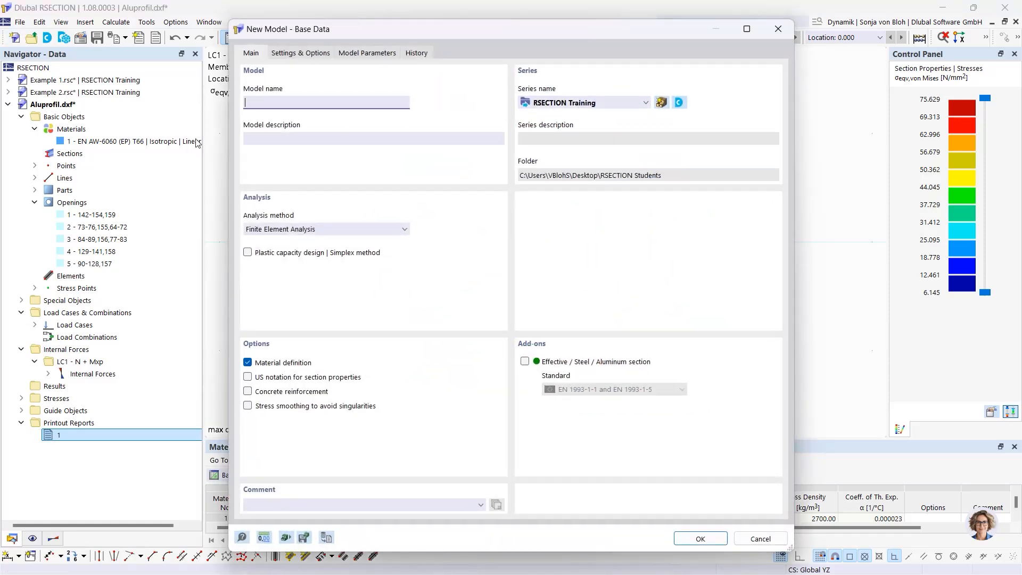
pyautogui.write('Hybrid')
pyautogui.click(684, 540)
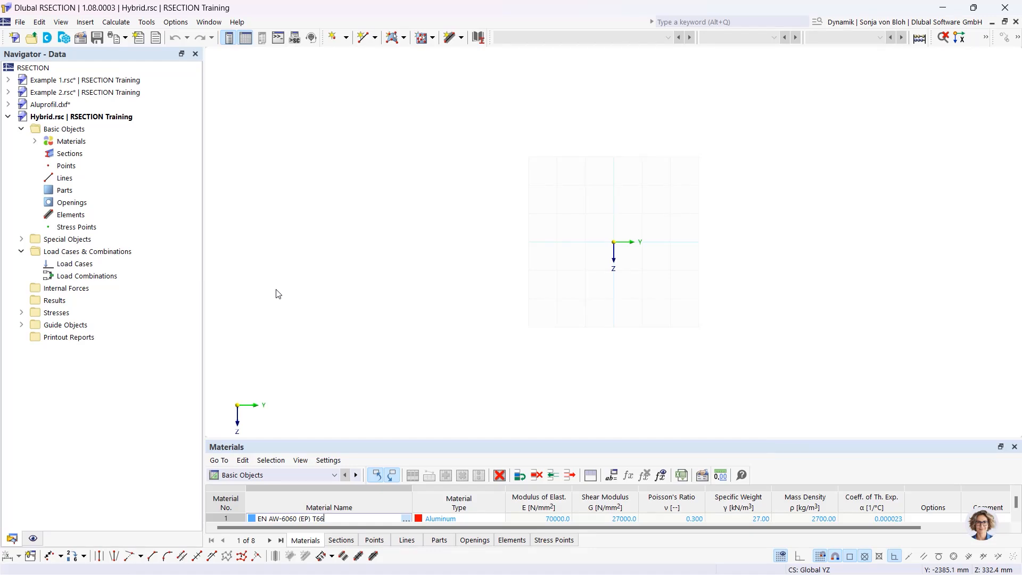
# Step: Replace material 1 with concrete C40/50 according to EN 1992-1-1:2004/A1:2014 from the material library
pyautogui.click(34, 141)
pyautogui.doubleClick(79, 153)
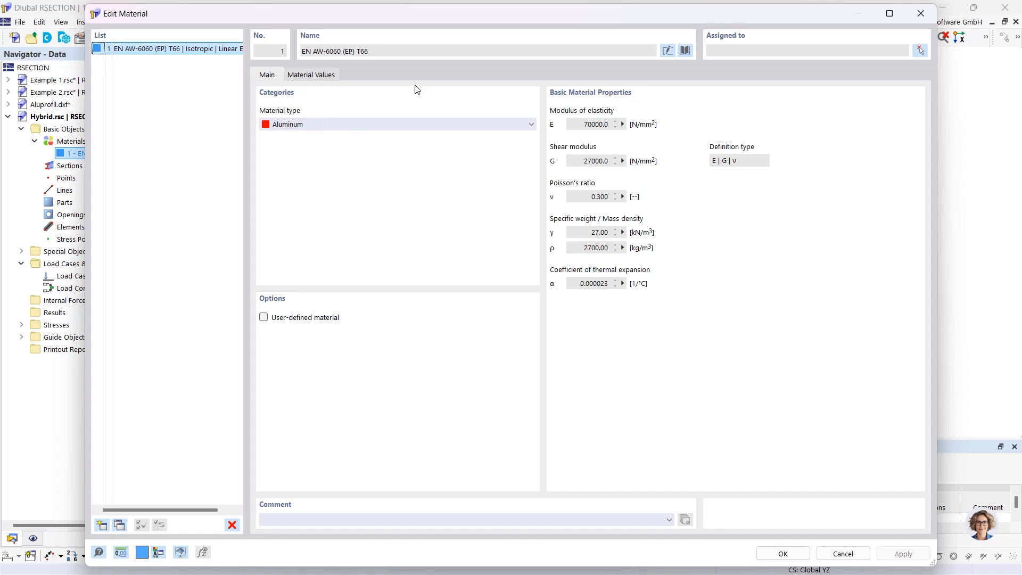
pyautogui.click(685, 50)
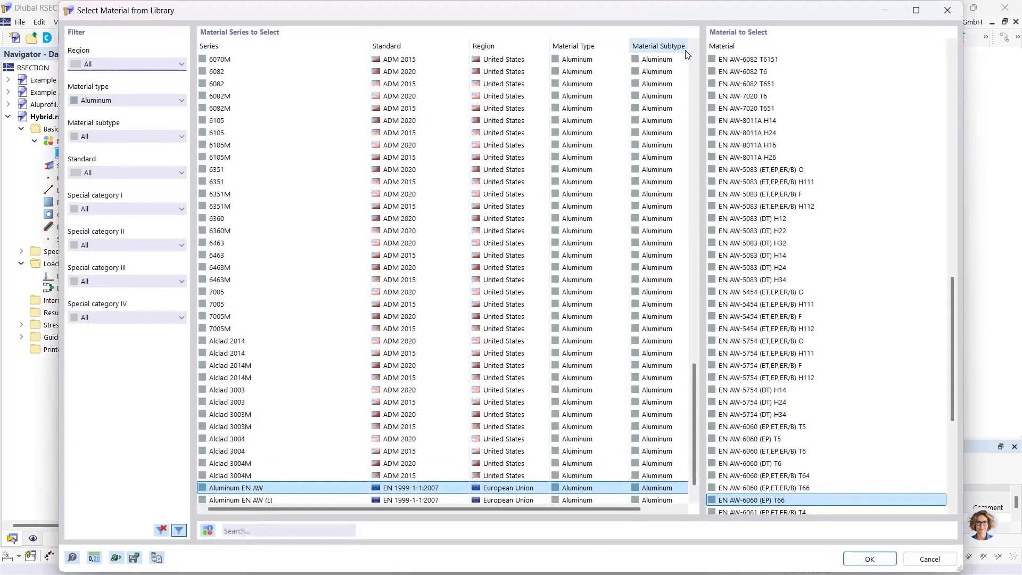
pyautogui.click(129, 100)
pyautogui.click(117, 107)
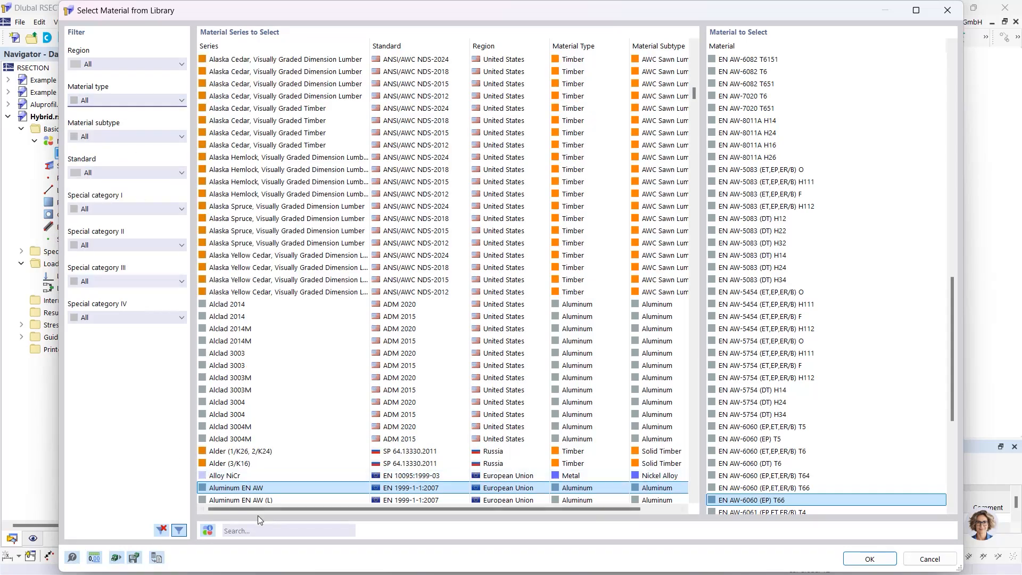
pyautogui.click(259, 532)
pyautogui.write('C40')
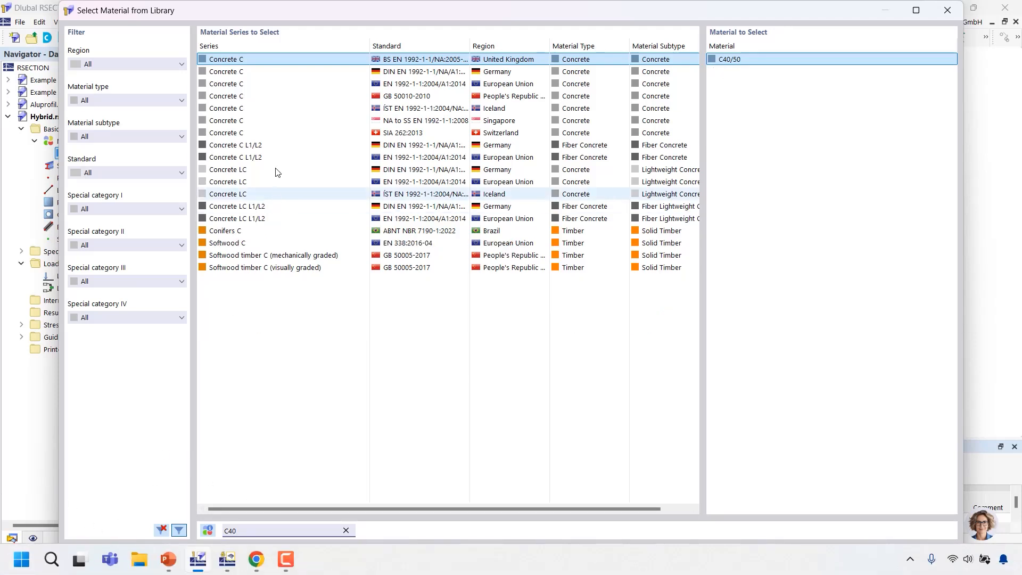
pyautogui.click(266, 83)
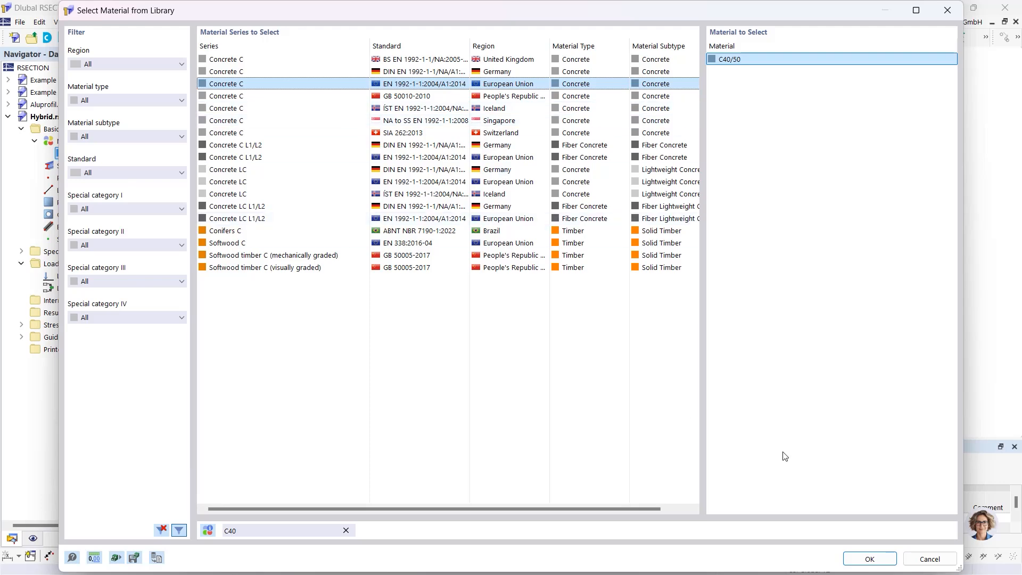
pyautogui.click(872, 557)
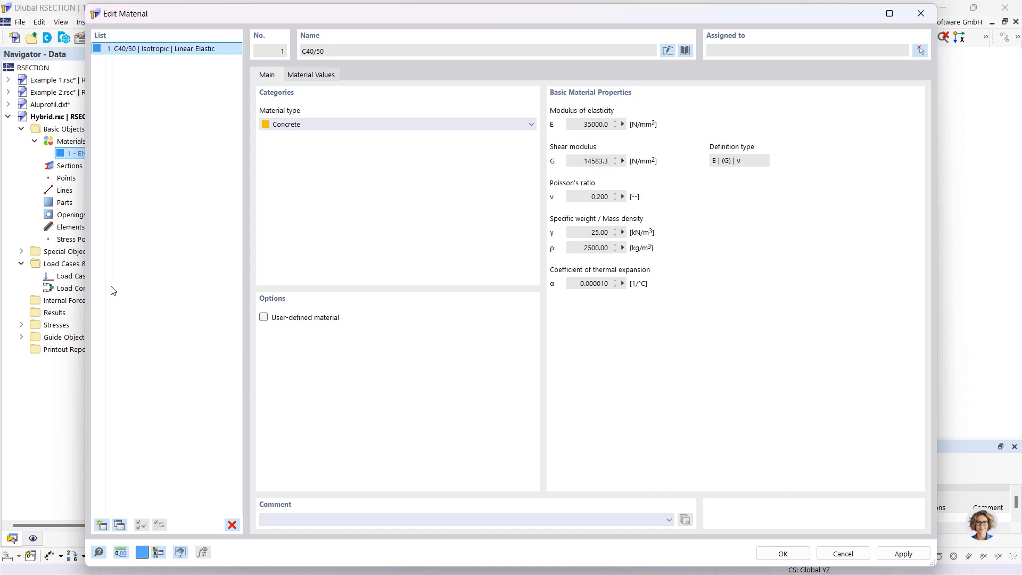
# Step: Add steel S235 according to EN 1993-1-1:2005-05 as material 2 and save the materials
pyautogui.click(101, 525)
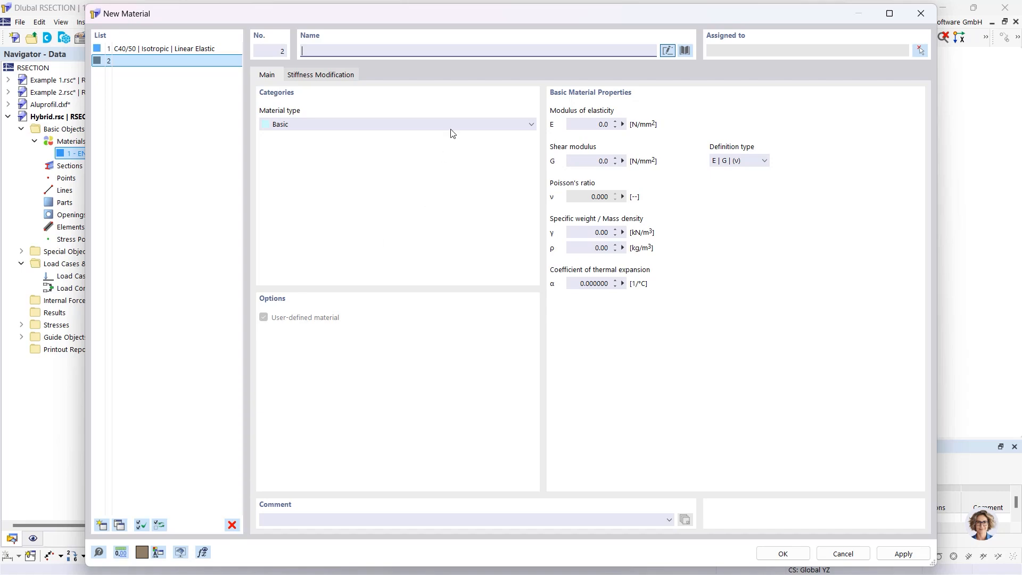
pyautogui.click(685, 50)
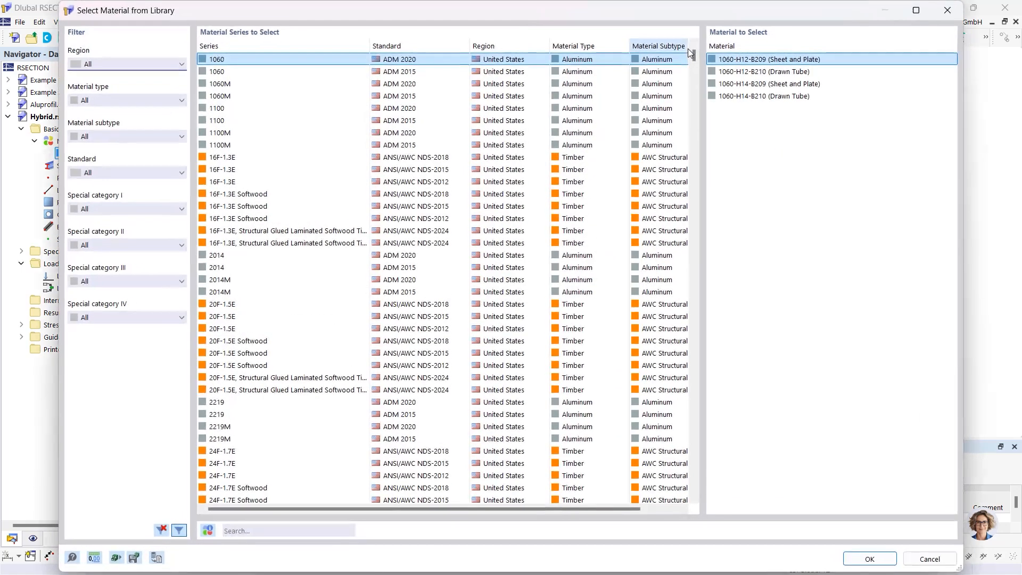
pyautogui.click(239, 530)
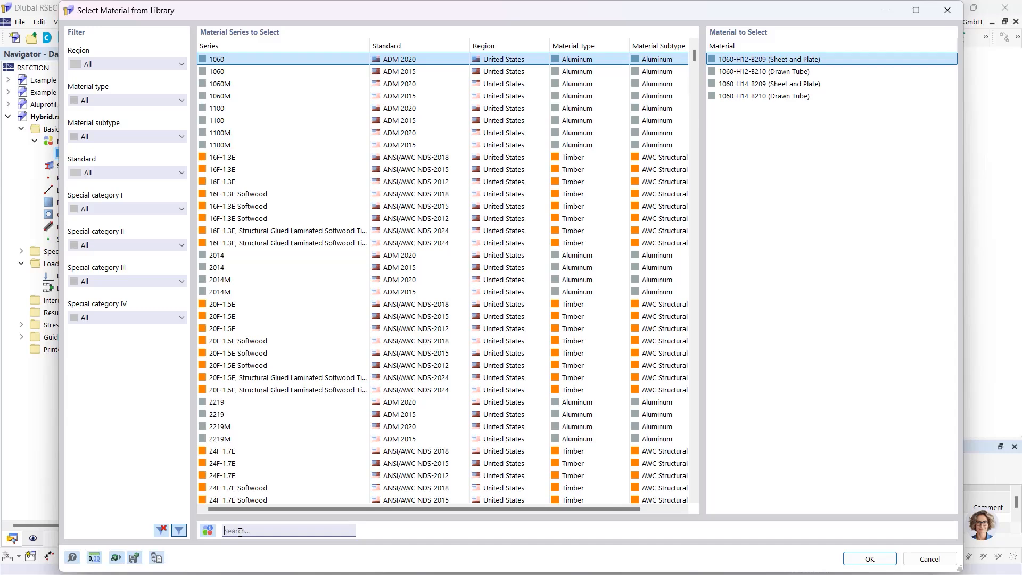
pyautogui.write('S235')
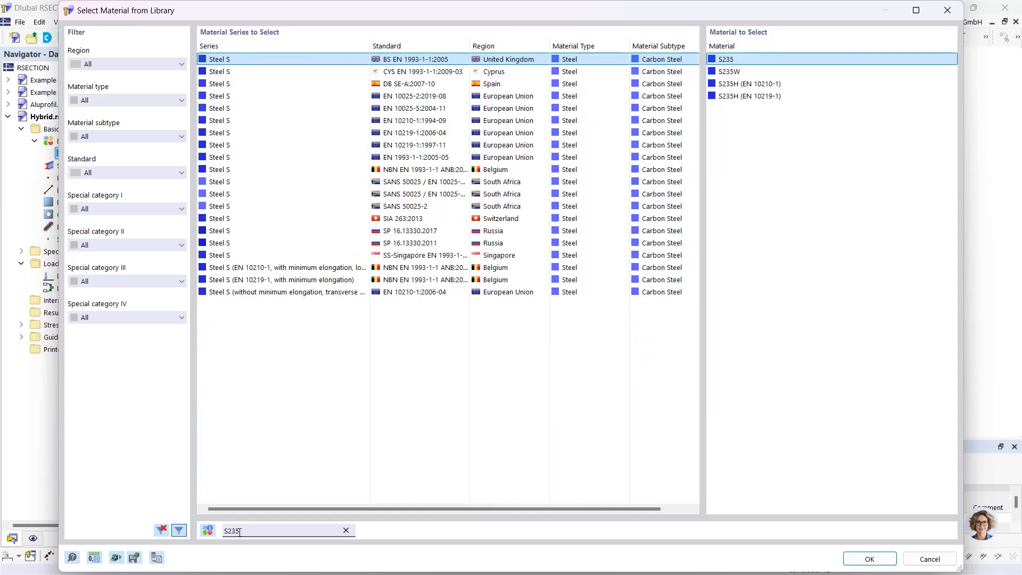
pyautogui.click(444, 160)
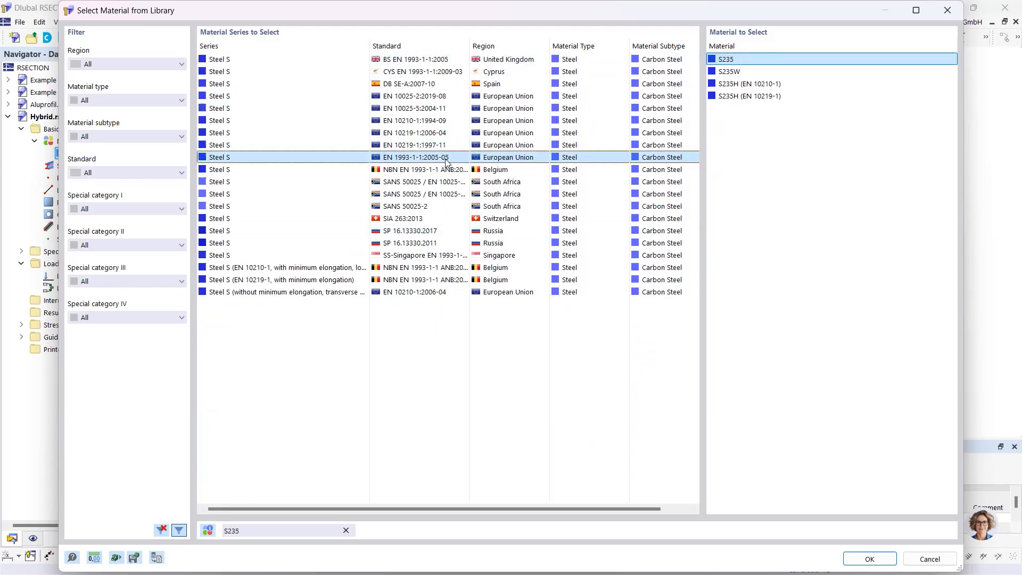
pyautogui.click(868, 559)
pyautogui.click(780, 555)
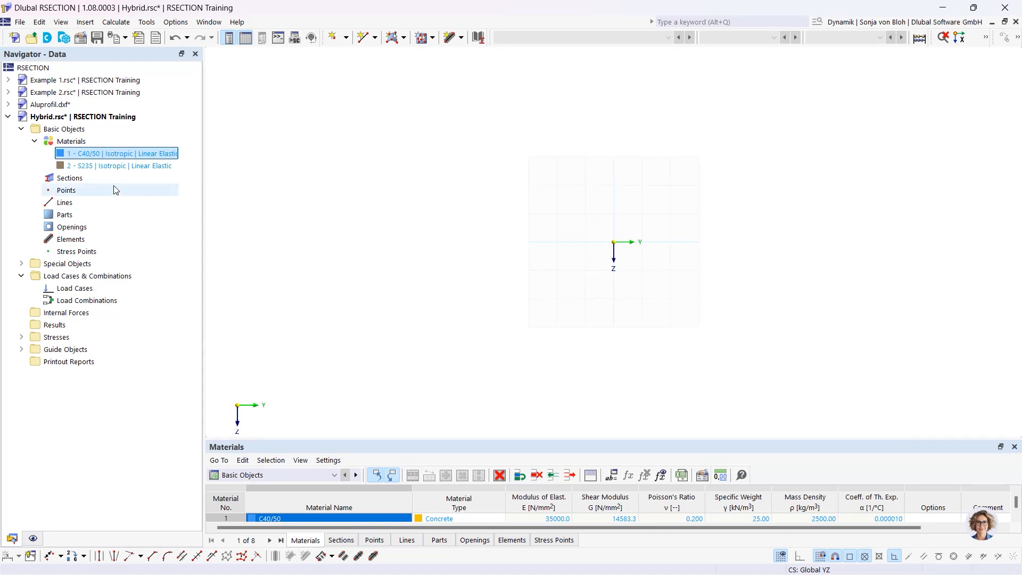
# Step: Create a massive rectangular section of C40/50 with a width b of 1000 mm and a height h of 200 mm
pyautogui.rightClick(88, 179)
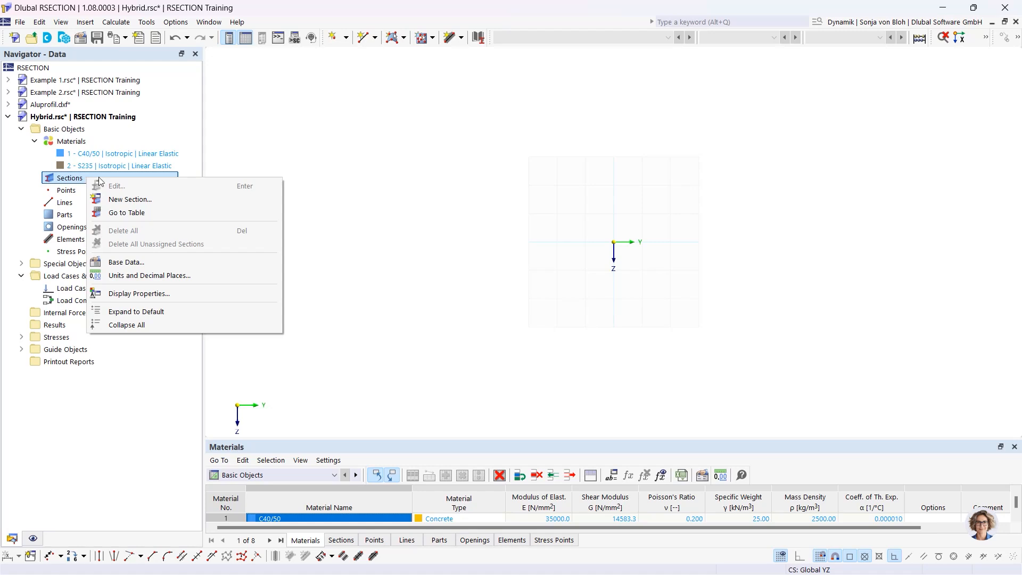
pyautogui.click(118, 200)
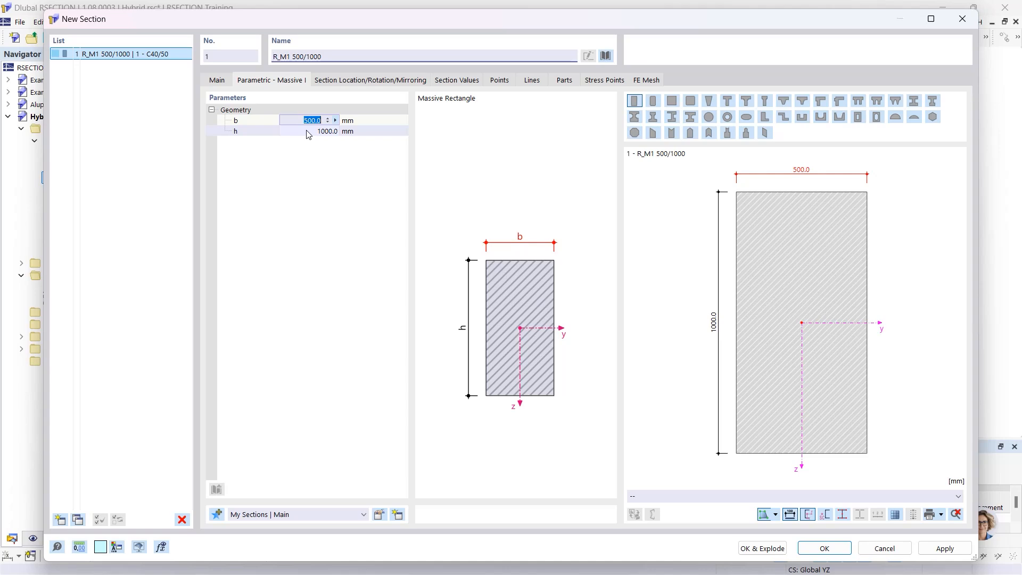
pyautogui.write('100')
pyautogui.click(307, 132)
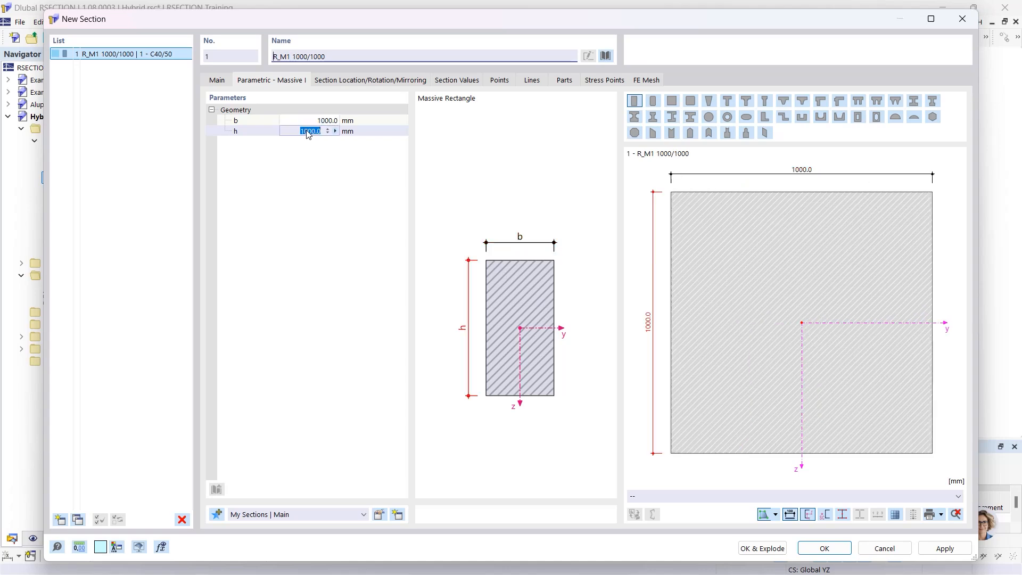
pyautogui.write('200')
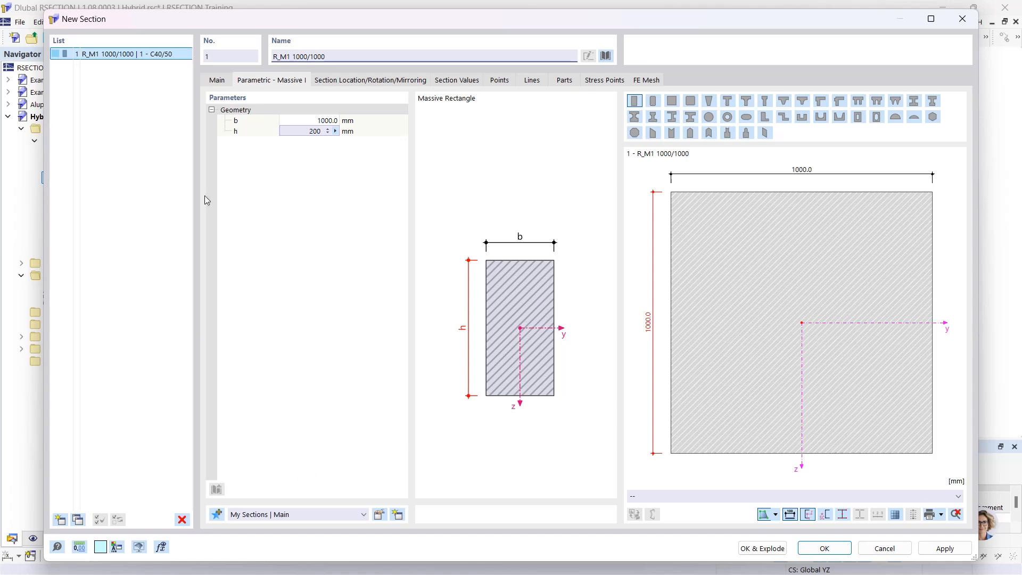
pyautogui.click(824, 548)
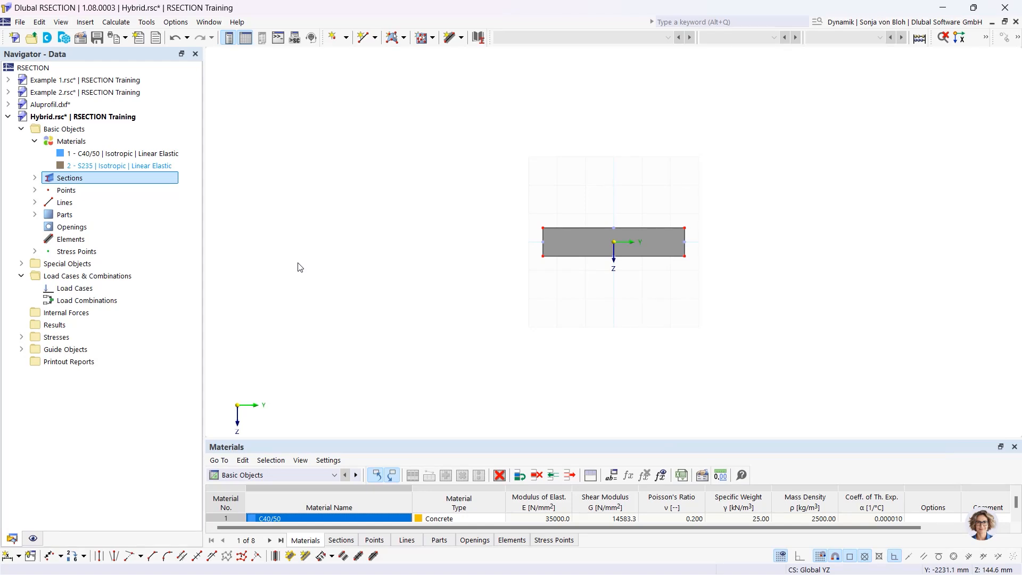
# Step: Start a second section with the standardized HEB 400 profile from the library and assign it material S235
pyautogui.rightClick(92, 183)
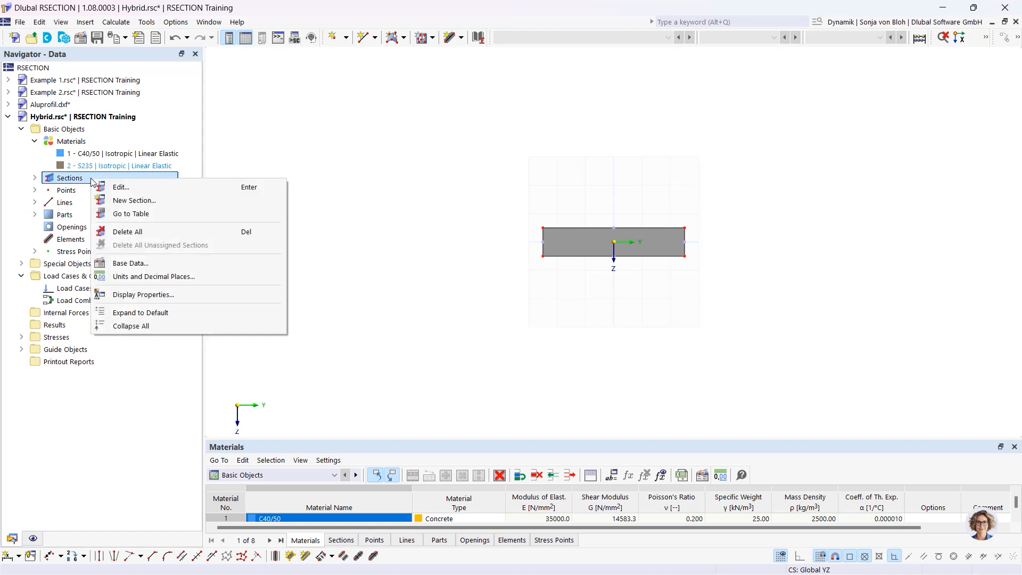
pyautogui.click(123, 200)
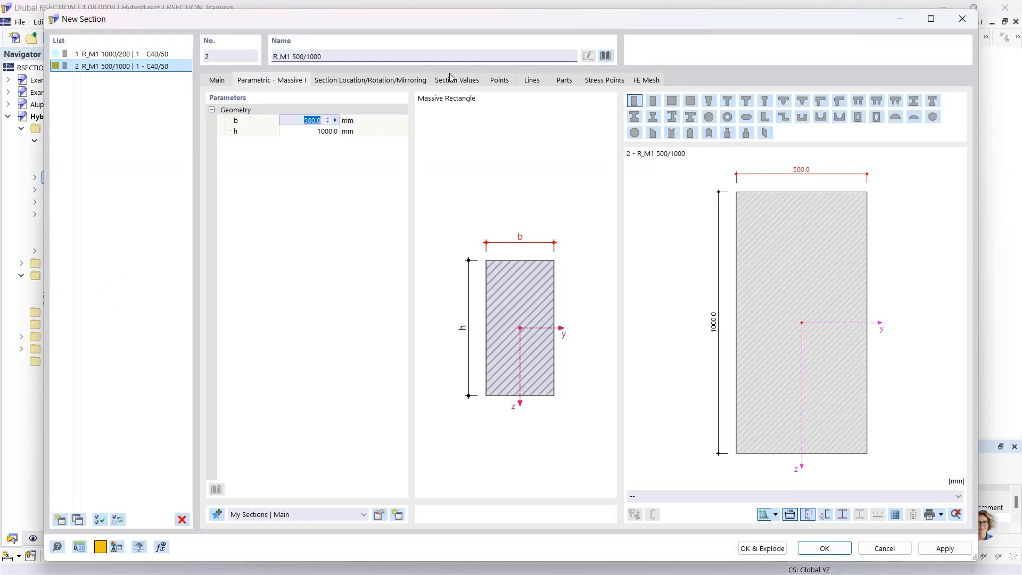
pyautogui.click(607, 53)
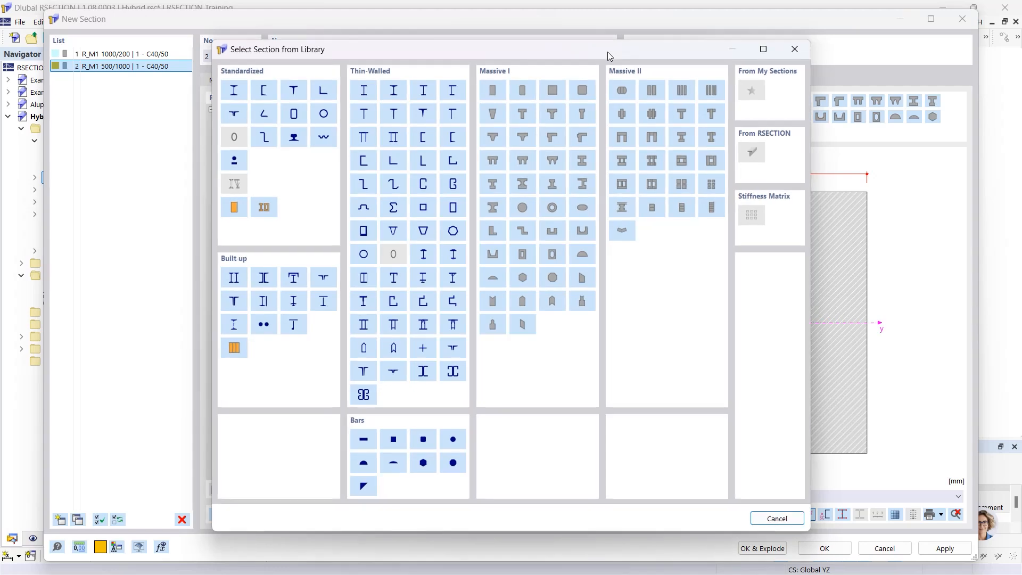
pyautogui.click(235, 91)
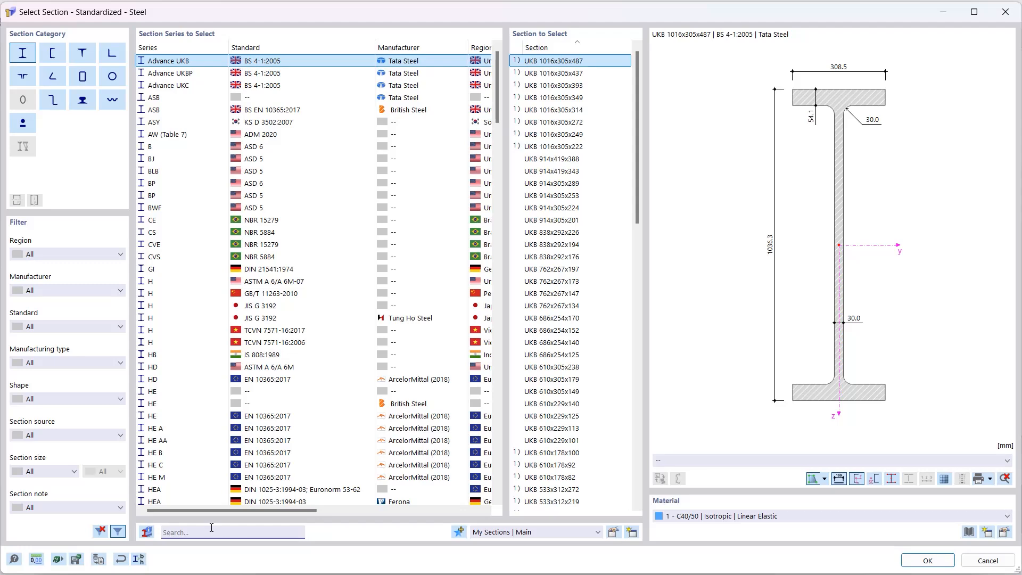
pyautogui.write('HEB')
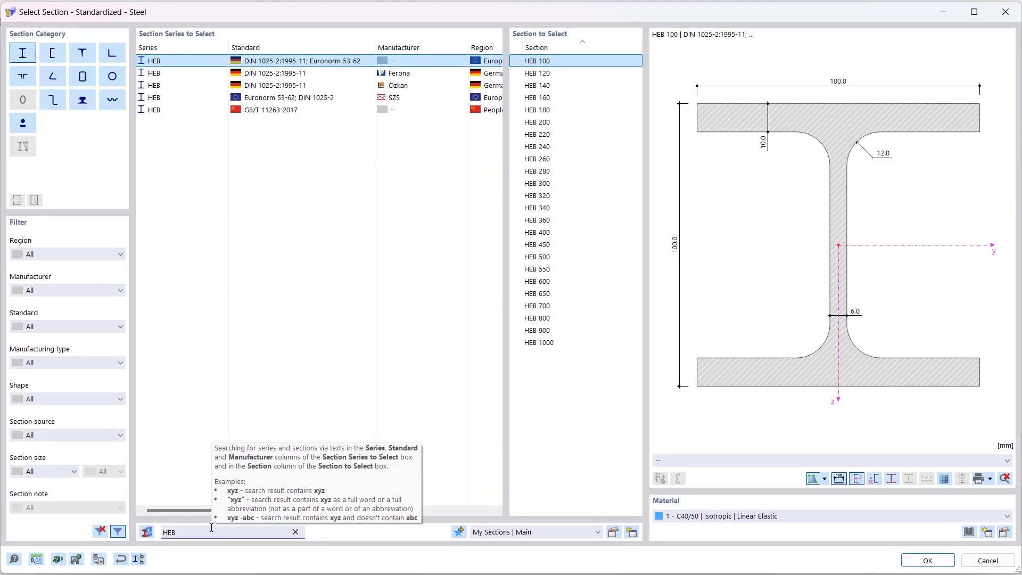
pyautogui.write(' 400')
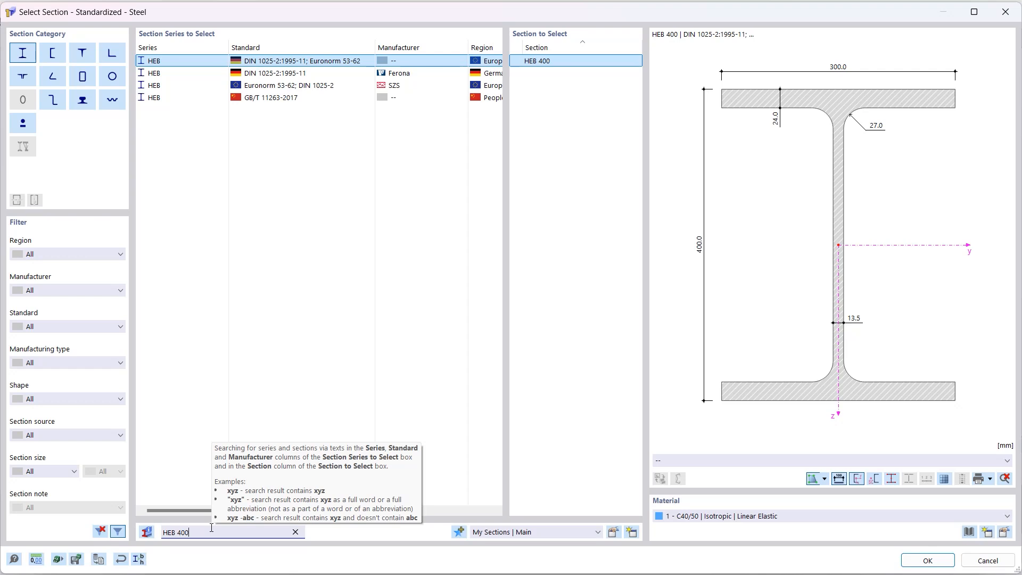
pyautogui.click(696, 516)
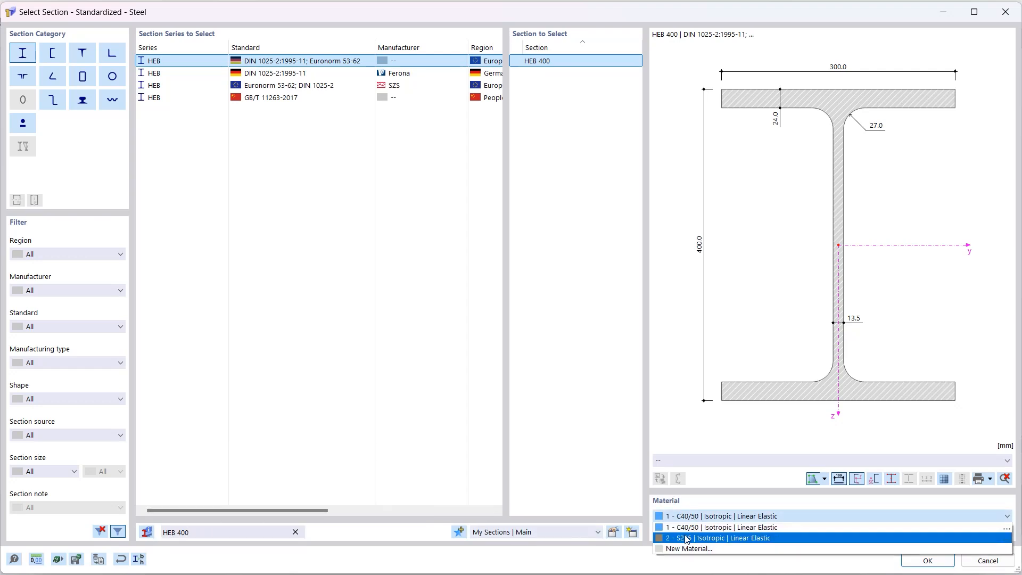
pyautogui.click(687, 538)
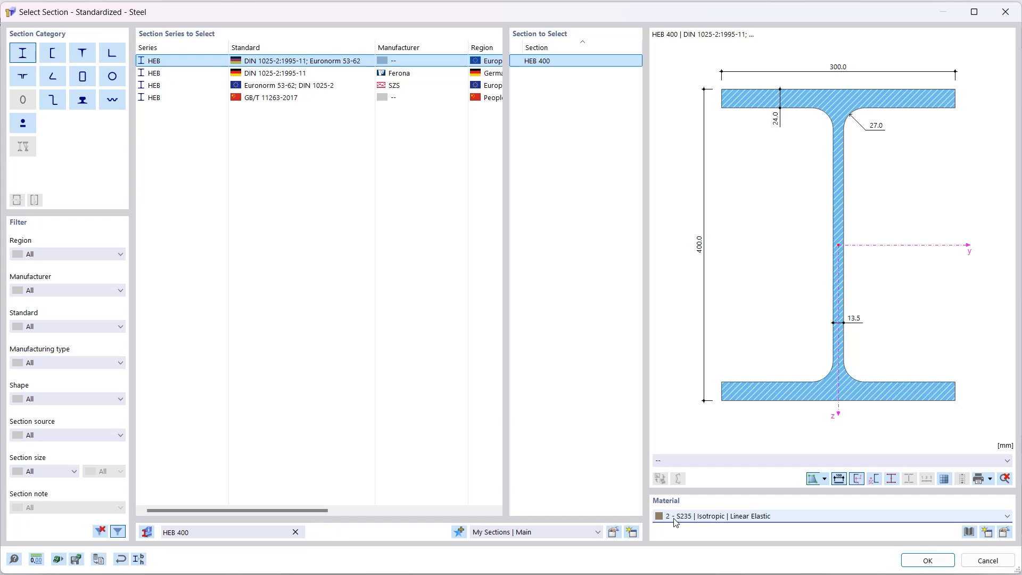
pyautogui.click(914, 557)
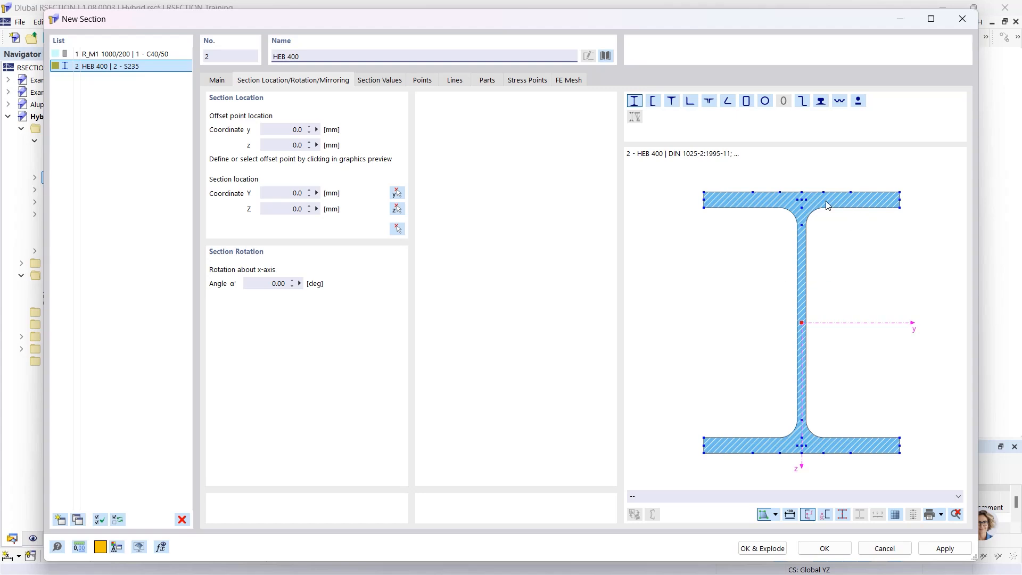
# Step: Position the HEB 400 with its top flange midpoint at the midpoint of the slab's bottom edge, Y 0 and Z 100 mm
pyautogui.click(802, 192)
pyautogui.click(397, 228)
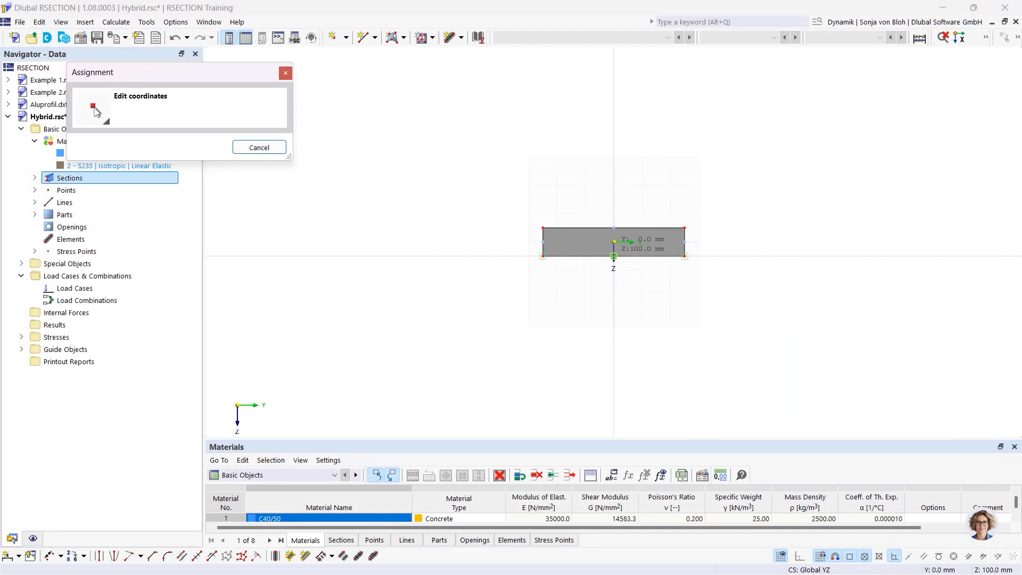
pyautogui.click(613, 256)
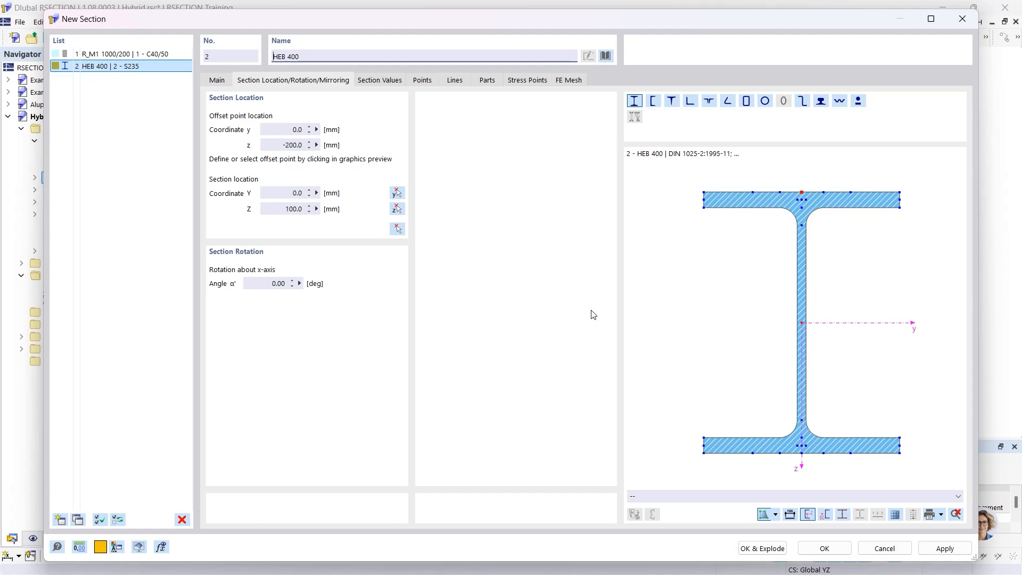
pyautogui.click(823, 548)
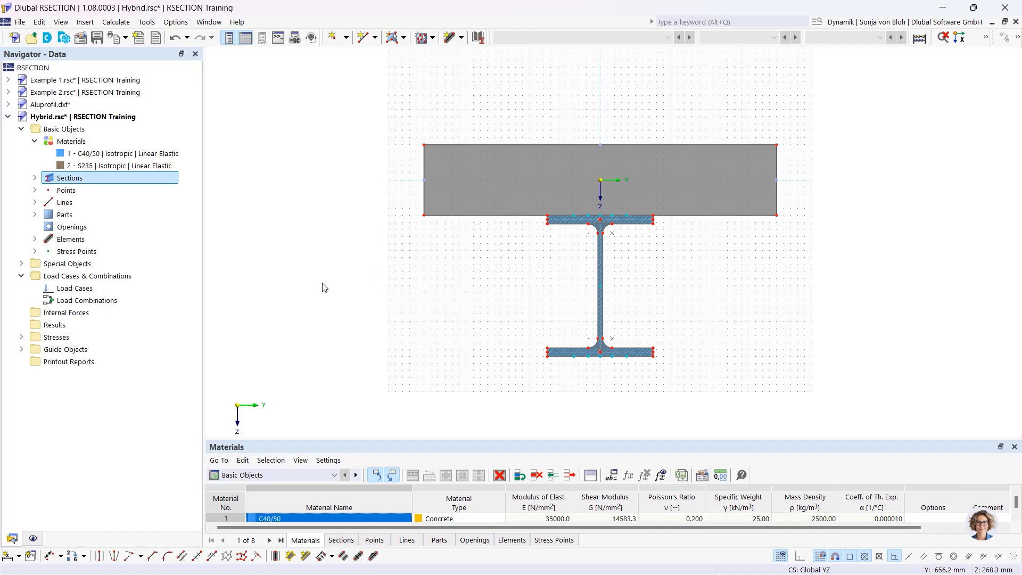
# Step: Create a new permanent load case named M
pyautogui.rightClick(85, 288)
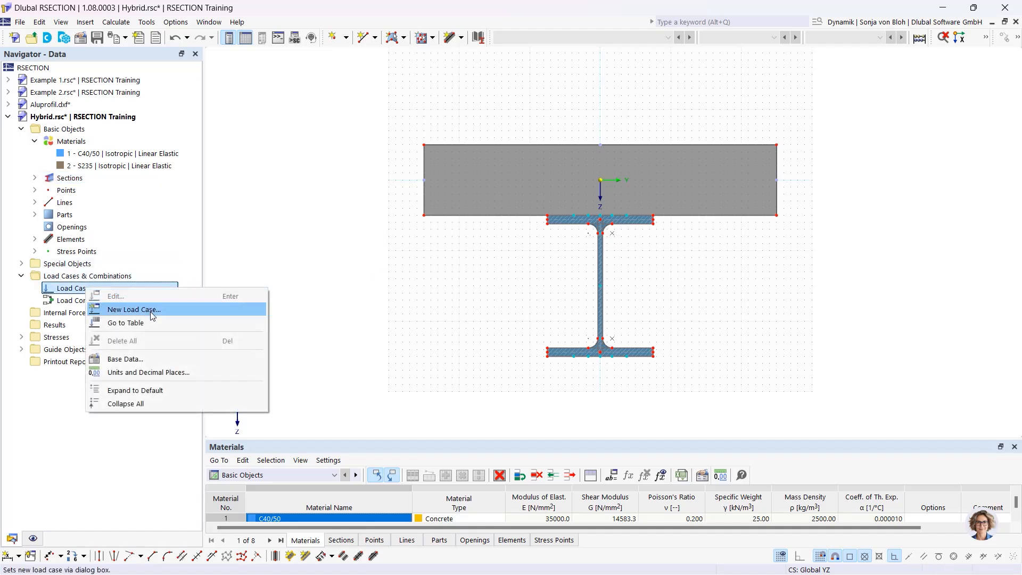
pyautogui.click(152, 317)
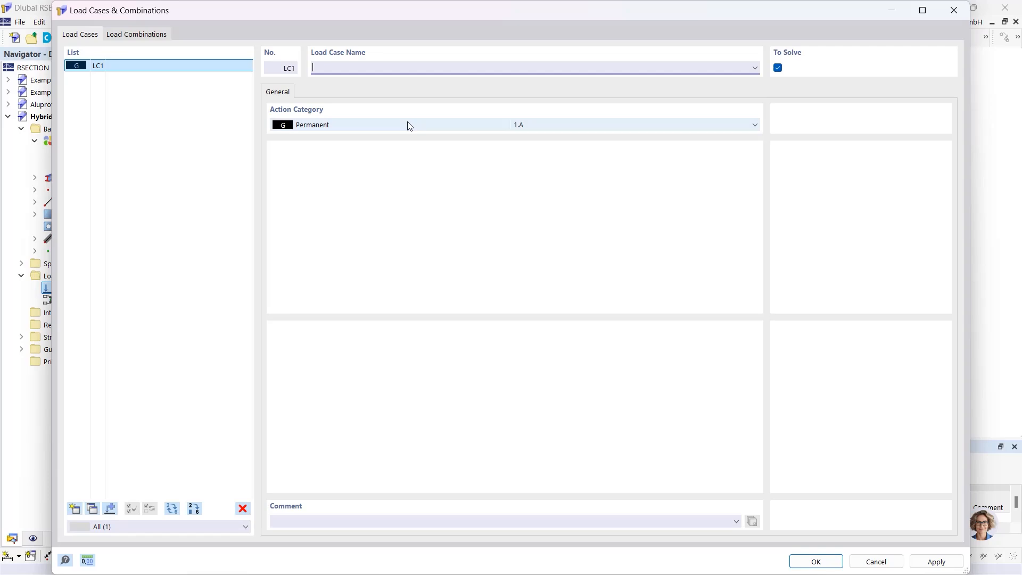
pyautogui.write('M')
pyautogui.click(807, 561)
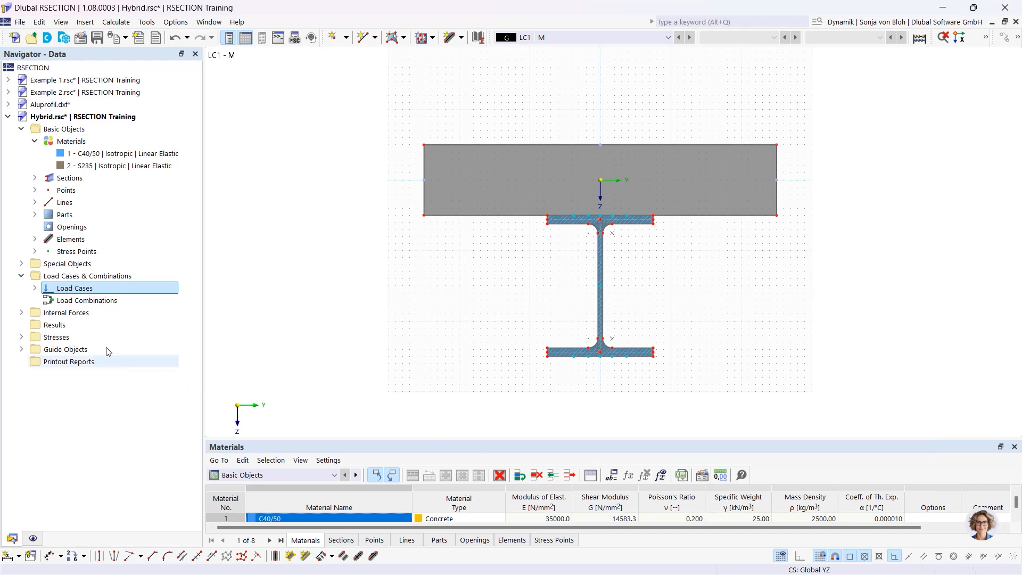
# Step: Define internal forces for load case LC1 with a bending moment My of 100 kNm
pyautogui.click(21, 313)
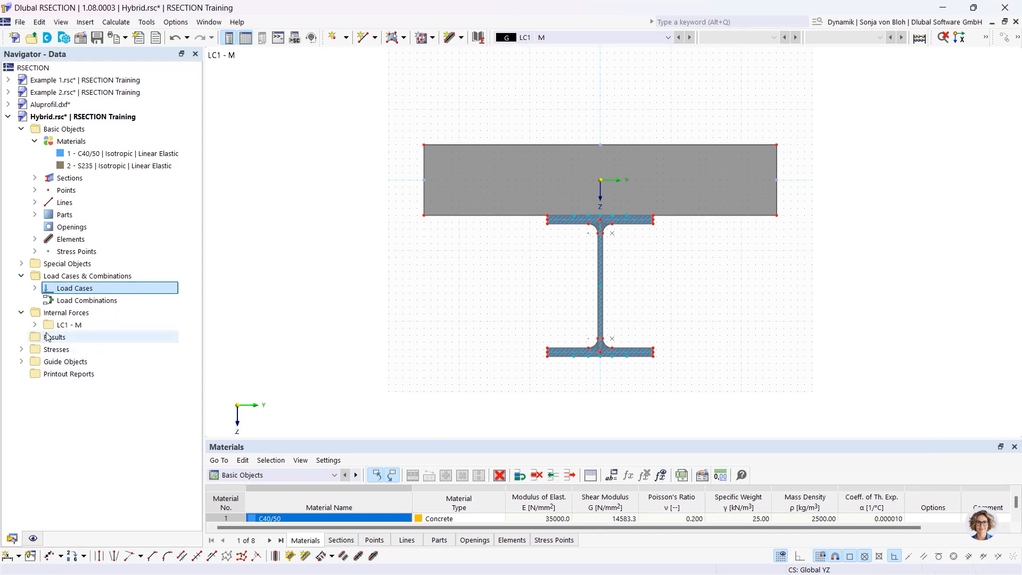
pyautogui.click(35, 325)
pyautogui.doubleClick(81, 337)
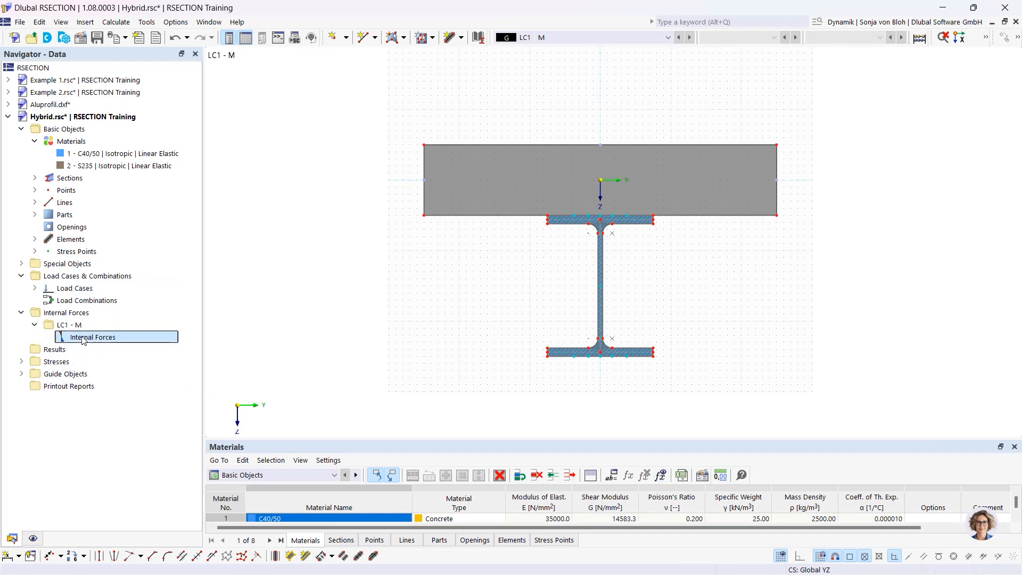
pyautogui.click(459, 349)
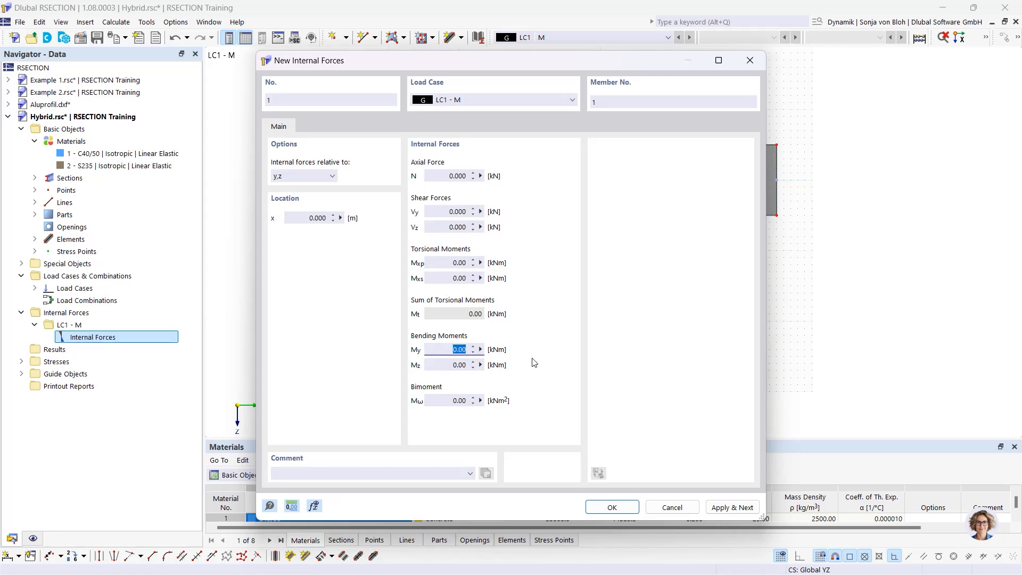
pyautogui.write('100')
pyautogui.click(612, 506)
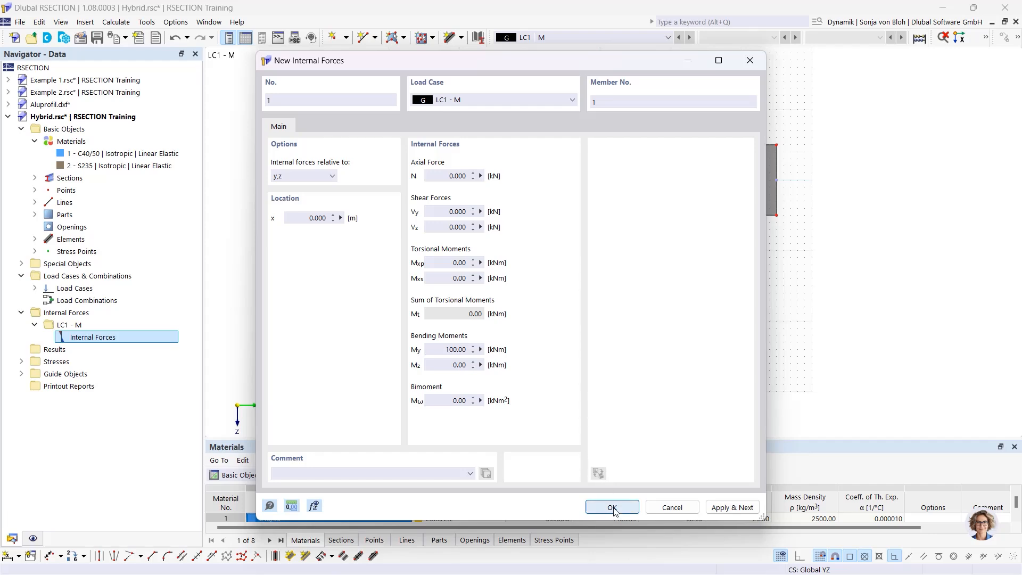
# Step: Calculate the section, display the total normal stress σx,tot and enlarge the section properties table
pyautogui.click(118, 25)
pyautogui.click(124, 34)
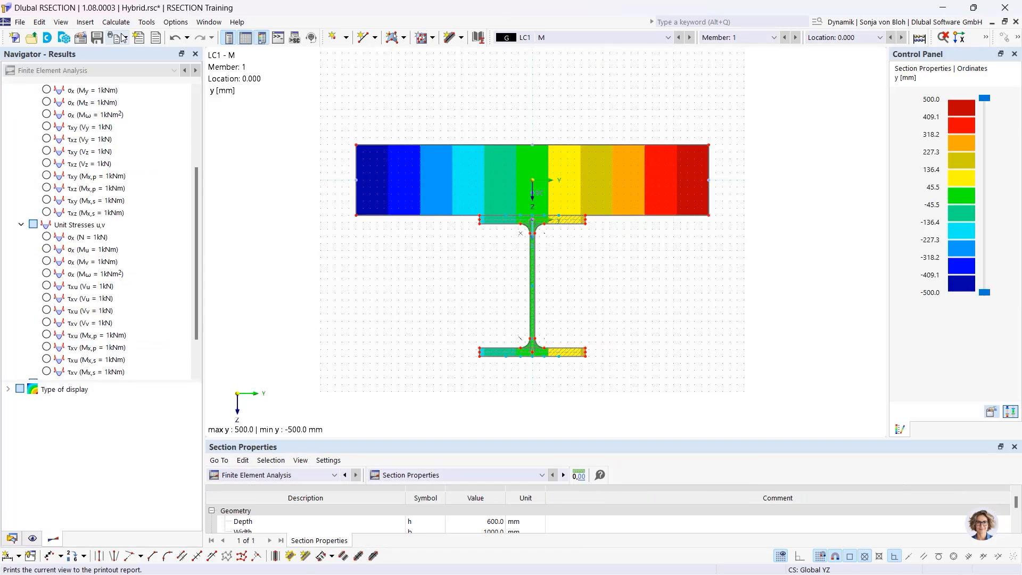
pyautogui.scroll(-2, 195, 266)
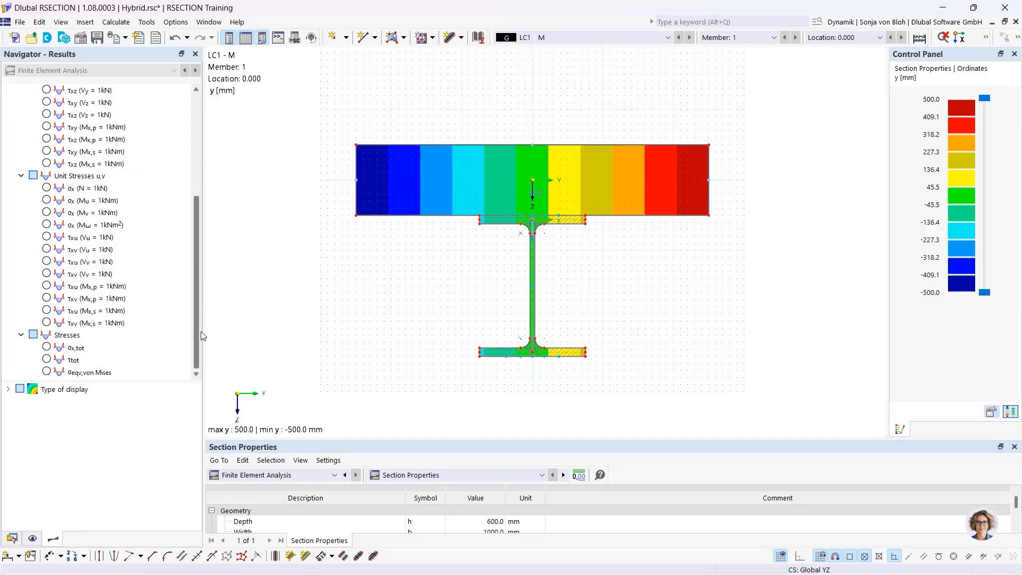
pyautogui.click(46, 347)
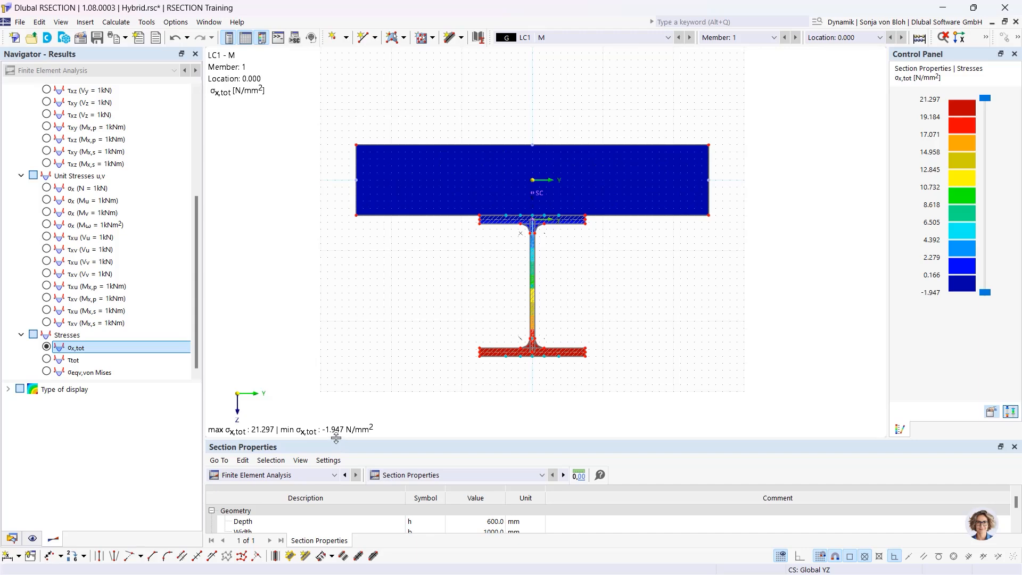
pyautogui.moveTo(335, 438); pyautogui.dragTo(336, 356)
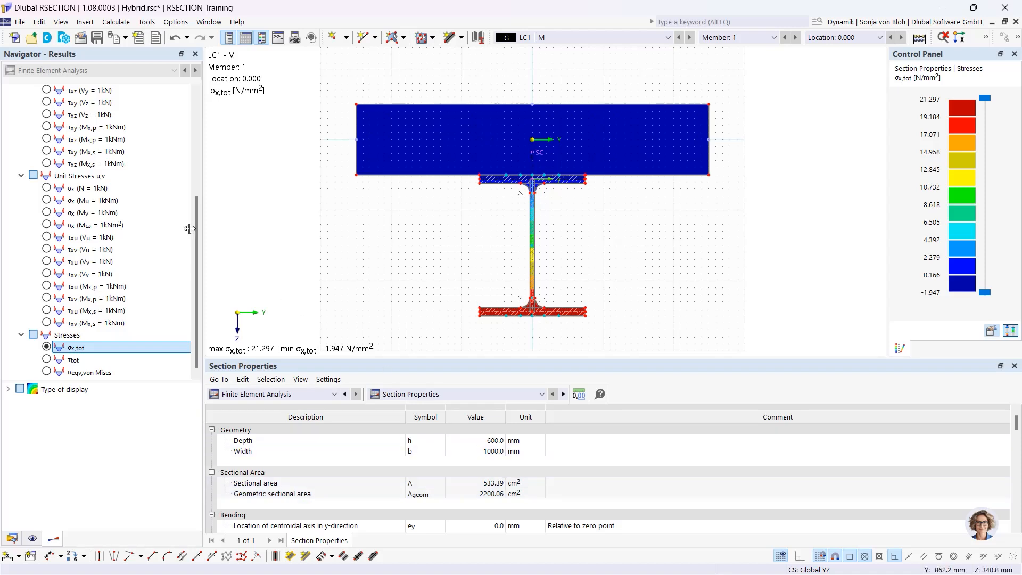
# Step: Save the model, switch to RFEM and add the RSECTION model Hybrid as a new section with its hybrid material assignment
pyautogui.click(97, 37)
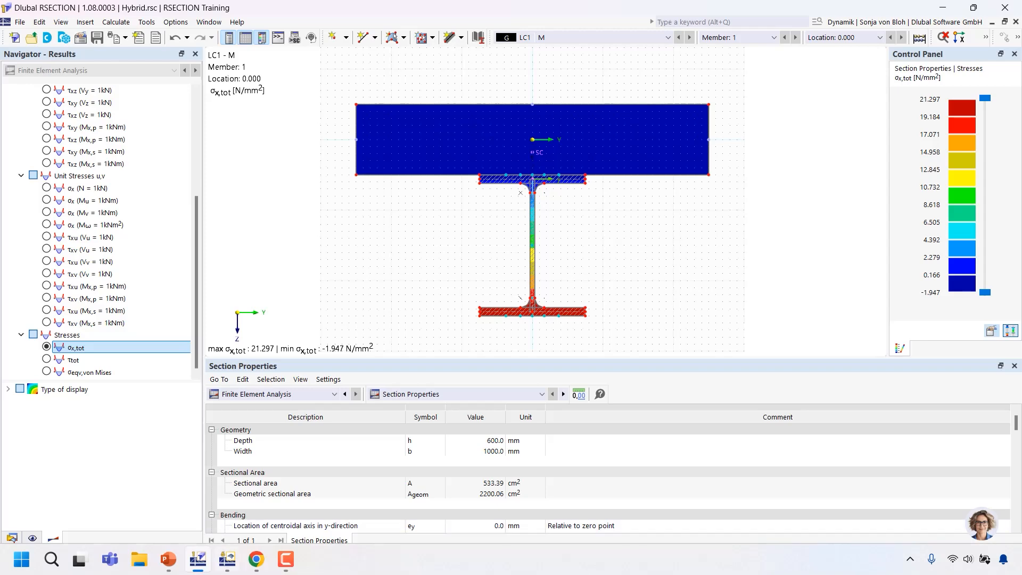
pyautogui.click(228, 559)
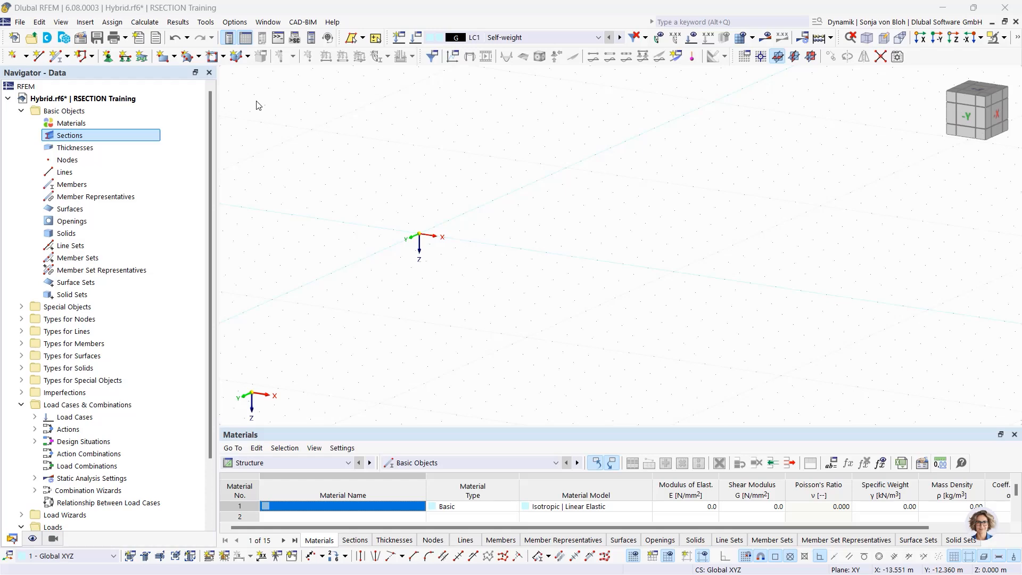
pyautogui.rightClick(72, 138)
pyautogui.click(136, 157)
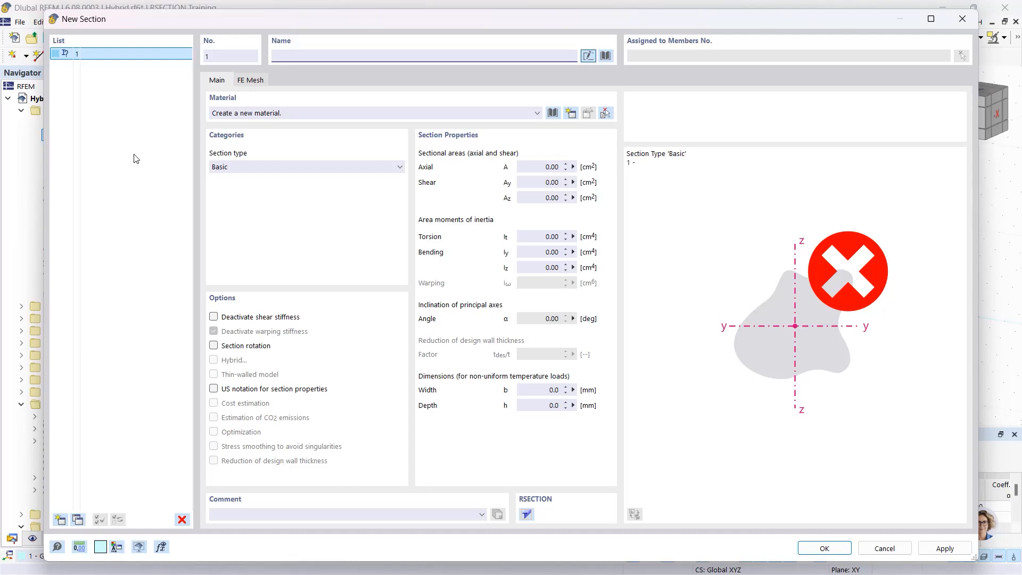
pyautogui.click(606, 55)
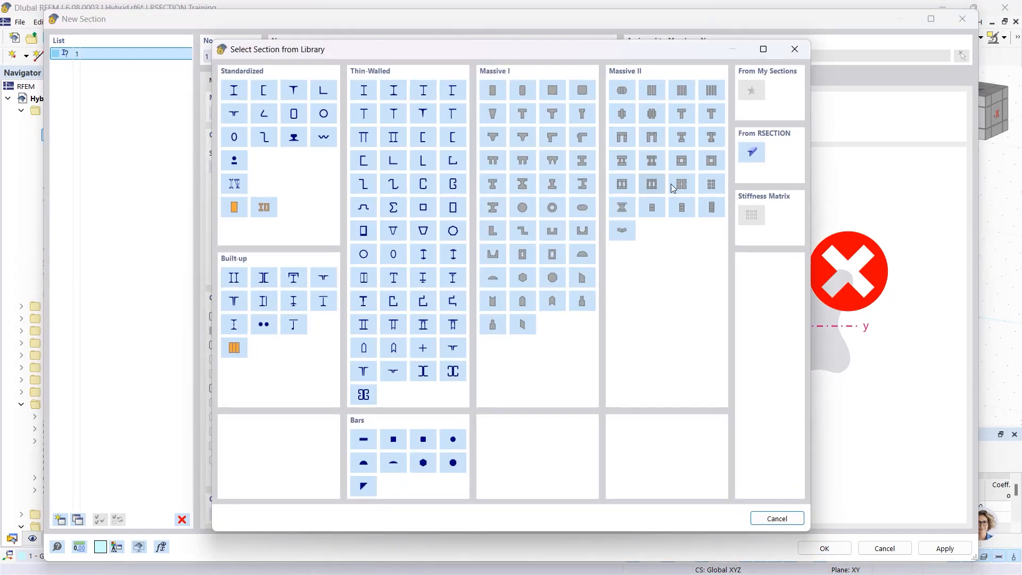
pyautogui.click(749, 153)
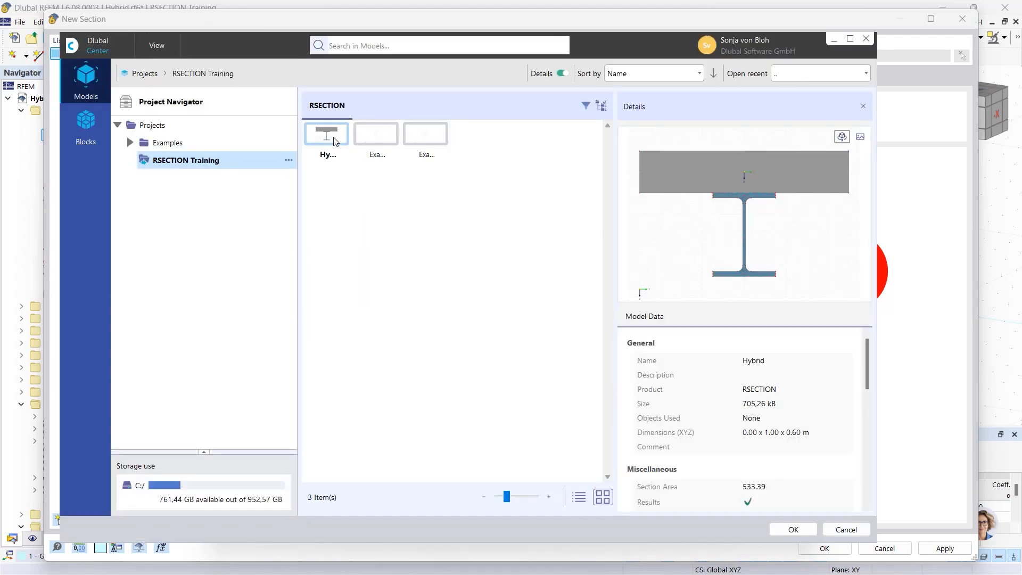
pyautogui.click(792, 528)
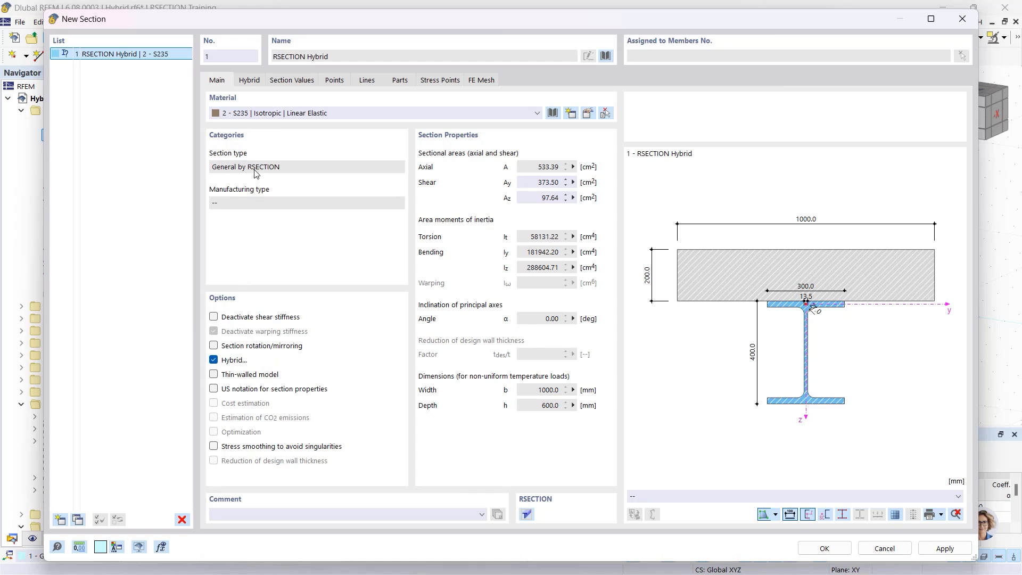
pyautogui.click(254, 85)
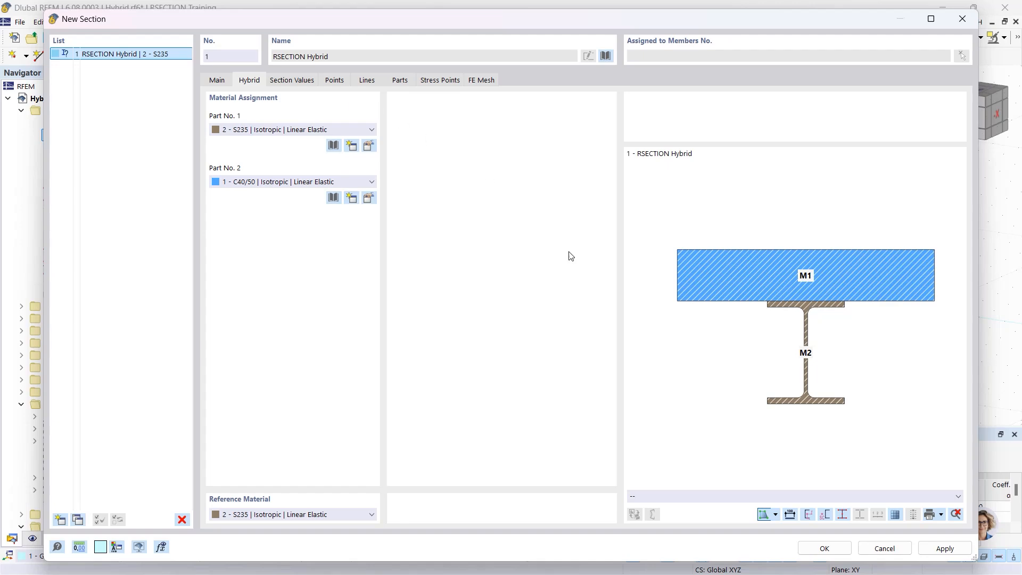
pyautogui.click(825, 548)
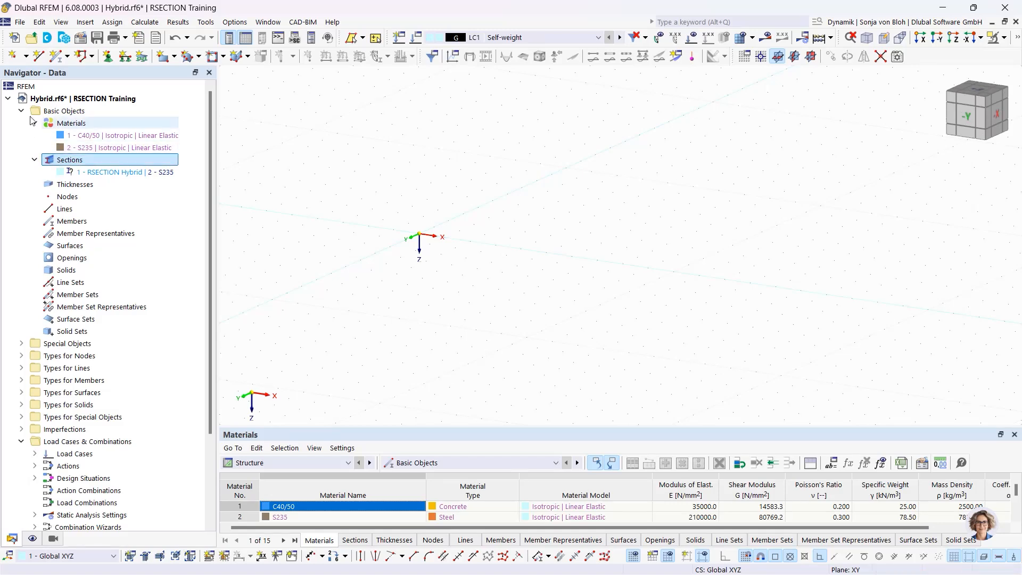
# Step: Create a beam member with the RSECTION Hybrid section from the origin along the X-axis
pyautogui.click(57, 56)
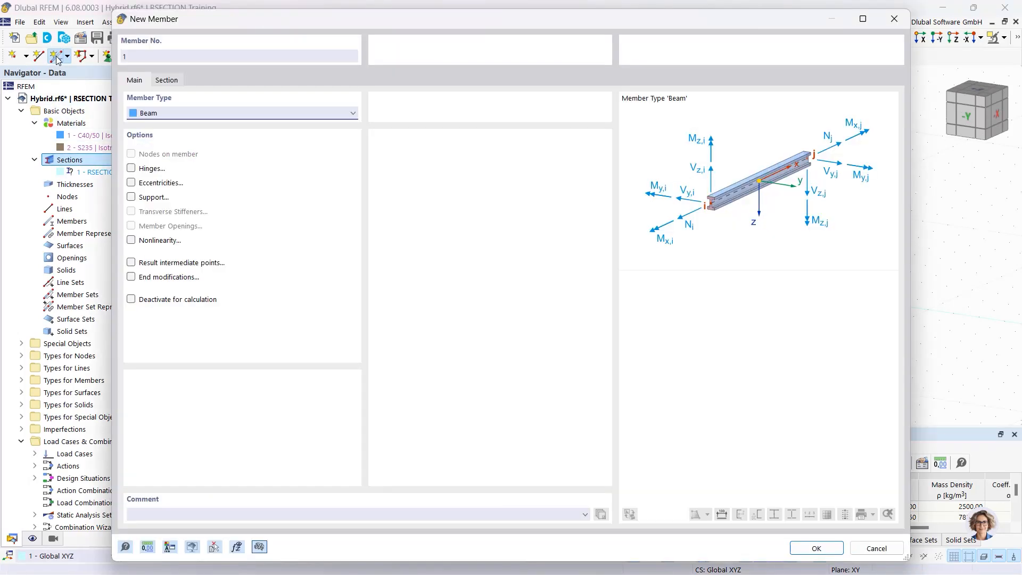
pyautogui.click(165, 80)
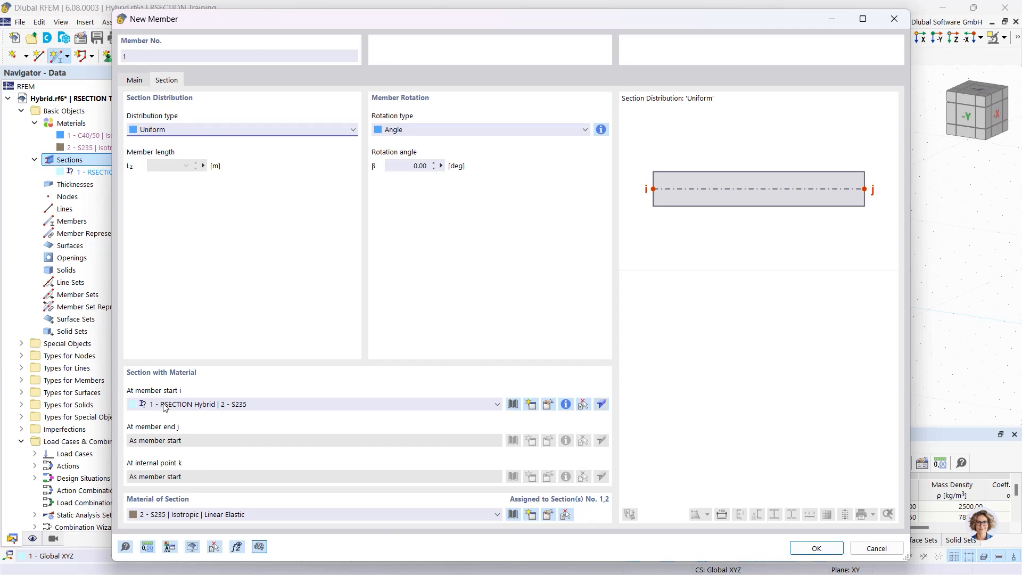
pyautogui.click(816, 548)
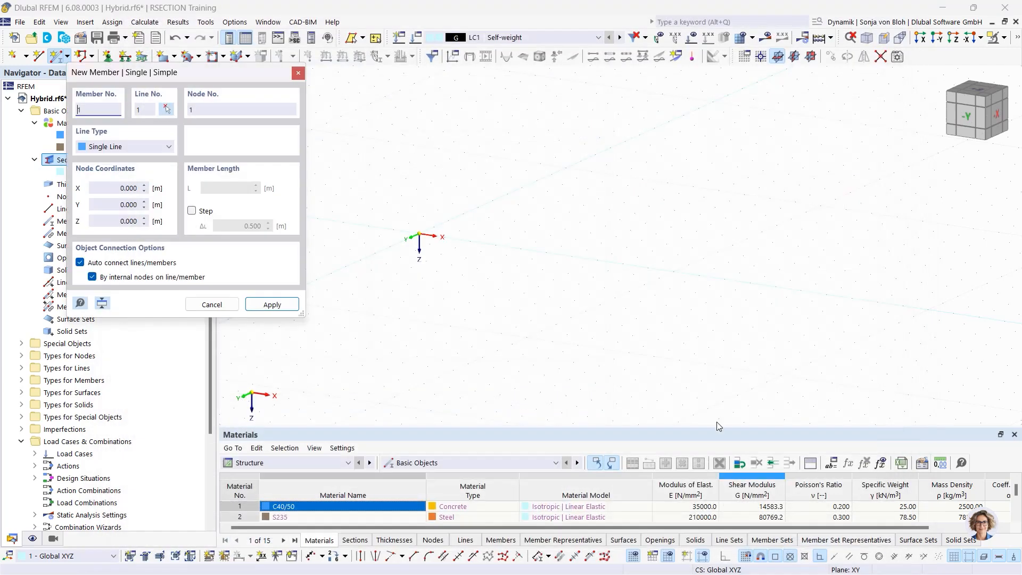
pyautogui.click(419, 234)
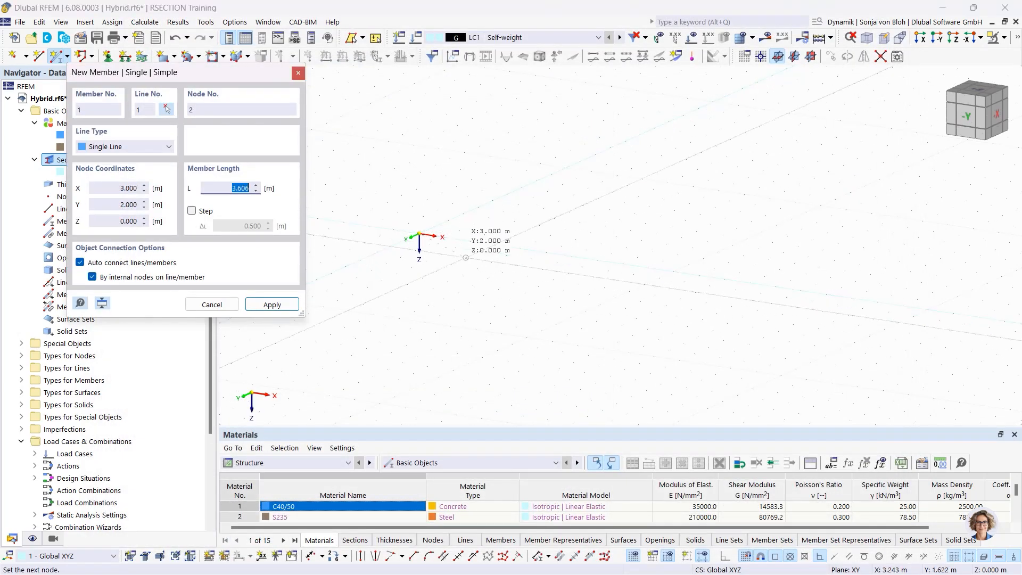
pyautogui.click(521, 247)
pyautogui.press('Escape')
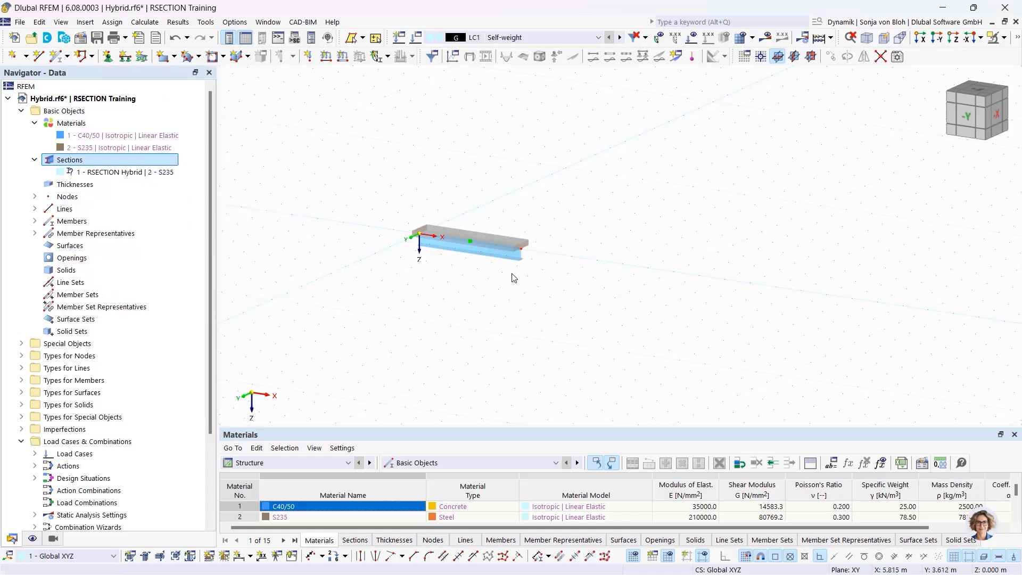
pyautogui.scroll(5, 514, 212)
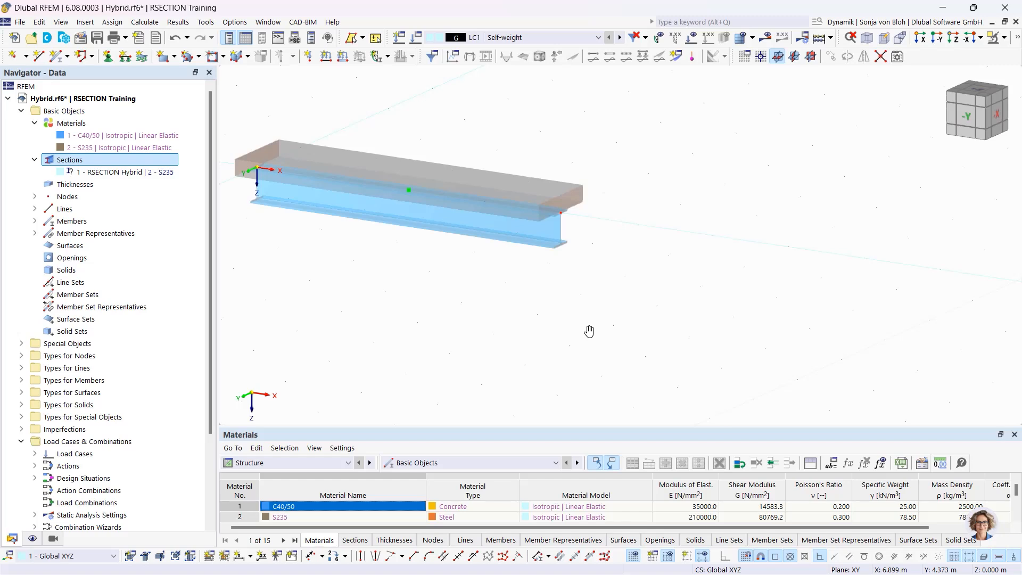
# Step: Switch to PowerPoint, present the training slides from the Content slide and advance to the following slide
pyautogui.moveTo(283, 568)
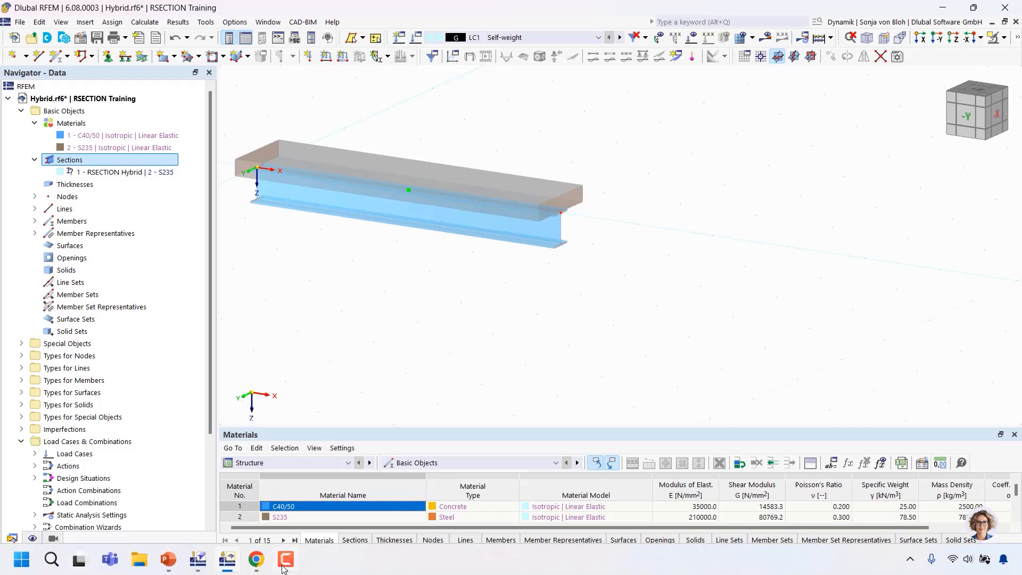
pyautogui.click(170, 563)
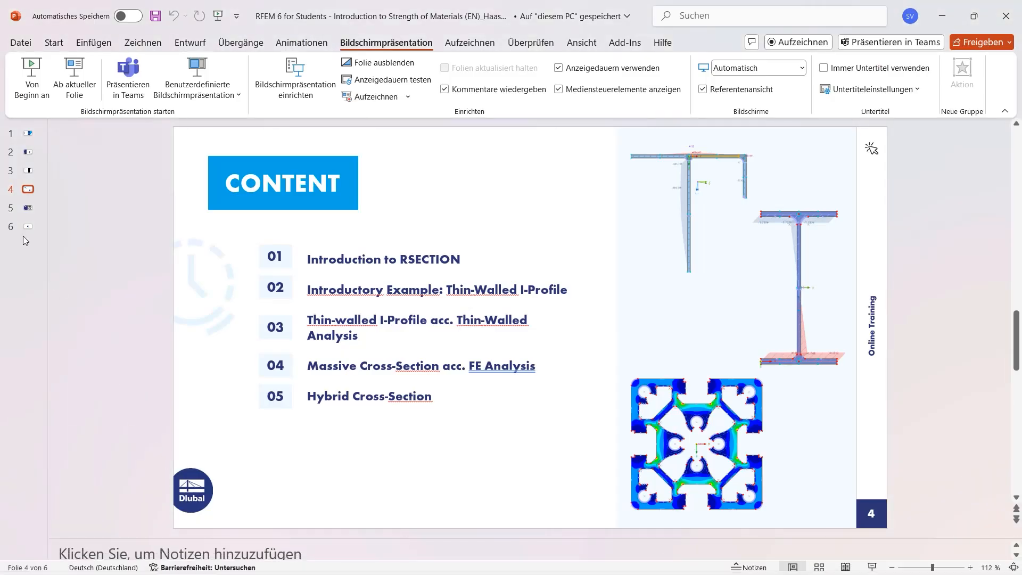
pyautogui.click(75, 76)
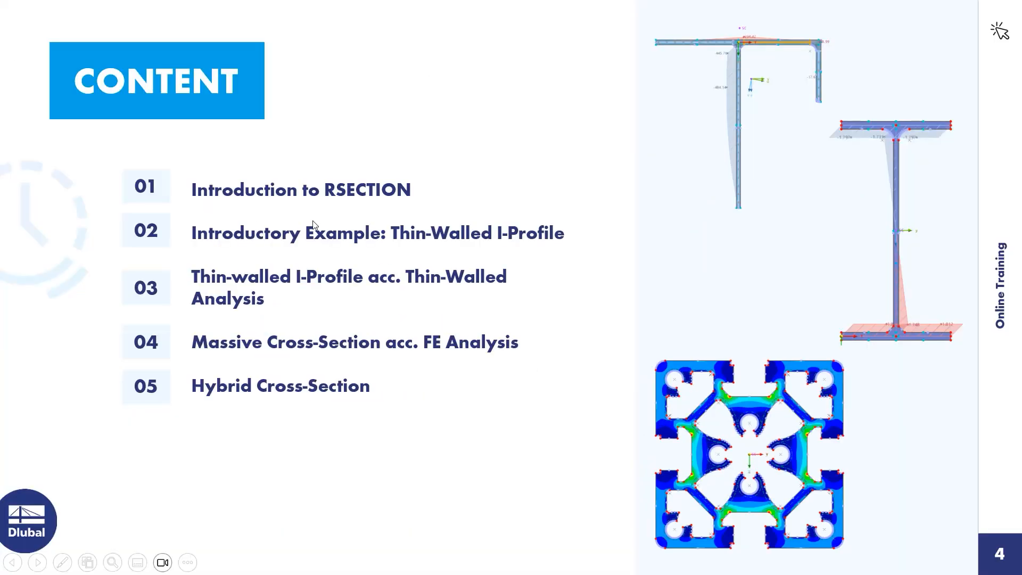
pyautogui.press('Right')
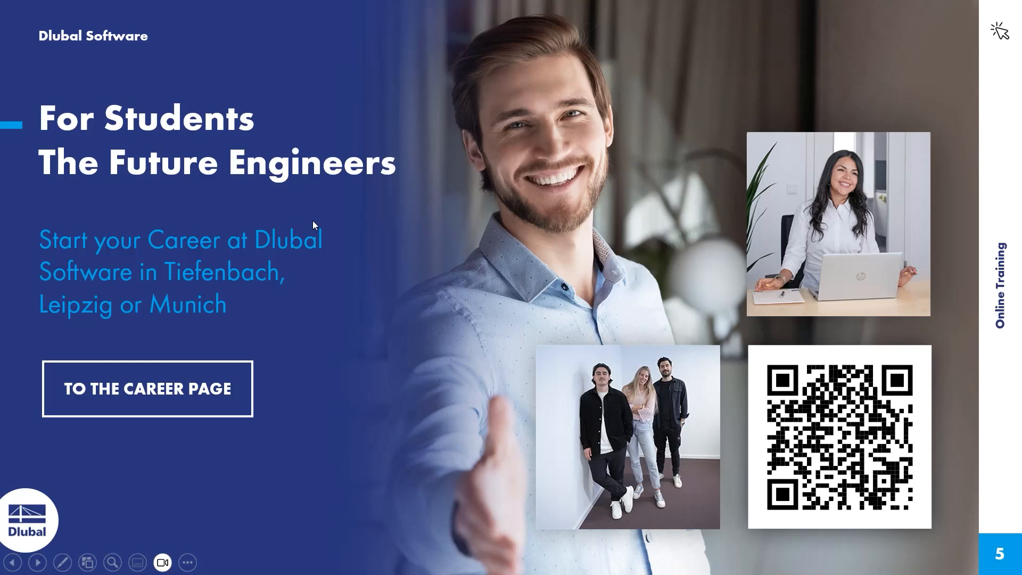